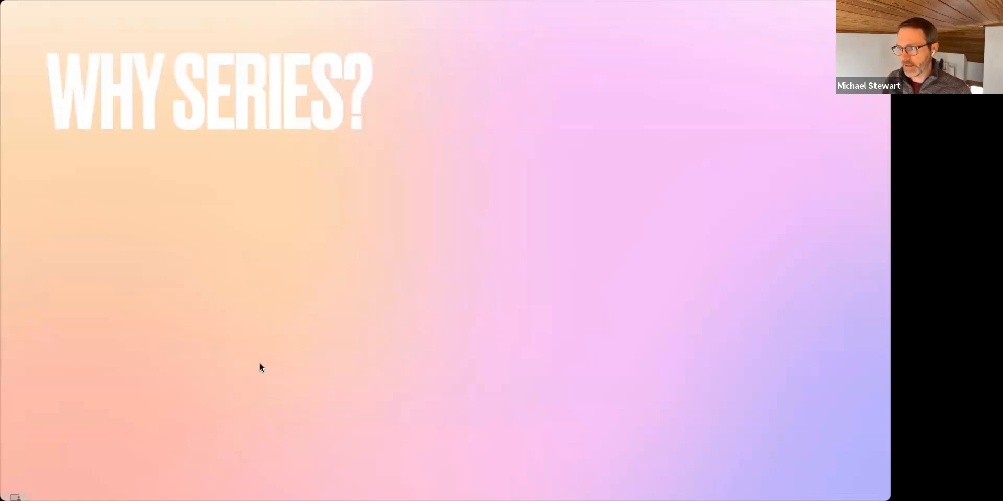
key("Right")
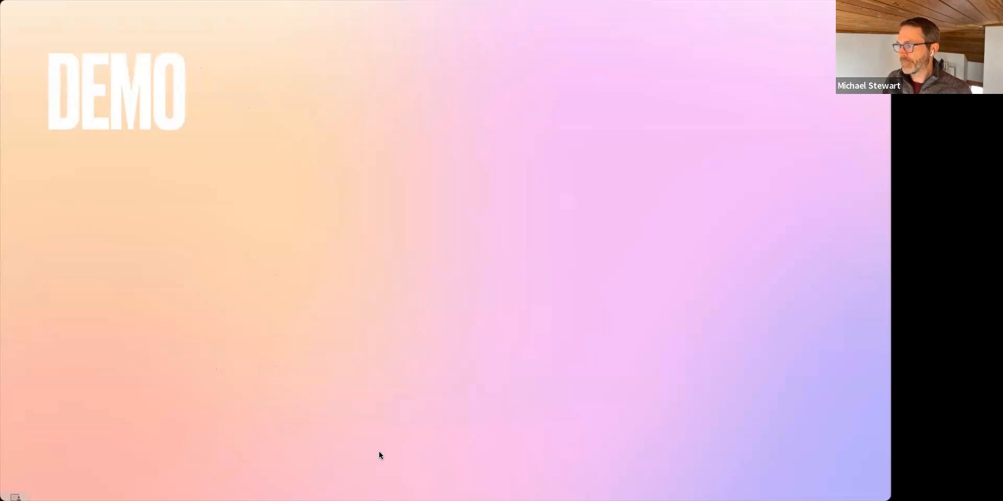
Switch to Sudowrite and look over the projects, folders and series on the home page
key("super+Tab")
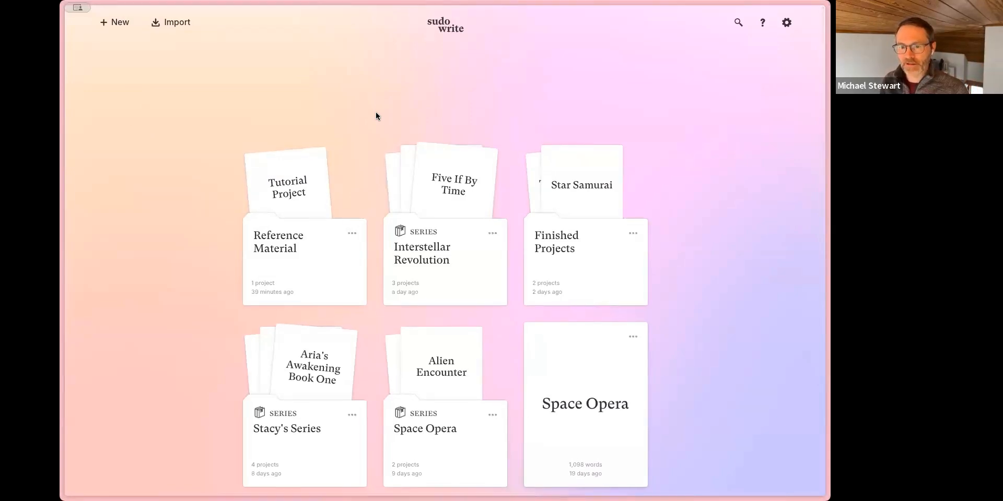
scroll(375, 116, "down", 2)
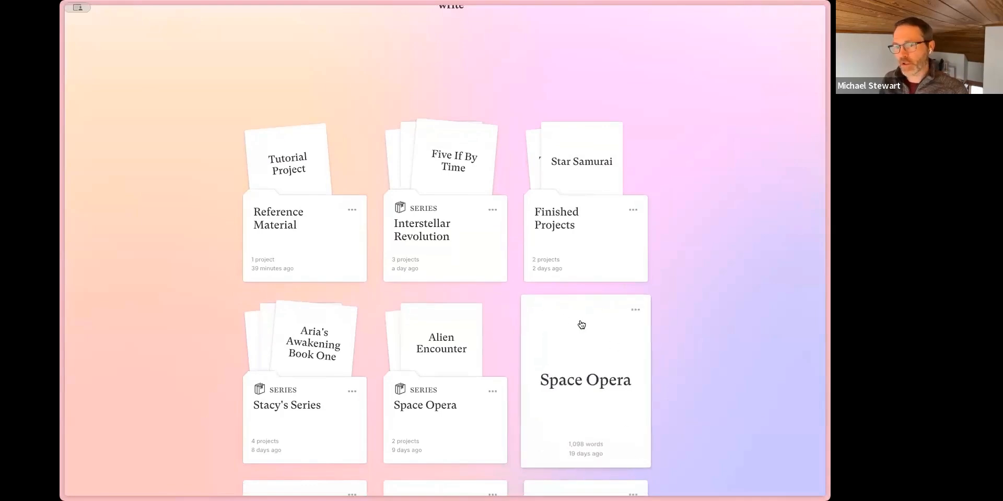
scroll(581, 305, "down", 1)
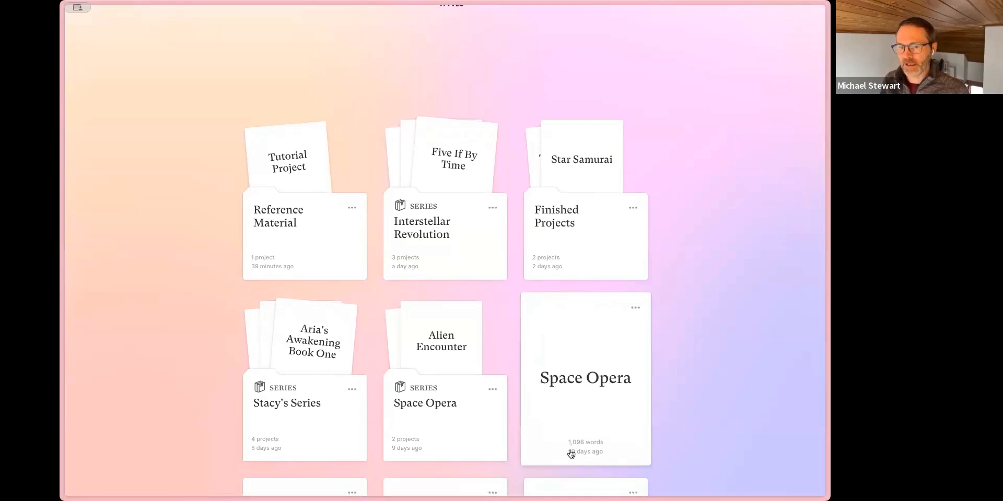
scroll(580, 447, "up", 2)
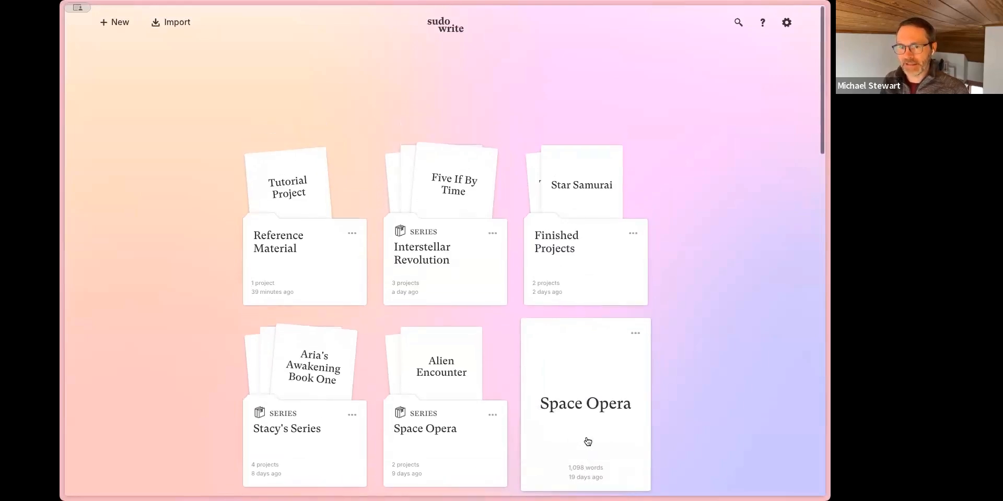
scroll(509, 339, "down", 5)
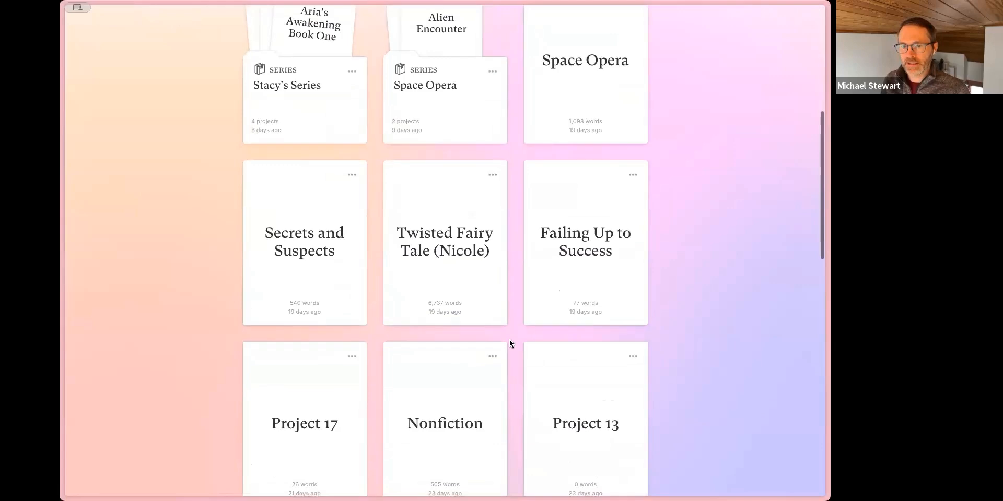
scroll(505, 334, "up", 5)
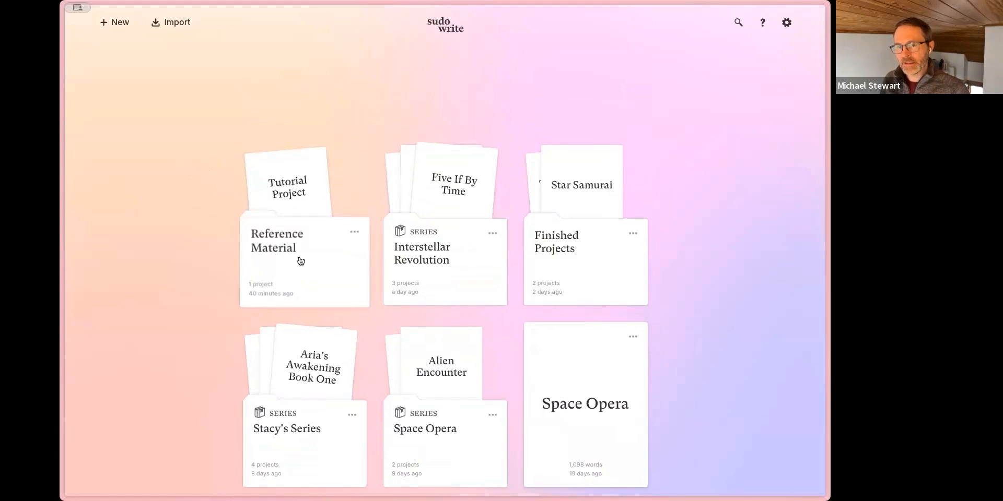
scroll(380, 314, "down", 1)
scroll(380, 312, "down", 8)
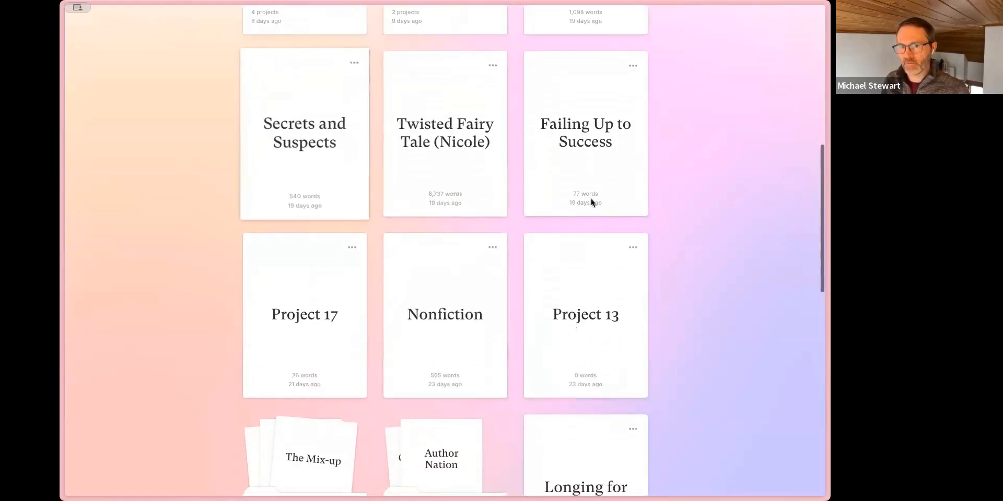
scroll(441, 275, "up", 9)
scroll(478, 299, "down", 2)
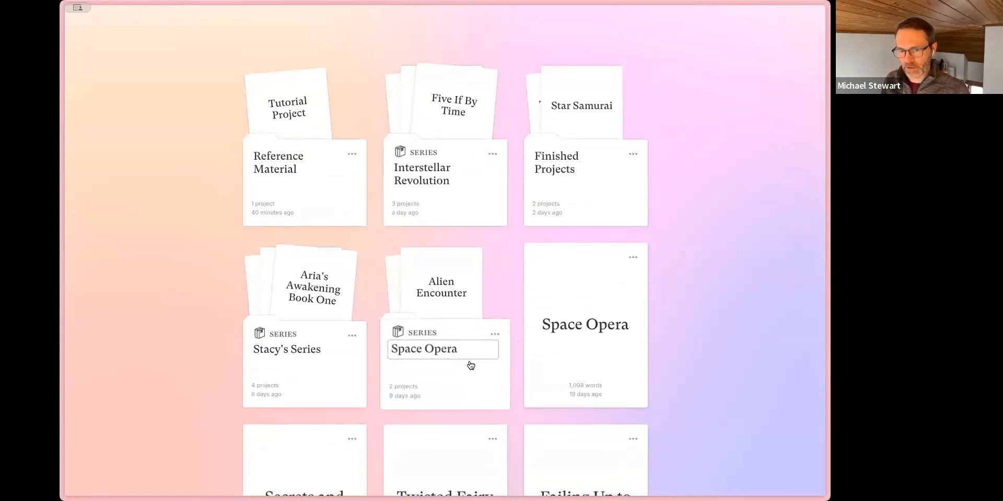
scroll(313, 233, "up", 1)
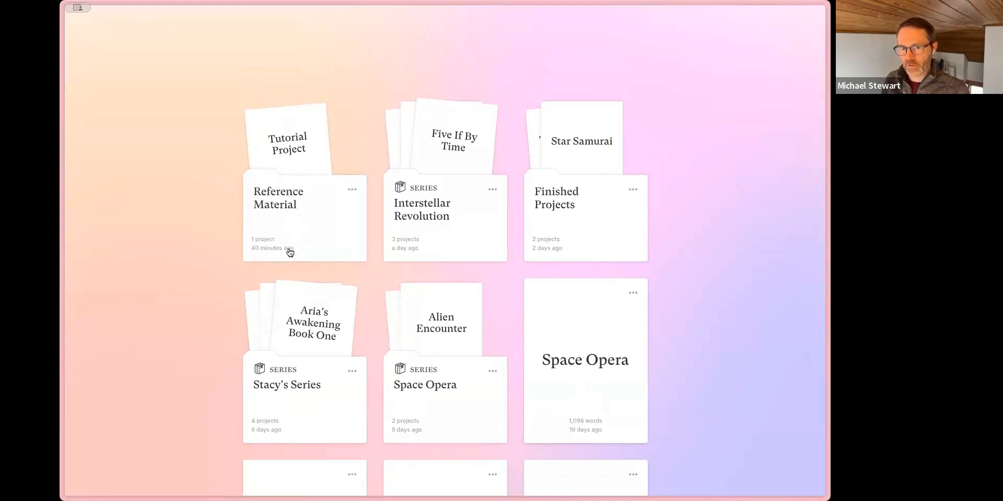
Open the Reference Material folder and create a new folder inside it
left_click(326, 246)
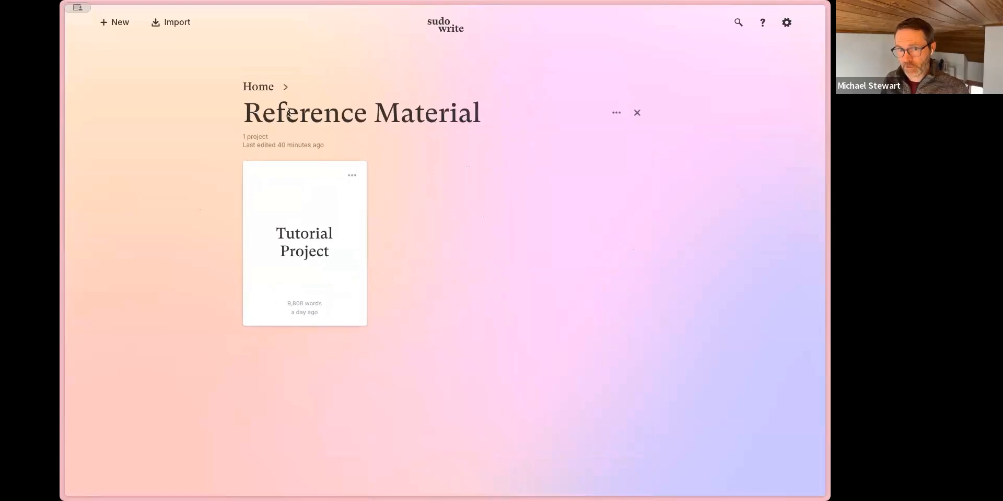
left_click(118, 26)
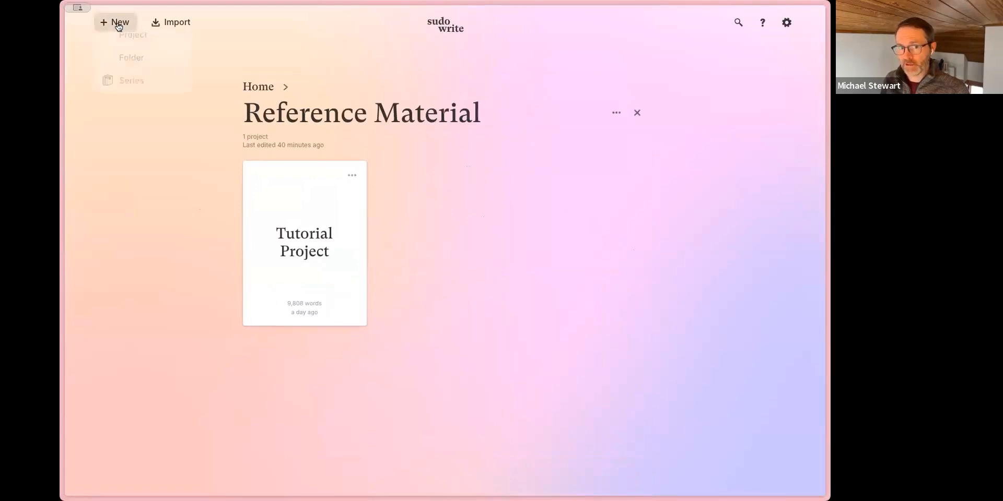
left_click(128, 70)
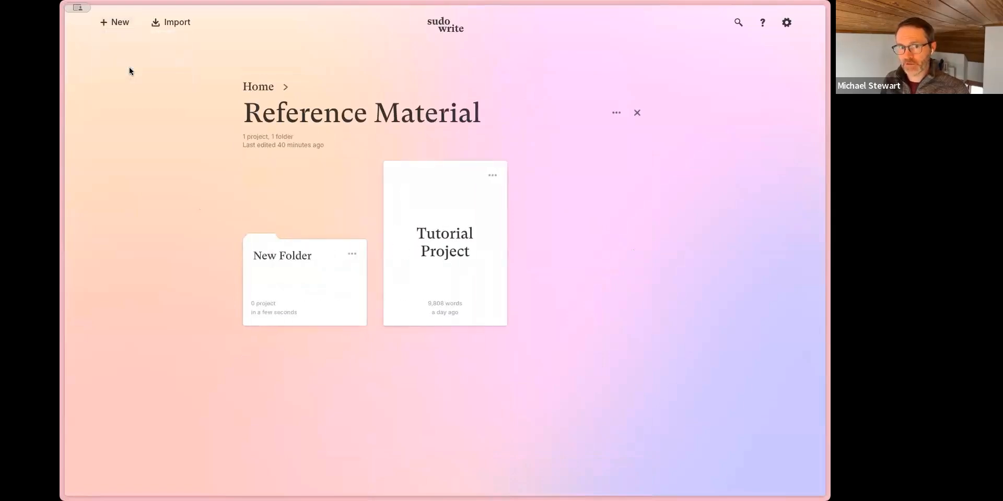
Open the new folder in Reference Material and create another folder nested inside it
left_click(323, 291)
left_click(119, 23)
left_click(142, 73)
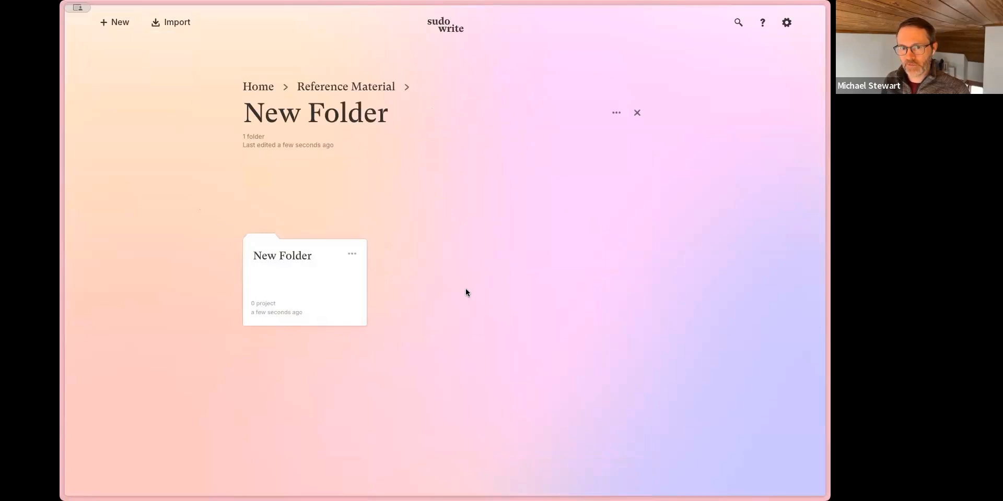
Open the innermost nested folder and rename it Example
left_click(321, 290)
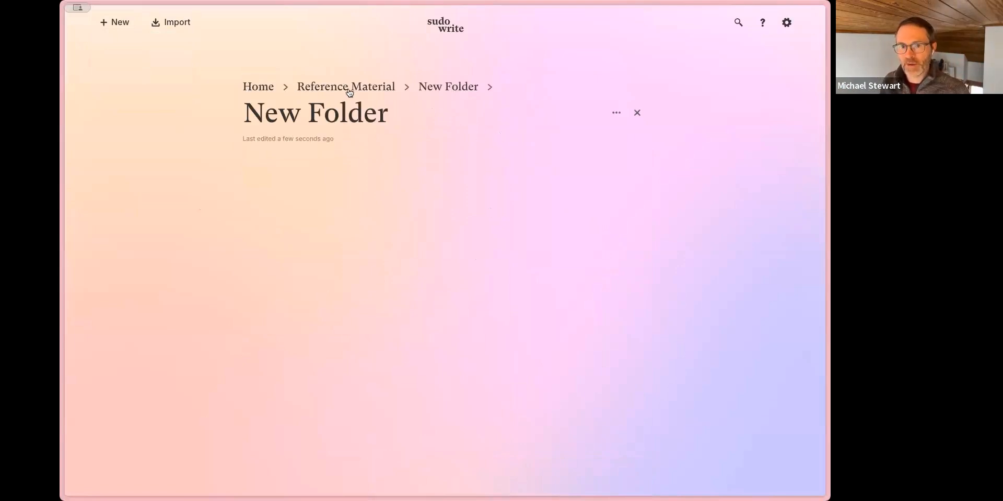
triple_click(341, 115)
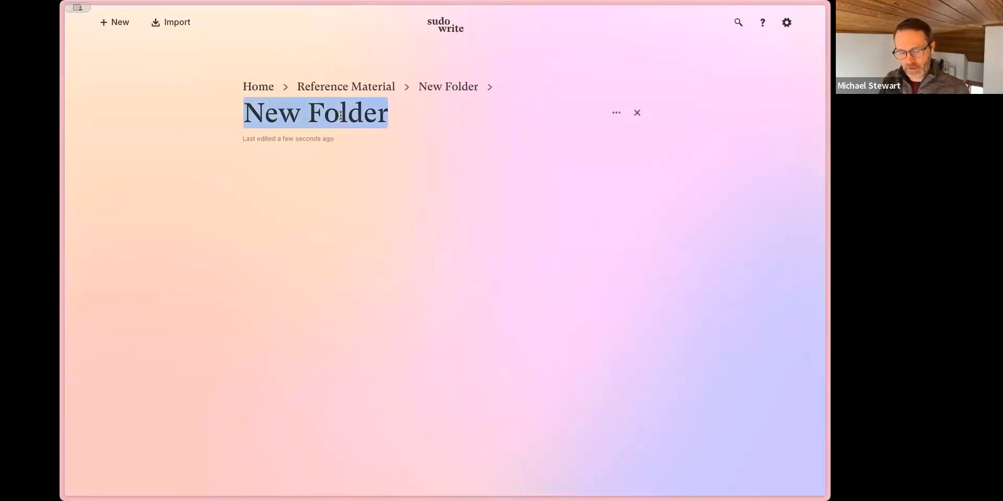
type("Example")
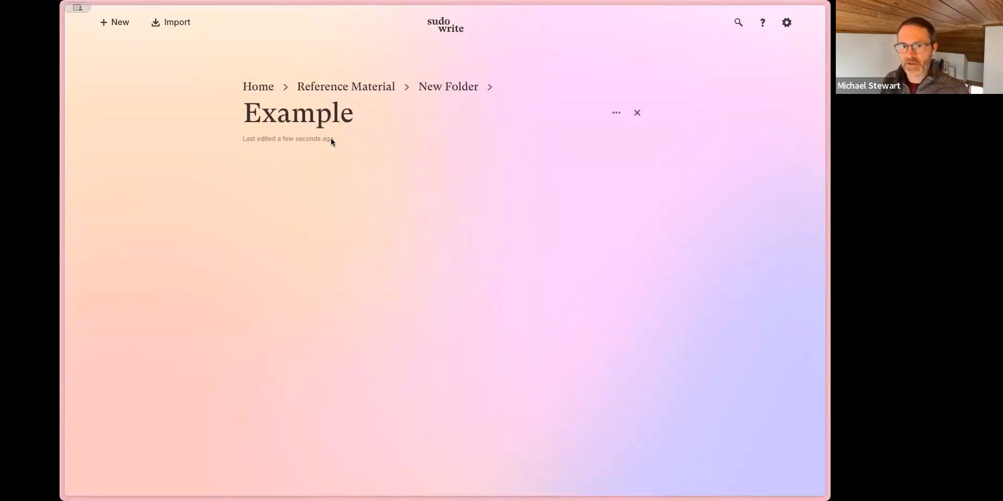
Go back through Reference Material and New Folder to check the nested folders, and return to the home page
left_click(374, 93)
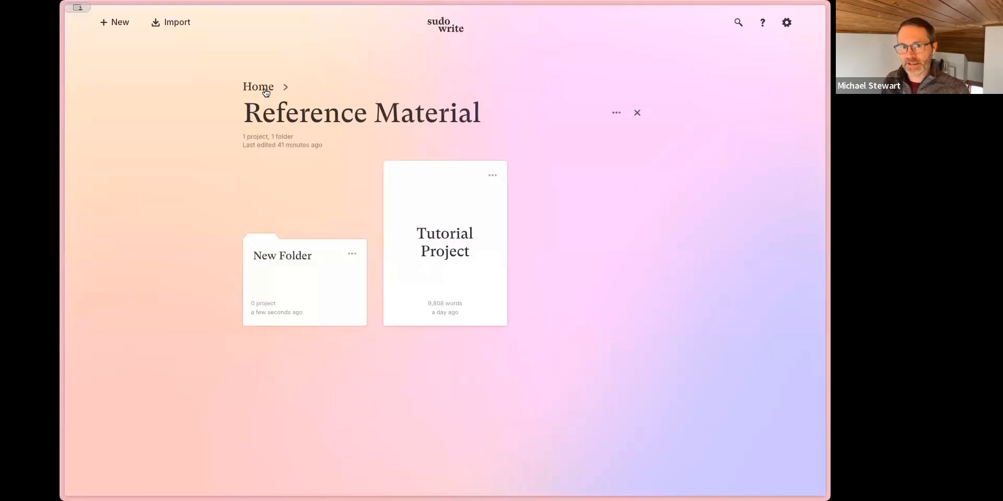
left_click(329, 287)
left_click(379, 89)
left_click(340, 312)
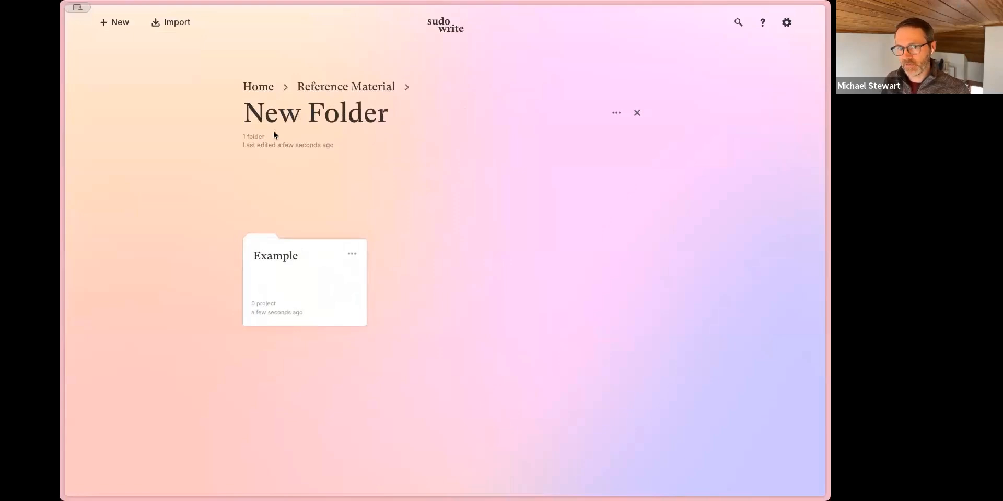
left_click(258, 88)
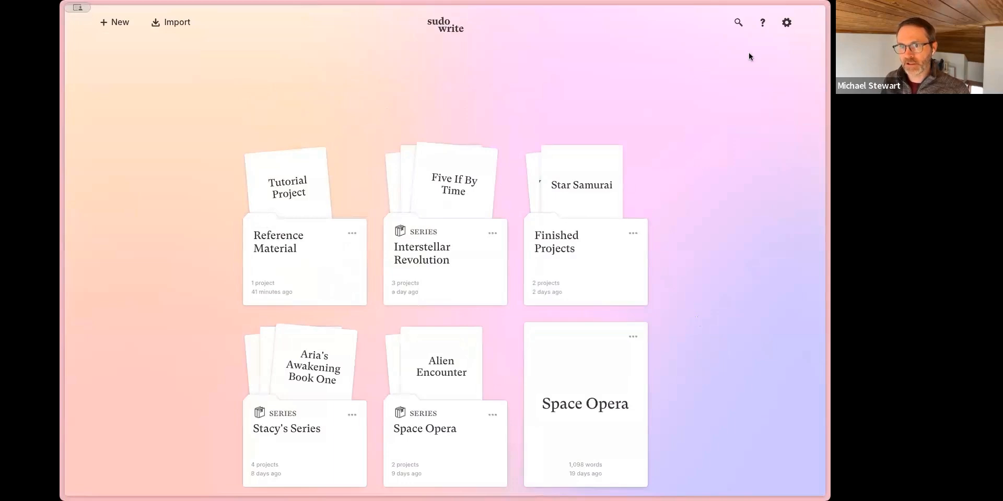
View the help and contact resources available from the home page, and close them
left_click(763, 27)
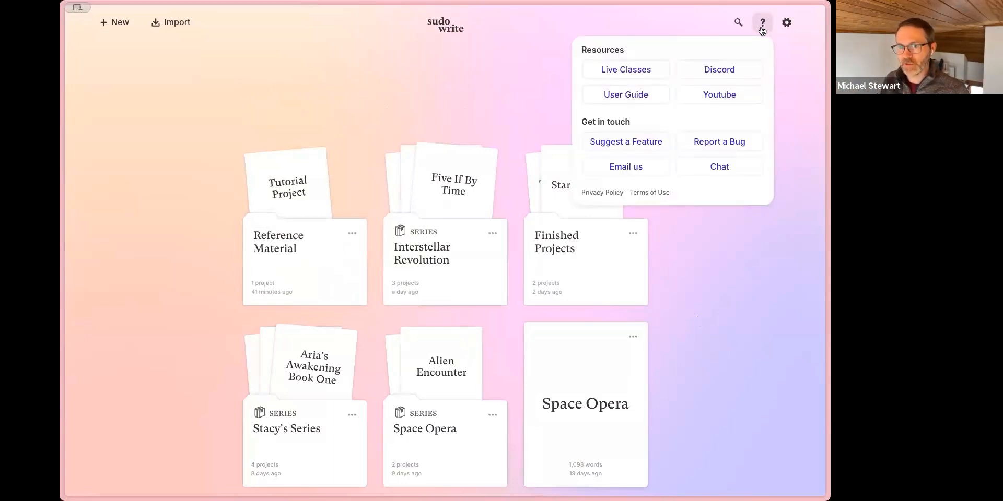
left_click(762, 29)
left_click(761, 28)
left_click(761, 27)
Look over the home page and the contents of the Reference Material folder, and return to the home page
scroll(679, 100, "down", 3)
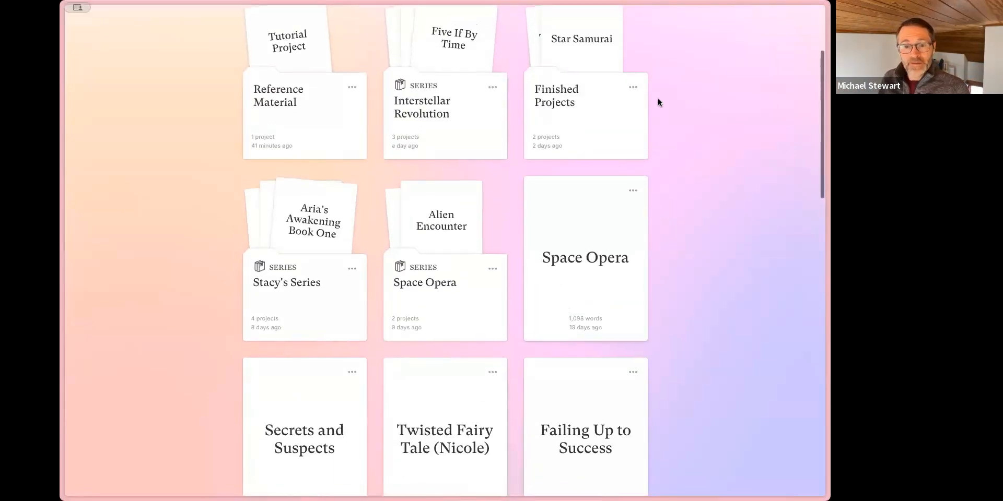
scroll(657, 99, "up", 3)
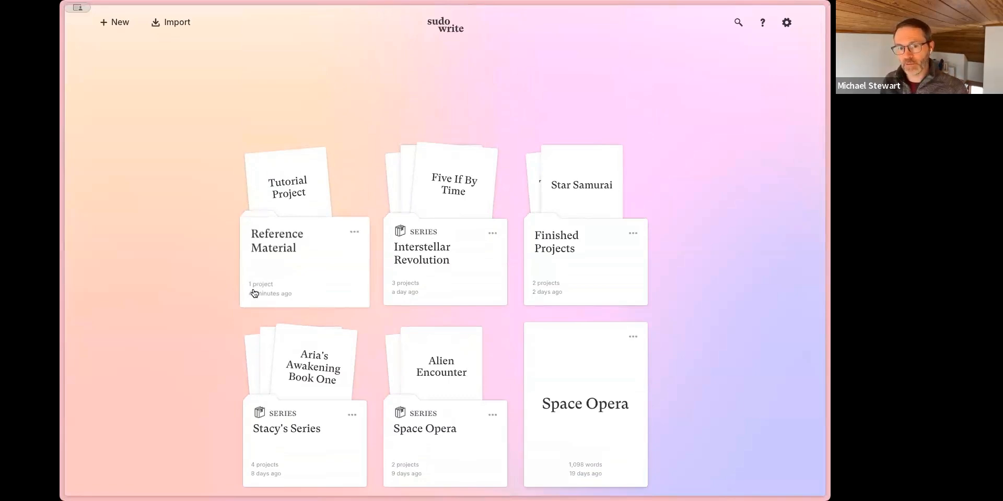
scroll(331, 293, "down", 1)
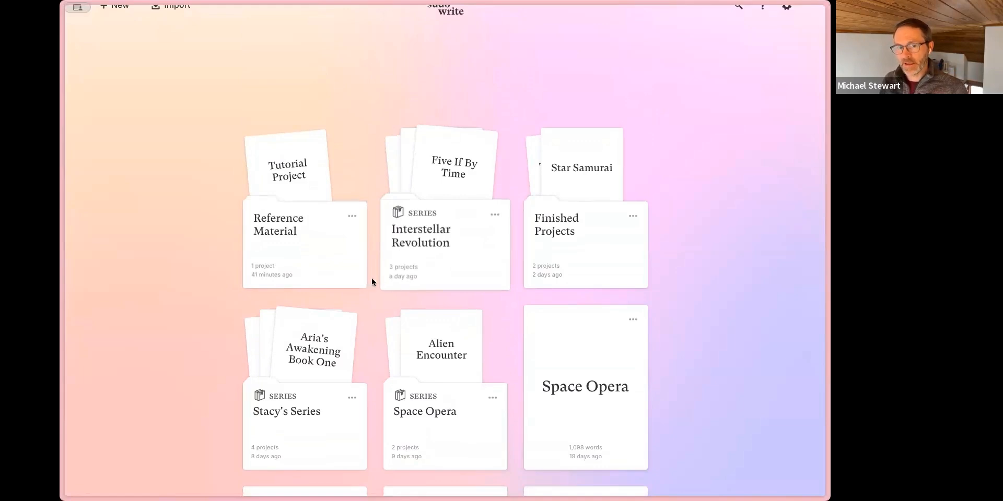
left_click(340, 305)
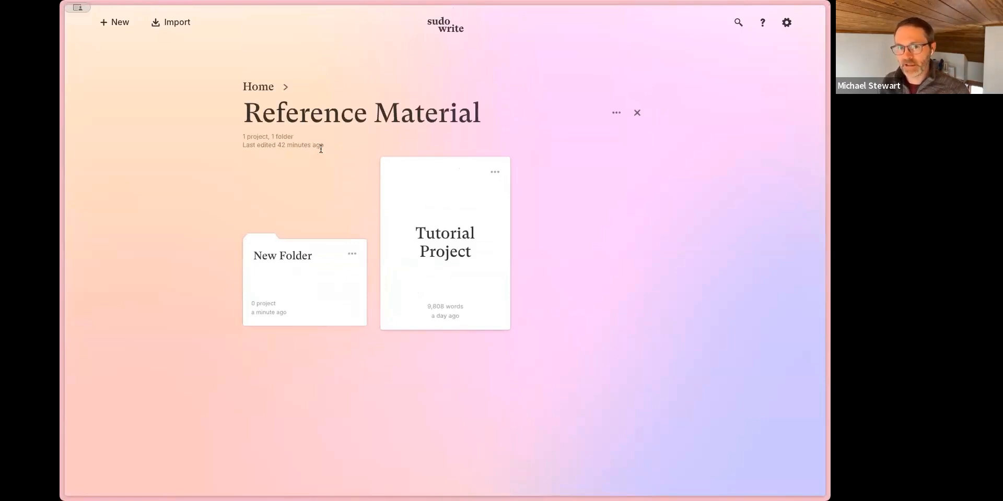
left_click(250, 88)
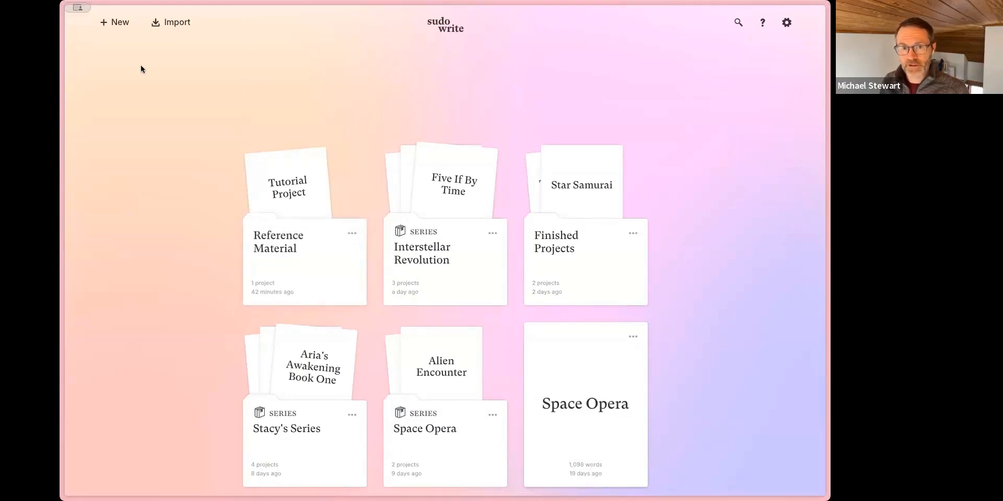
Create a new series on the home page and name it Demo Series
left_click(120, 23)
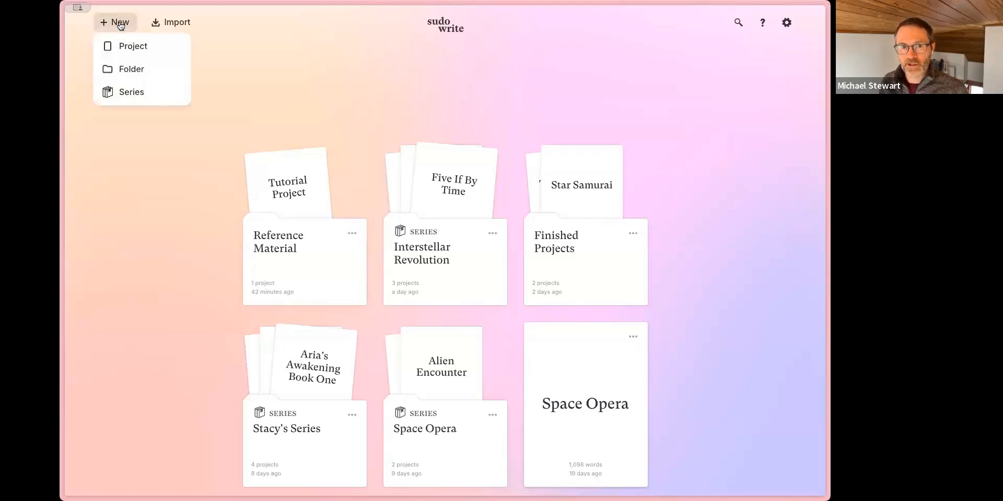
left_click(131, 97)
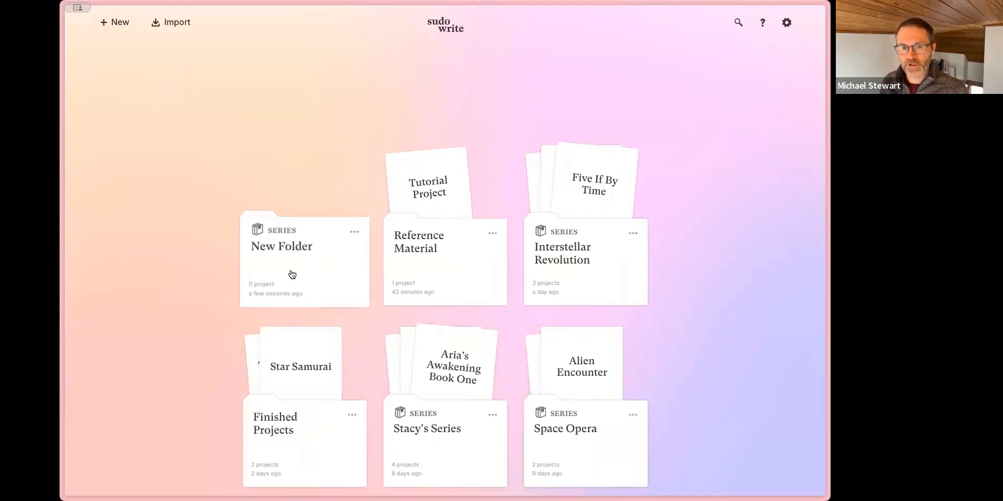
left_click(283, 241)
key("ctrl+a")
type("Demo")
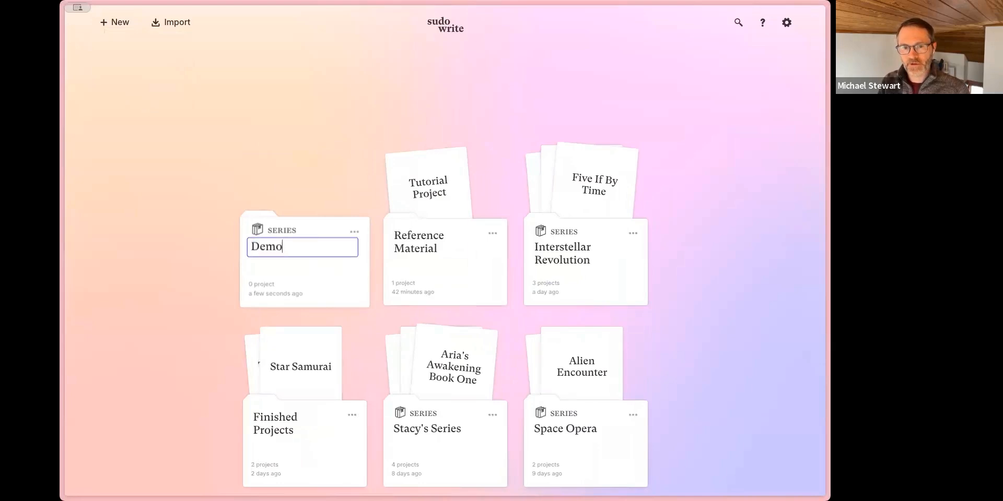
type(" Series")
key("Return")
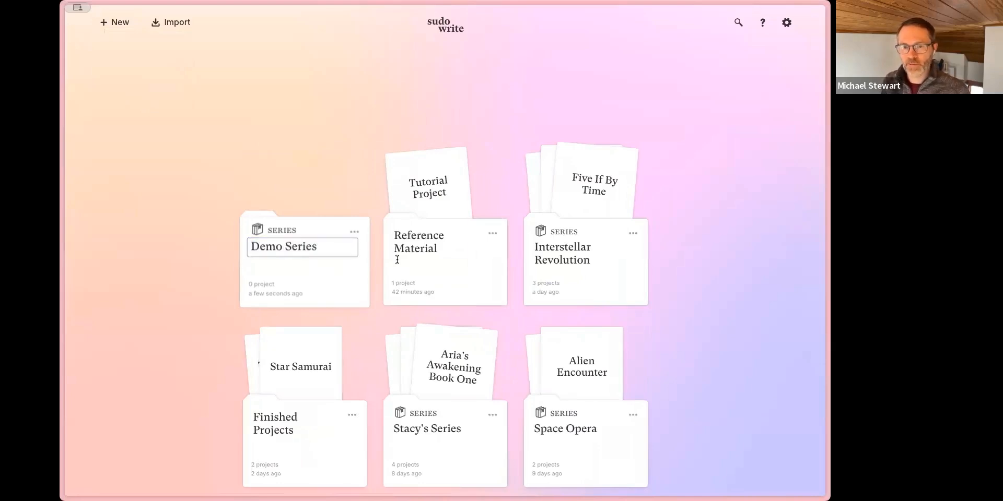
Move Tutorial Project from the Reference Material folder into Demo Series, and return to the home page
left_click(437, 290)
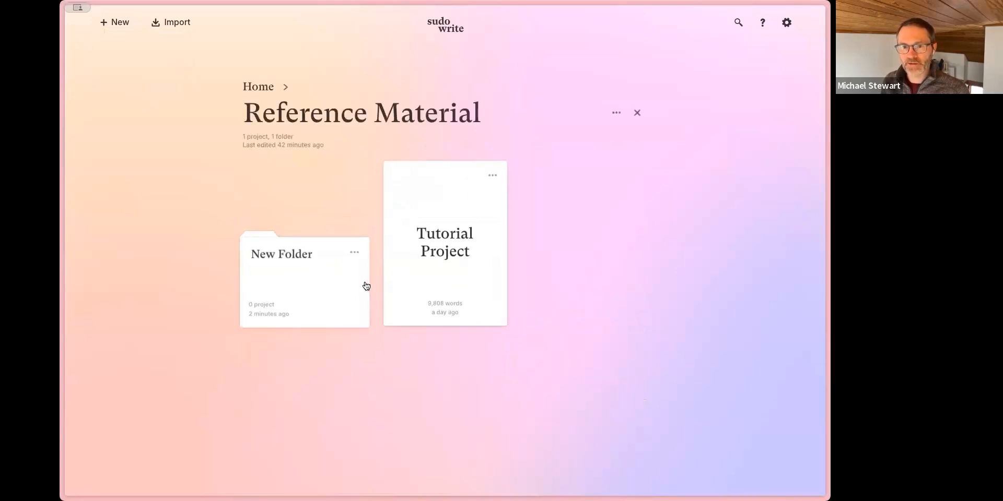
left_click_drag(480, 283, 445, 224)
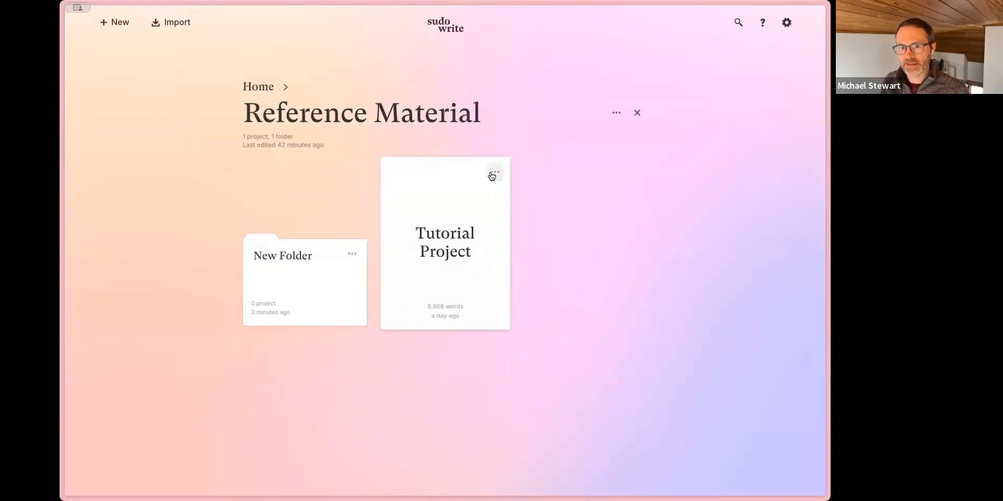
left_click(493, 175)
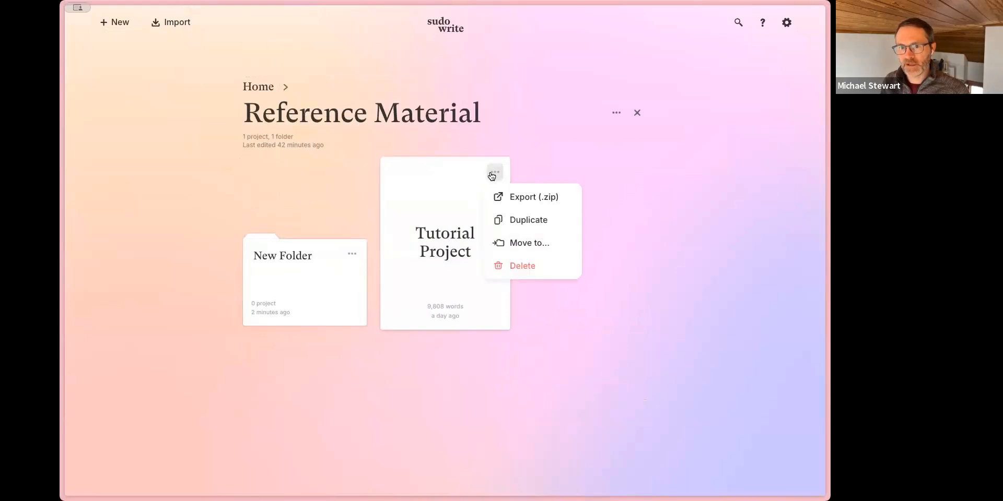
left_click(530, 247)
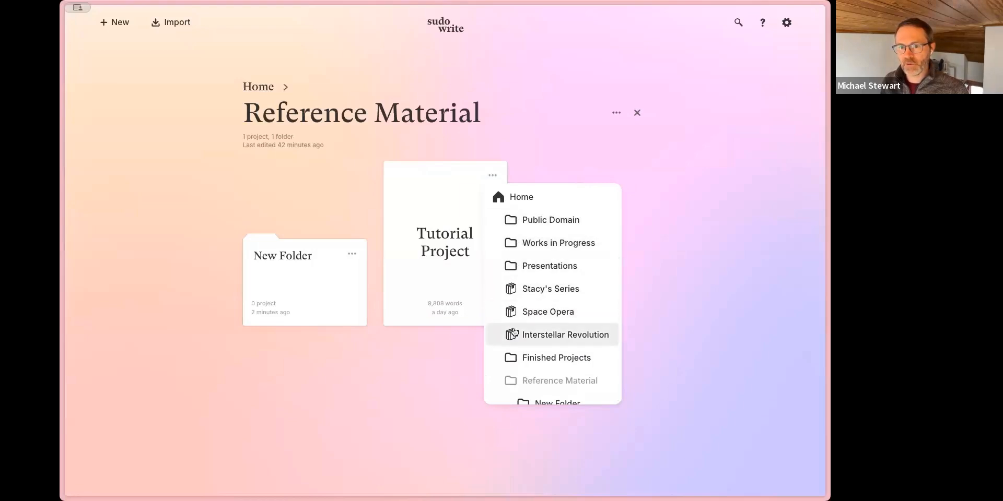
scroll(514, 324, "down", 2)
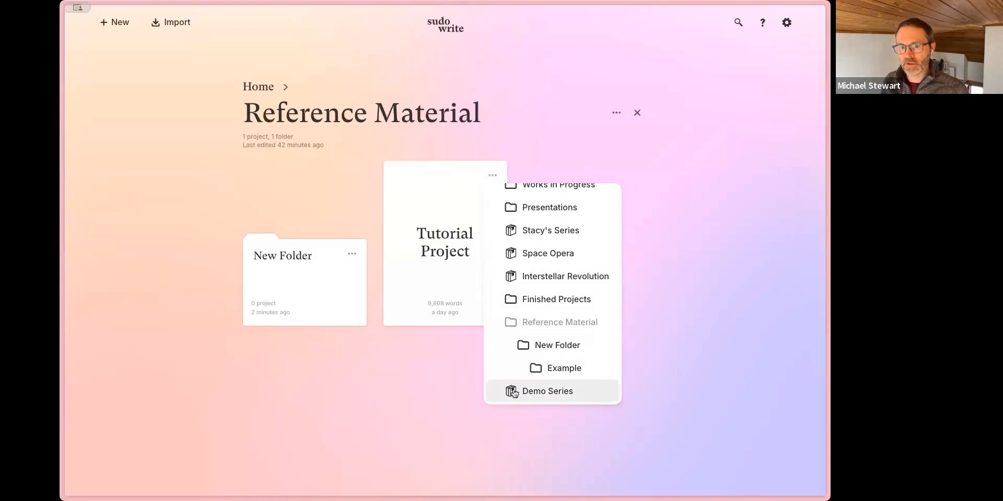
left_click(546, 391)
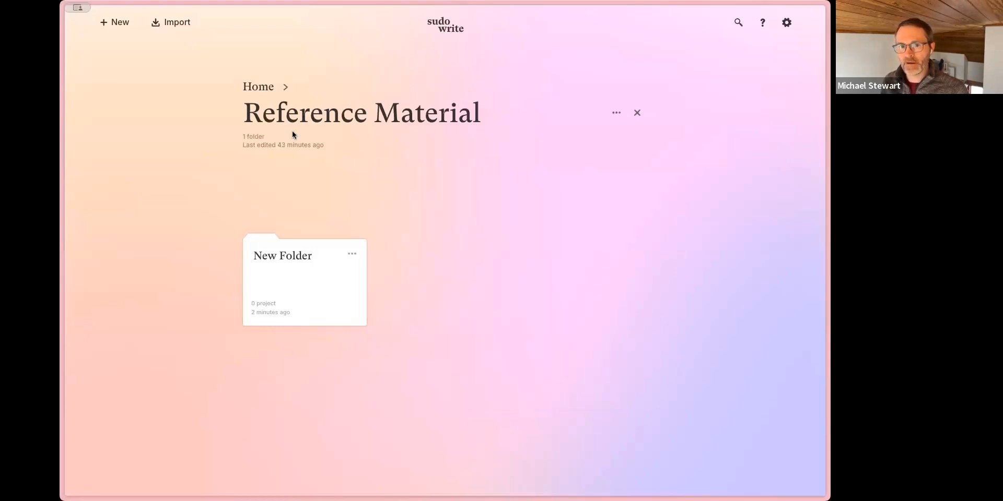
left_click(251, 87)
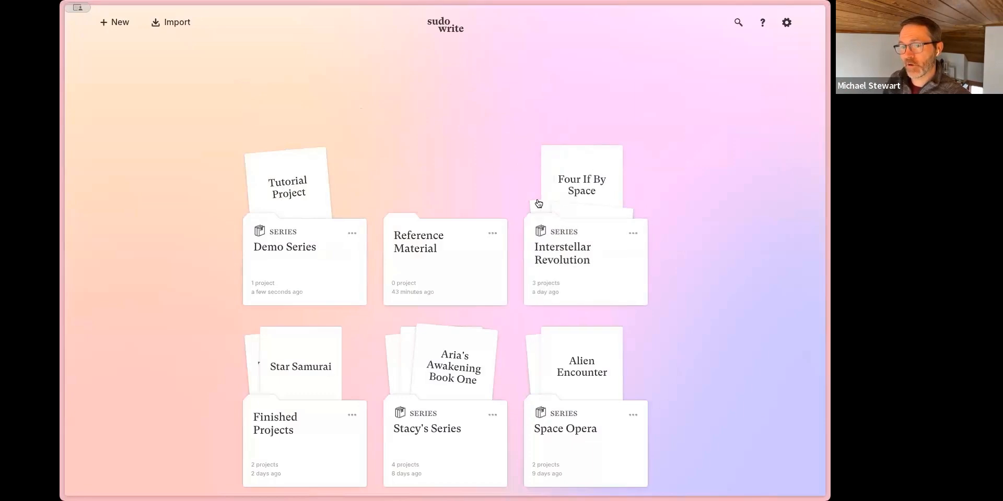
scroll(751, 256, "down", 1)
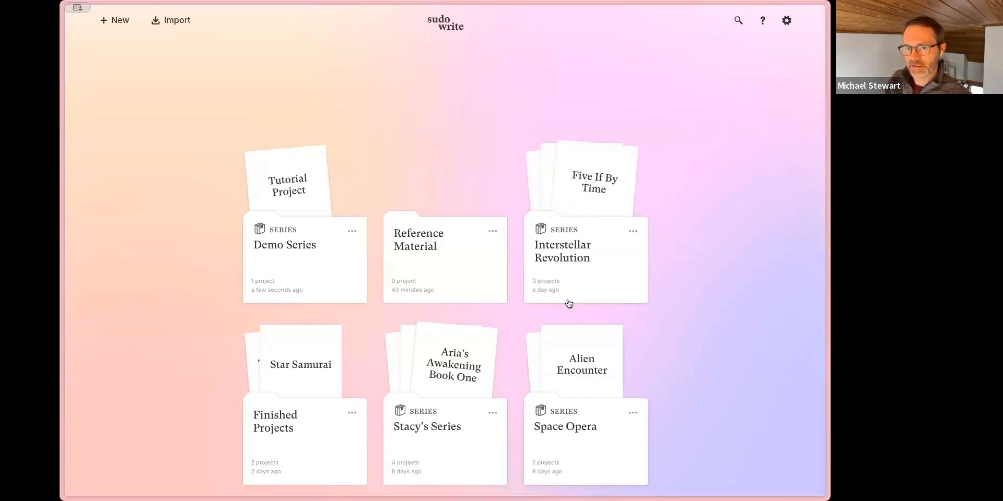
Open Tutorial Project from Demo Series and move its scratch doc to the trash
left_click(293, 186)
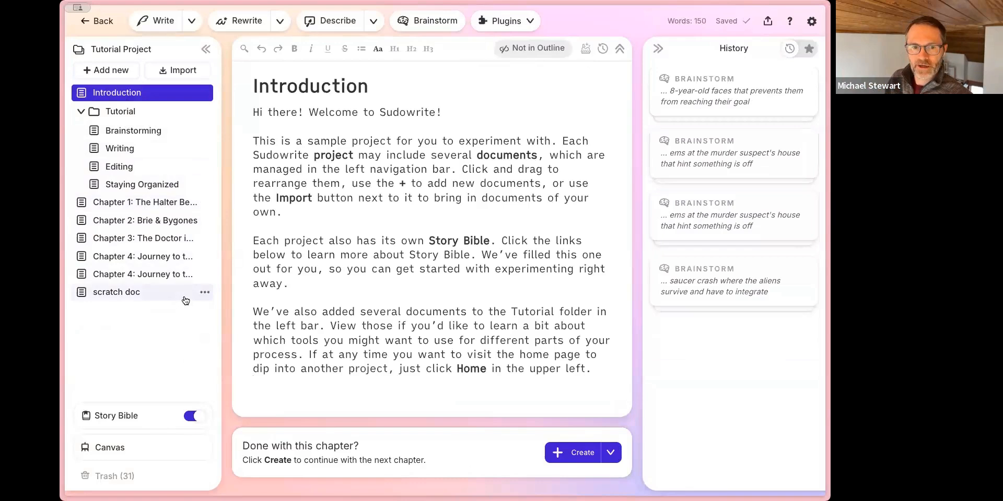
left_click(205, 293)
left_click(178, 380)
Expand the Story Bible of Tutorial Project and look through its sections from Braindump to Synopsis
left_click(129, 385)
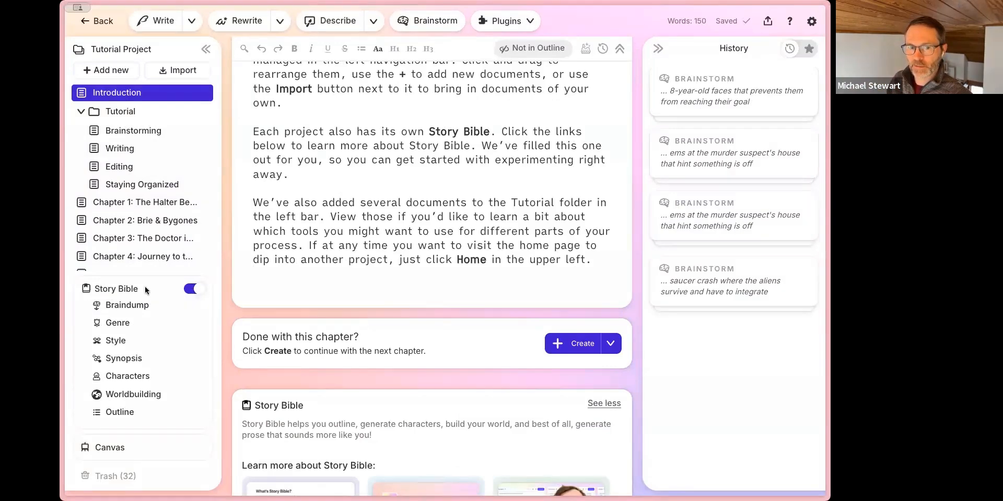
left_click(133, 305)
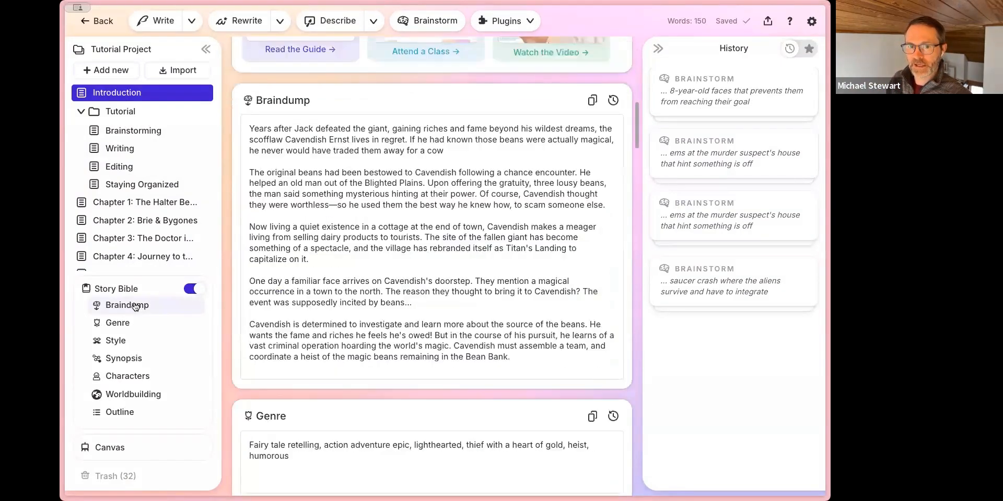
scroll(233, 283, "down", 5)
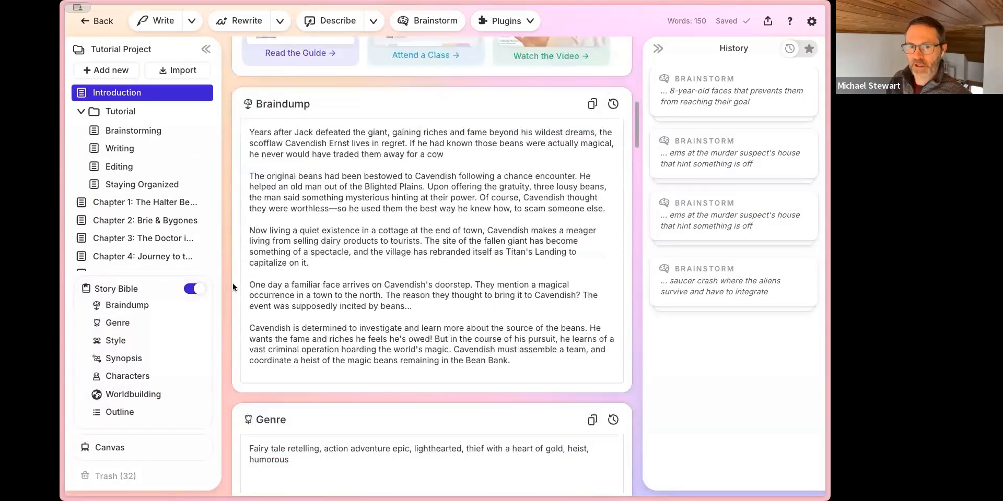
scroll(251, 250, "down", 7)
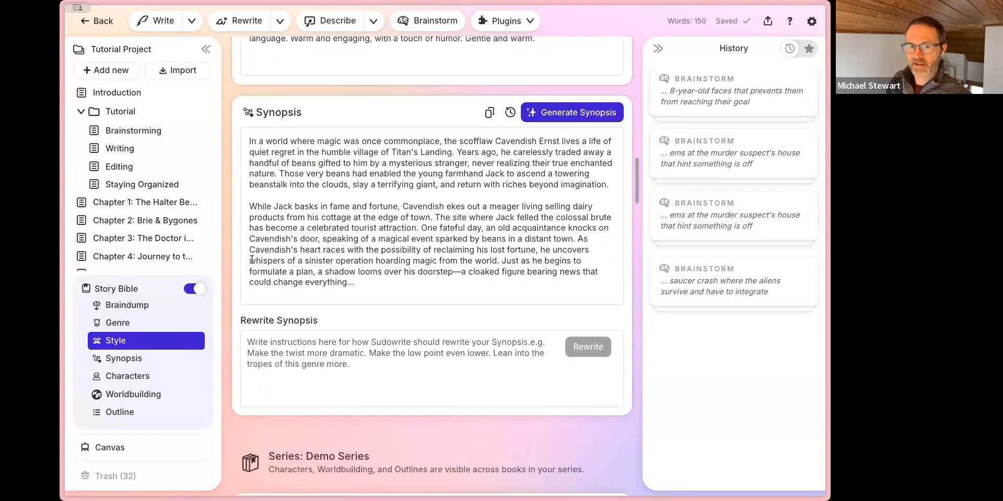
scroll(252, 260, "down", 5)
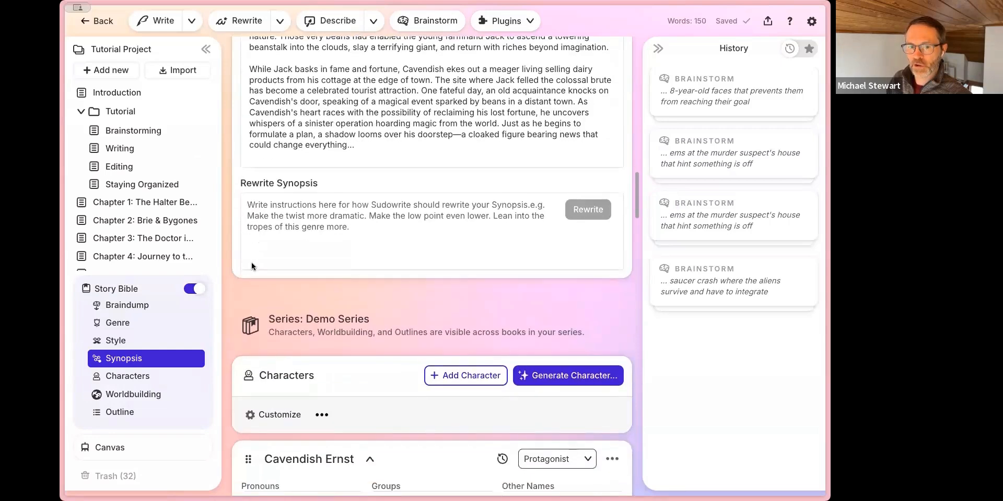
Examine the Demo Series heading in the Story Bible and the note about what is shared across books, highlighting the text
left_click_drag(268, 229, 396, 231)
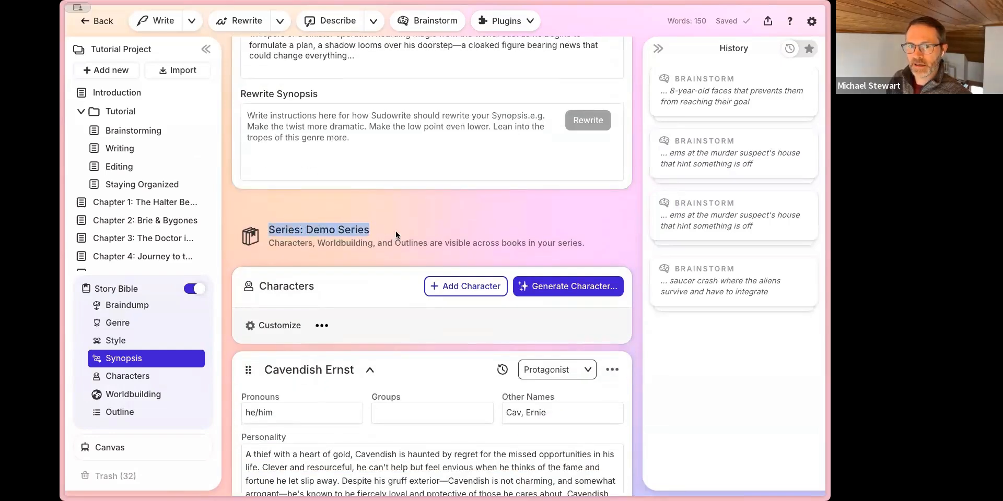
left_click(302, 233)
left_click_drag(306, 230, 369, 232)
left_click(371, 233)
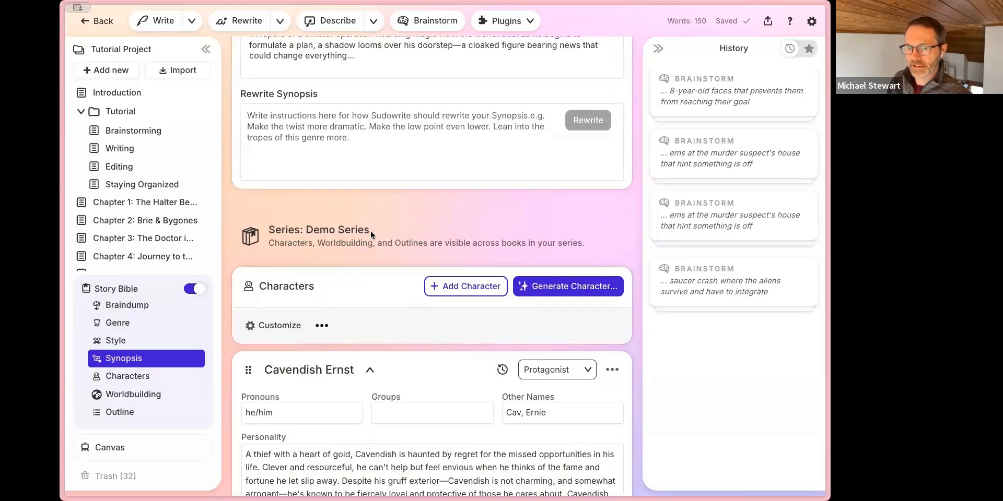
left_click_drag(270, 227, 607, 238)
left_click(607, 238)
left_click_drag(265, 229, 579, 244)
left_click(581, 246)
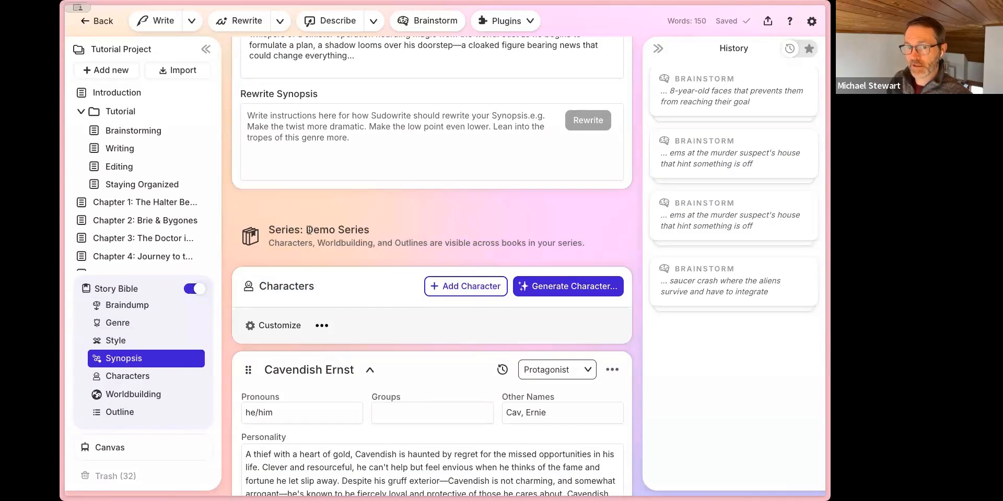
left_click_drag(364, 229, 394, 226)
left_click(393, 226)
Collapse the Cavendish Ernst character card and look through the series' Characters, Worldbuilding and Outline sections
scroll(394, 252, "down", 3)
left_click(369, 220)
scroll(334, 167, "down", 2)
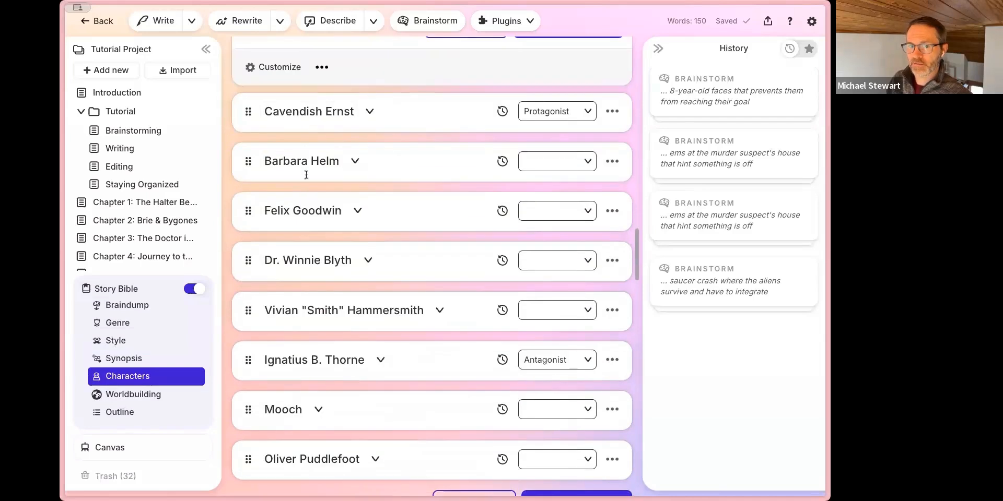
scroll(322, 289, "down", 10)
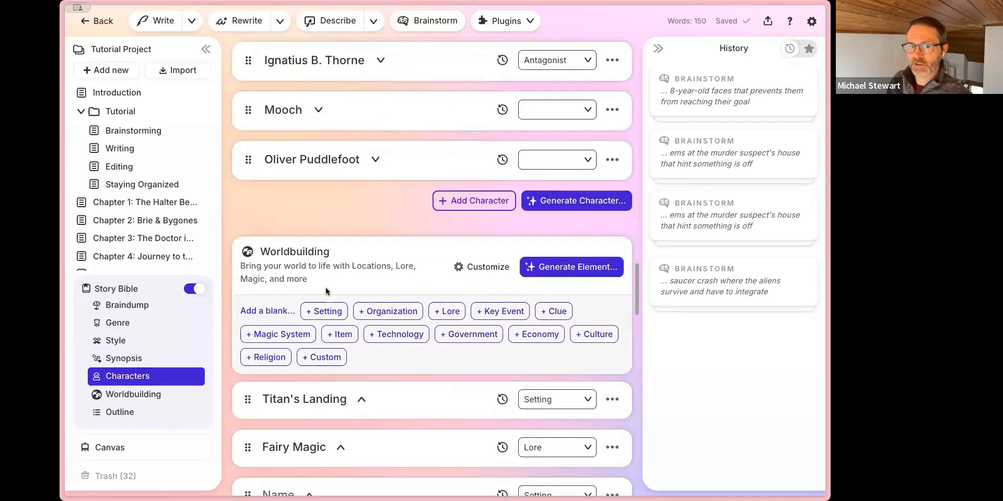
left_click(310, 398)
scroll(305, 291, "down", 5)
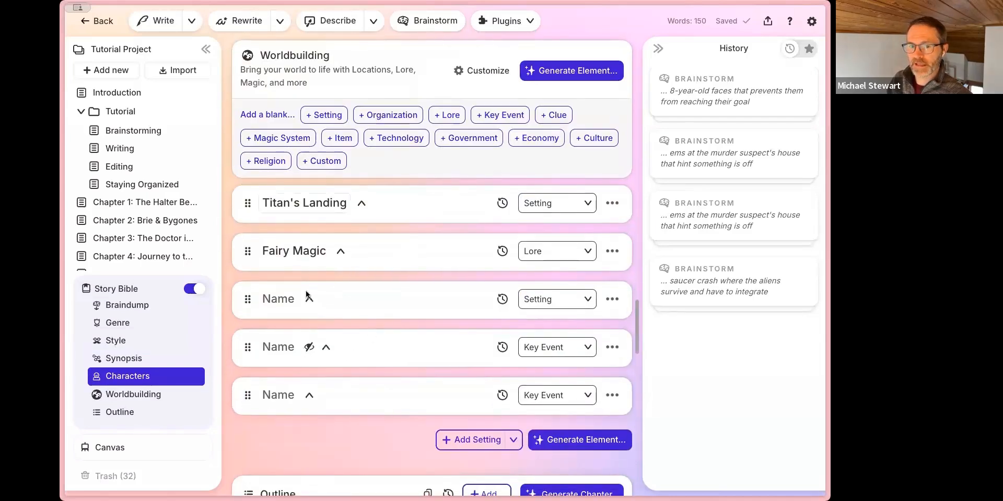
scroll(304, 347, "down", 1)
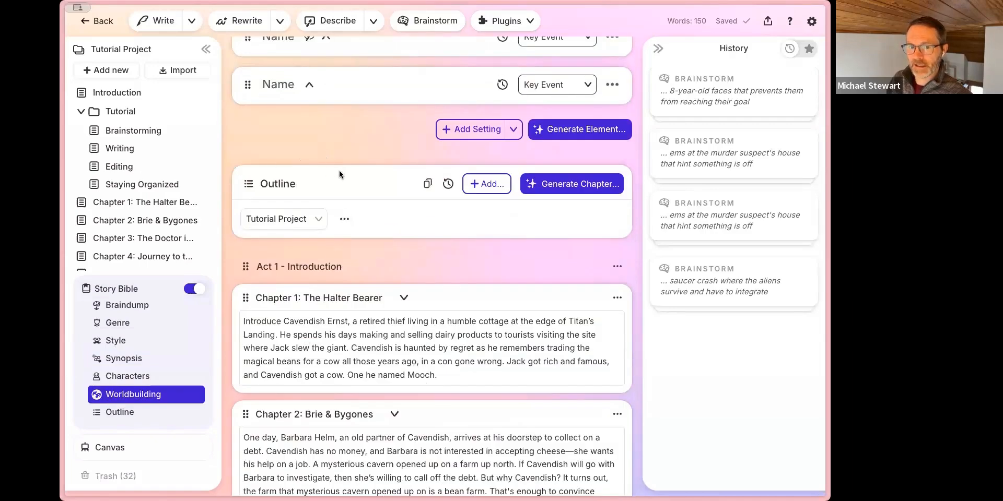
scroll(376, 261, "down", 4)
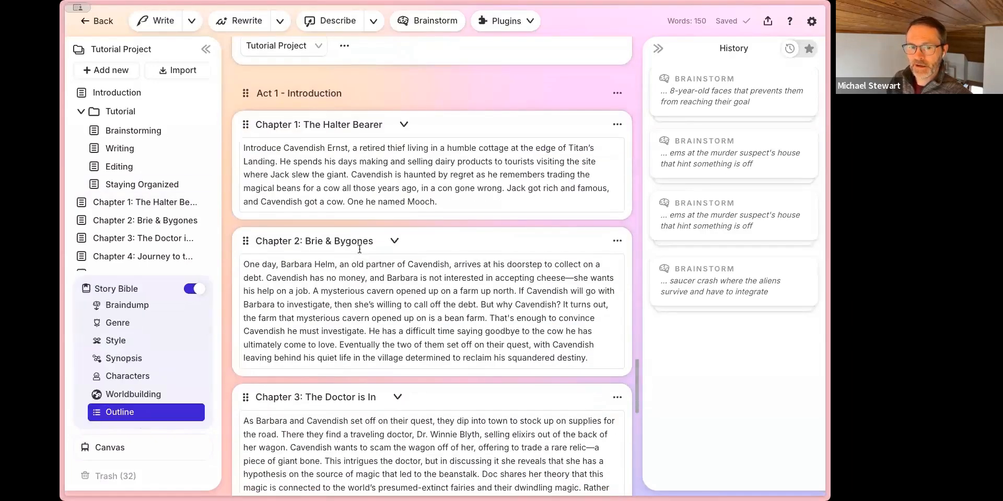
scroll(360, 249, "down", 10)
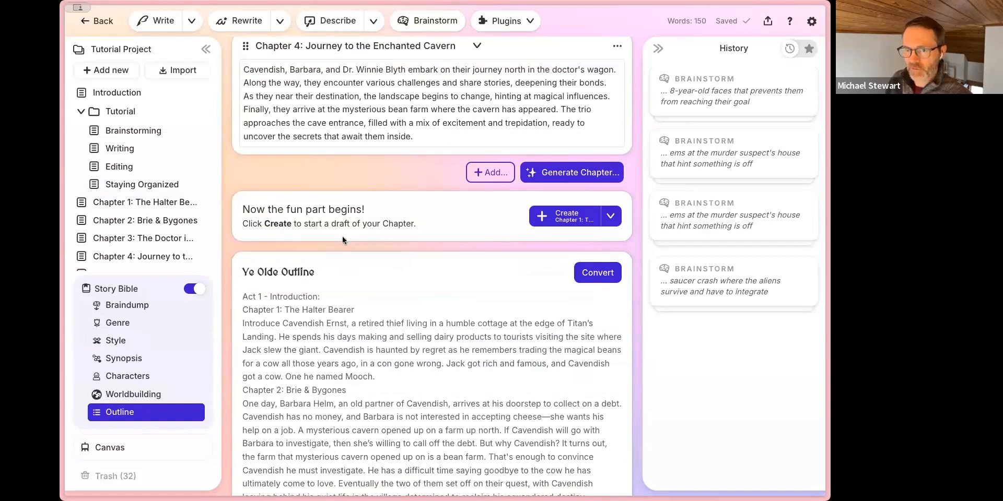
scroll(339, 241, "up", 6)
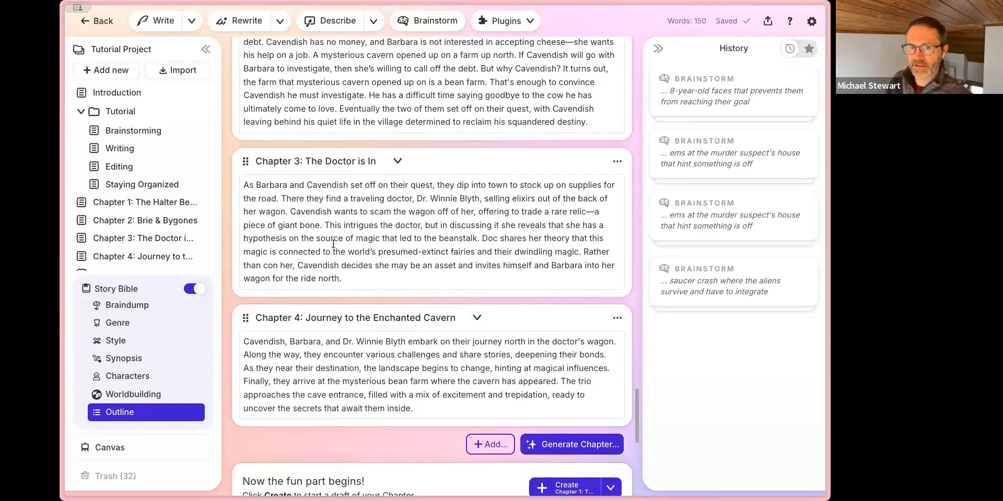
scroll(332, 242, "up", 8)
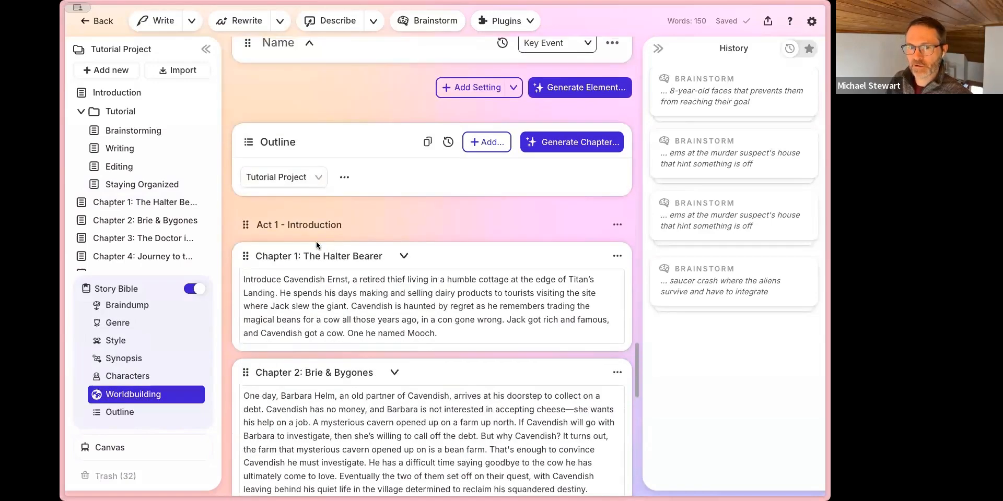
Go back to Demo Series and create a new project inside it
left_click(103, 22)
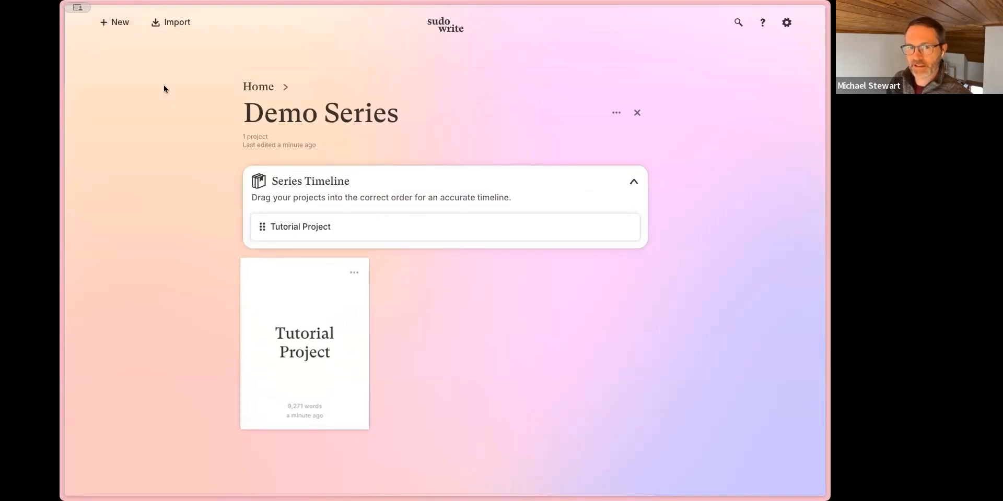
left_click(115, 29)
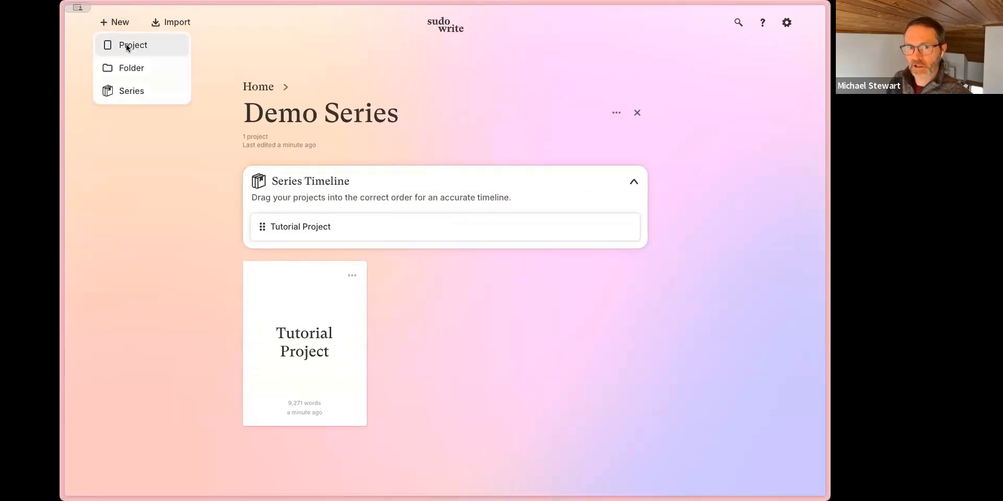
left_click(127, 47)
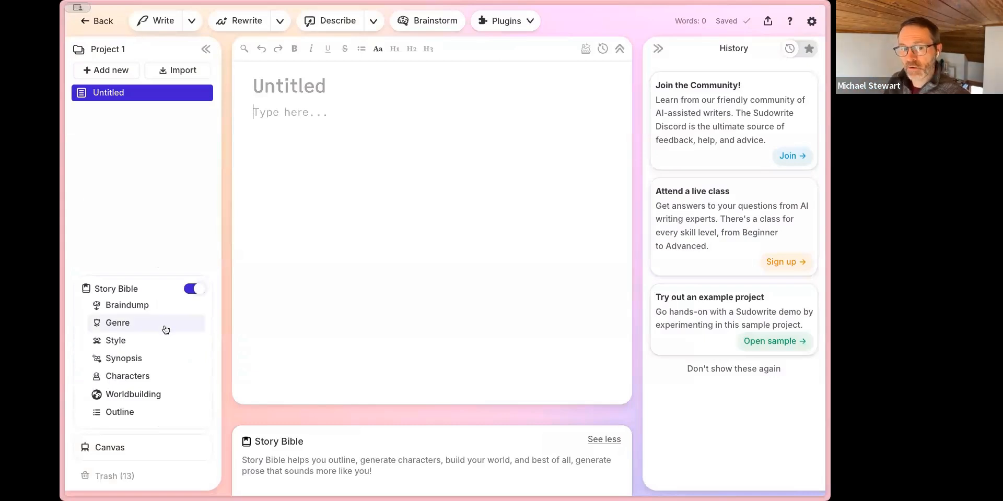
Check the new project's Story Bible from Braindump down to the Demo Series heading and the shared character list
left_click(155, 313)
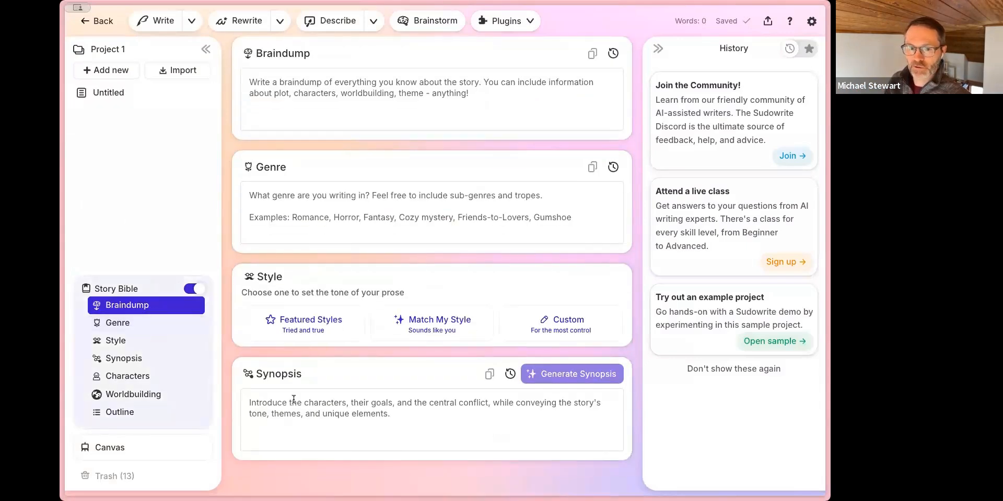
scroll(291, 387, "down", 8)
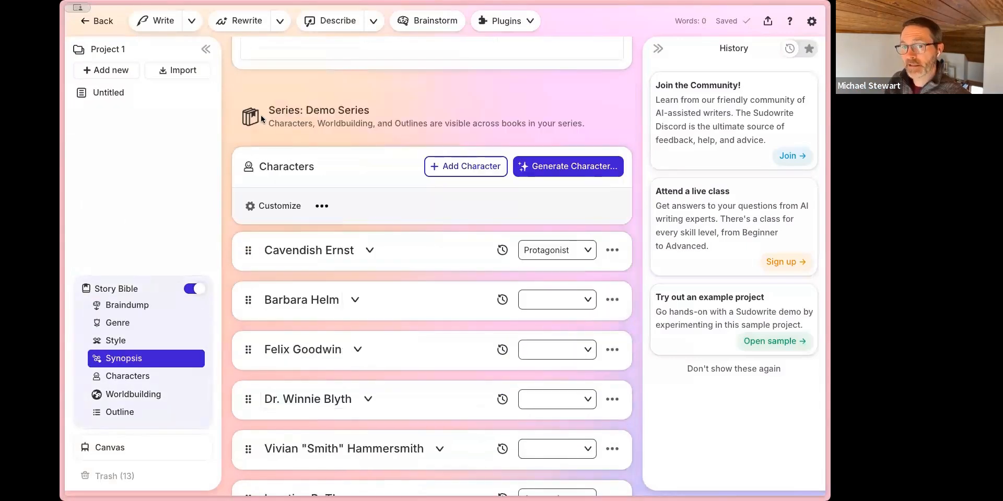
left_click_drag(264, 112, 415, 107)
left_click(349, 119)
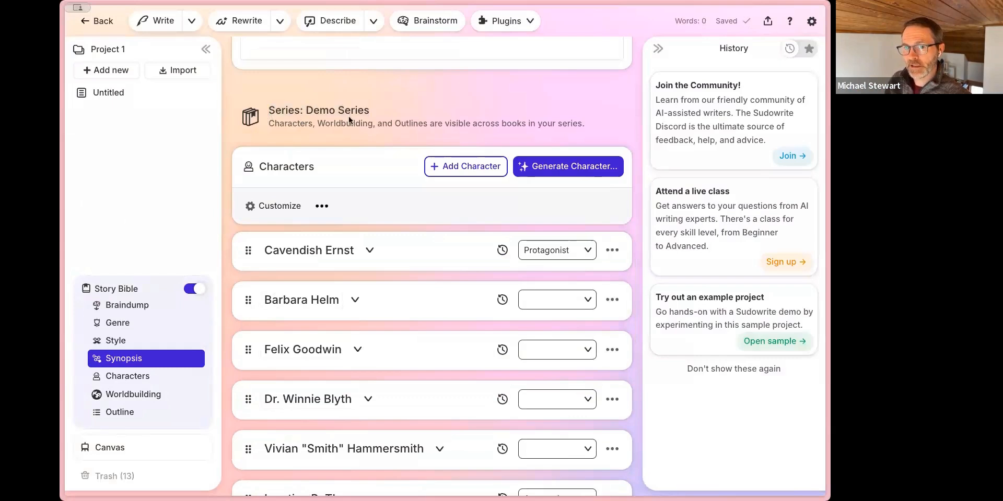
scroll(368, 236, "down", 3)
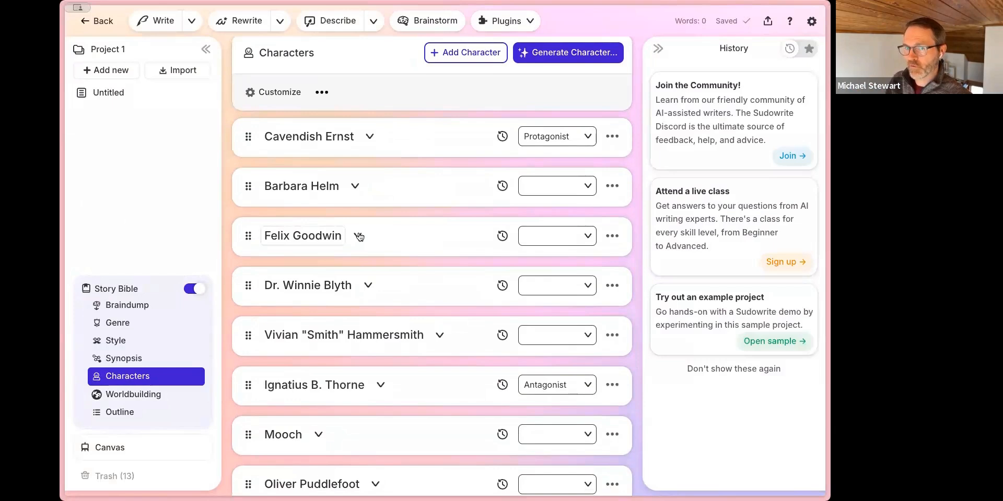
scroll(358, 235, "down", 2)
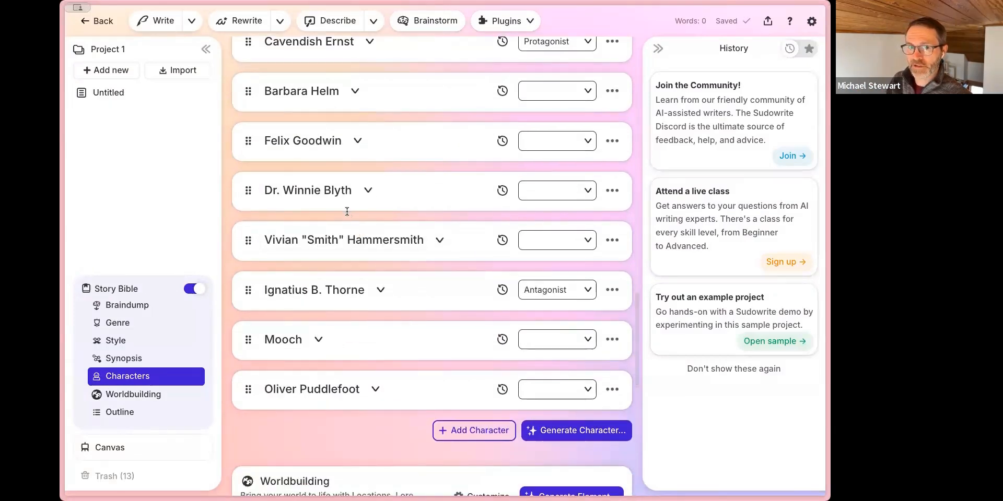
Expand the Cavendish Ernst character card in the new project and read through its traits
scroll(363, 183, "up", 2)
left_click(370, 140)
scroll(358, 260, "down", 4)
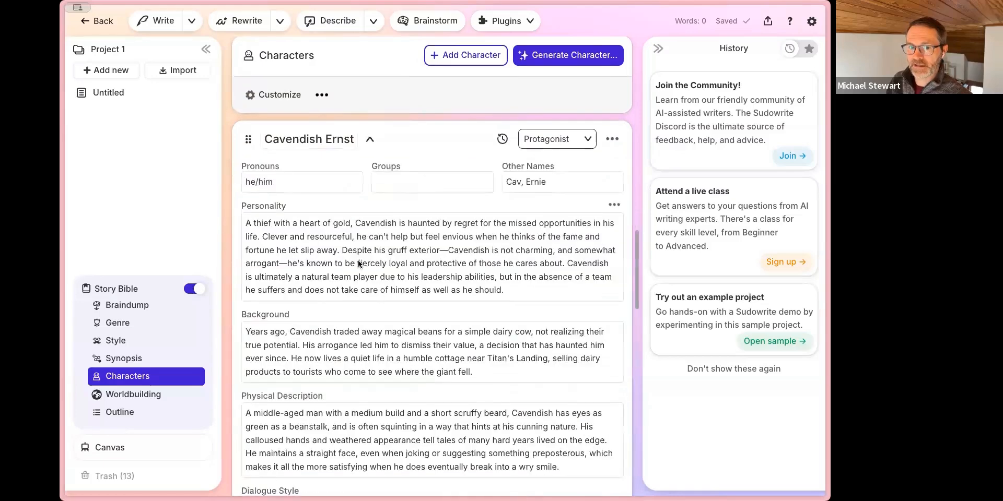
scroll(343, 255, "down", 5)
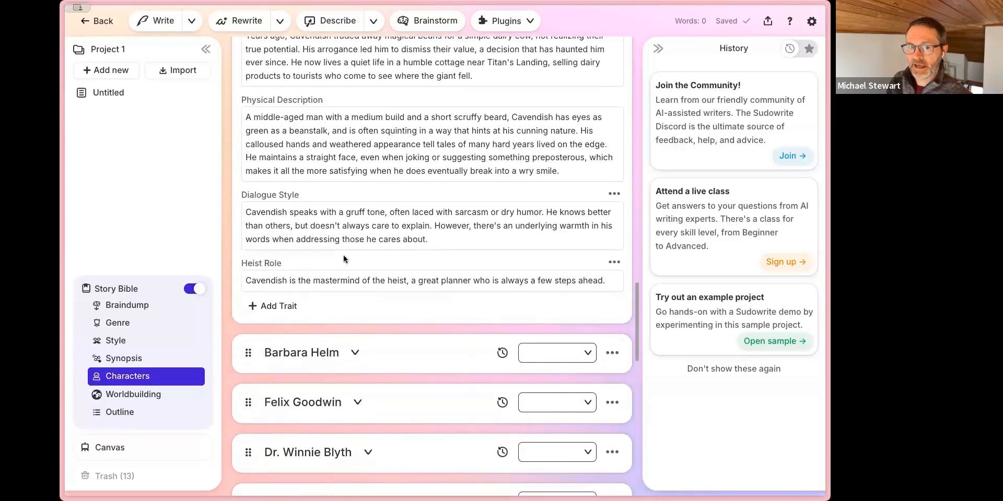
Collapse the Cavendish Ernst character card and examine the Demo Series heading above the shared character list
scroll(342, 260, "down", 2)
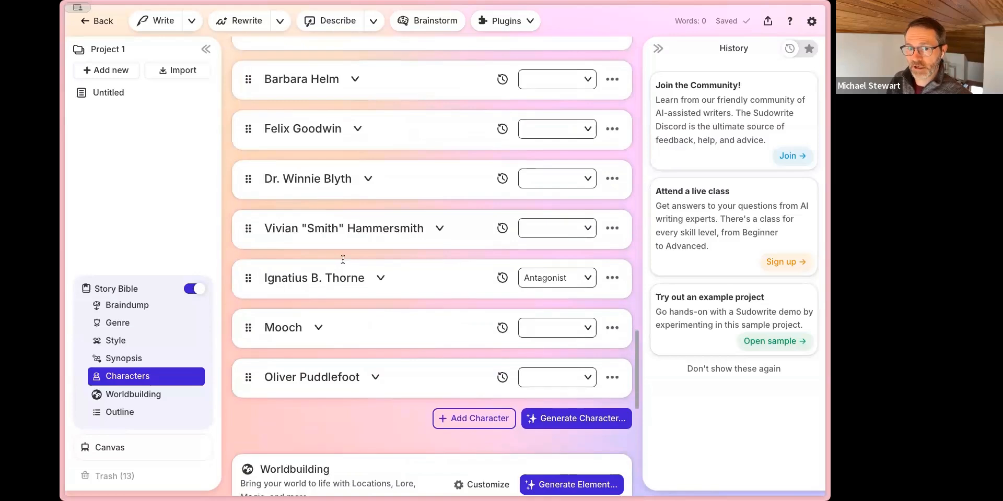
scroll(341, 259, "up", 11)
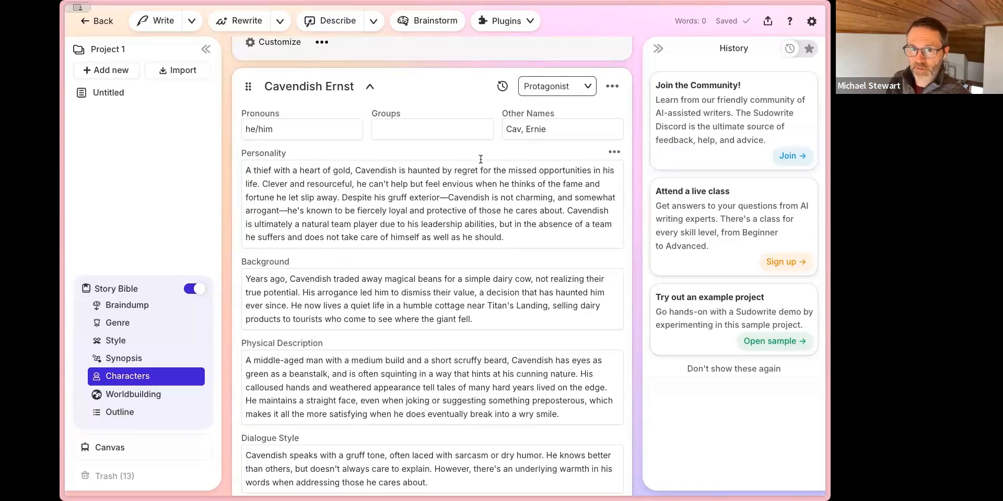
left_click(370, 90)
scroll(372, 180, "up", 3)
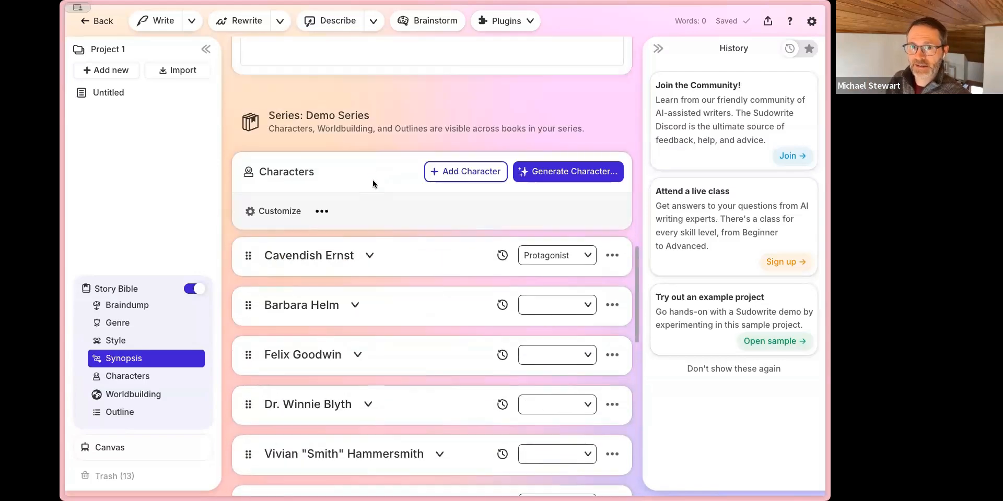
left_click_drag(295, 117, 392, 119)
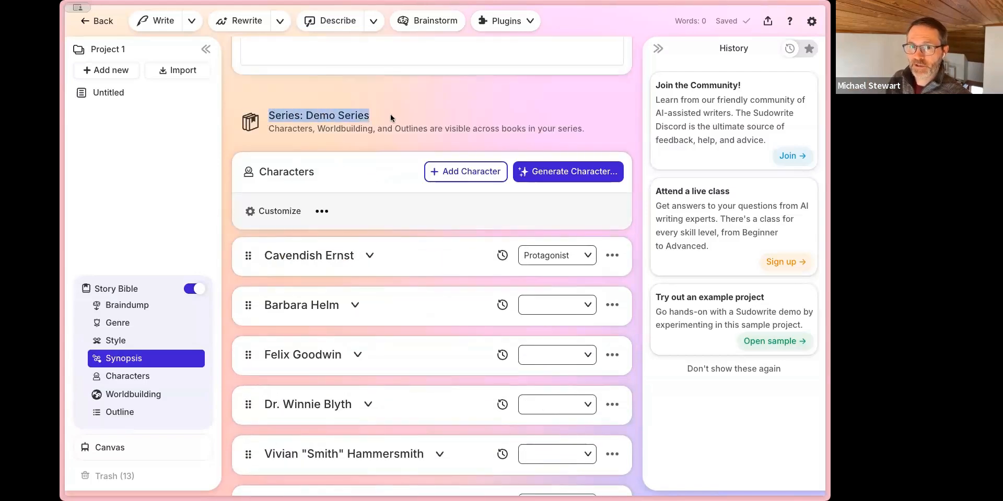
left_click(396, 118)
left_click_drag(266, 115, 415, 123)
left_click(415, 119)
Switch the new project's Outline section to show the outline of Tutorial Project
scroll(403, 152, "down", 8)
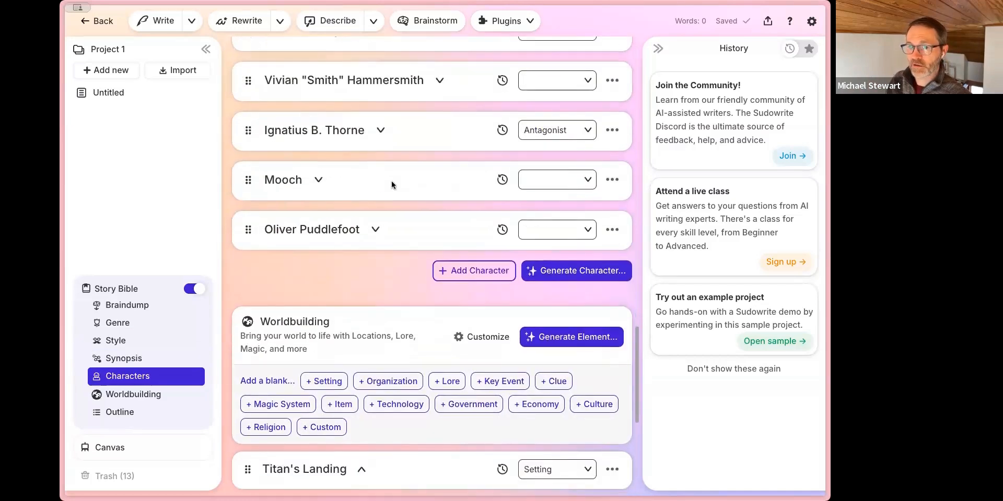
scroll(387, 183, "down", 5)
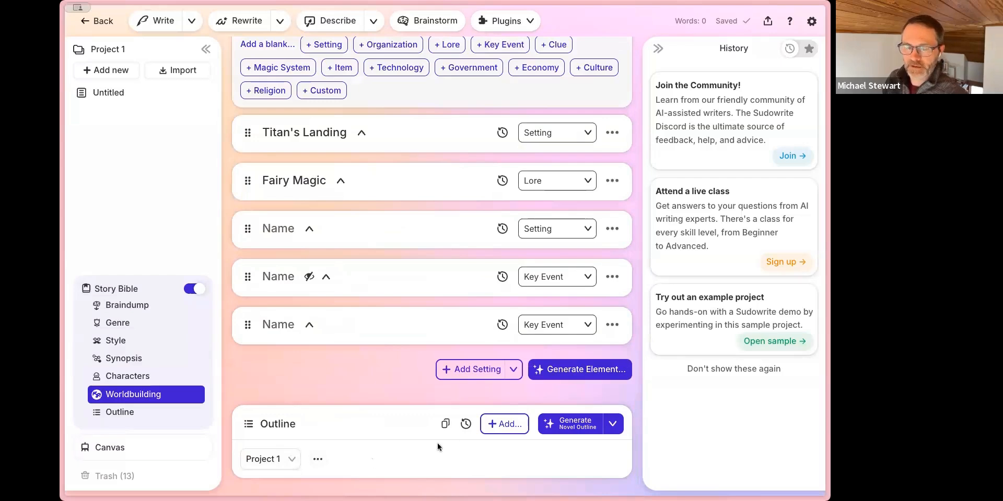
left_click(287, 460)
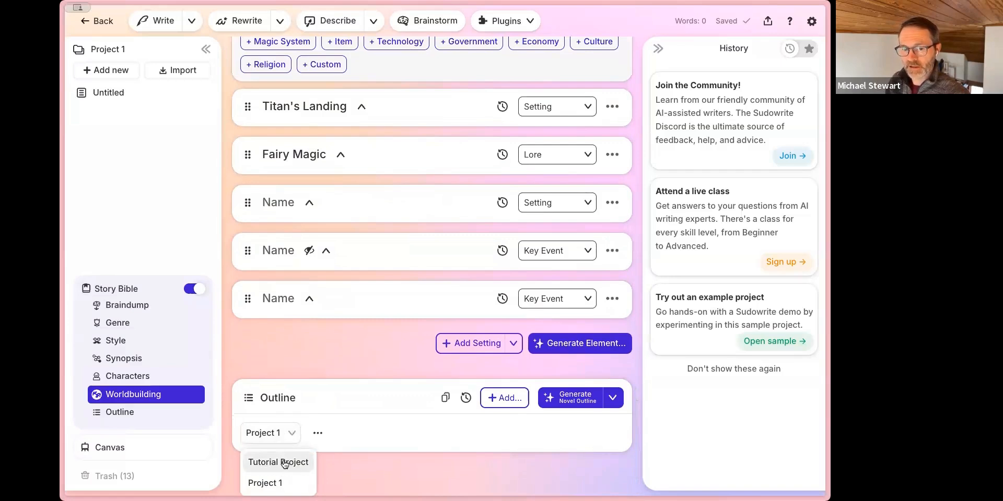
left_click(284, 463)
Read through Tutorial Project's chapter outline and check which projects' outlines can be selected
scroll(380, 401, "down", 4)
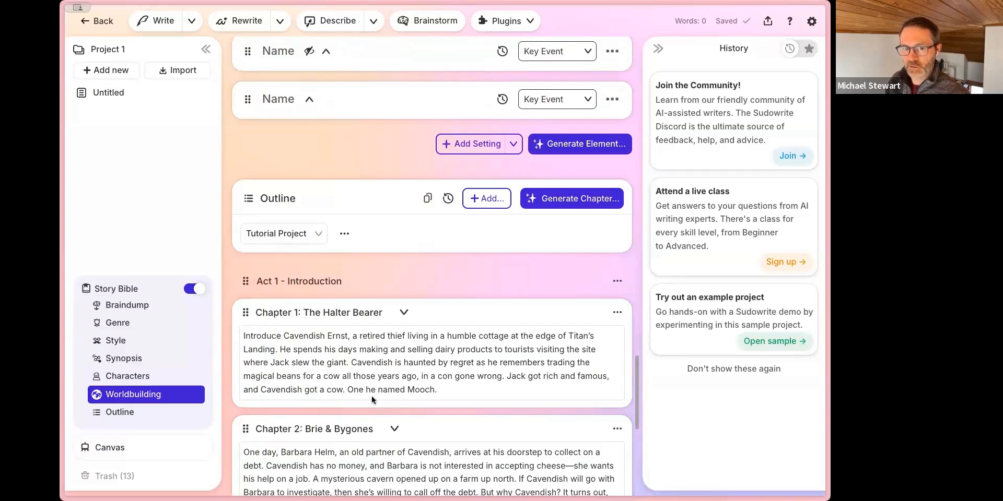
scroll(366, 390, "down", 1)
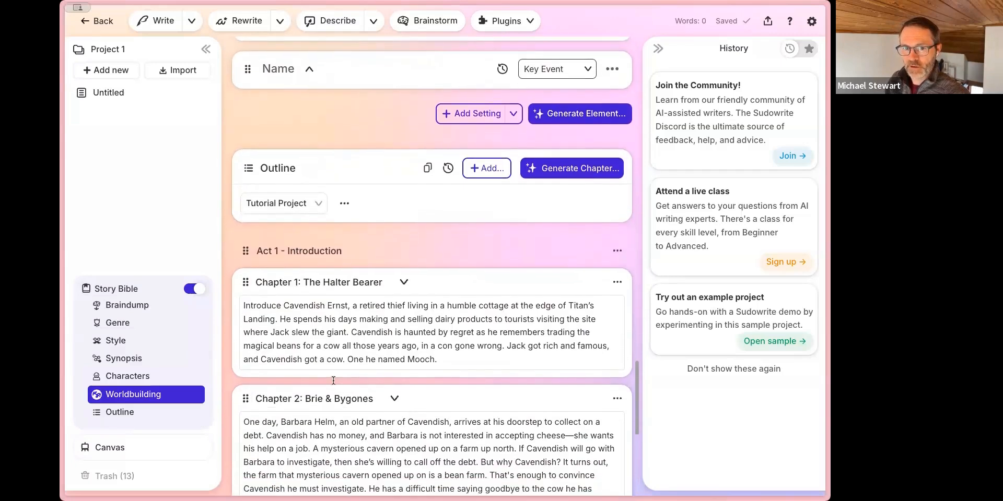
scroll(333, 380, "down", 1)
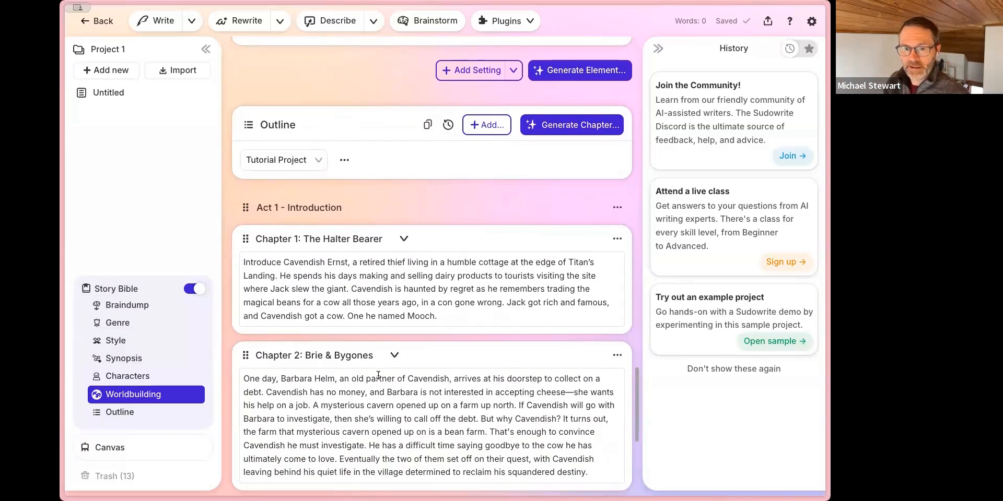
scroll(335, 376, "down", 6)
scroll(357, 362, "up", 4)
scroll(356, 362, "up", 1)
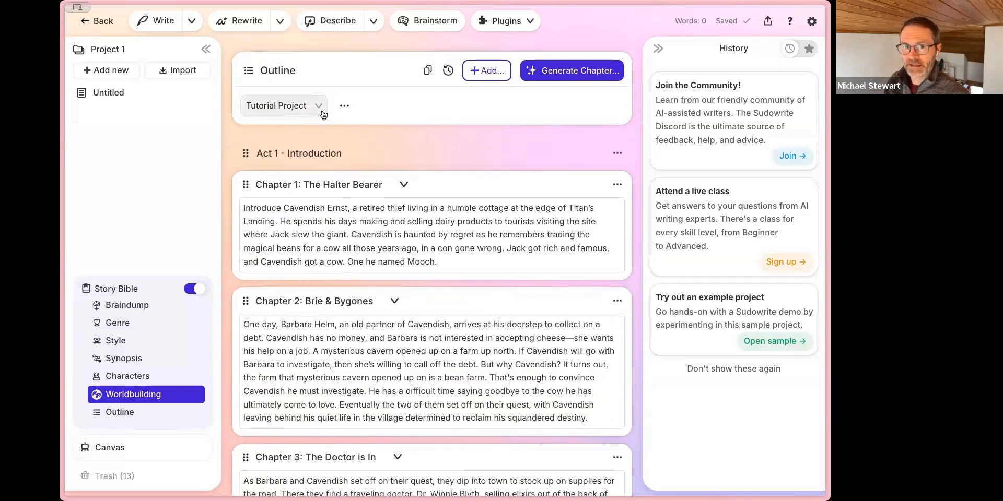
left_click(317, 111)
left_click(178, 195)
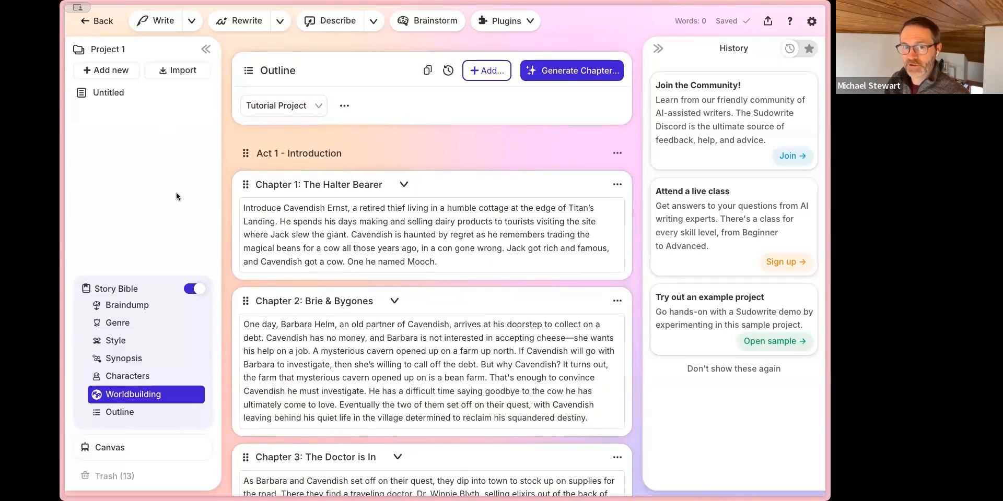
Review the new project's own Story Bible sections and return to the Outline to recheck Tutorial Project's chapters
scroll(302, 236, "up", 15)
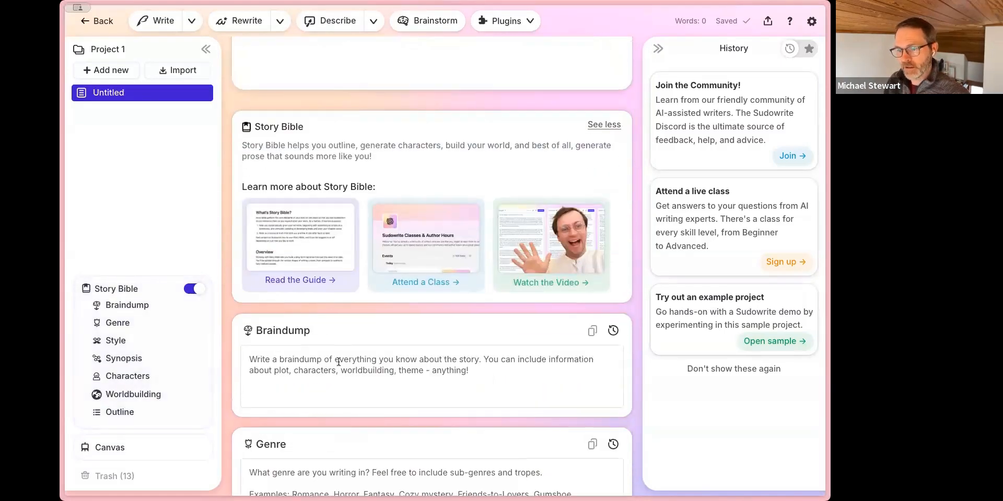
scroll(342, 378, "down", 20)
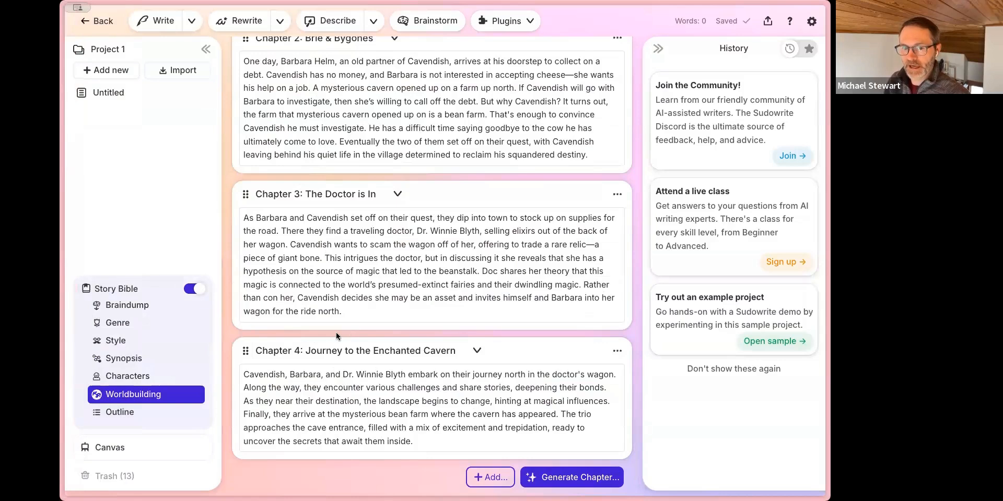
left_click(146, 412)
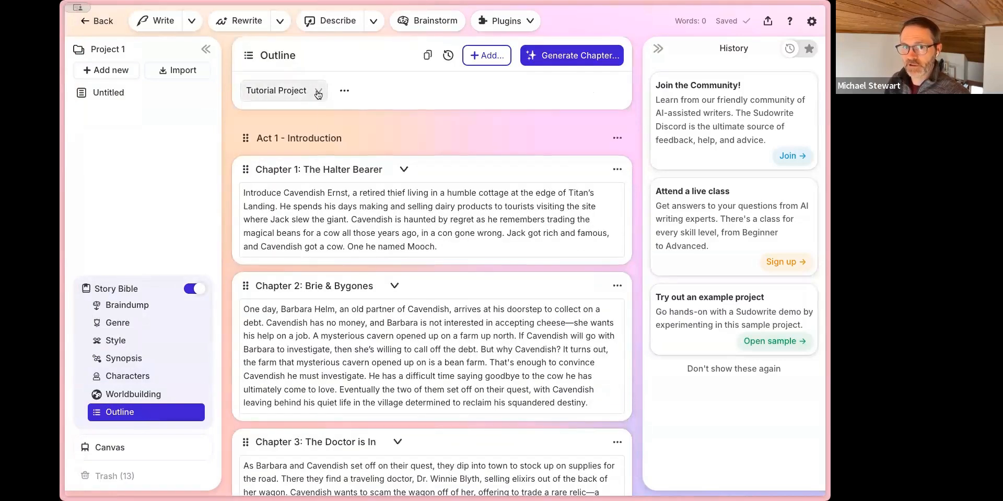
left_click(315, 92)
left_click(290, 125)
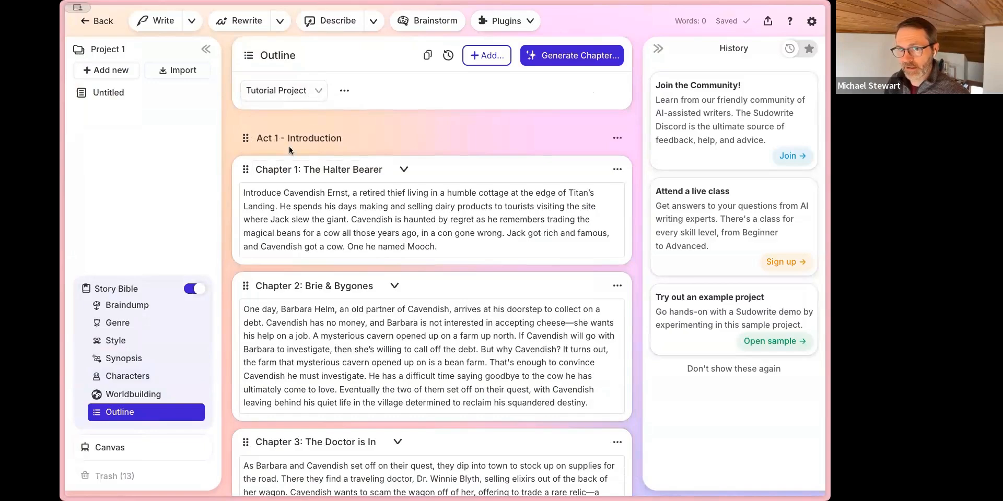
scroll(289, 146, "down", 2)
scroll(283, 410, "down", 3)
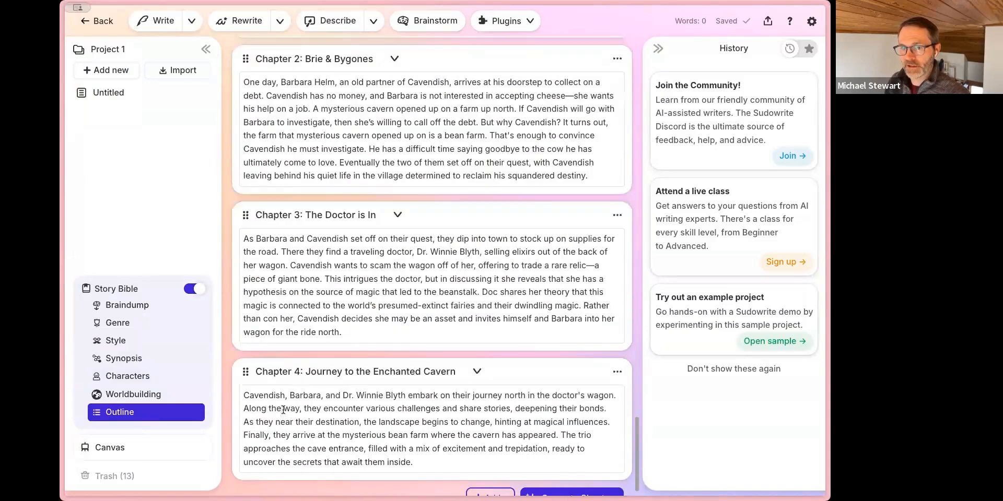
scroll(284, 409, "up", 4)
scroll(284, 408, "up", 3)
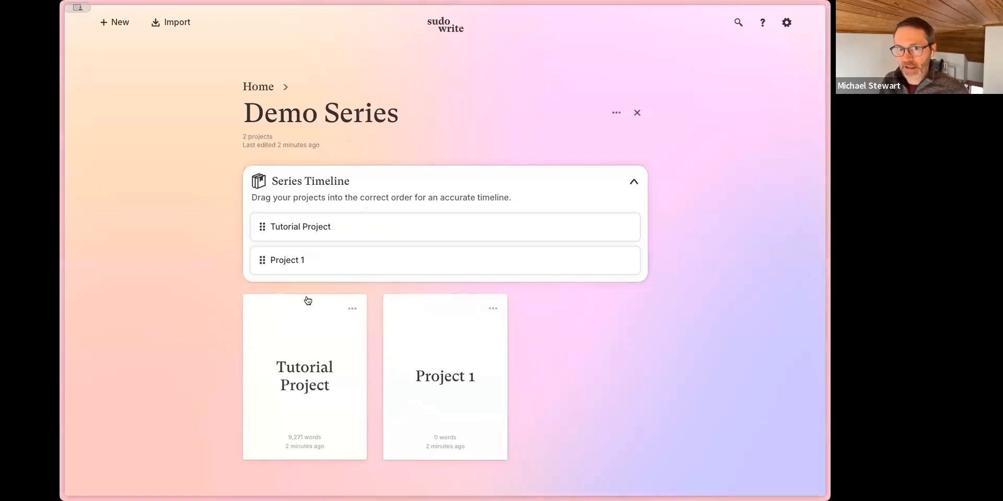
Create a folder named Sherlock Holmes on the home page and make it a series
left_click(256, 89)
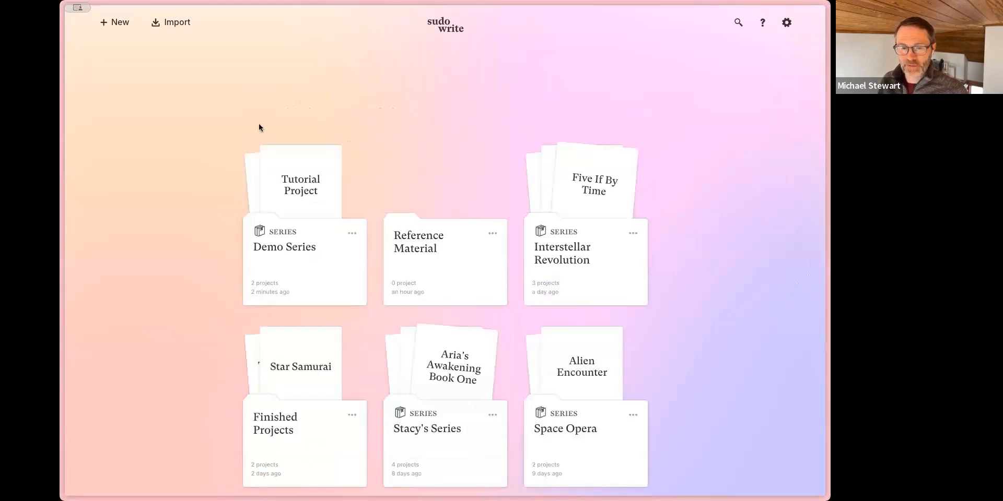
left_click(126, 26)
left_click(143, 95)
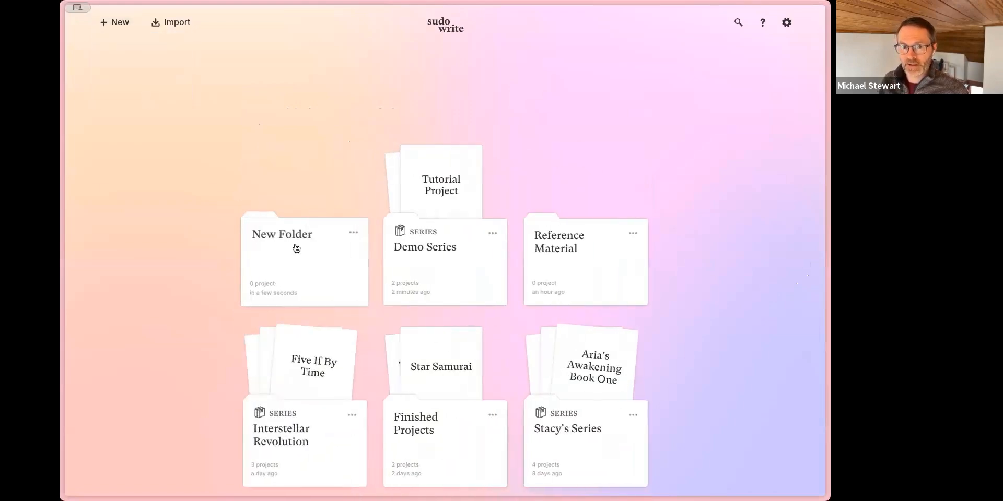
type("SHer")
key("BackSpace")
key("BackSpace")
key("BackSpace")
type("herlock Holmes")
left_click(209, 264)
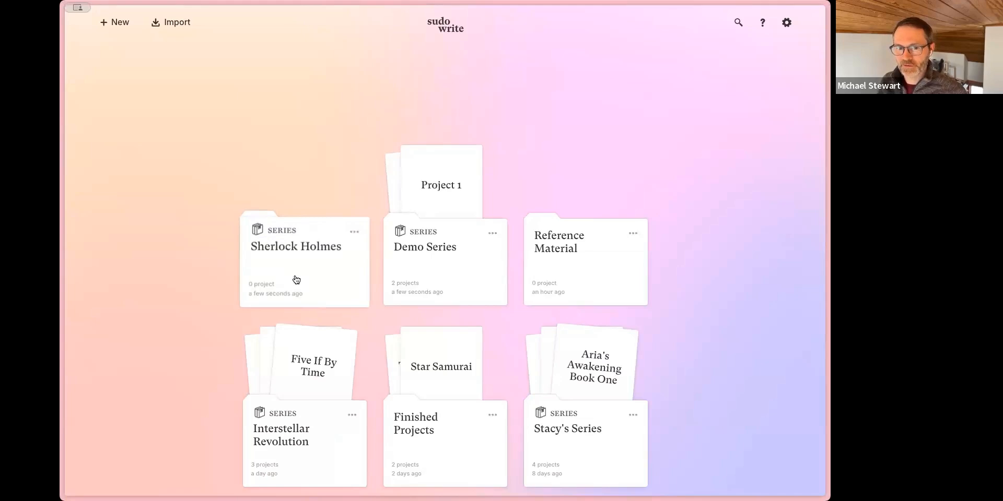
Import the novel A Study in Scarlet into the Sherlock Holmes series
left_click(294, 280)
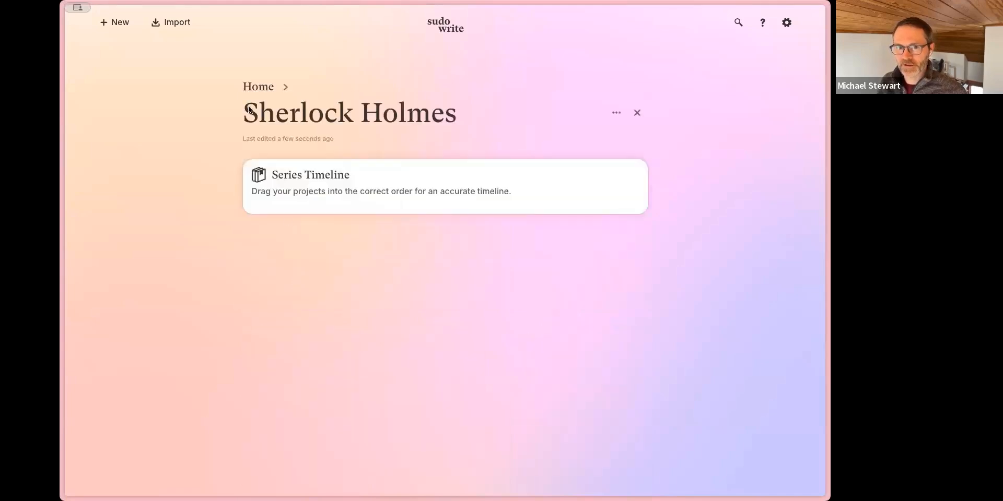
left_click(179, 24)
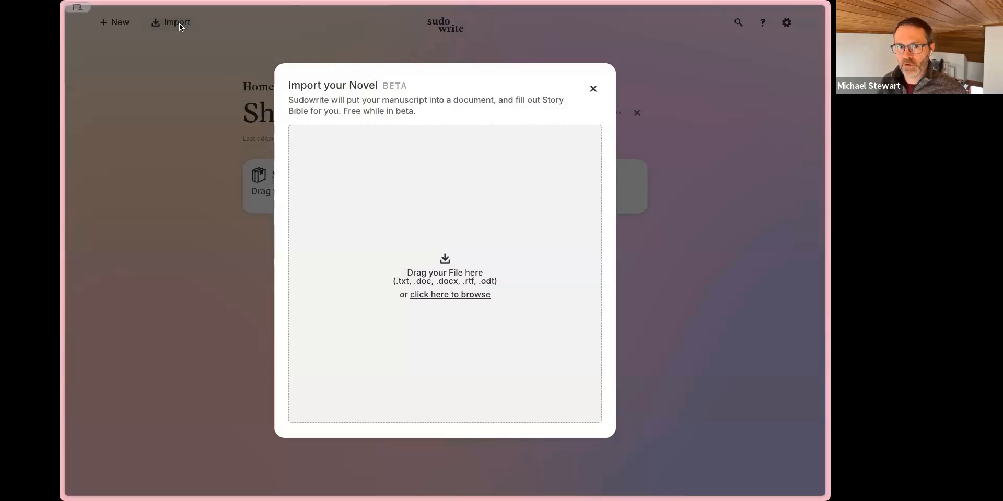
left_click(460, 295)
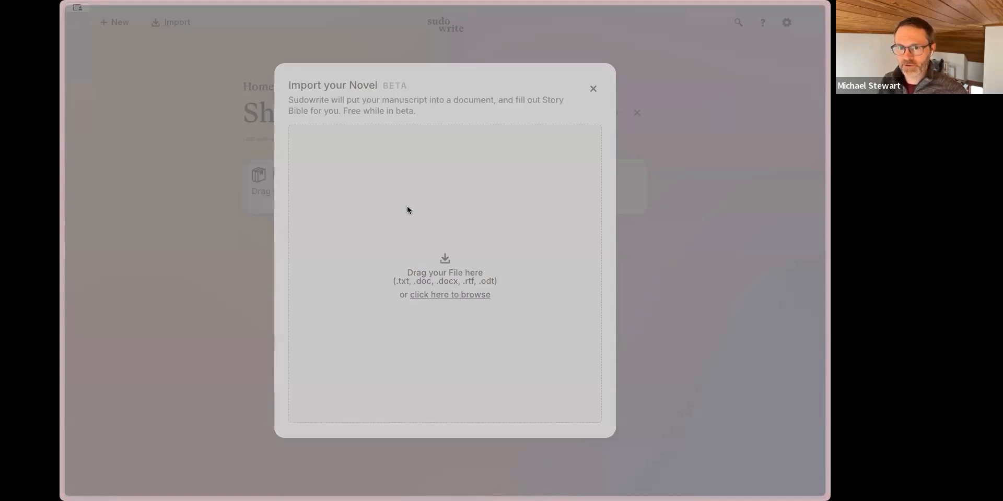
double_click(451, 241)
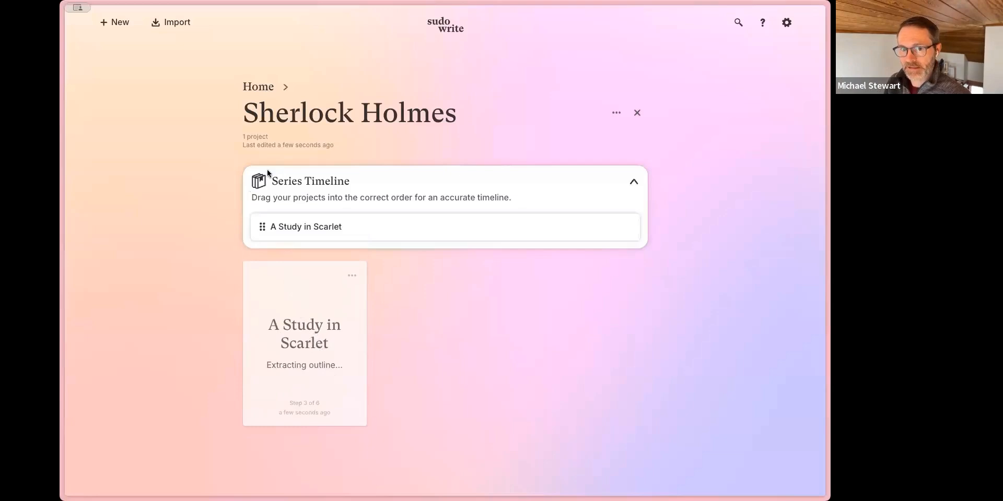
Return to the home page and reopen the Sherlock Holmes series to check the import of A Study in Scarlet
left_click(255, 88)
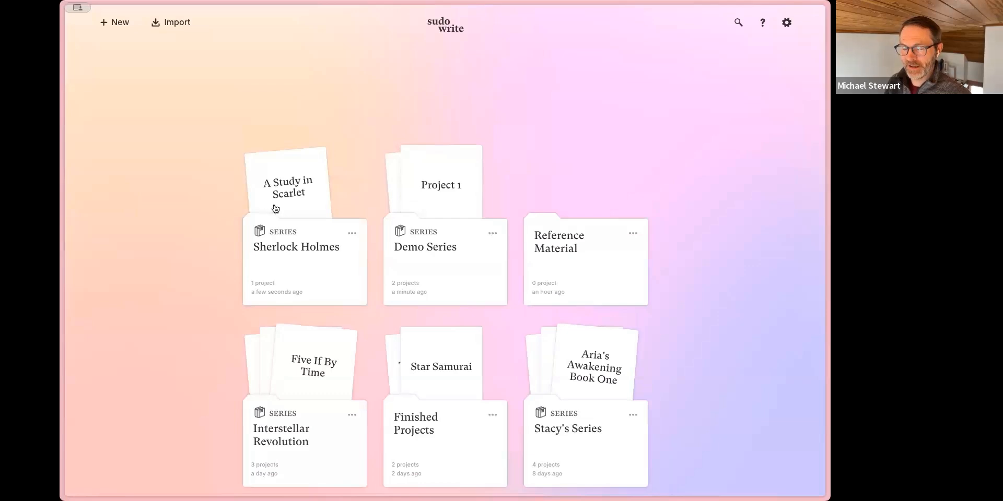
left_click(312, 277)
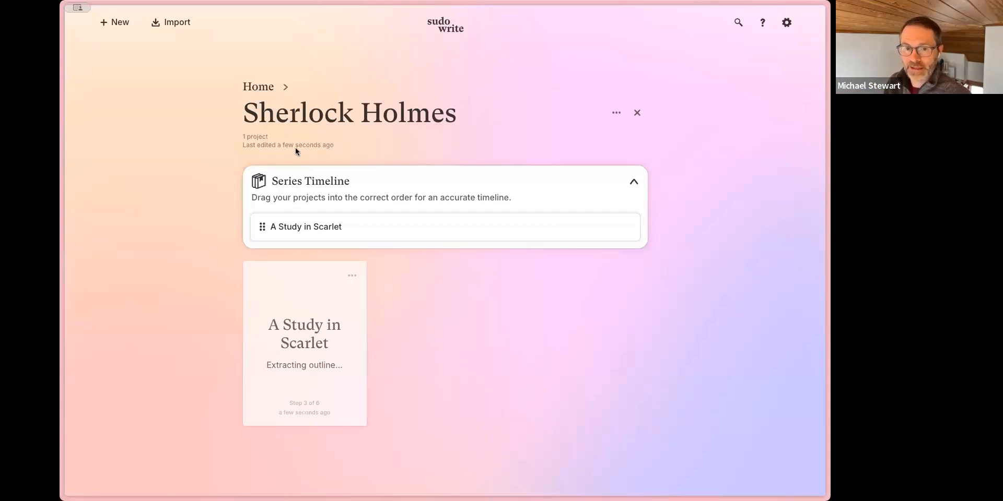
Go back to the home page and open Tutorial Project from Demo Series
left_click(261, 90)
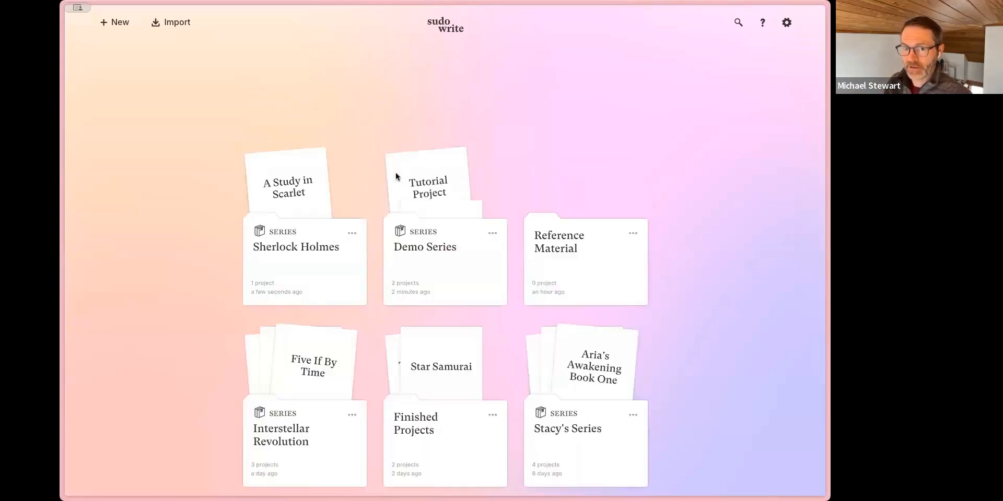
left_click(396, 176)
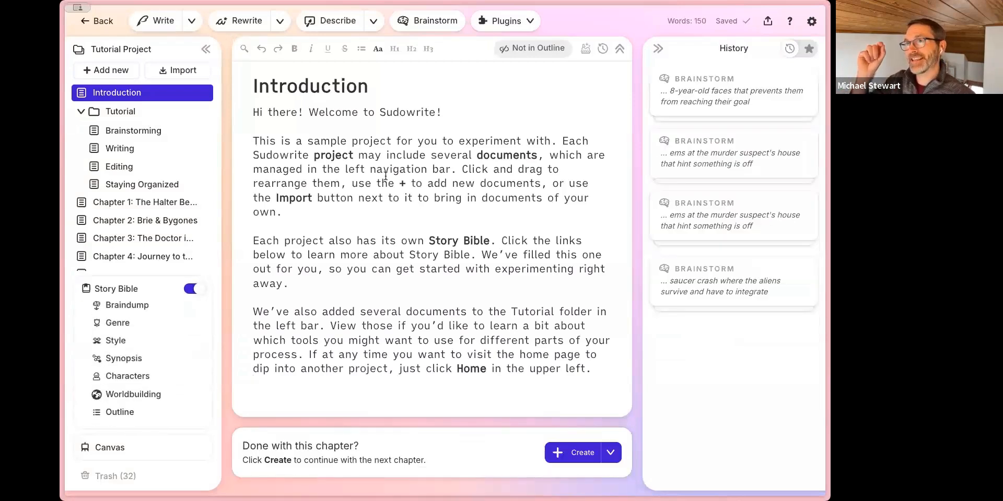
scroll(385, 176, "down", 2)
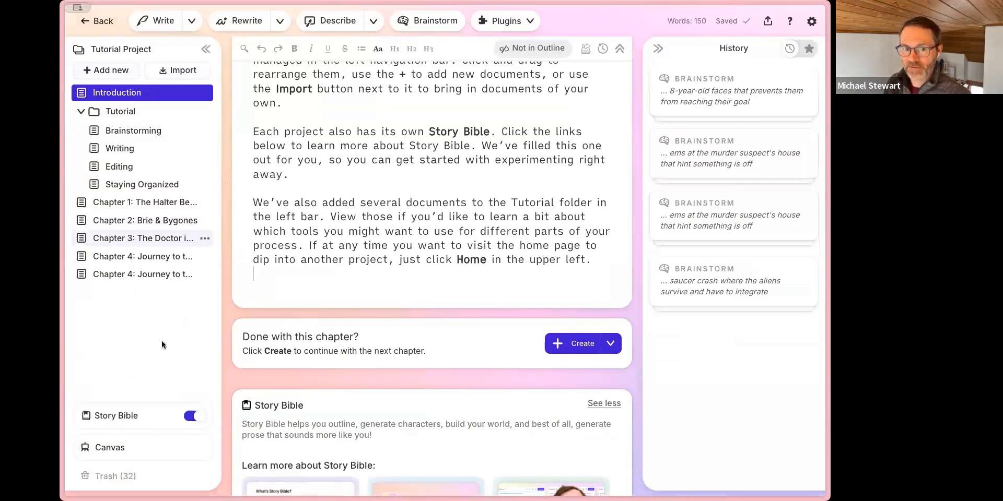
Expand the Cavendish Ernst card in Tutorial Project's characters and look through its traits
mouse_move(125, 415)
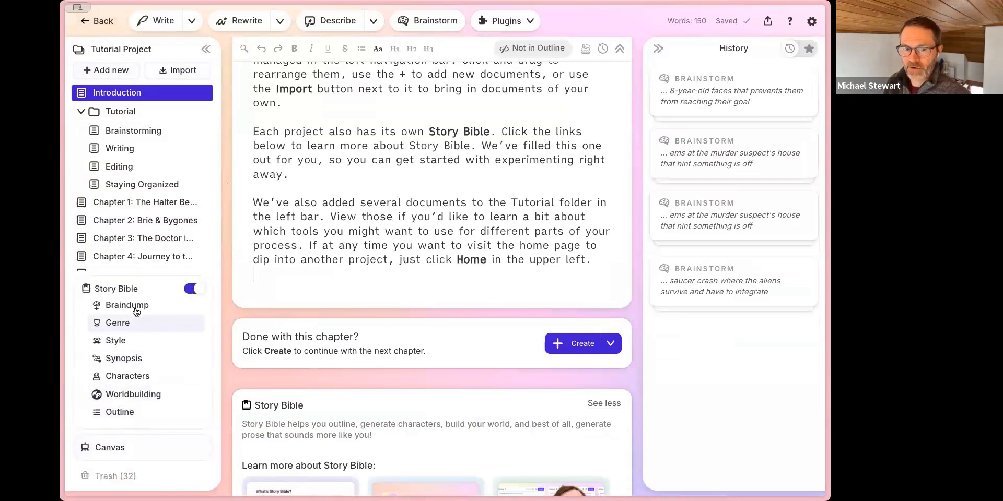
left_click(128, 376)
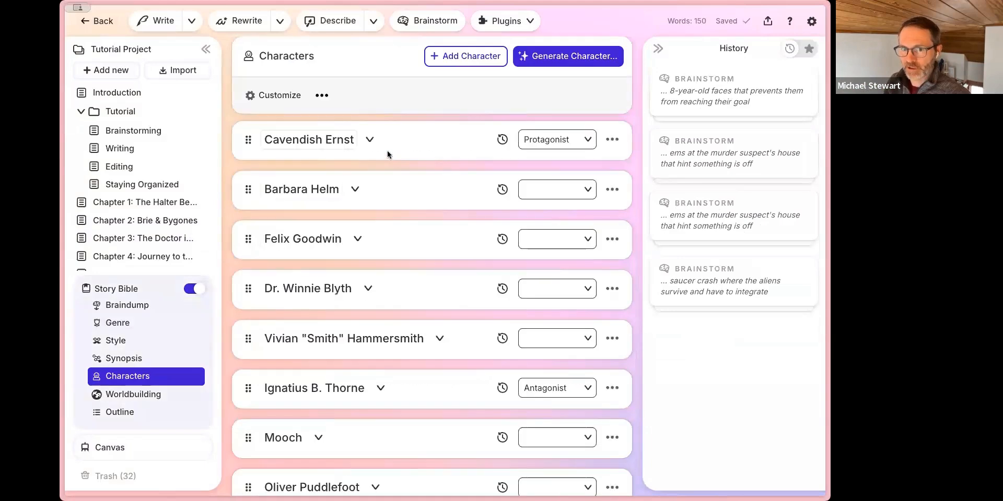
left_click(369, 140)
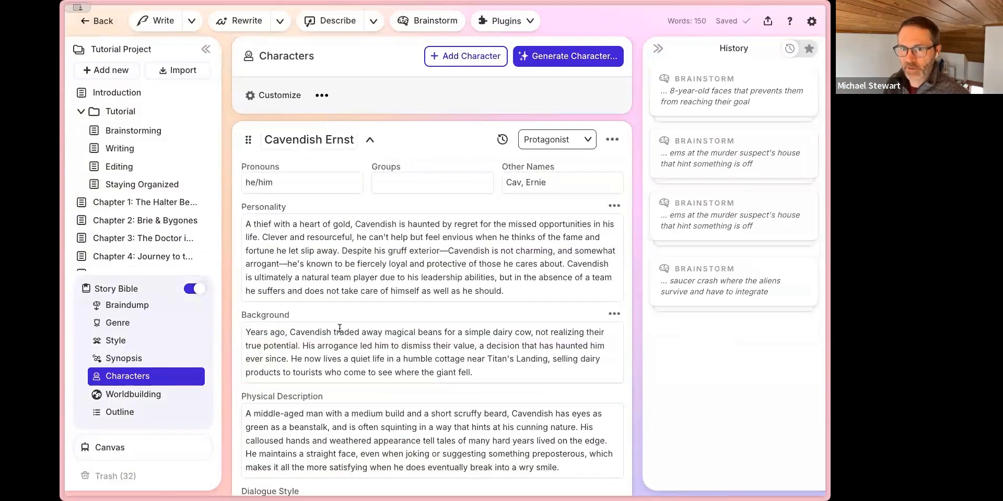
scroll(339, 328, "down", 2)
scroll(339, 324, "down", 1)
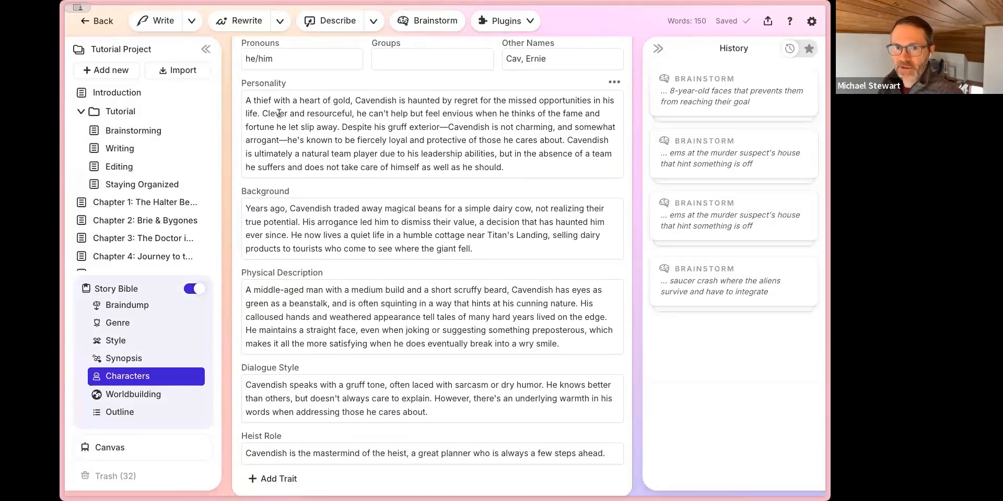
scroll(337, 149, "up", 1)
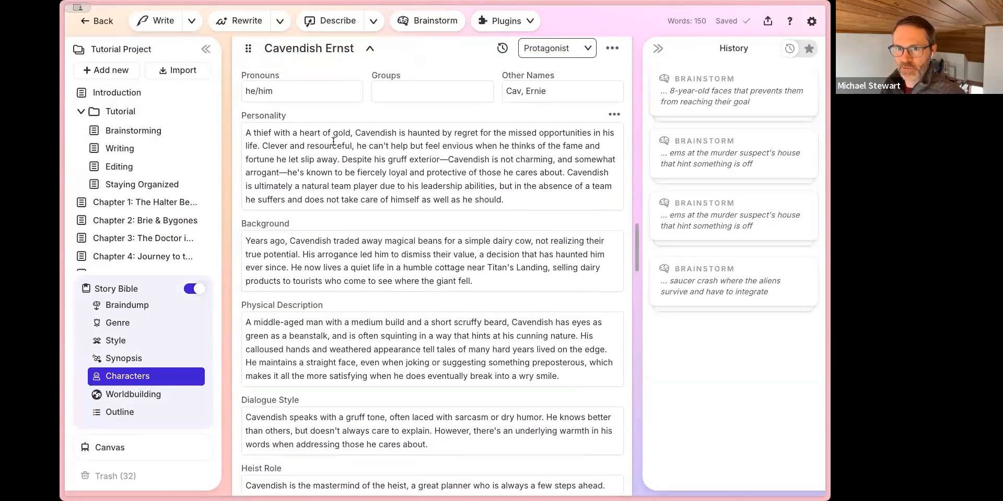
Rename Cavendish Ernst's Personality trait to "Personality (During Book One)"
scroll(333, 141, "down", 2)
scroll(333, 141, "up", 2)
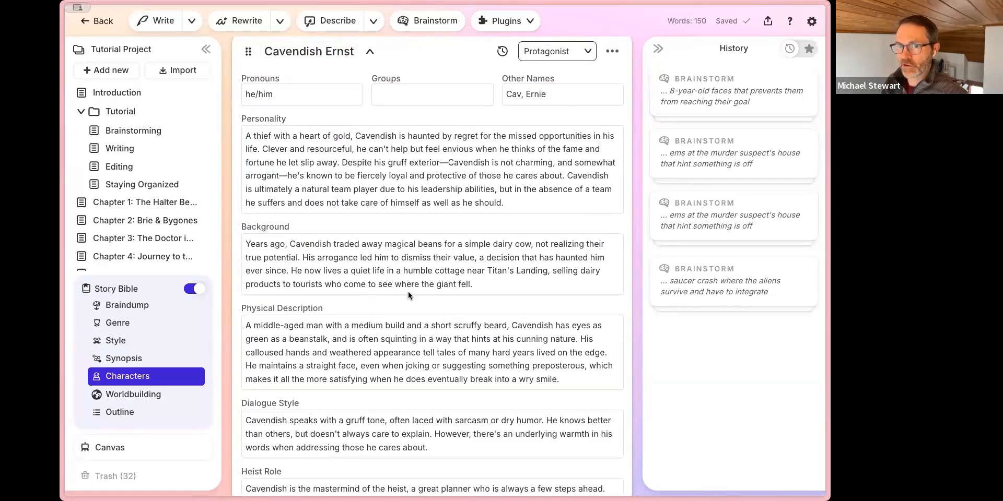
double_click(282, 119)
left_click(287, 121)
type("(Book")
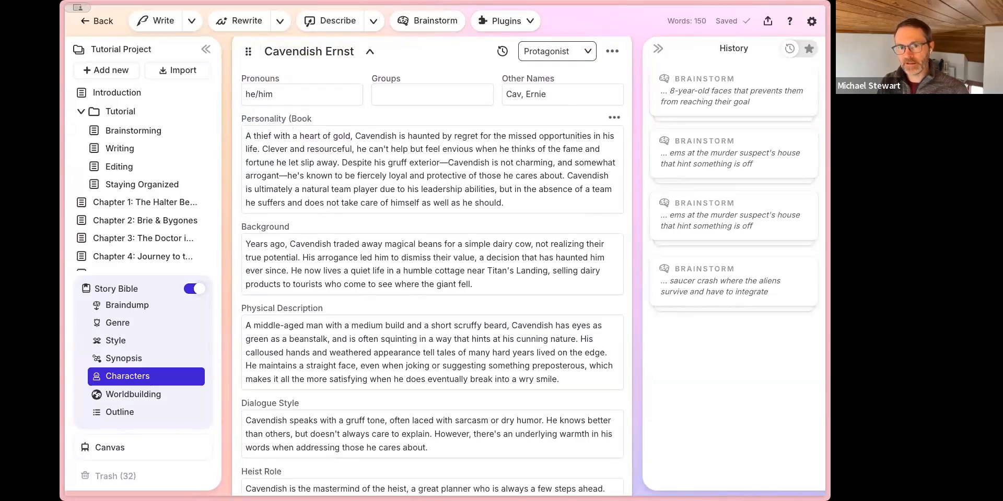
type(" One")
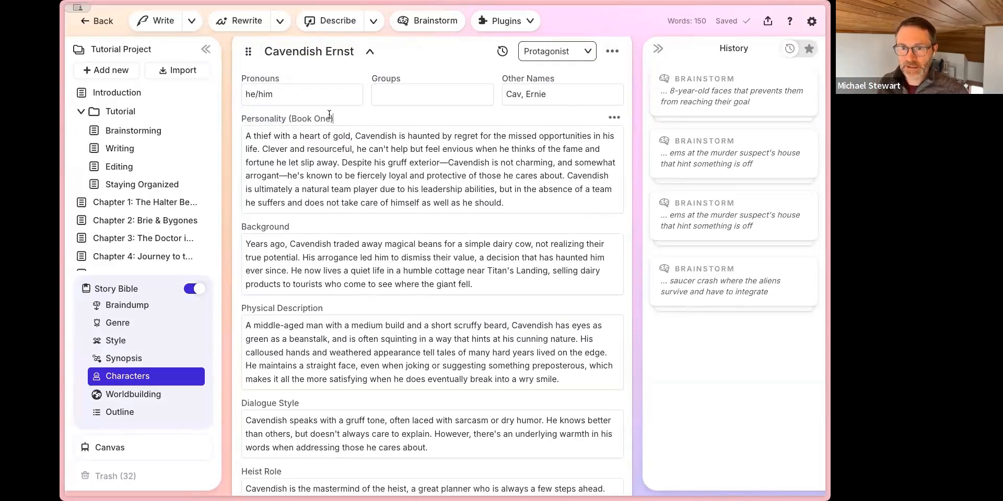
left_click_drag(417, 121, 301, 128)
left_click(291, 119)
type("Du")
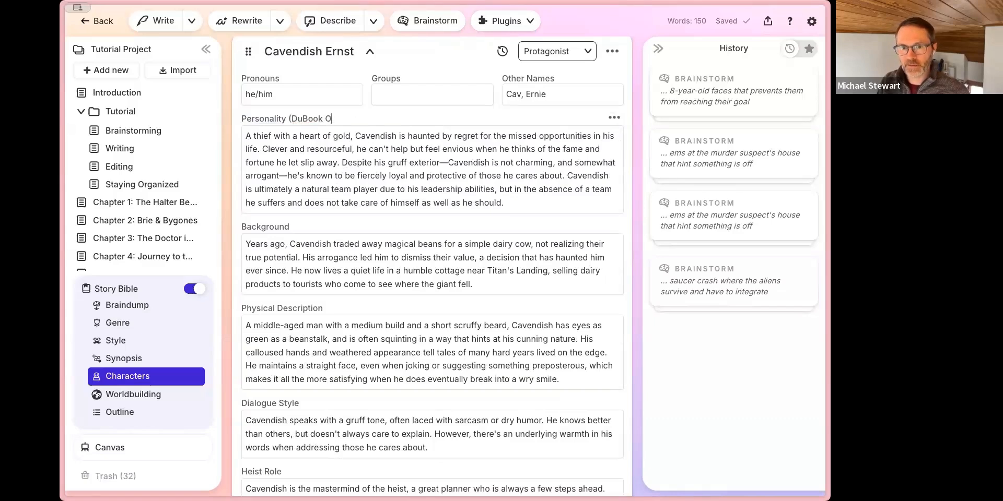
type("ring Book One")
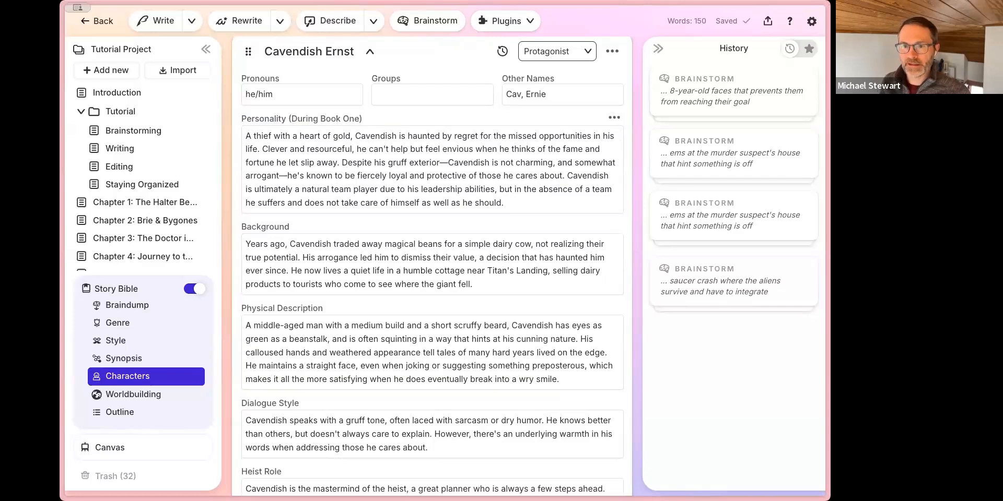
left_click(614, 117)
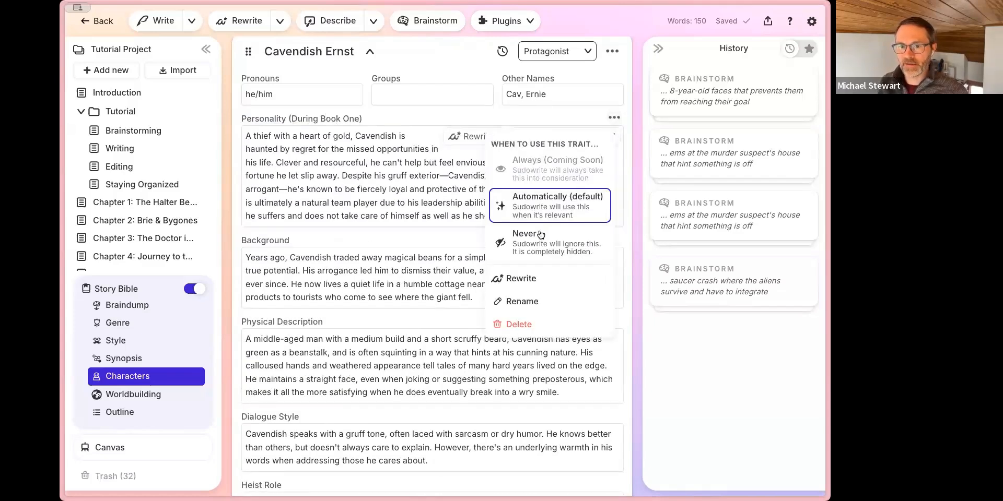
Add a new trait named "Personality (During Book Two)" to Cavendish Ernst's card
scroll(351, 269, "down", 6)
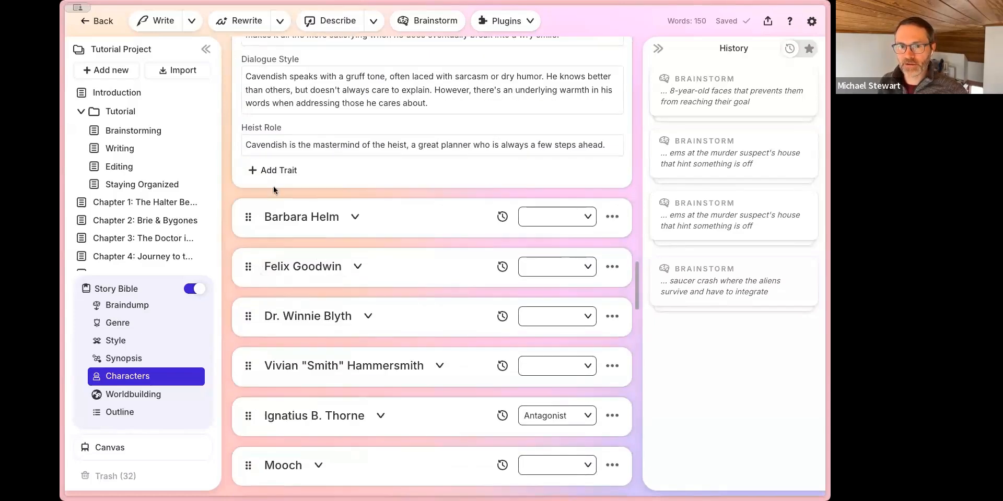
left_click(278, 172)
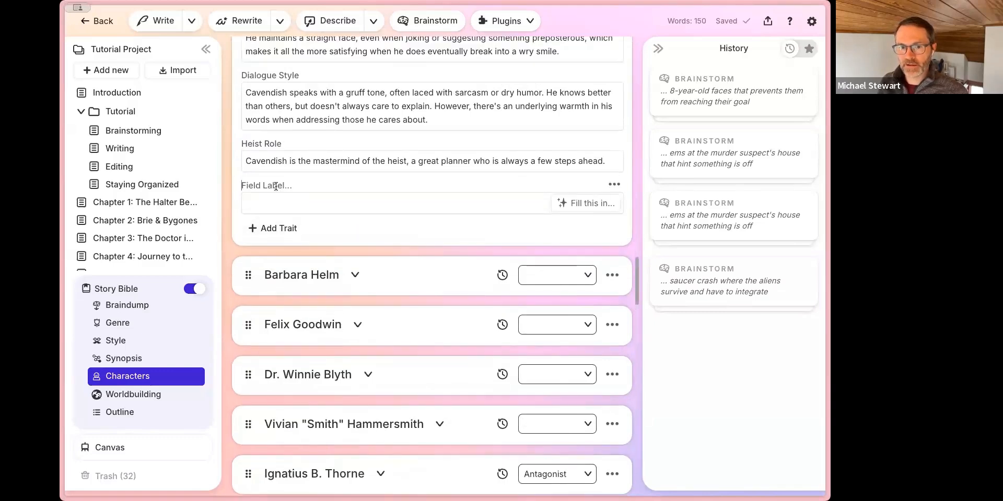
type("Personalit")
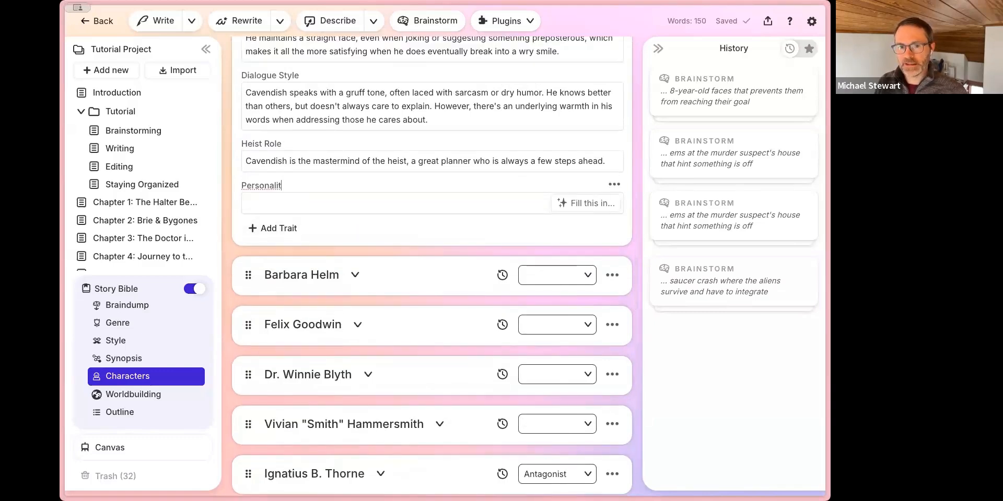
type("y (During Book ZTwo")
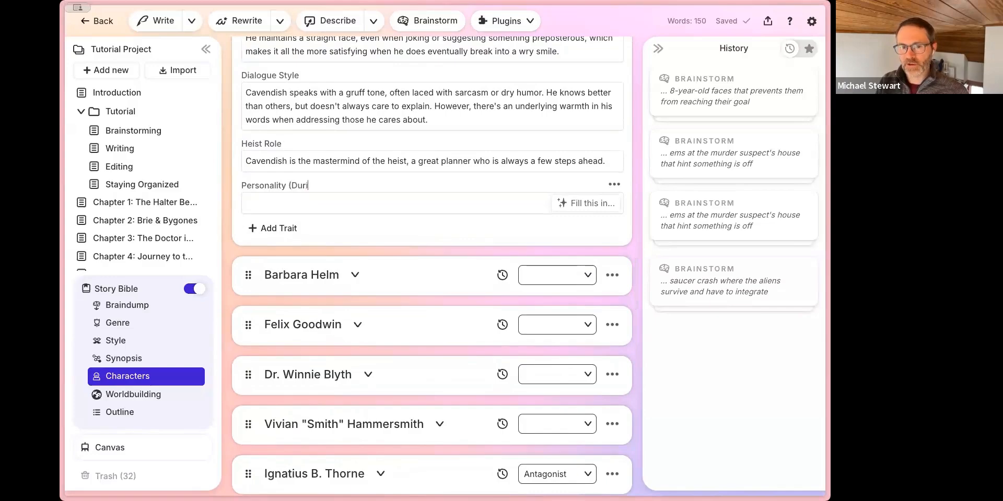
key("BackSpace")
key("BackSpace")
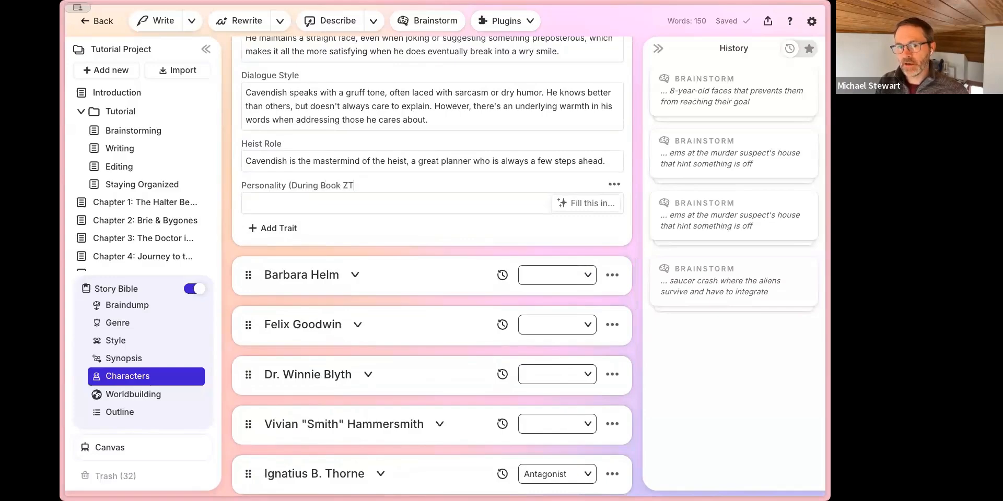
scroll(284, 191, "up", 5)
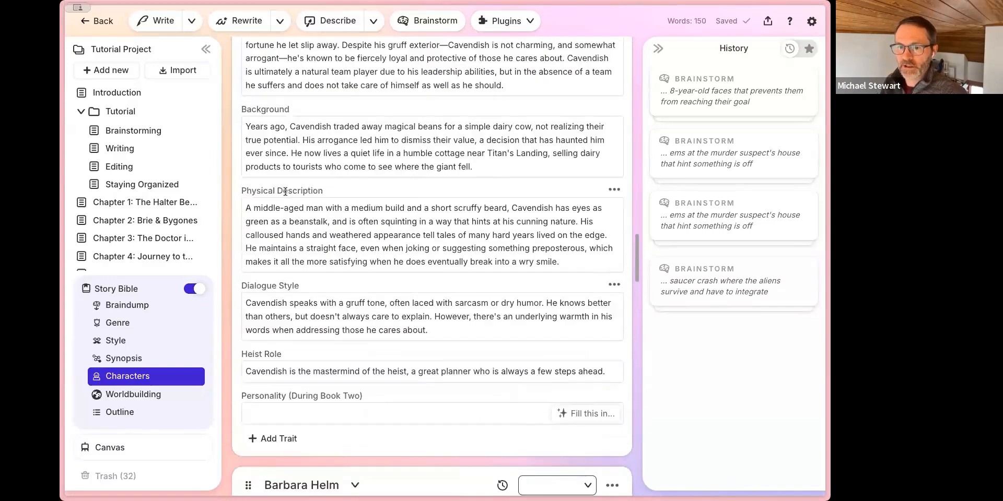
scroll(285, 192, "down", 3)
scroll(284, 190, "up", 5)
scroll(284, 190, "down", 3)
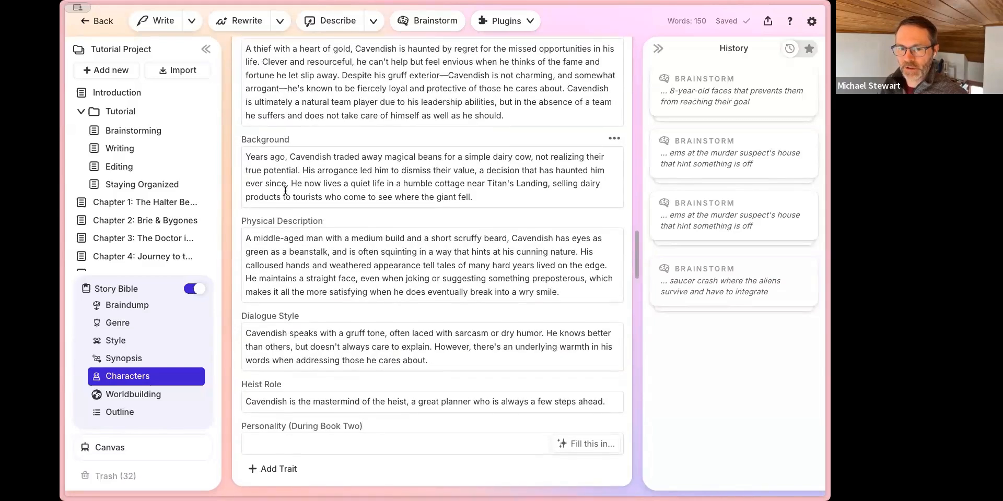
Set when to use Cavendish Ernst's Personality (During Book One) trait to Never
left_click(407, 444)
scroll(408, 435, "up", 5)
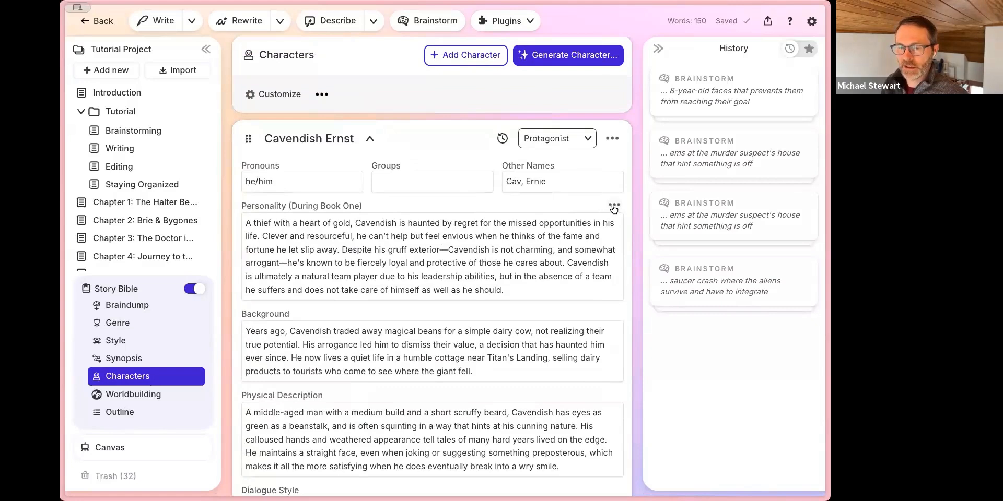
left_click(386, 205)
left_click(392, 206)
left_click_drag(359, 208, 291, 208)
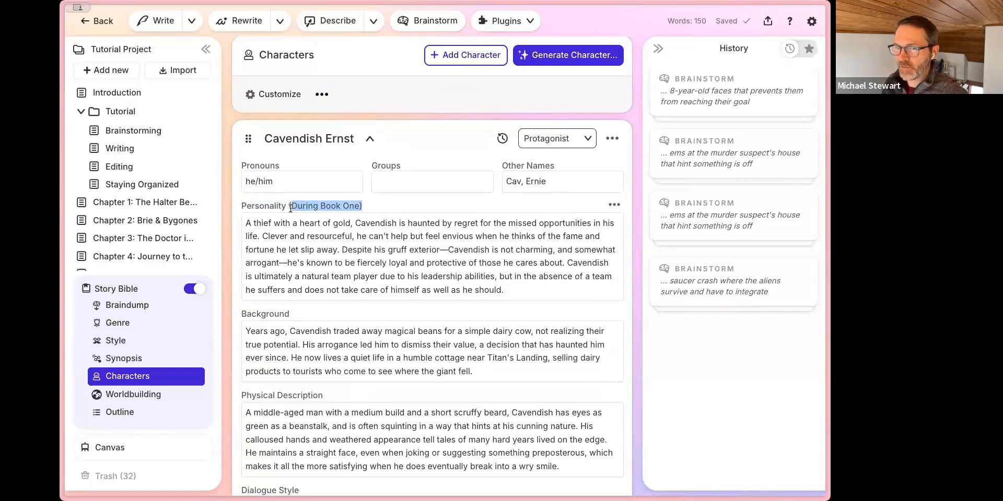
left_click(288, 208)
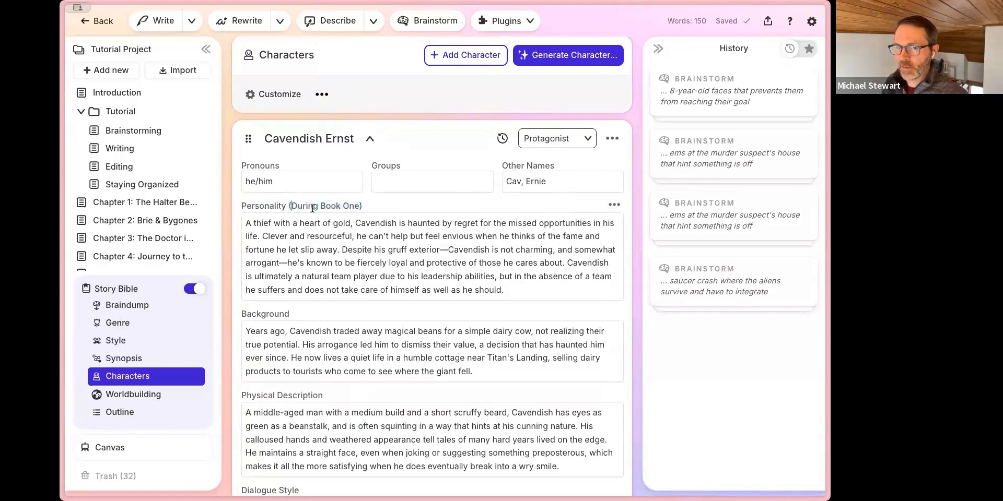
left_click(614, 208)
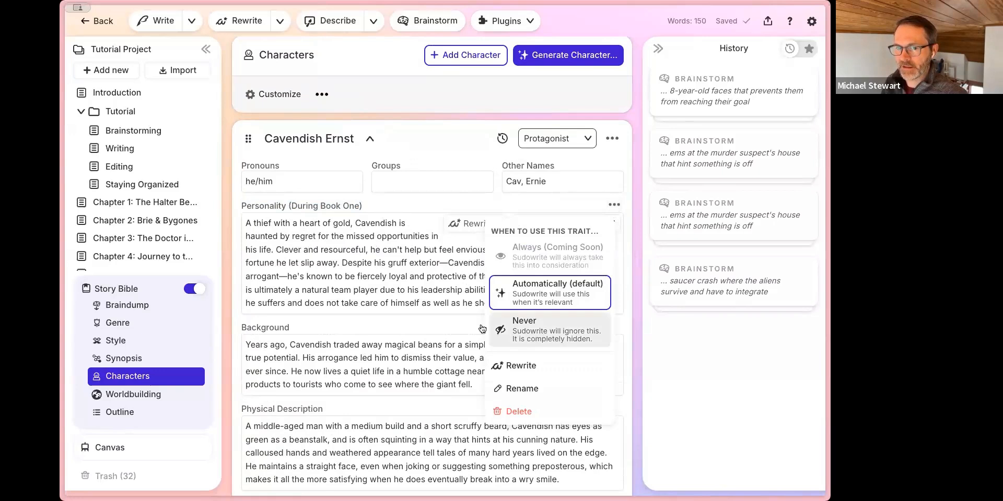
left_click(343, 226)
left_click(605, 224)
left_click(522, 320)
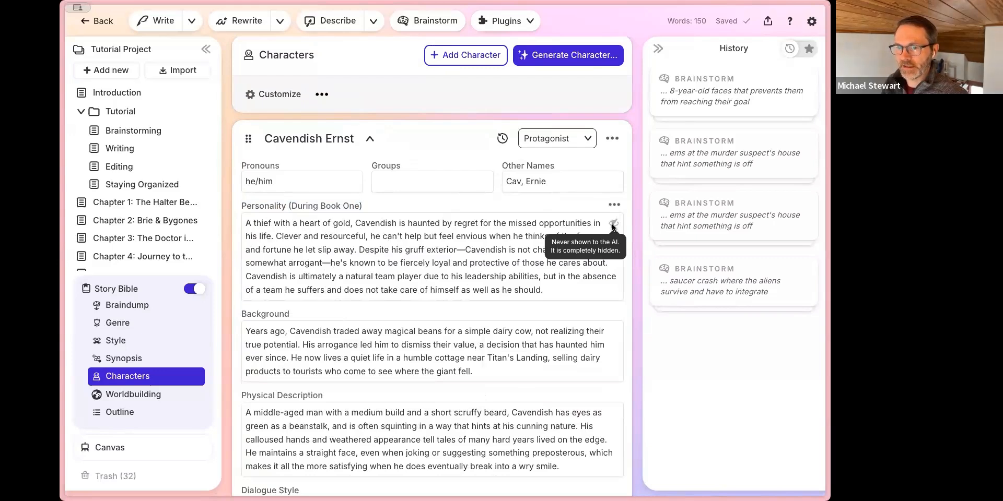
Return the Personality (During Book One) trait's usage to Automatically (default)
left_click(614, 205)
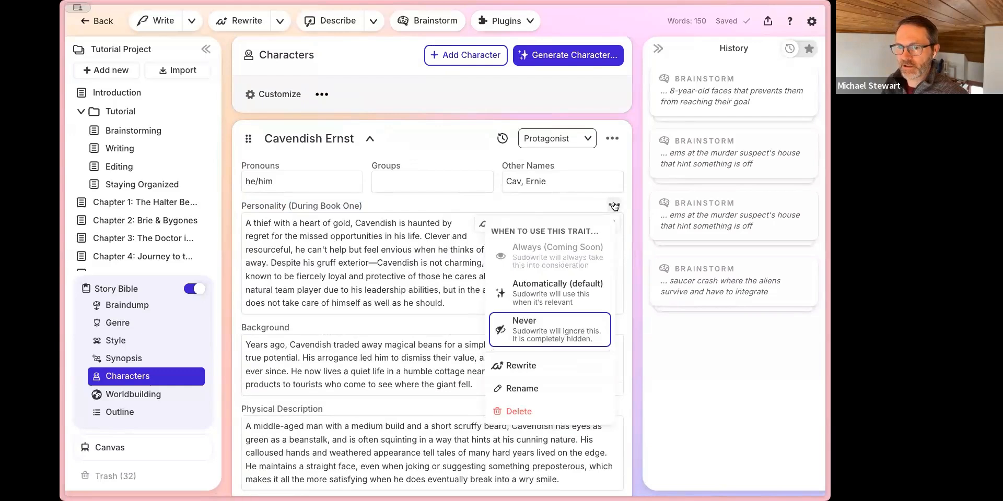
left_click(399, 272)
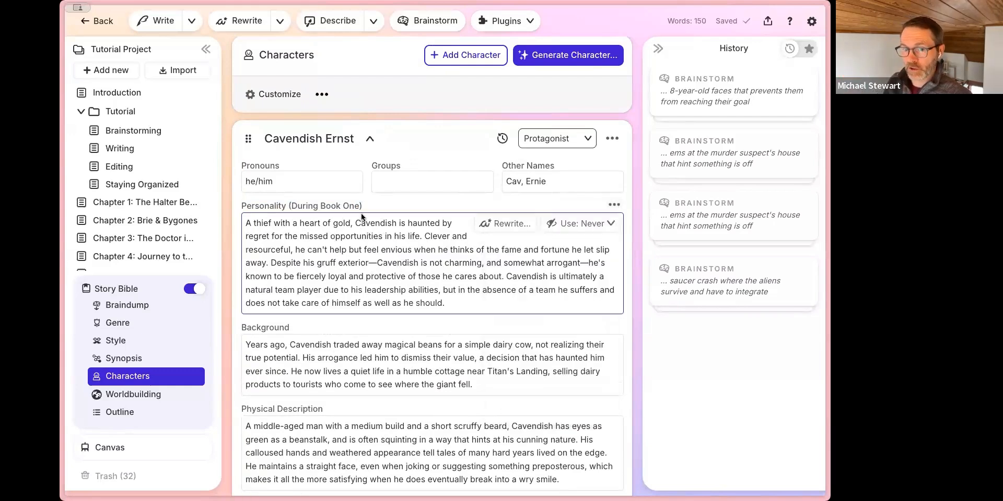
left_click(591, 225)
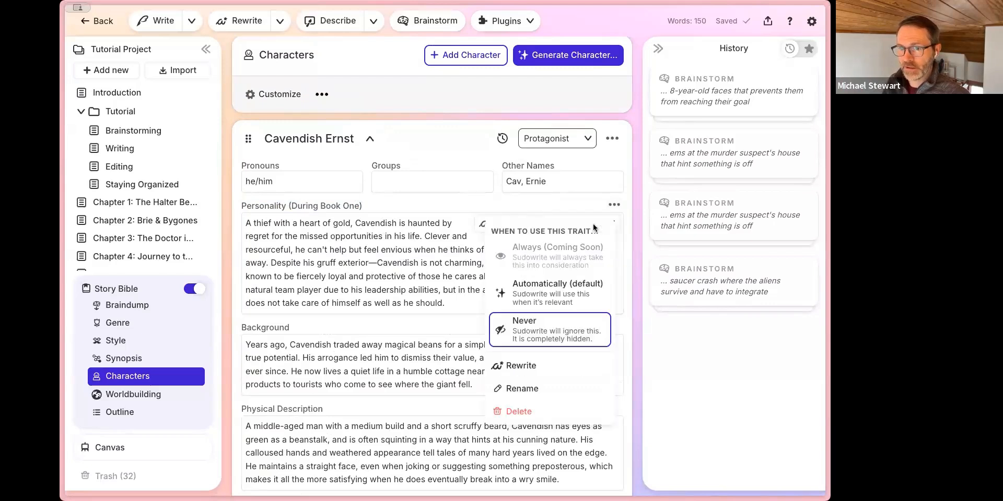
left_click(537, 327)
Generate the Personality (During Book Two) text with the custom instruction "he's more easygoing"
scroll(515, 277, "down", 1)
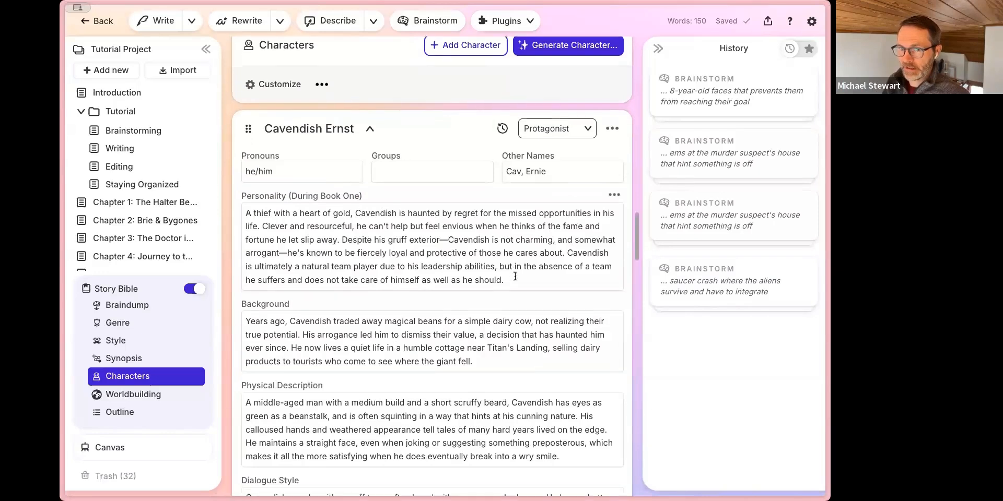
scroll(515, 276, "down", 1)
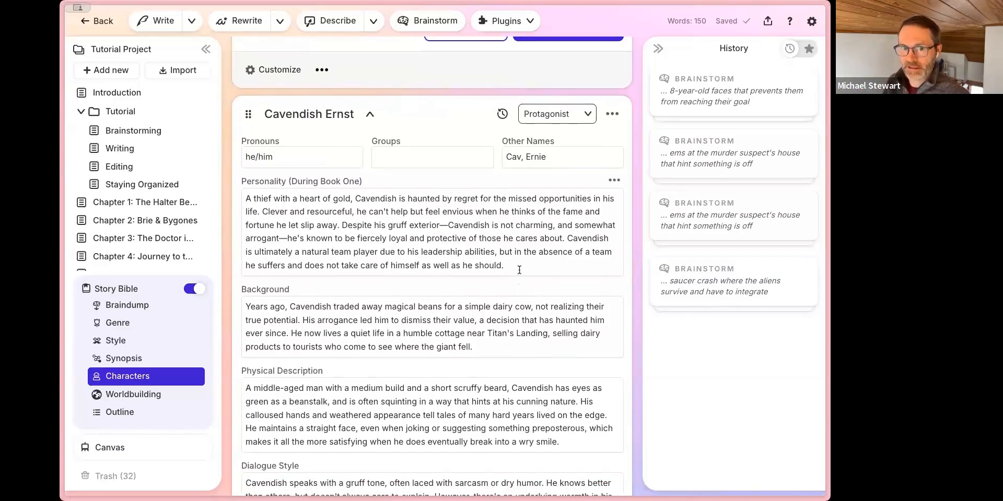
scroll(517, 279, "down", 5)
left_click(566, 312)
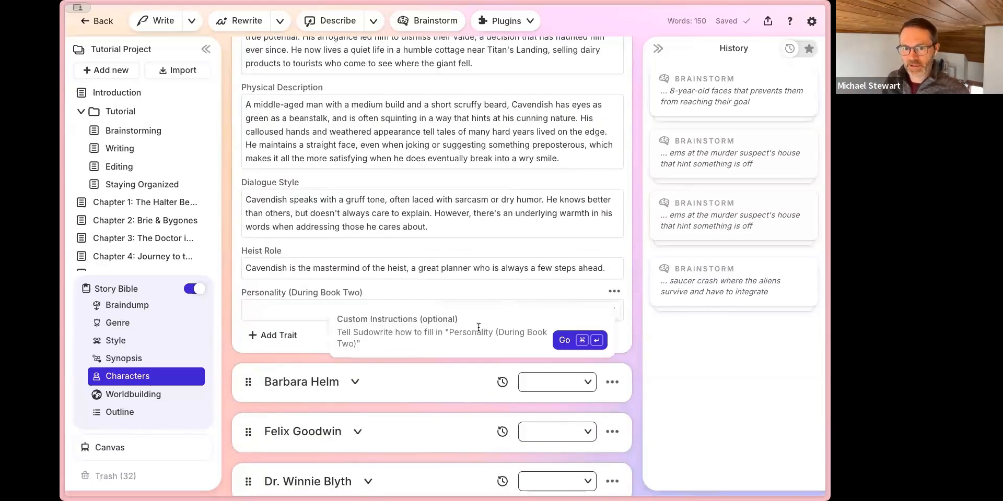
type("he's")
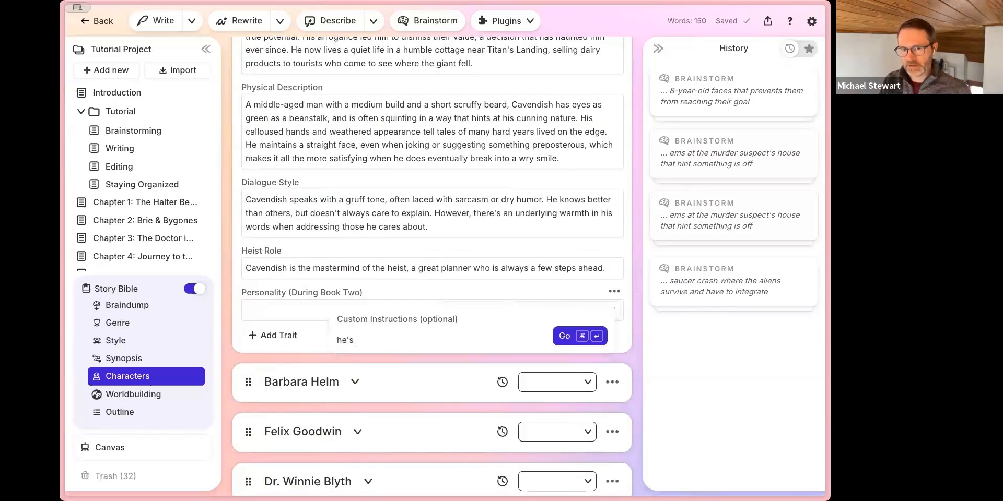
type(" more easygoing")
key("super+Return")
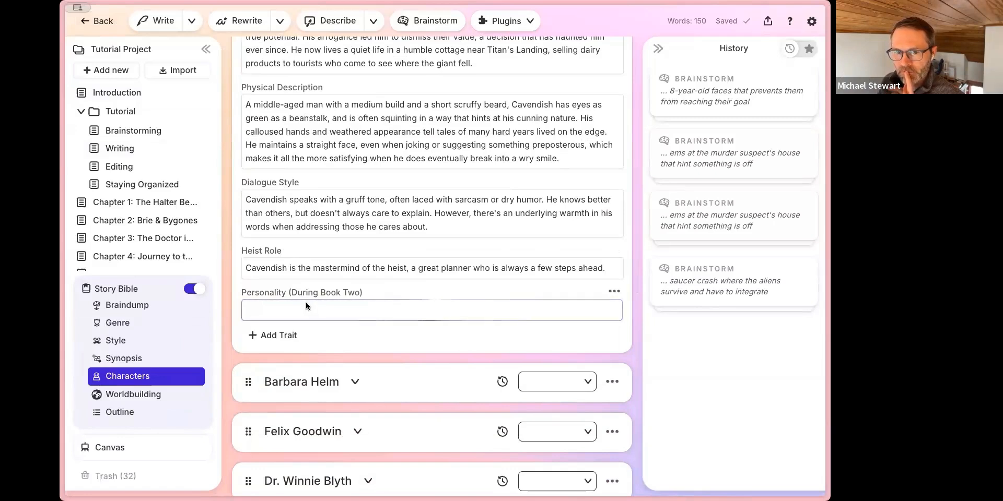
left_click(350, 337)
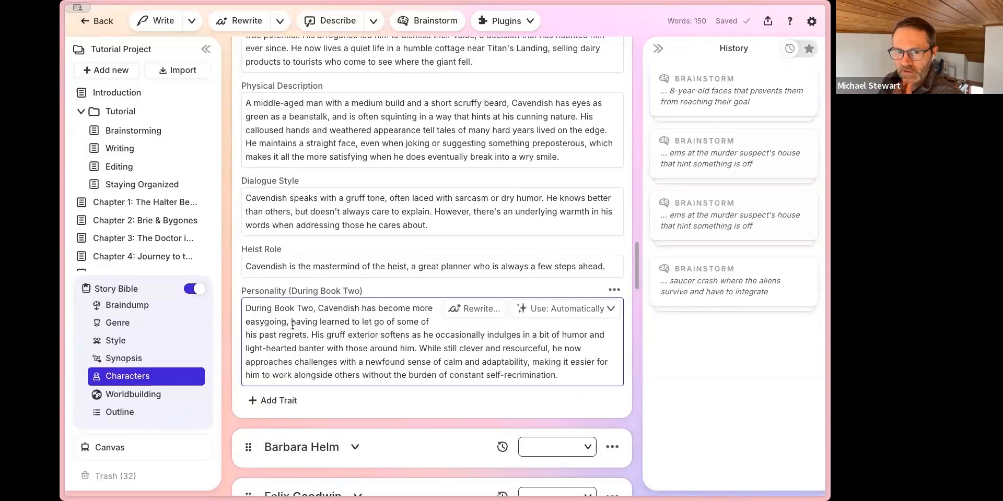
scroll(319, 314, "up", 1)
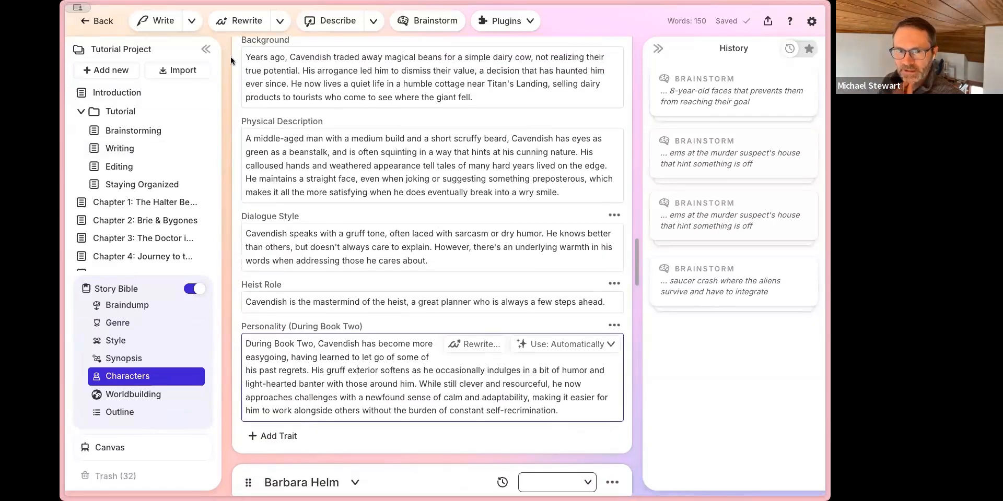
Leave Tutorial Project, open Project 1 and check both book-specific personality traits on Cavendish Ernst's character card
left_click(97, 20)
left_click(453, 327)
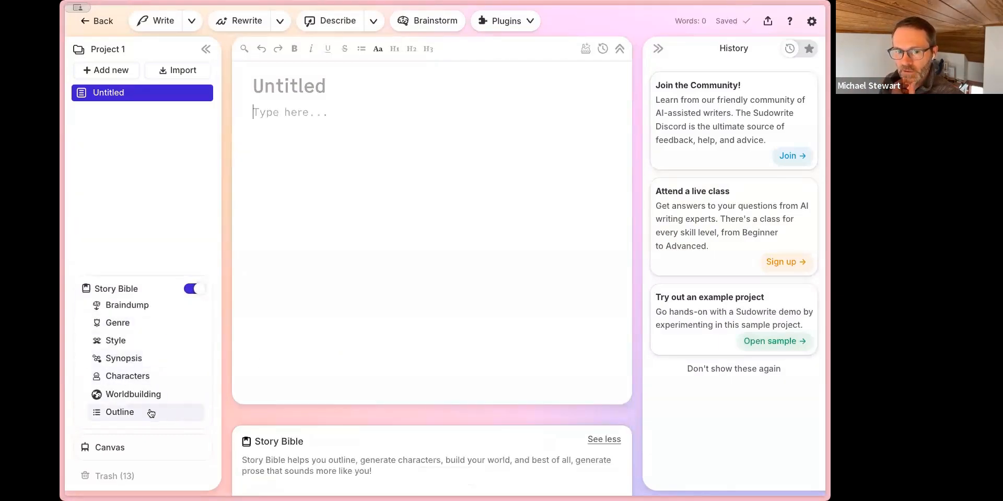
left_click(149, 383)
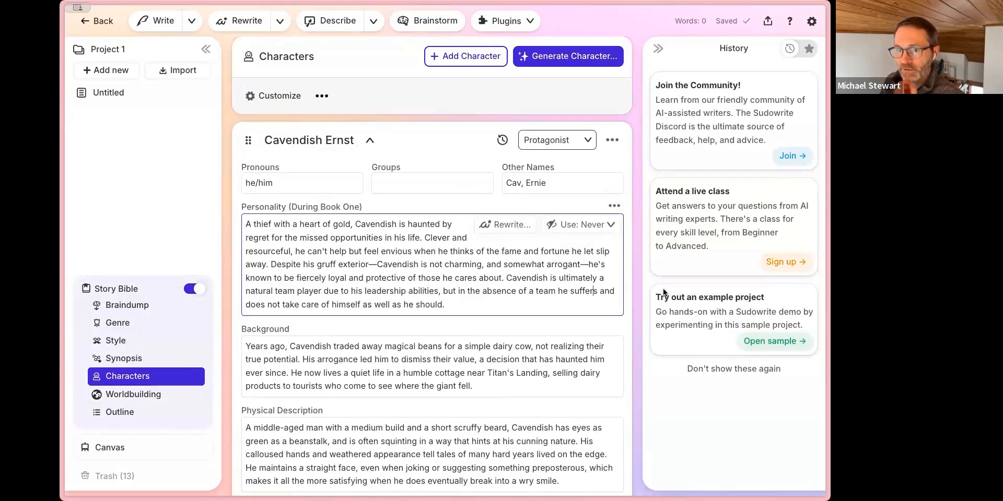
left_click(636, 315)
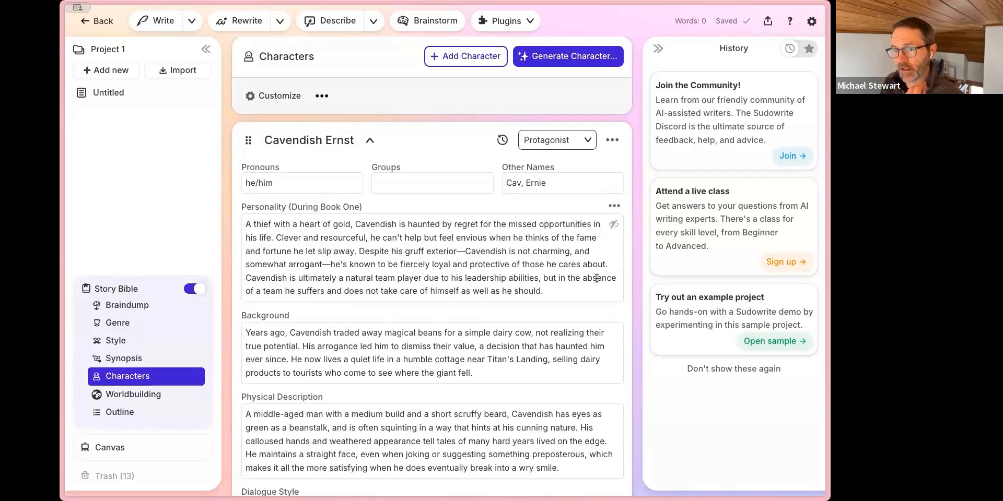
scroll(504, 264, "down", 7)
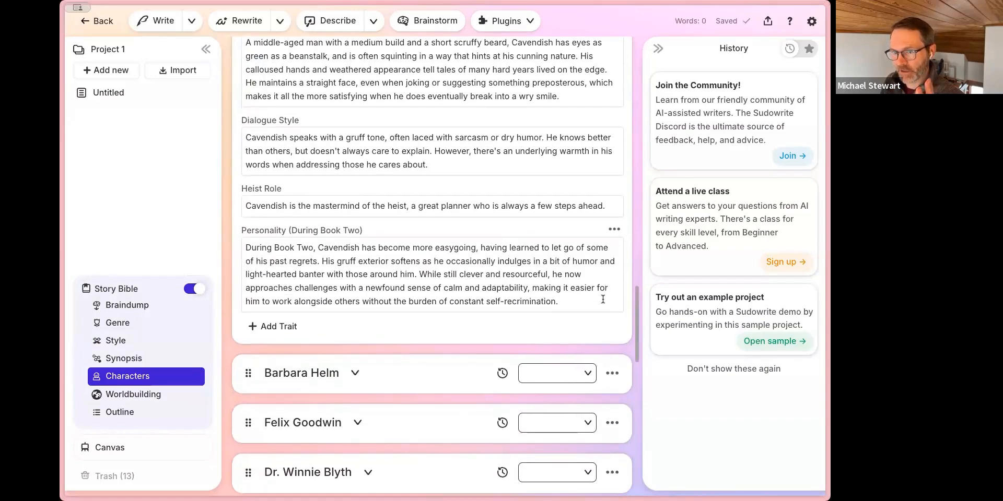
left_click(603, 301)
scroll(550, 264, "up", 8)
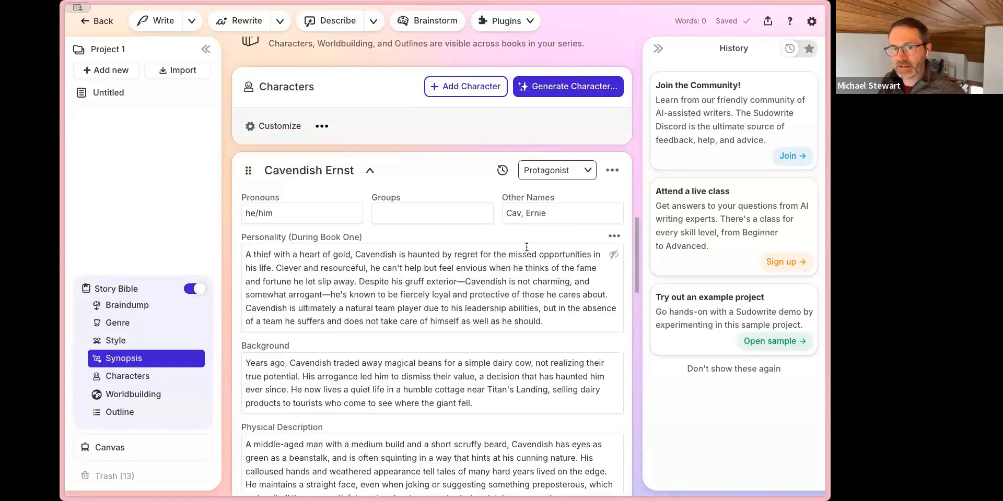
Replace Cavendish Ernst's Personality (During Book Two) text with a copy of the Personality (During Book One) text
left_click(491, 317)
key("ctrl+a")
key("ctrl+c")
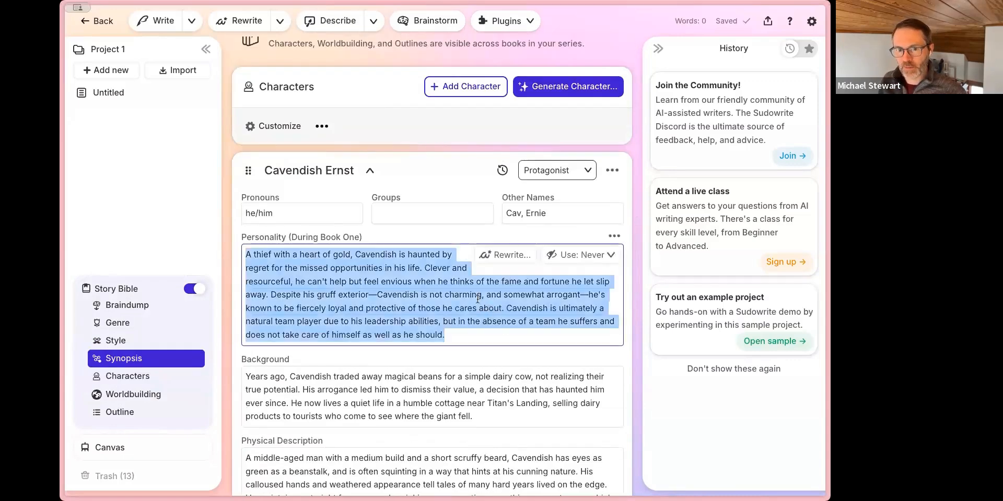
scroll(477, 299, "down", 8)
left_click(467, 325)
key("ctrl+a")
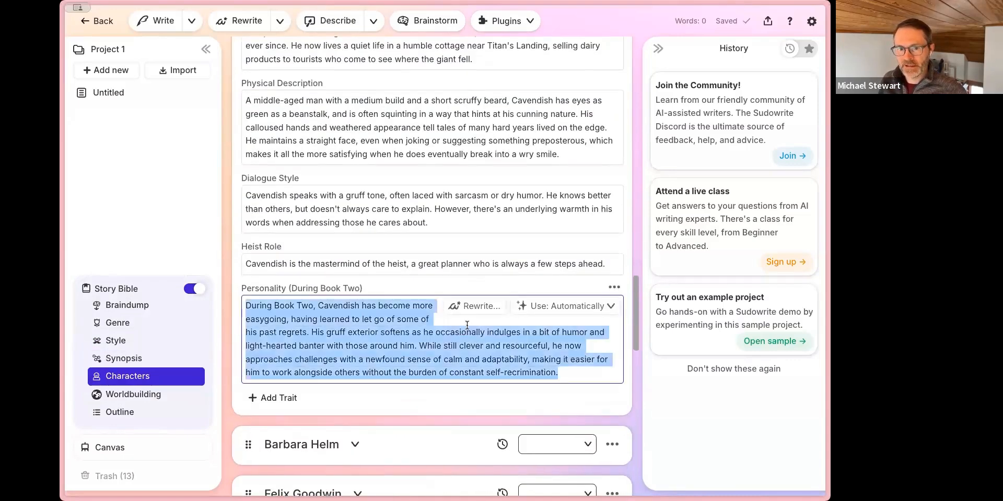
key("ctrl+v")
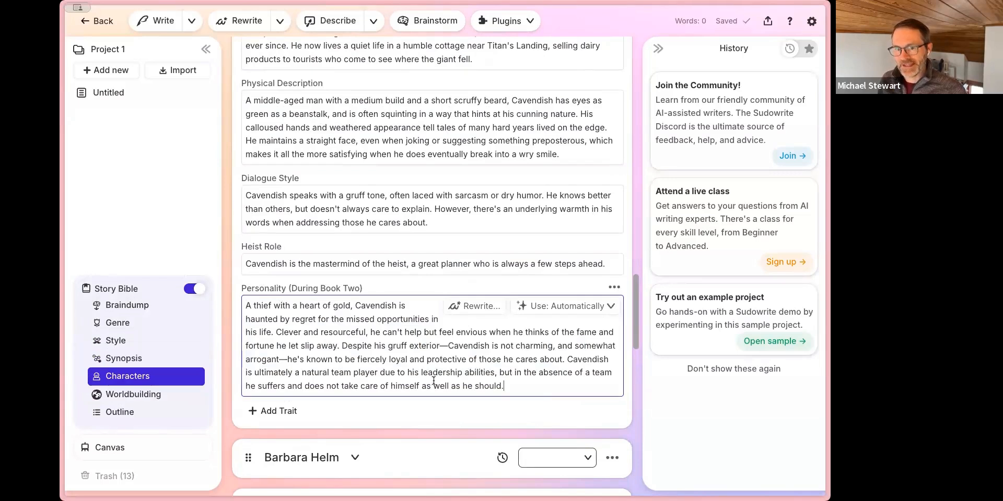
Review the Personality (During Book One) text on Cavendish Ernst's character card
scroll(493, 371, "up", 2)
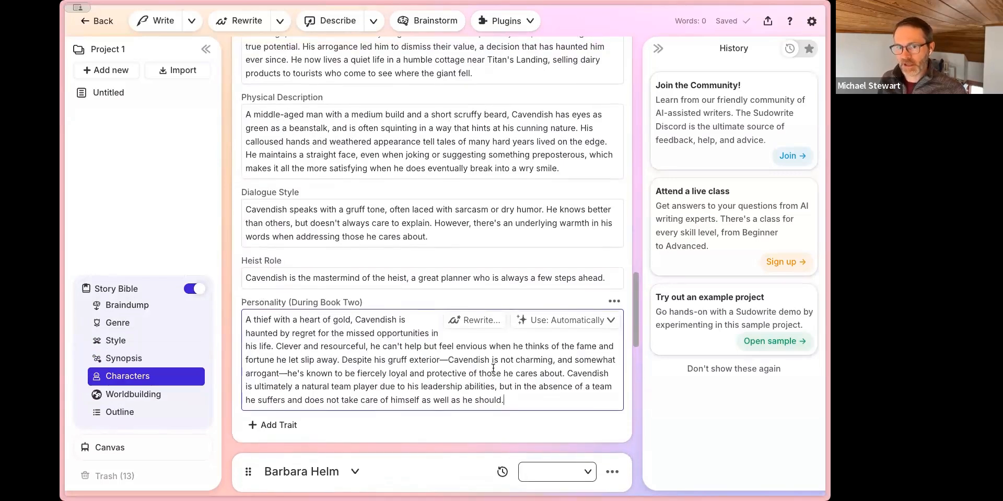
scroll(493, 369, "up", 5)
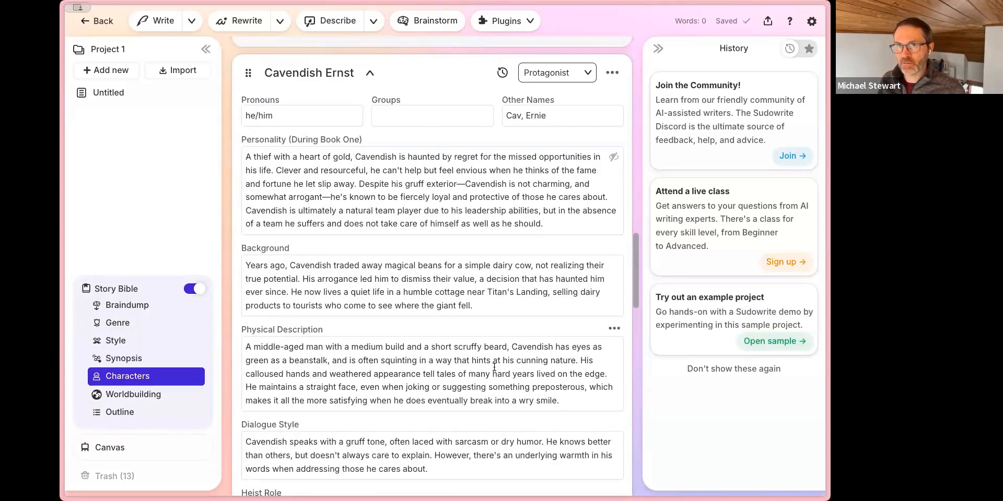
scroll(494, 367, "up", 2)
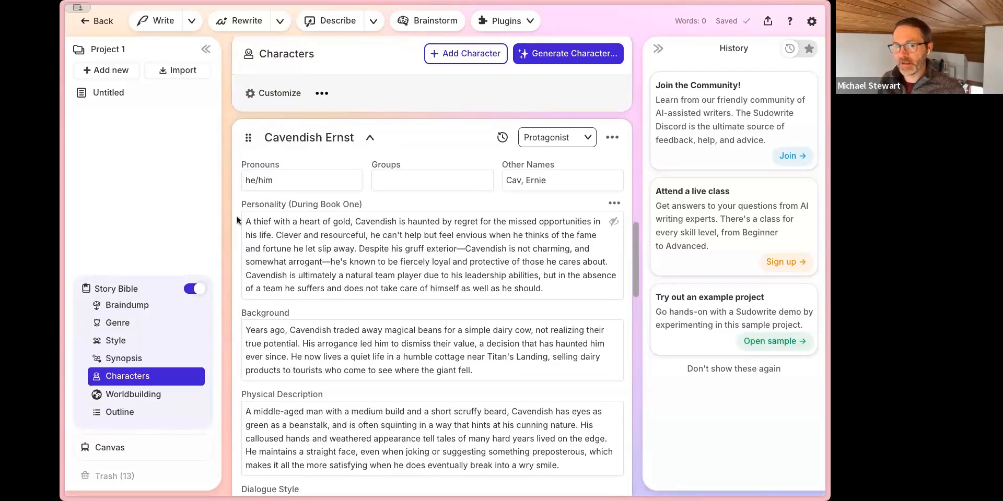
left_click_drag(246, 222, 480, 304)
left_click(480, 304)
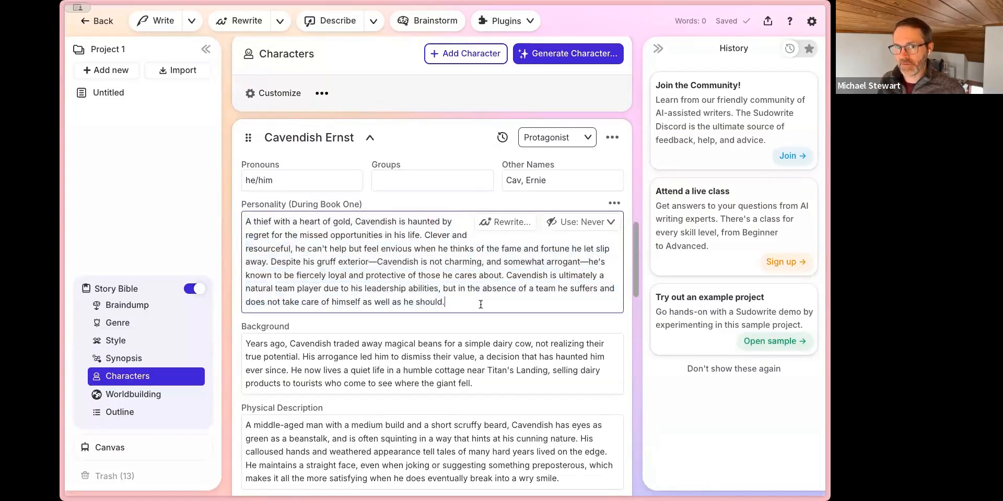
Leave Project 1, open Tutorial Project and check the Personality (During Book One) trait on Cavendish Ernst's card
left_click(116, 31)
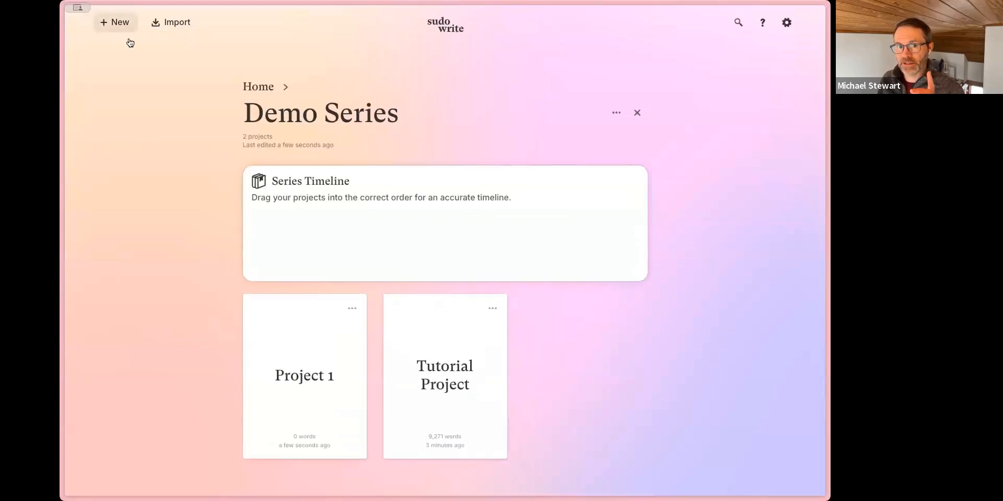
left_click(258, 82)
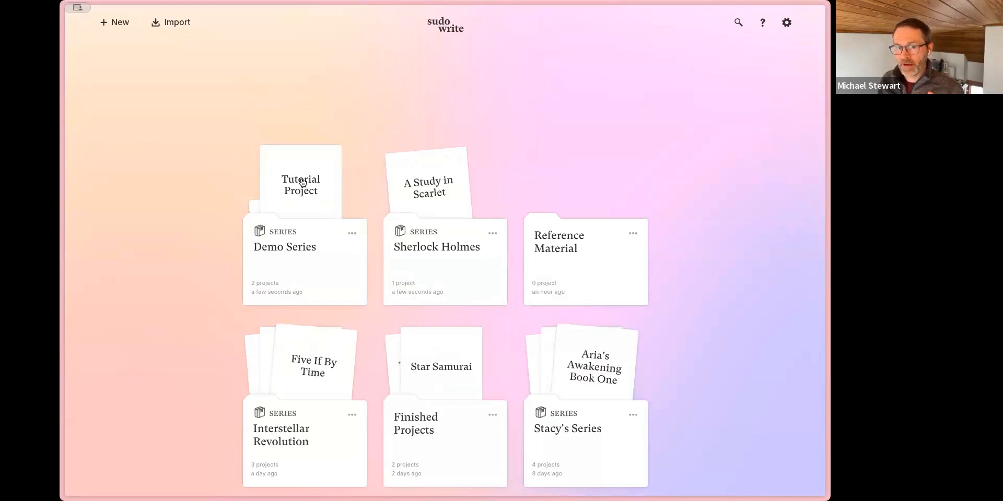
left_click(304, 183)
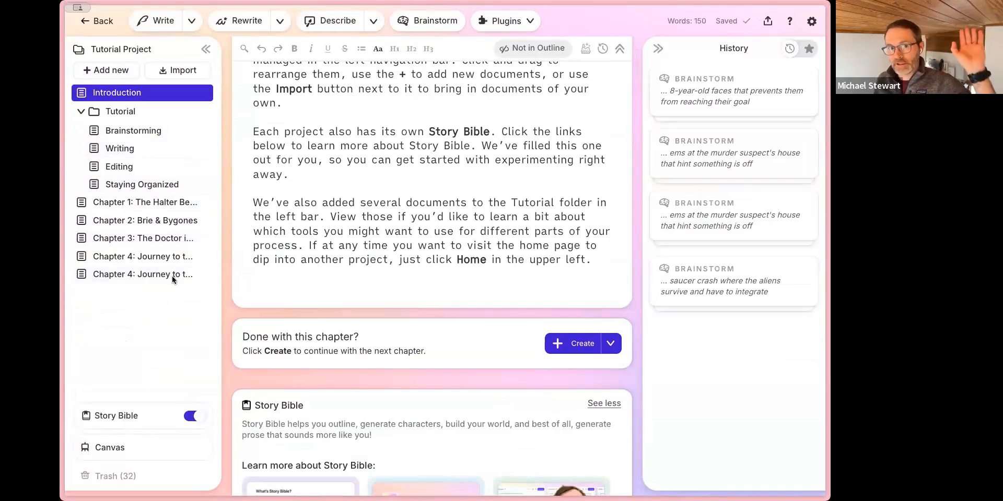
mouse_move(127, 404)
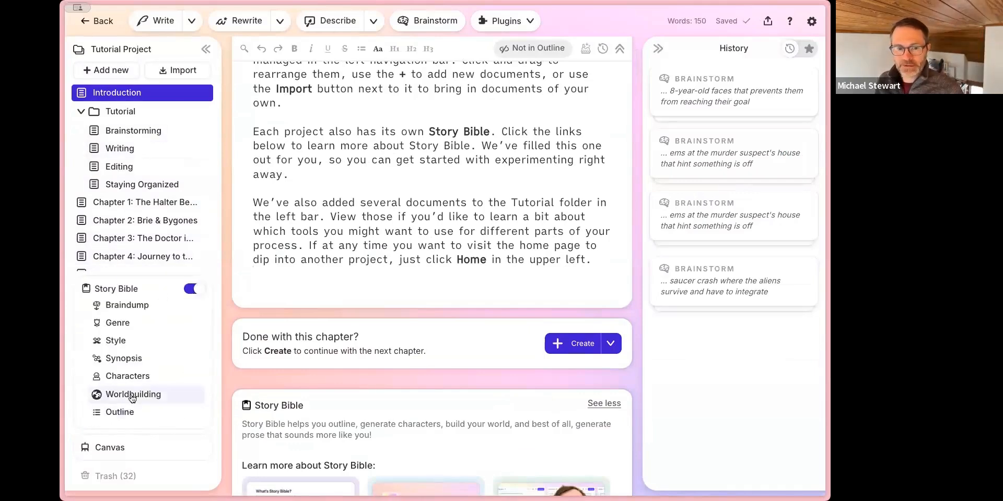
left_click(143, 380)
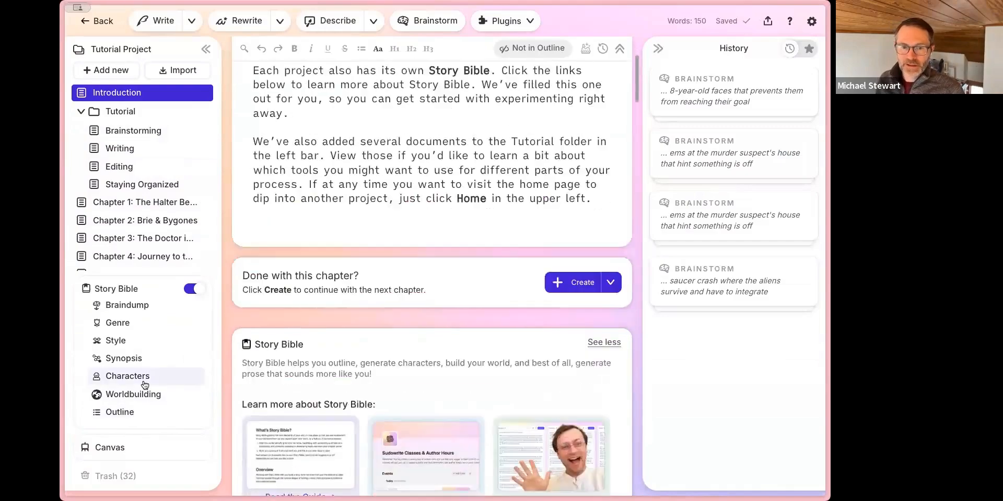
triple_click(364, 209)
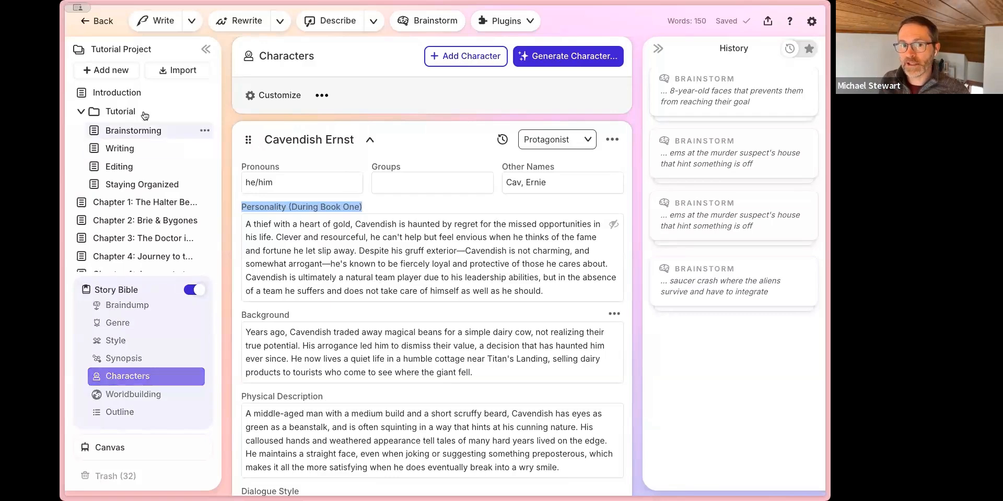
left_click(507, 285)
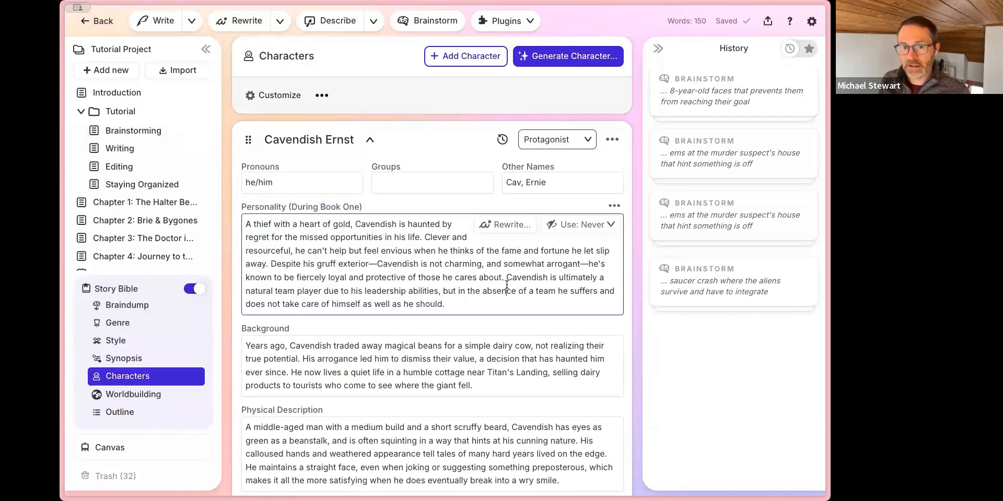
Open Project 1 from Demo Series, rename it Tutorial Sequel and show its Story Bible characters
left_click(97, 21)
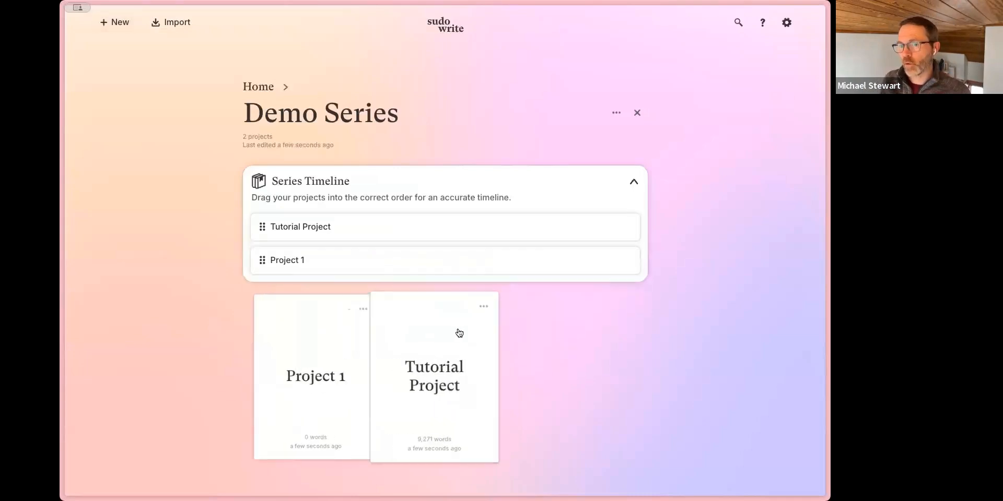
left_click(325, 384)
triple_click(117, 50)
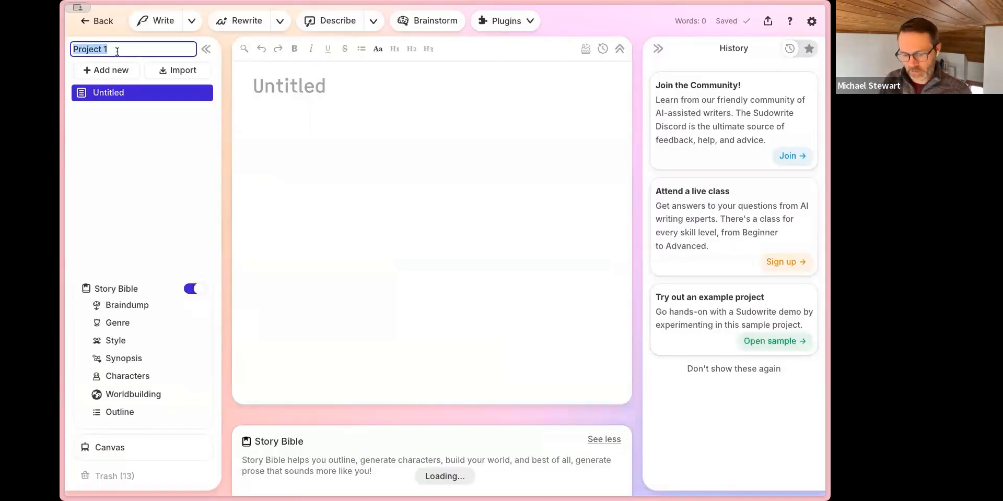
type("Tutu")
type("rial Sw")
type("quel")
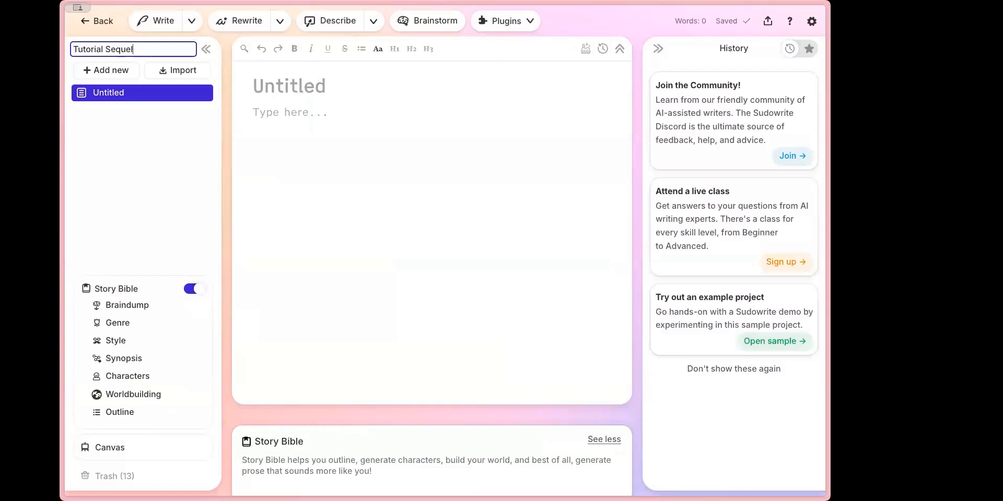
key("Return")
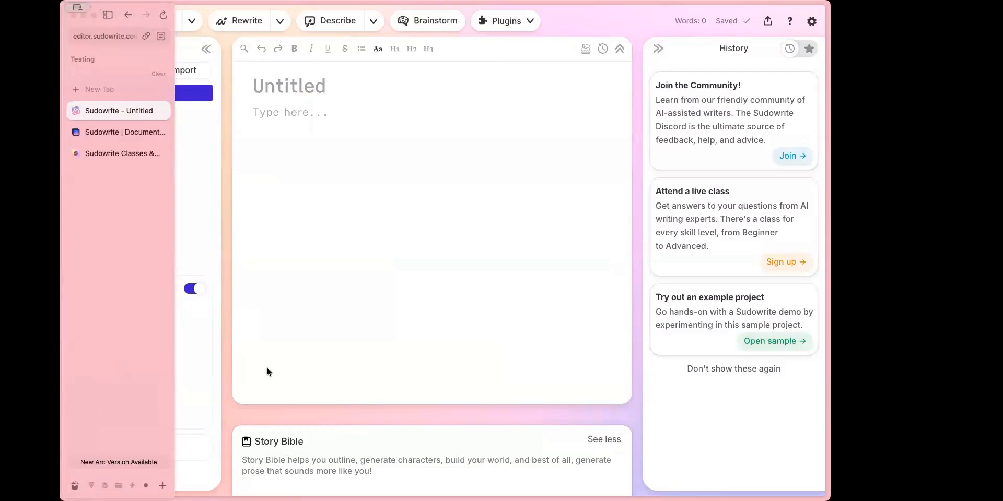
left_click(162, 374)
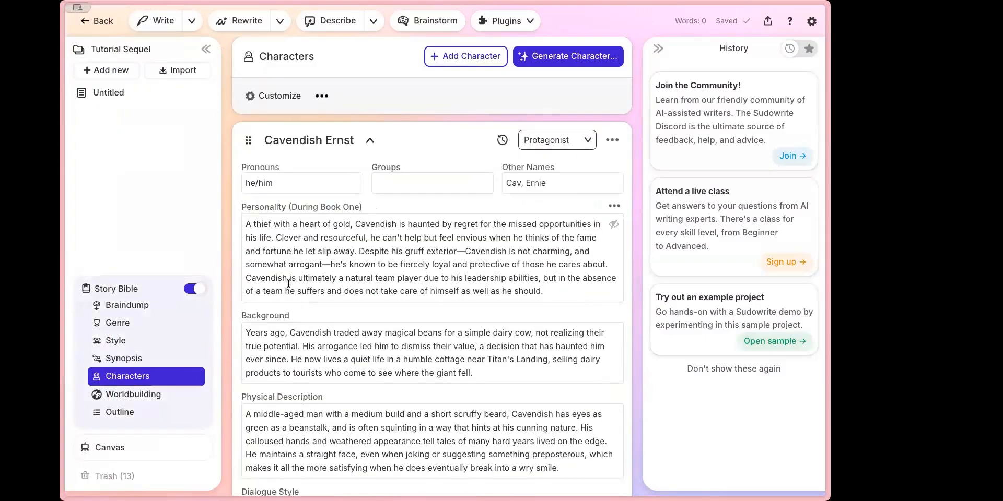
Go to the Sherlock Holmes series and import the novel The Sign of the Four into it
left_click(100, 22)
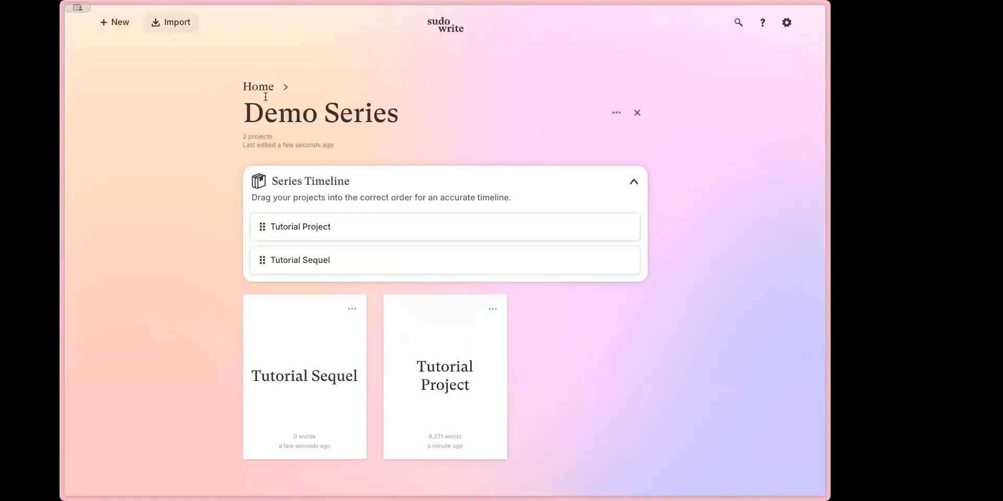
left_click(269, 92)
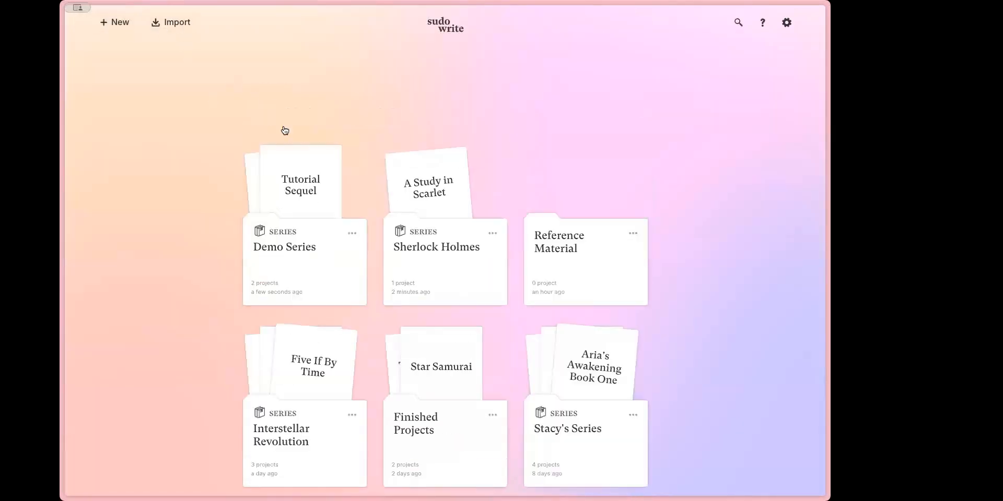
left_click(438, 278)
left_click(180, 23)
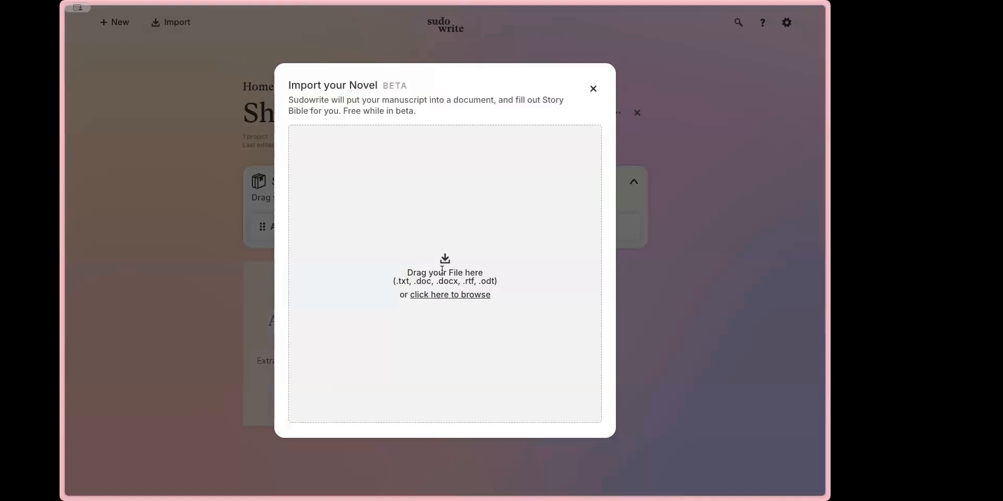
left_click(436, 295)
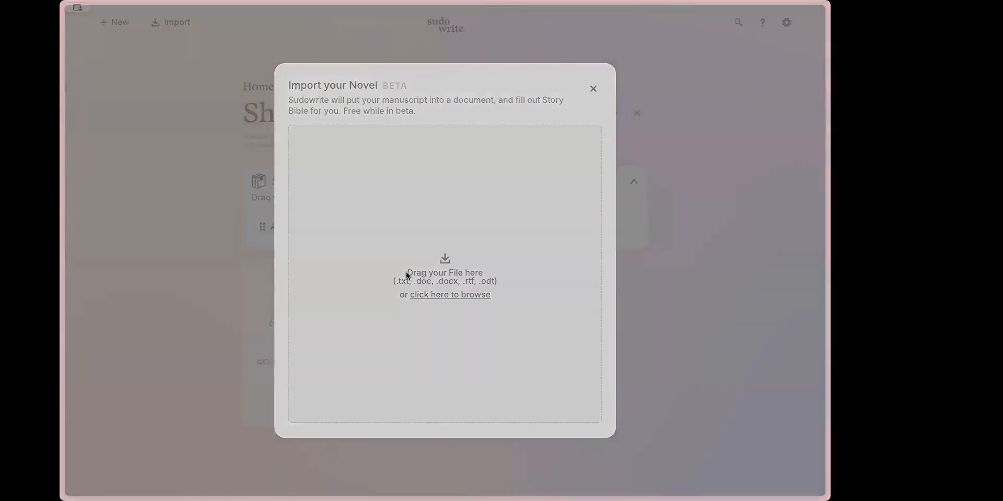
double_click(401, 232)
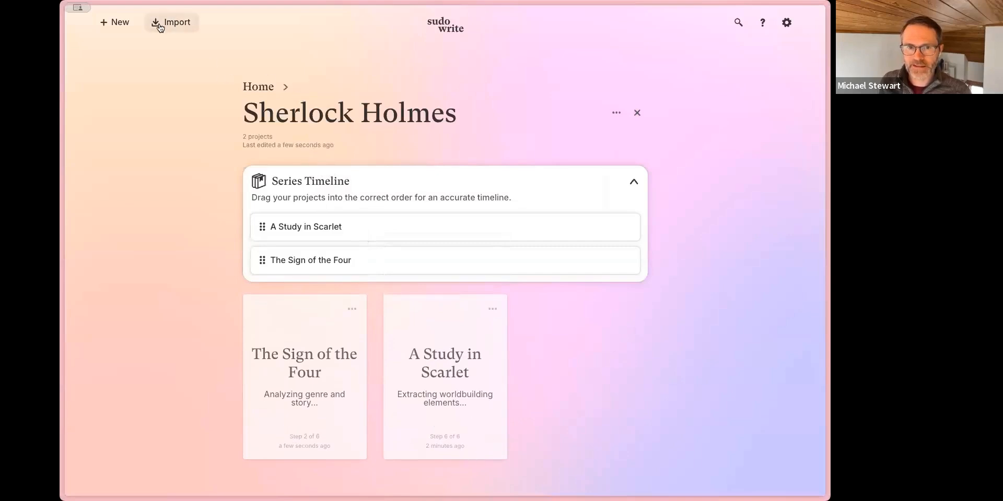
Return to Demo Series, look into Tutorial Project, and view Cavendish Ernst's character card in Tutorial Sequel
left_click(256, 88)
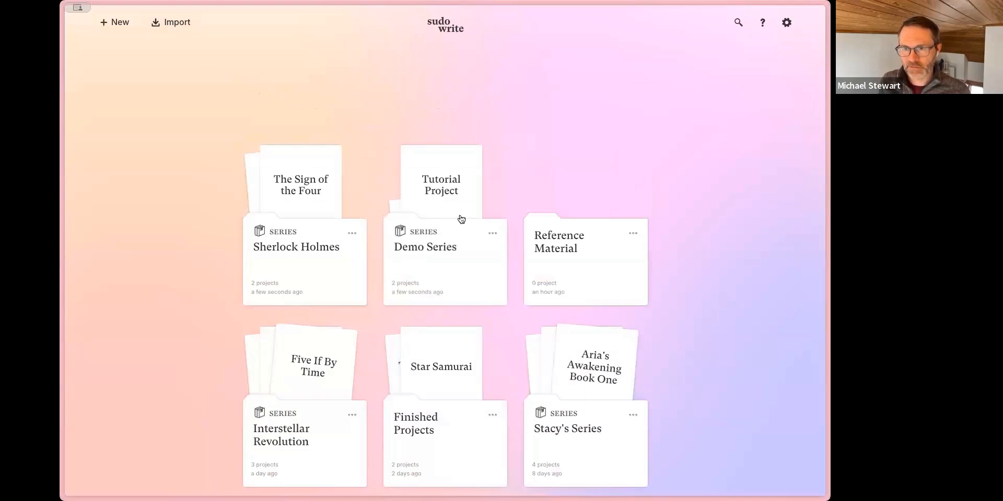
left_click(452, 246)
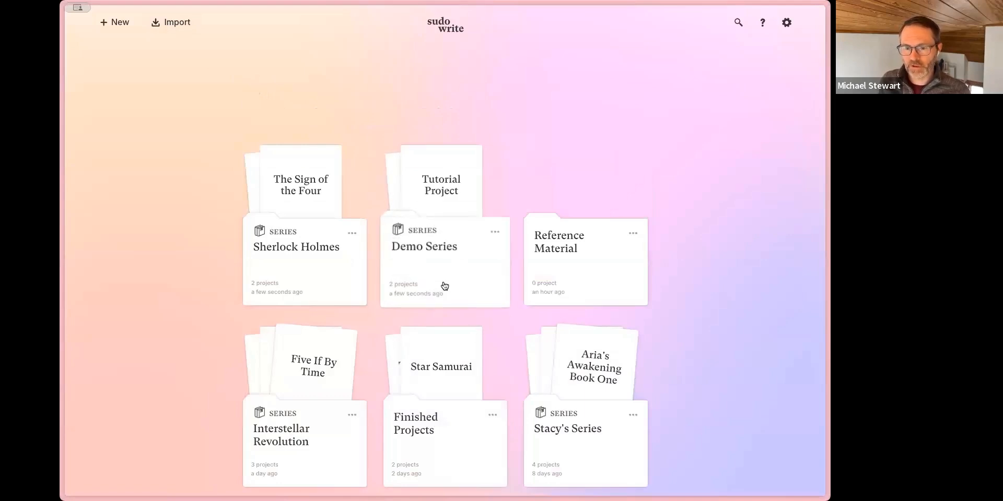
left_click(428, 202)
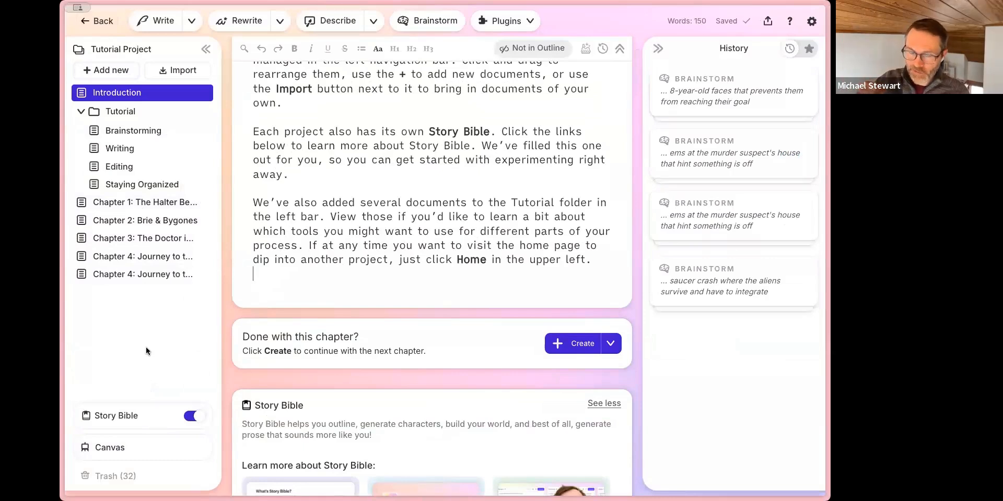
left_click(101, 23)
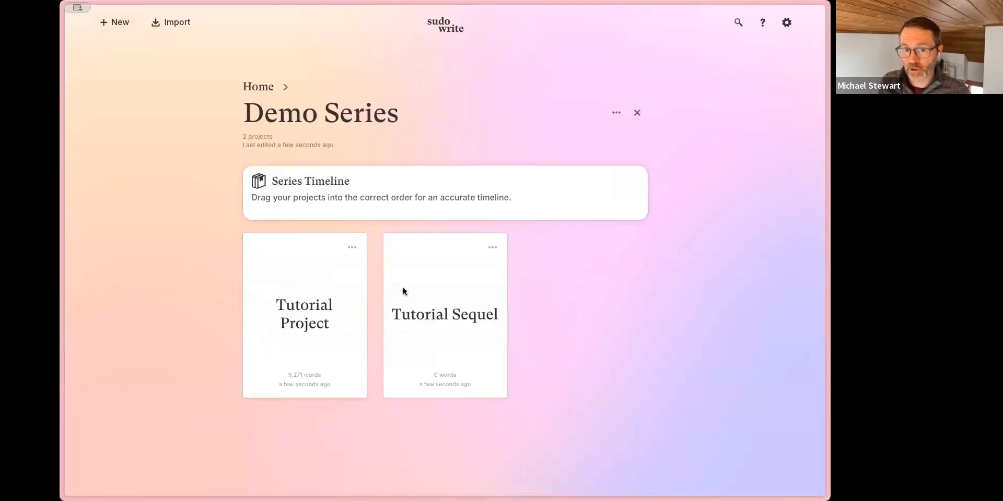
left_click(427, 392)
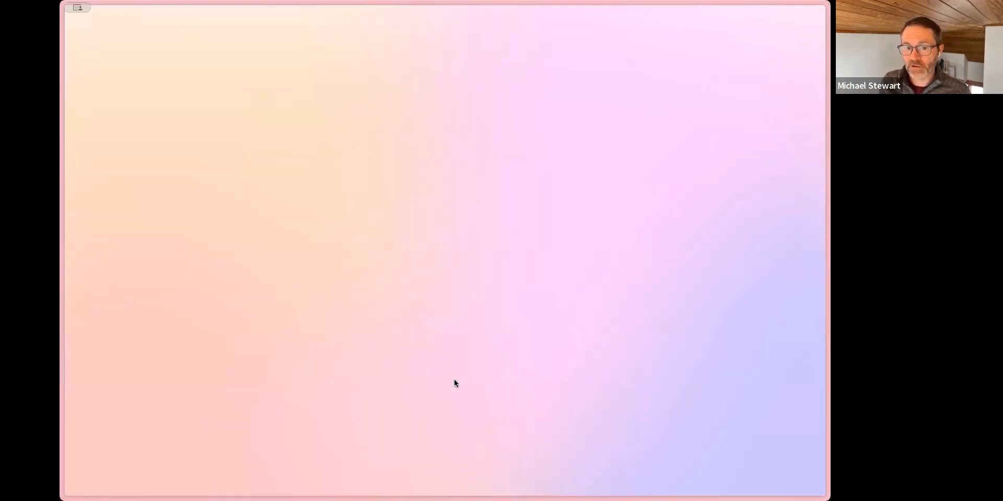
left_click(195, 415)
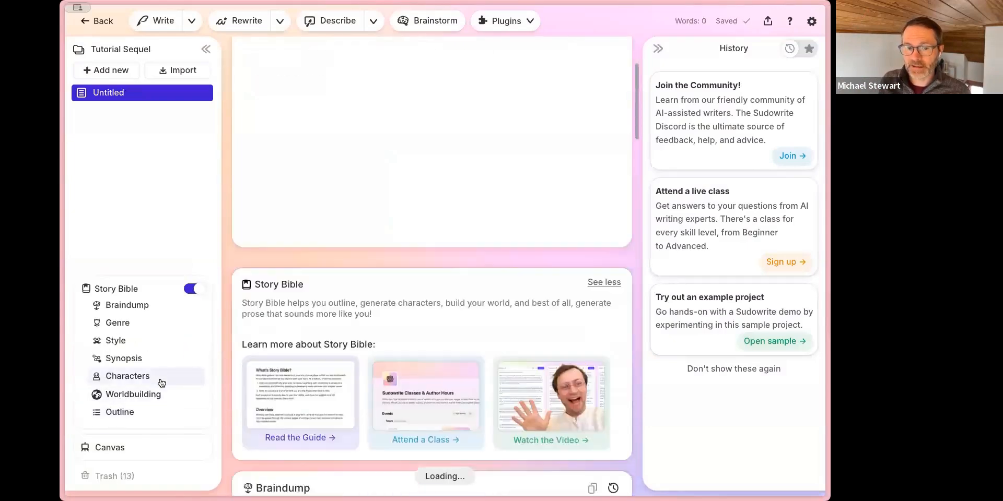
left_click(162, 383)
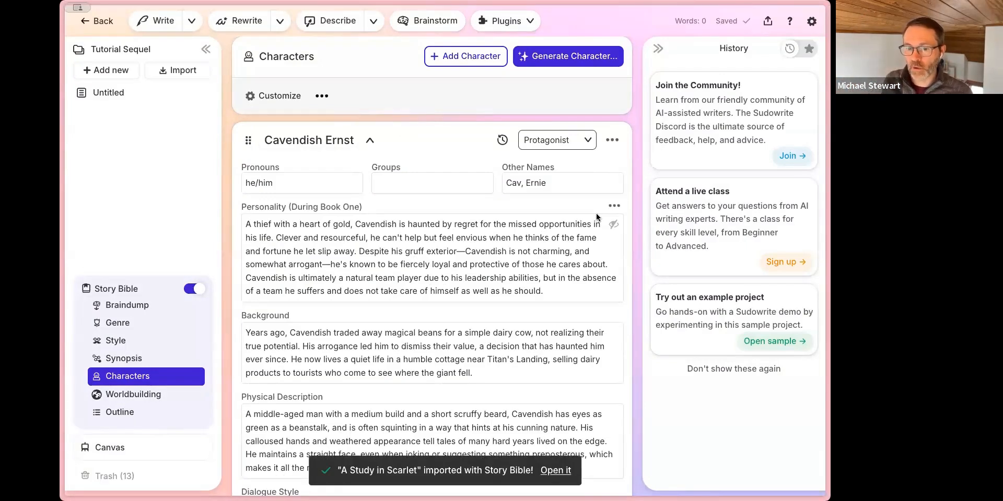
Leave Demo Series and open the imported project A Study in Scarlet in the Sherlock Holmes series
left_click(98, 20)
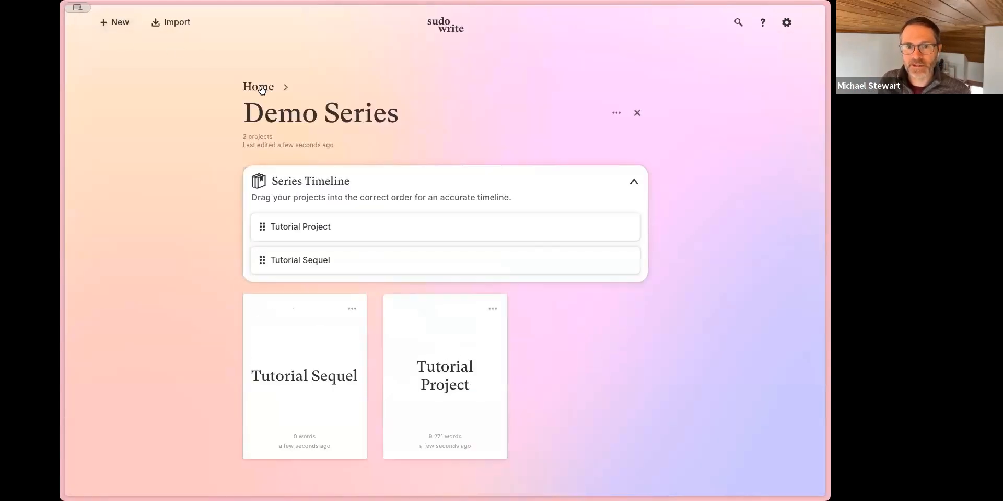
left_click(259, 87)
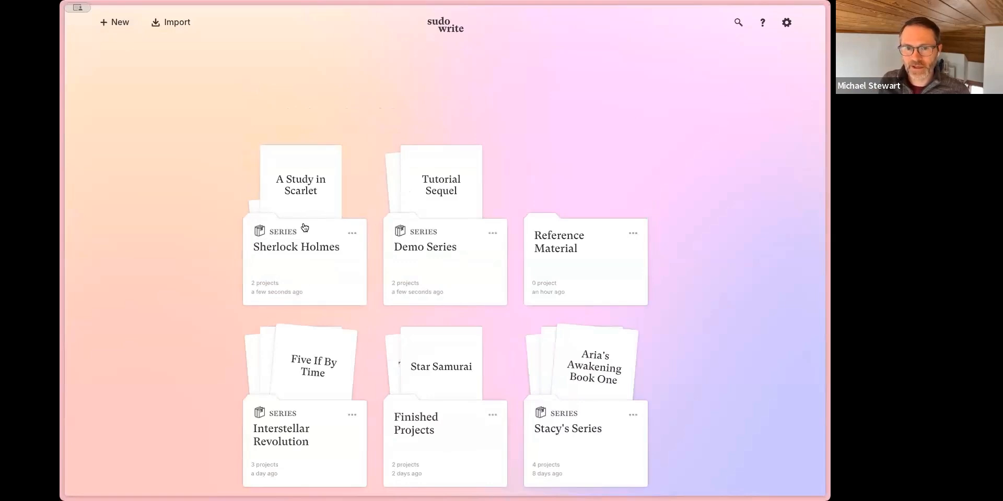
left_click(302, 283)
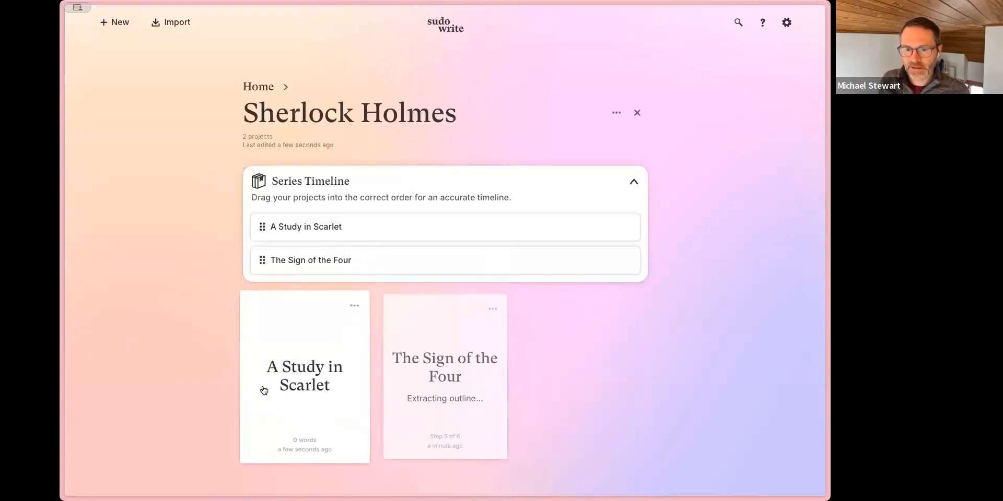
left_click(298, 386)
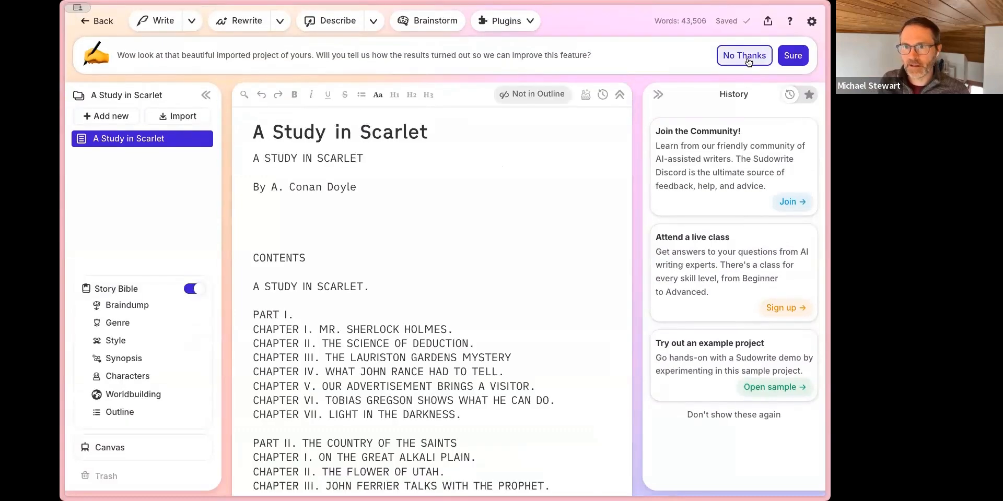
Dismiss the feedback request and look through the imported manuscript of A Study in Scarlet
left_click(746, 58)
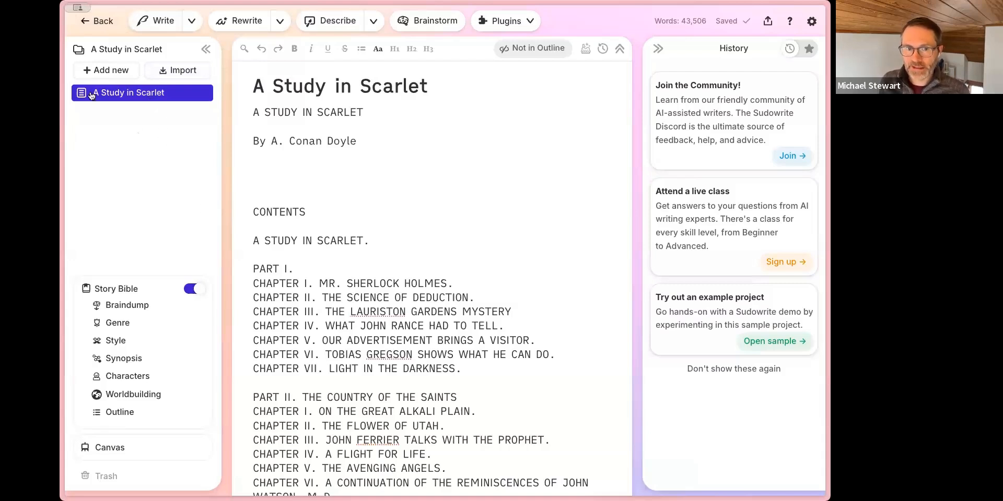
left_click(296, 90)
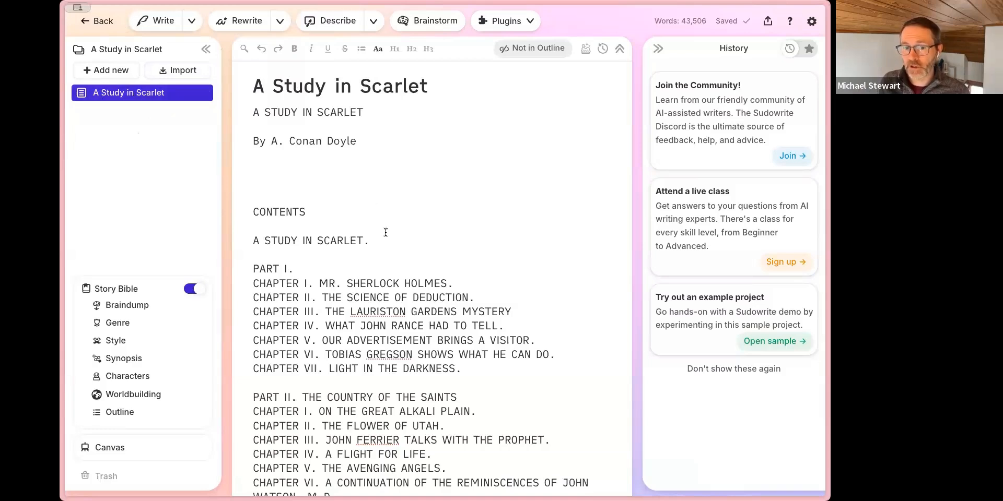
scroll(385, 230, "down", 8)
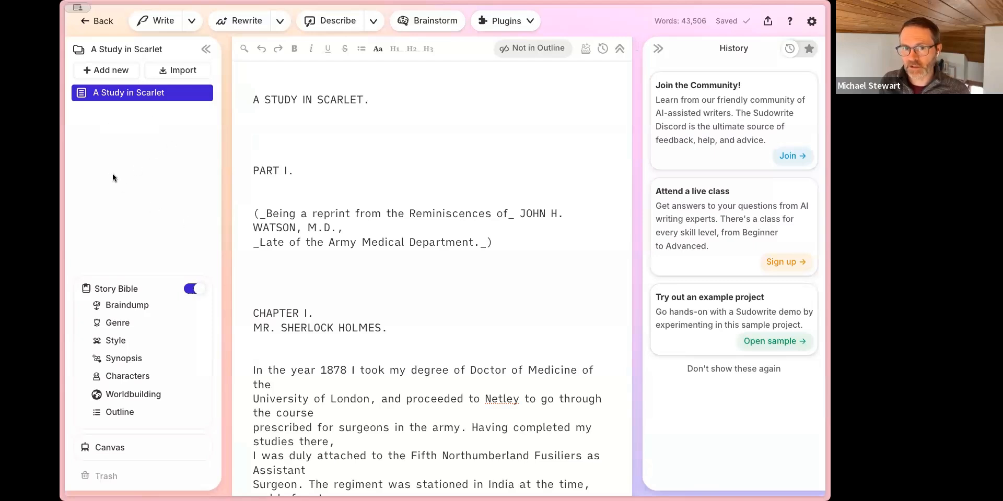
scroll(423, 219, "up", 8)
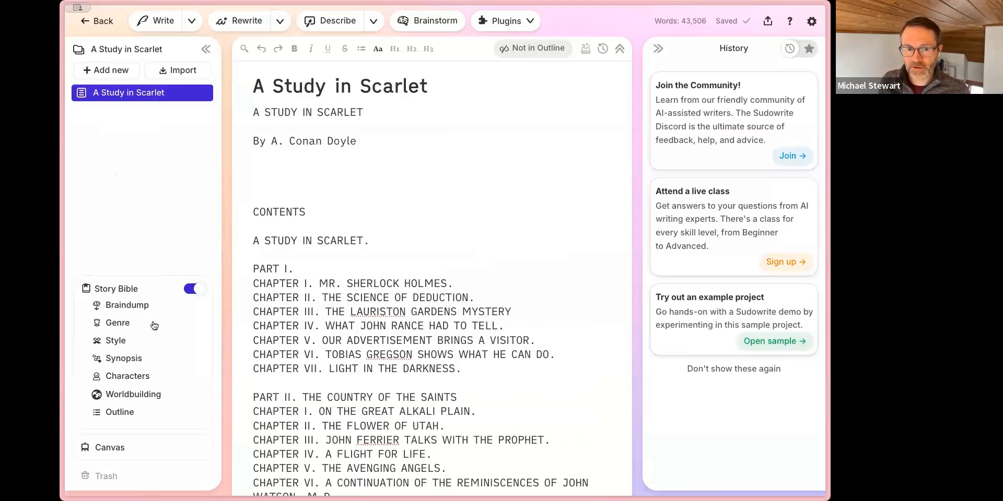
scroll(298, 337, "down", 20)
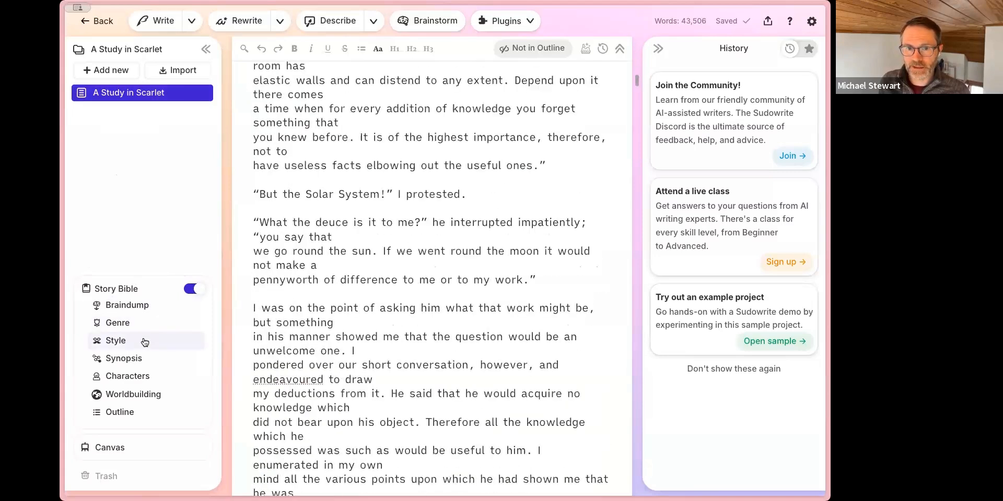
Review the Story Bible of A Study in Scarlet from its style and synopsis through to the characters
left_click(115, 340)
scroll(262, 118, "down", 2)
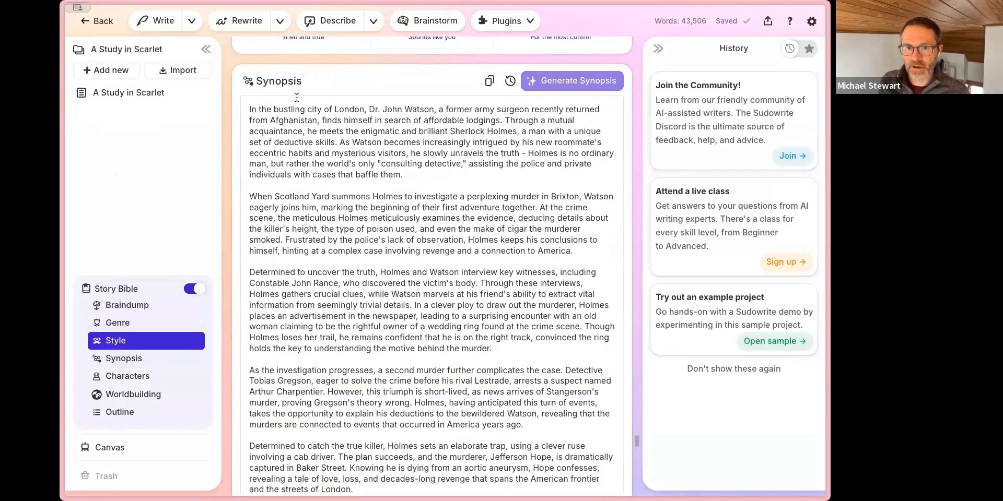
scroll(262, 118, "down", 5)
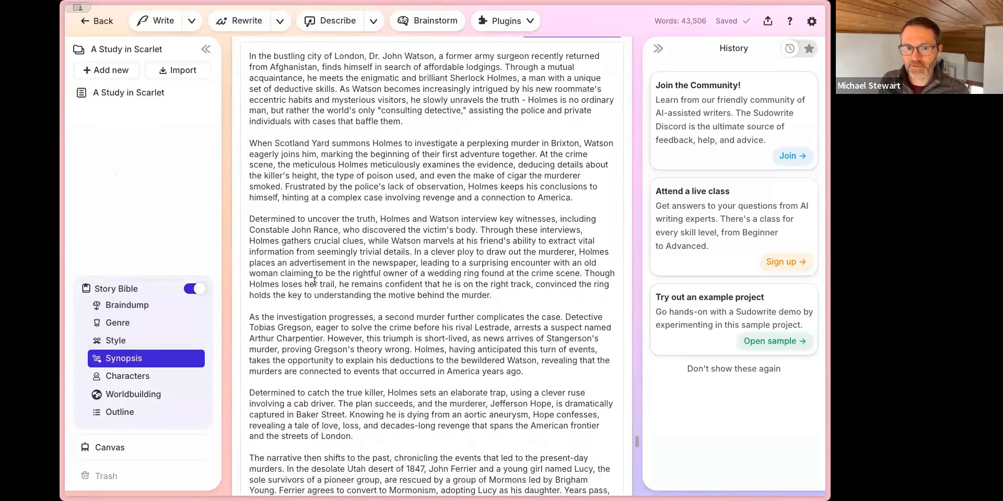
scroll(315, 286, "down", 15)
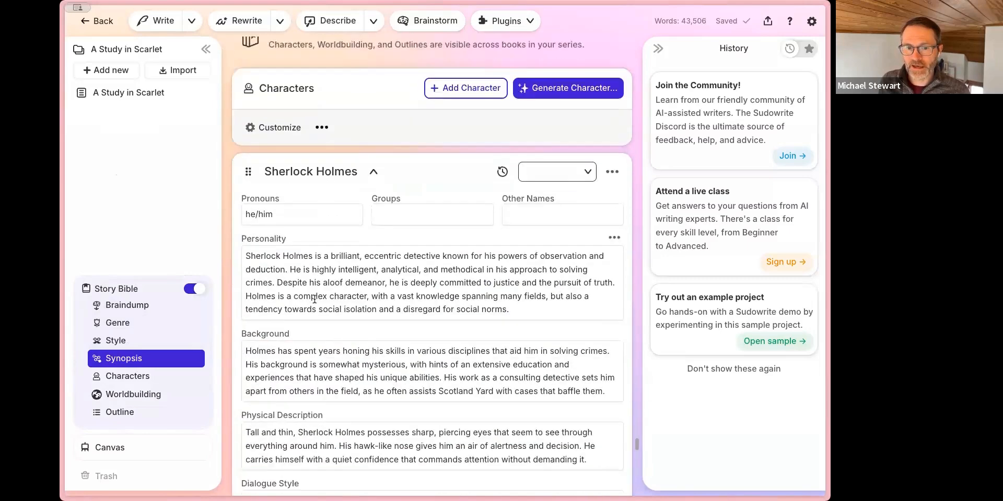
Collapse the character cards in A Study in Scarlet's Story Bible, from Sherlock Holmes to Madame Charpentier
left_click(373, 113)
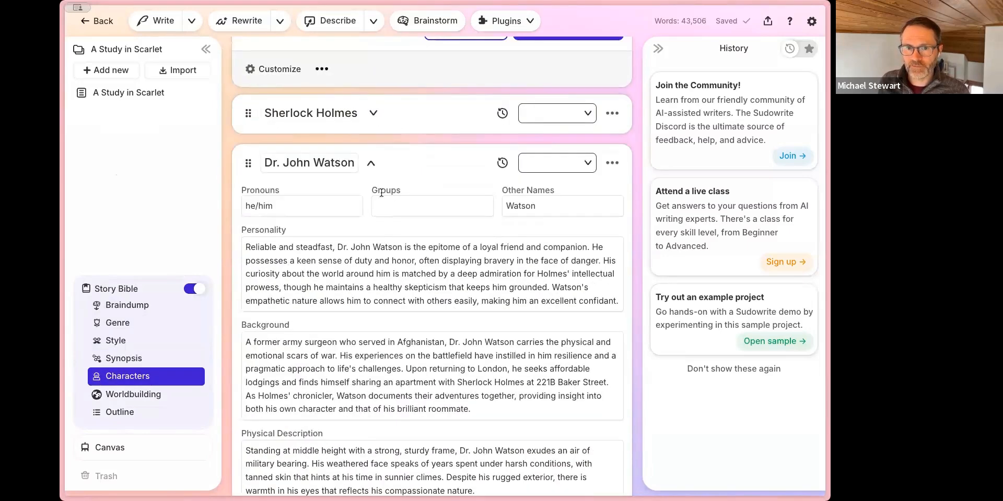
left_click(371, 164)
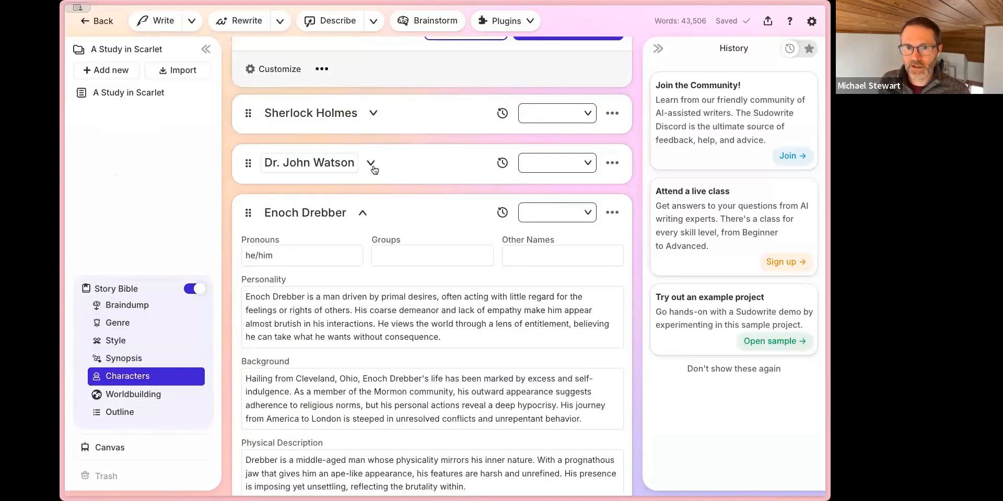
left_click(362, 215)
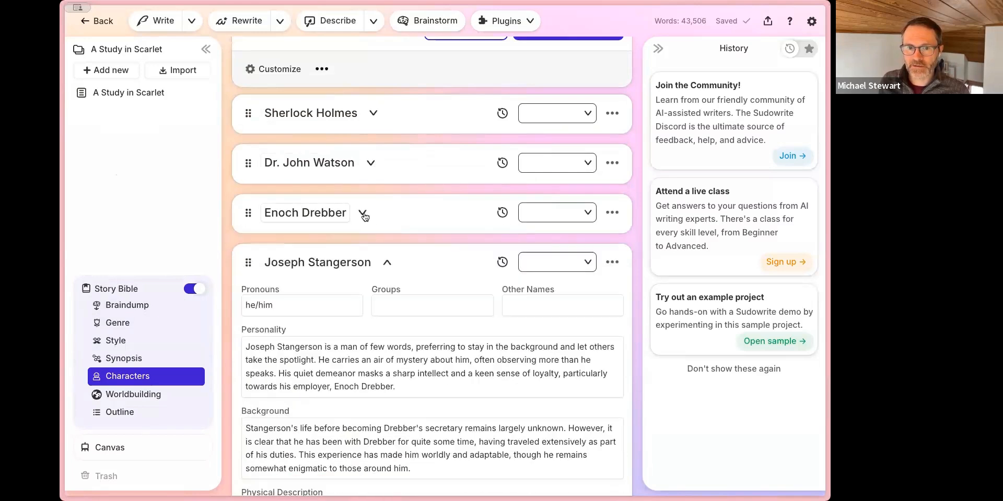
left_click(387, 263)
left_click(366, 312)
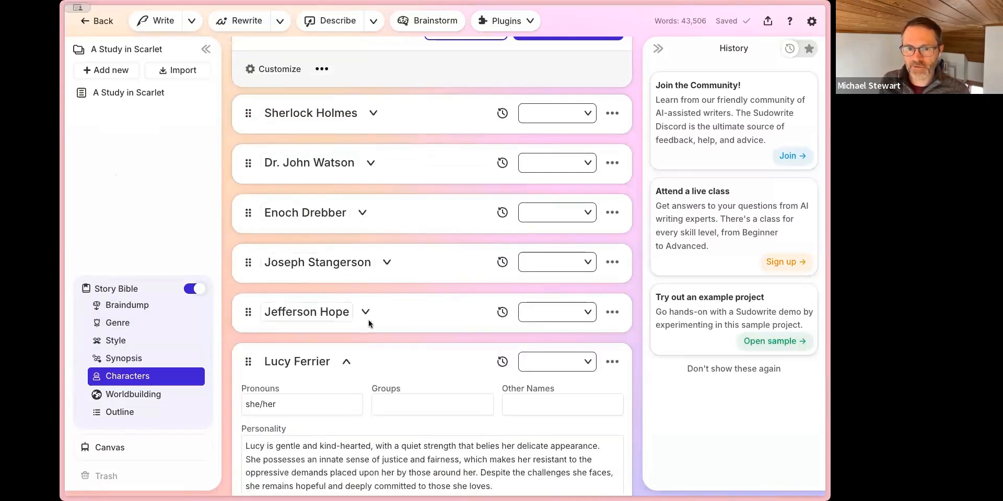
left_click(347, 362)
scroll(353, 355, "down", 3)
left_click(346, 273)
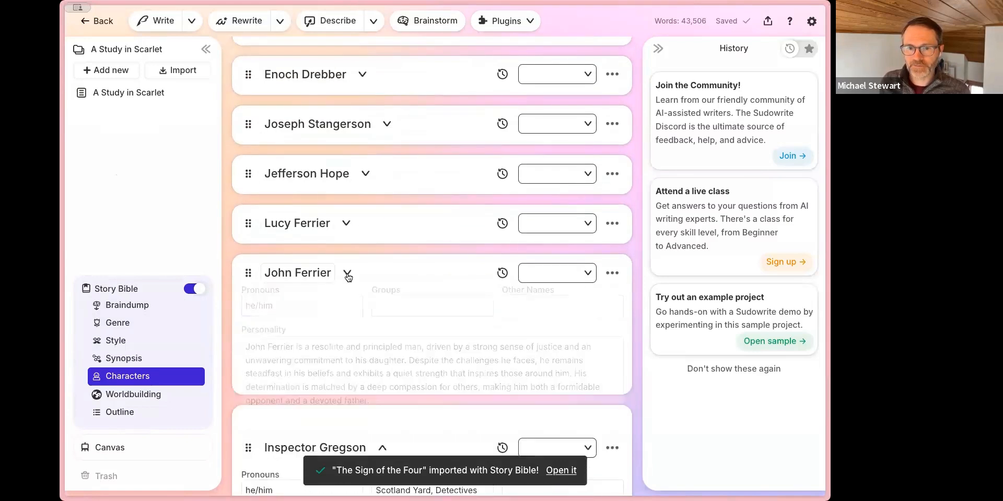
left_click(384, 325)
left_click(395, 373)
Collapse the worldbuilding cards from London in the late 19th century through The Flight of John Ferrier and Lucy
scroll(342, 326, "down", 4)
scroll(342, 326, "down", 2)
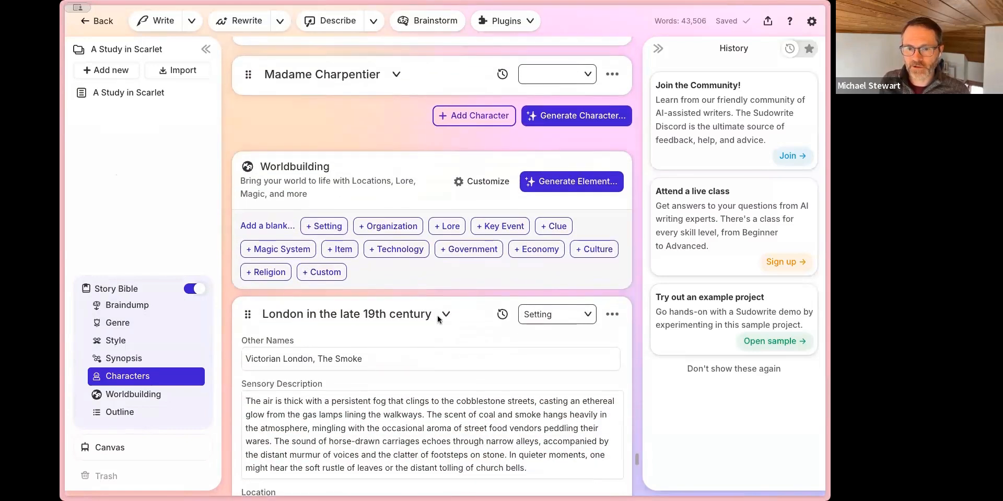
left_click(447, 316)
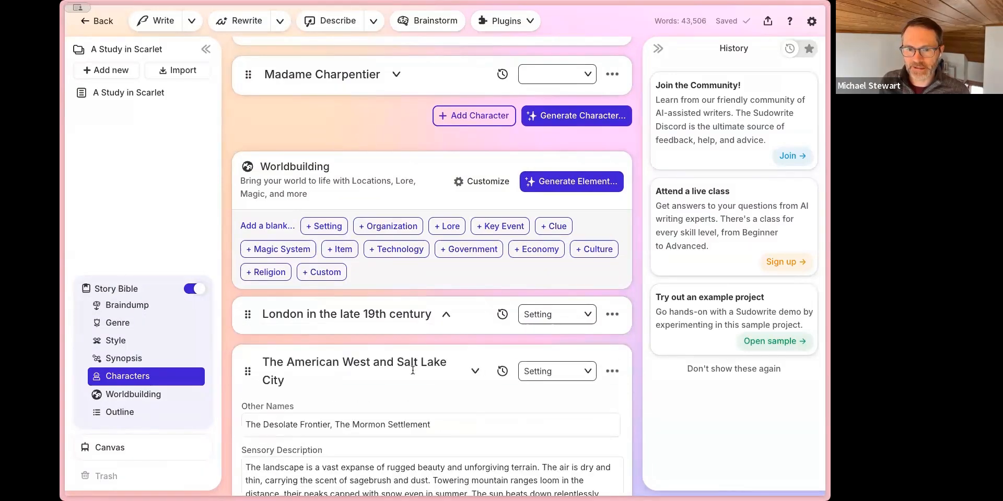
left_click(477, 372)
scroll(373, 228, "down", 4)
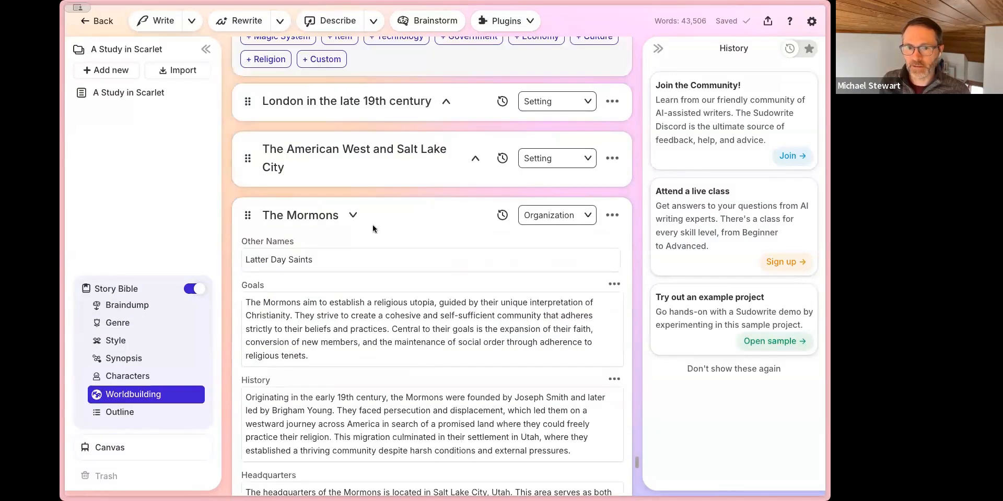
left_click(354, 216)
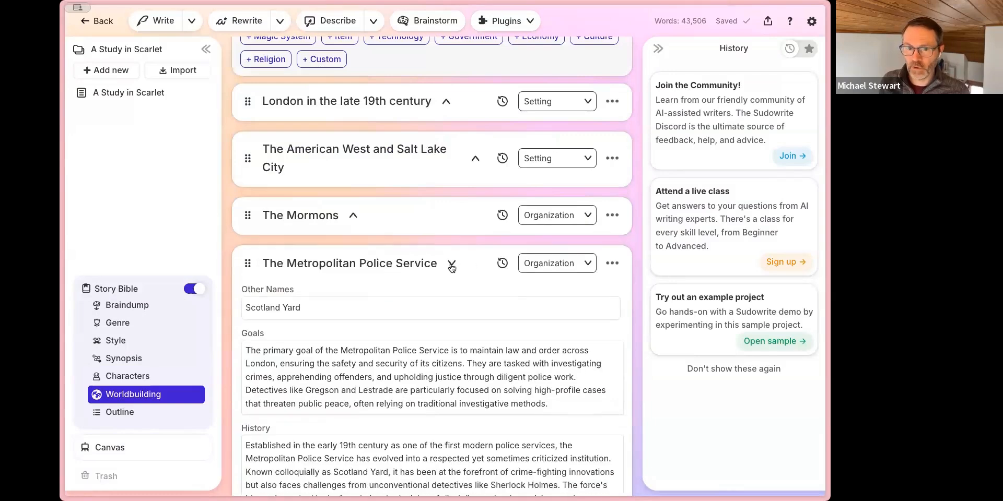
left_click(452, 265)
left_click(366, 312)
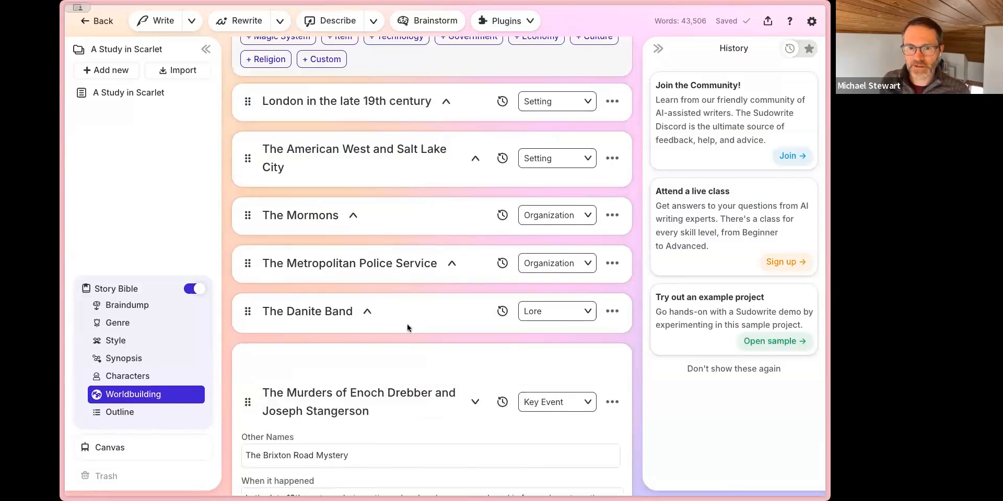
scroll(407, 324, "down", 4)
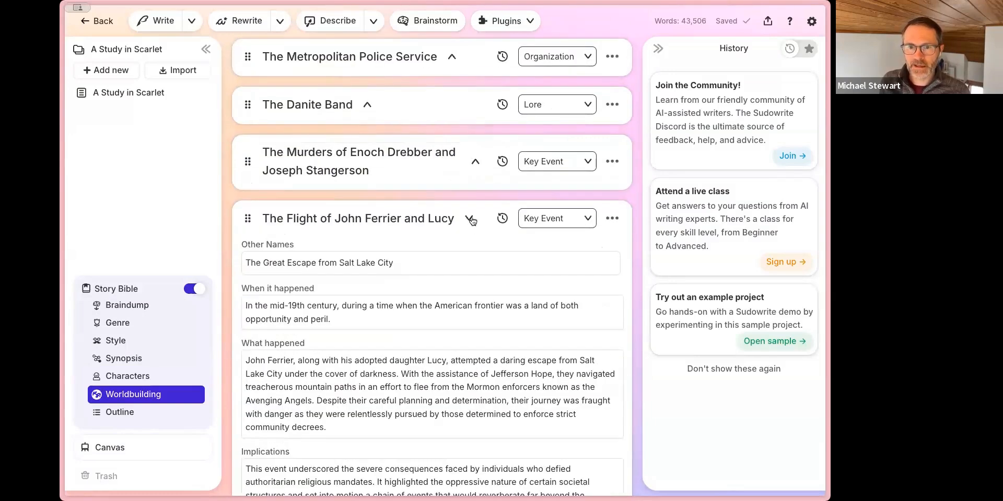
left_click(473, 219)
Return to the Sherlock Holmes series and point out the Series Timeline's instruction on ordering projects
left_click(100, 20)
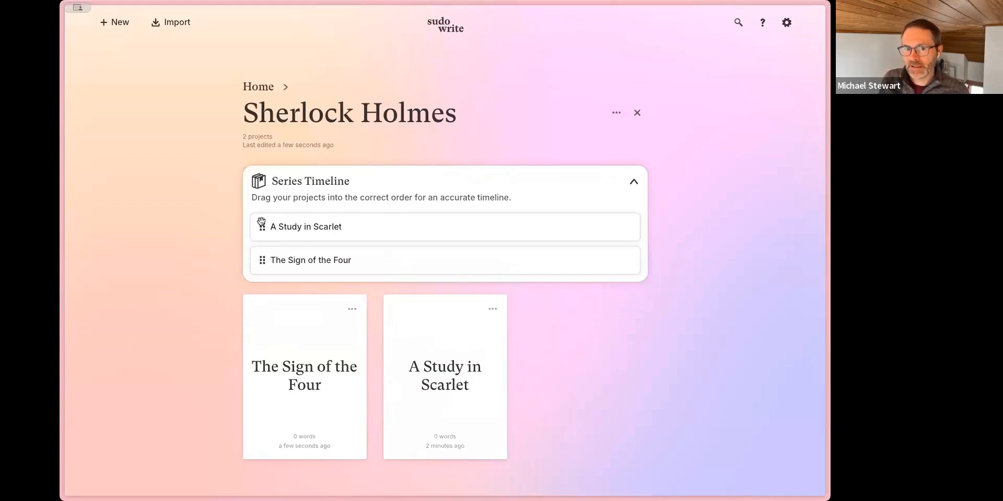
triple_click(264, 200)
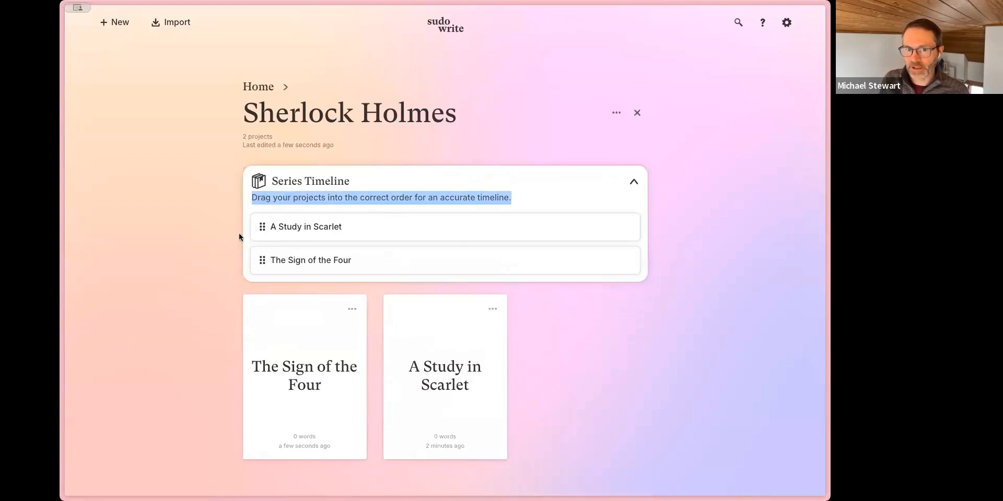
left_click(250, 200)
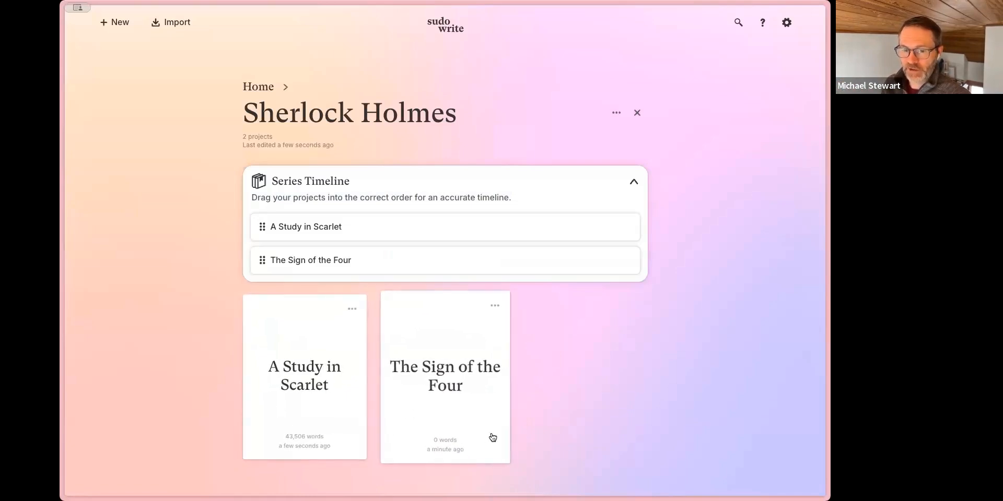
Open The Sign of the Four, dismiss its feedback request, and go back to the series timeline
left_click(422, 408)
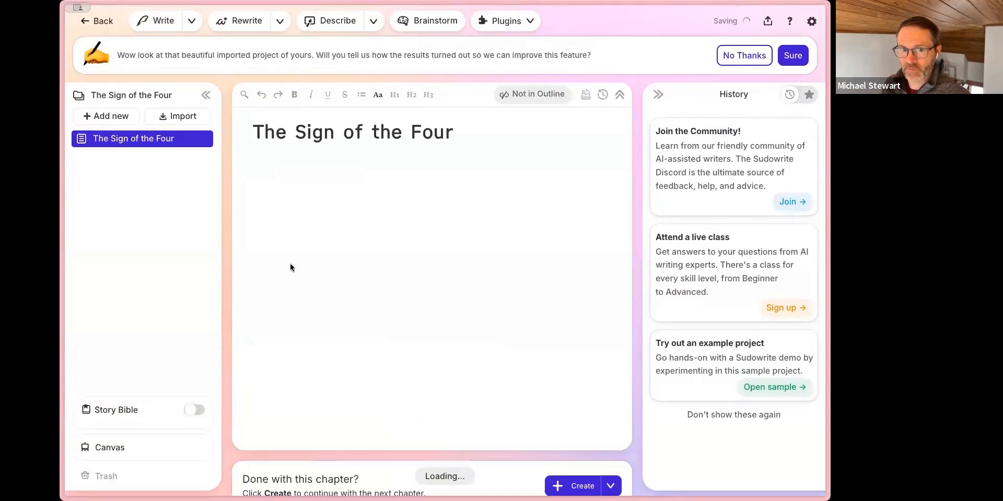
left_click(745, 54)
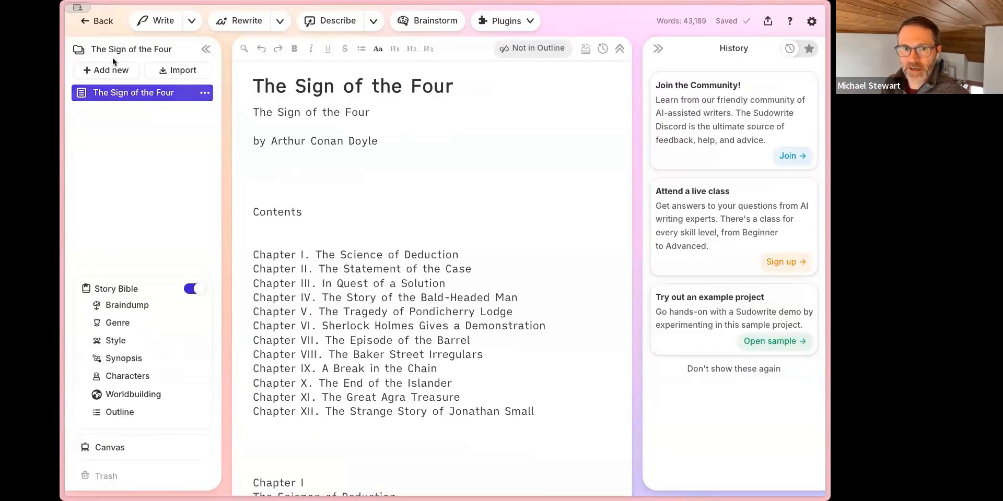
left_click(98, 21)
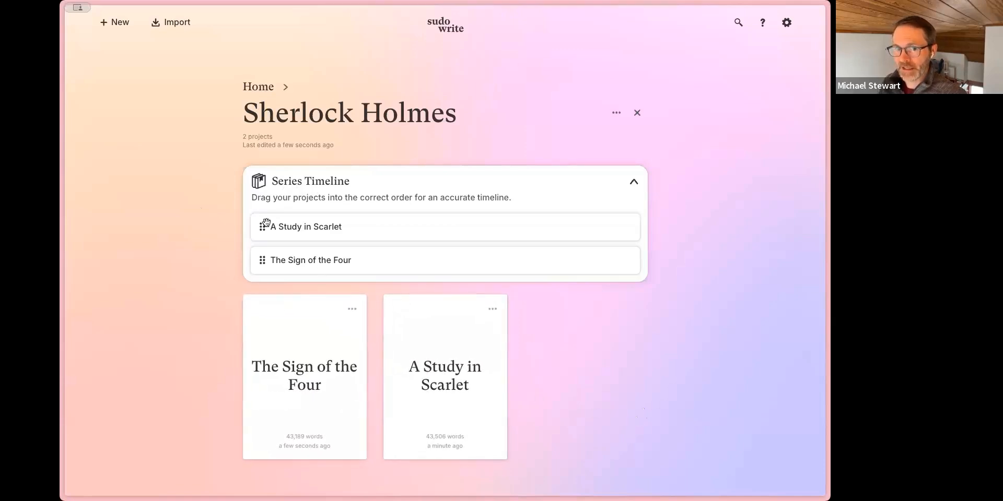
left_click_drag(262, 226, 258, 234)
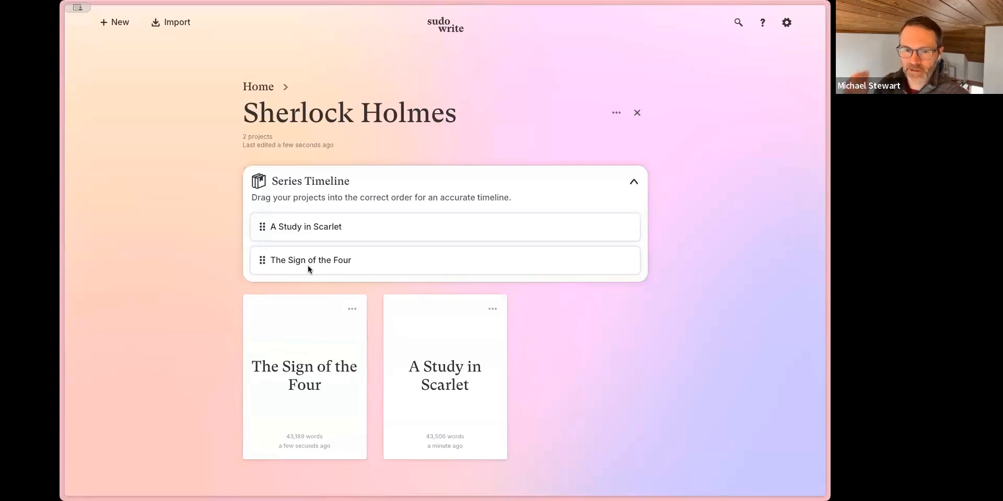
Open The Sign of the Four's Story Bible characters, collapse the expanded cards down to Athelney Jones, and review the combined series list
left_click(300, 374)
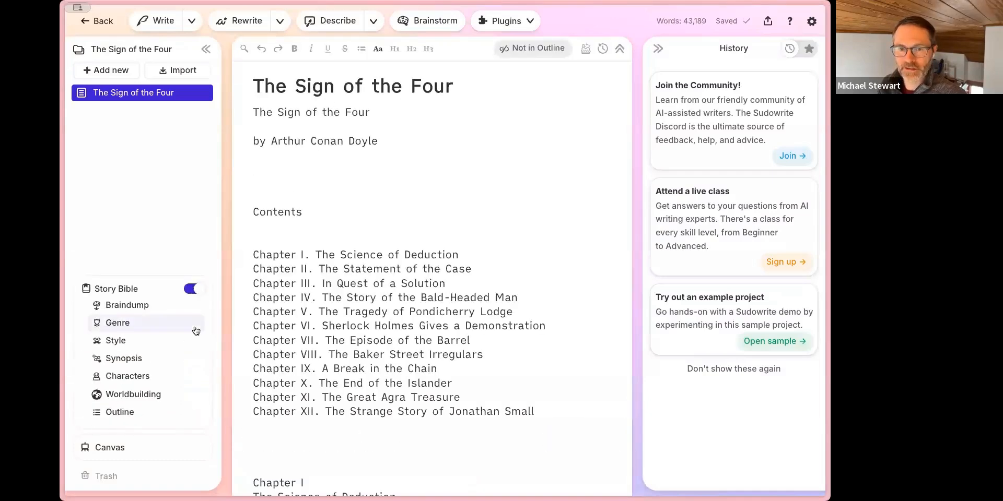
left_click(123, 379)
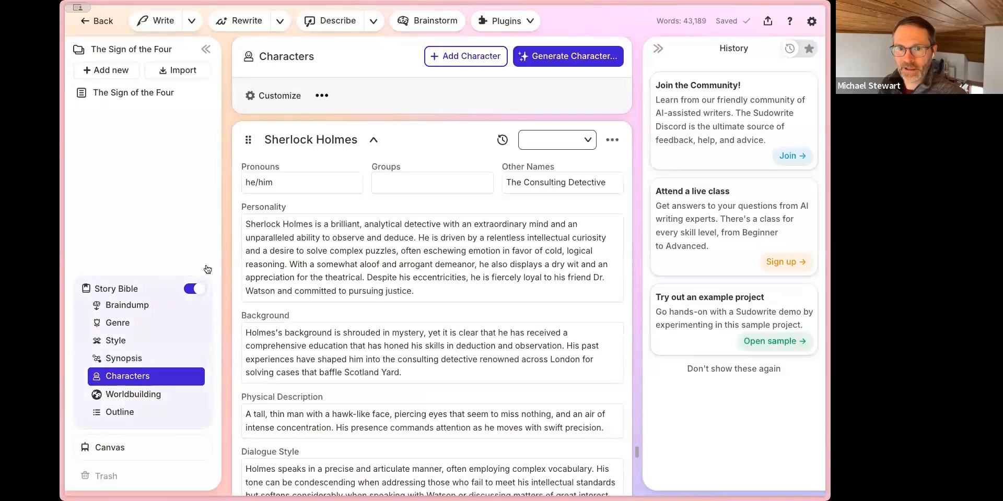
left_click(375, 142)
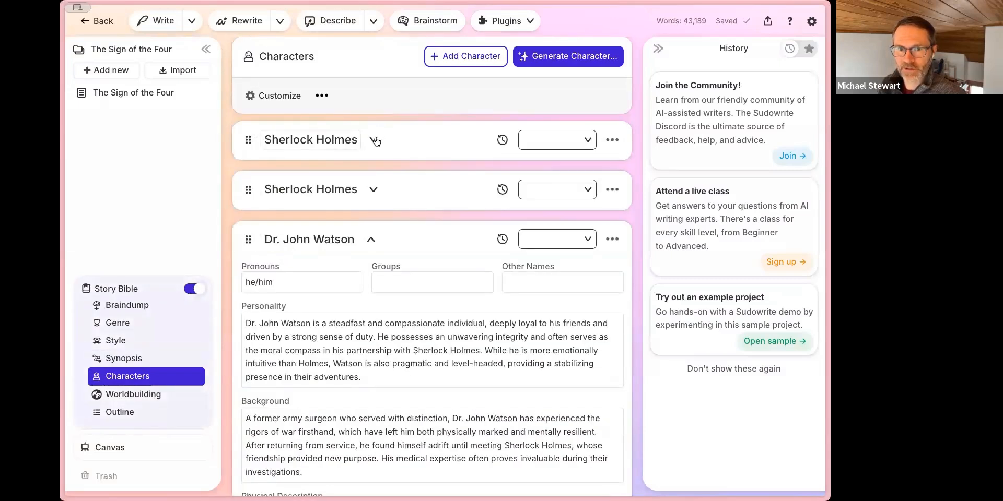
left_click(374, 244)
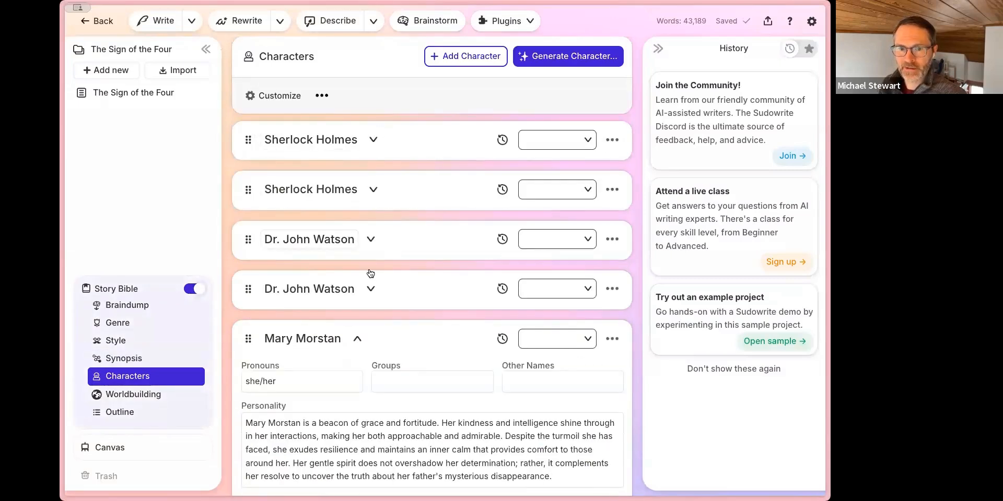
left_click(358, 340)
left_click(367, 380)
left_click(366, 379)
scroll(374, 379, "down", 1)
left_click(374, 385)
scroll(386, 394, "down", 3)
left_click(364, 345)
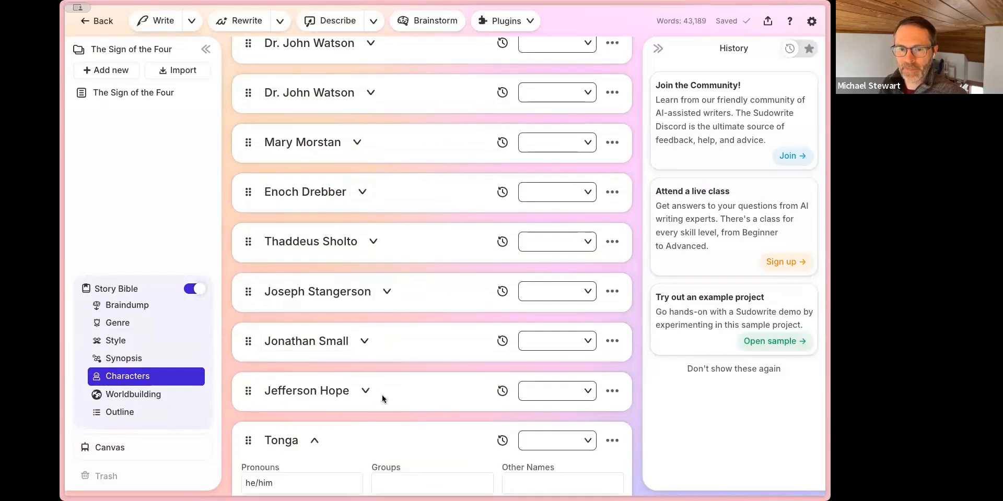
left_click(316, 442)
scroll(355, 410, "down", 2)
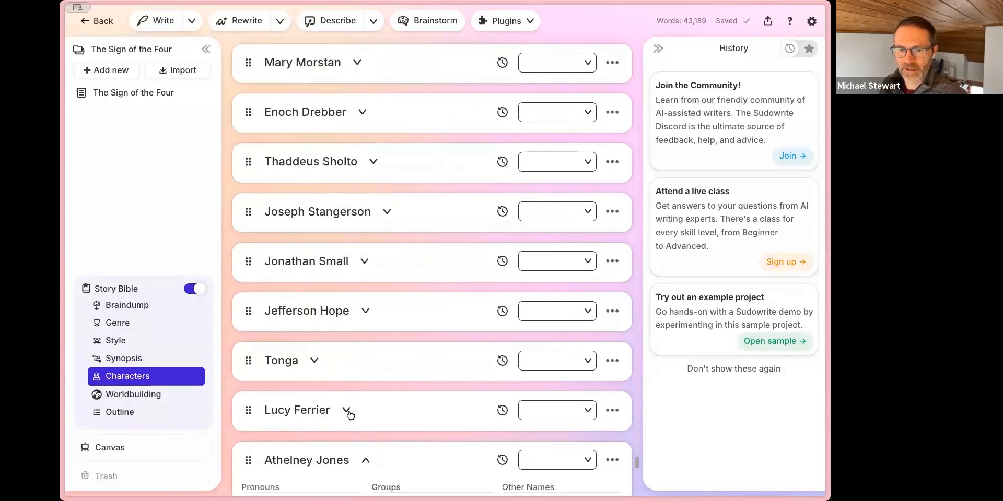
left_click(367, 439)
scroll(366, 413, "down", 5)
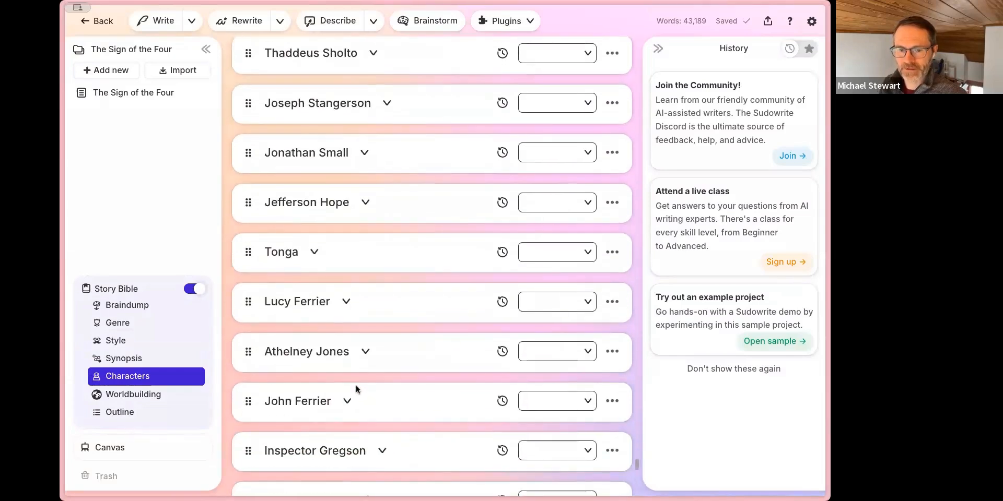
scroll(397, 329, "up", 10)
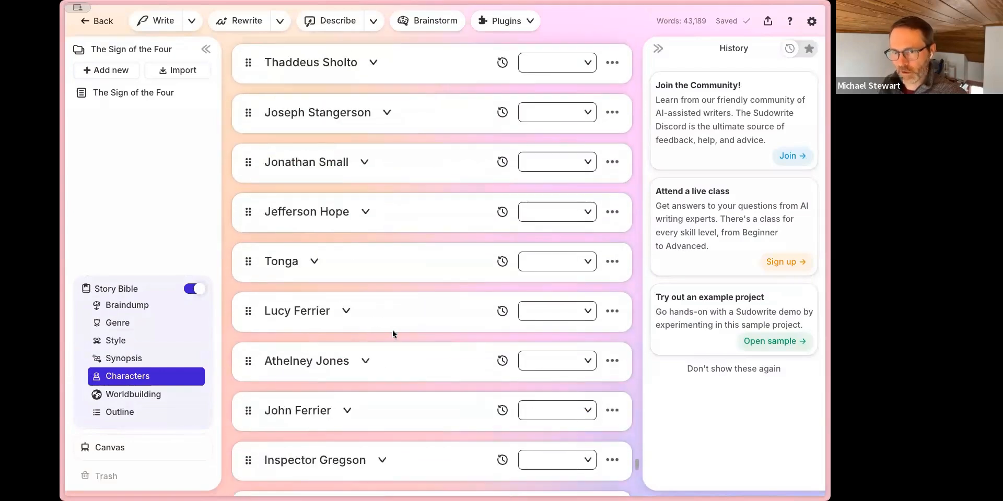
scroll(382, 328, "up", 3)
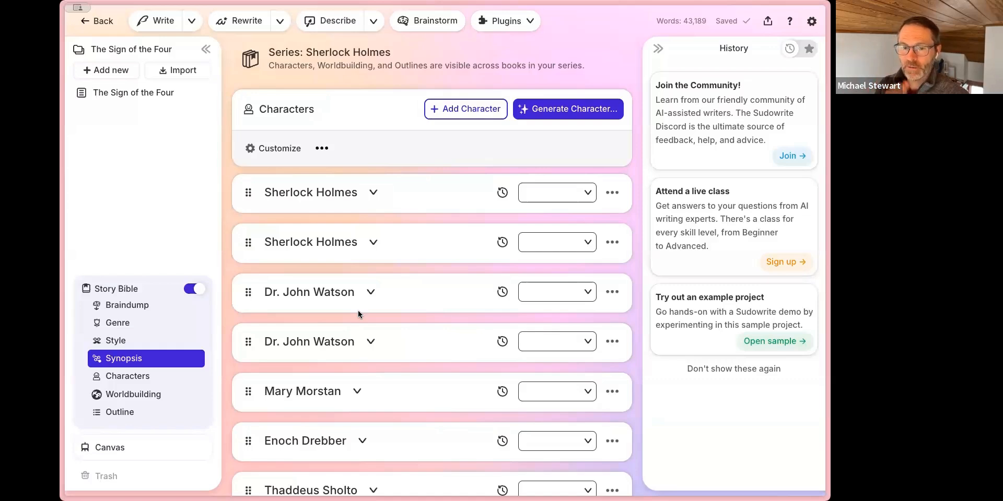
Expand both Sherlock Holmes character cards and check the default traits in the character customization settings
left_click(373, 193)
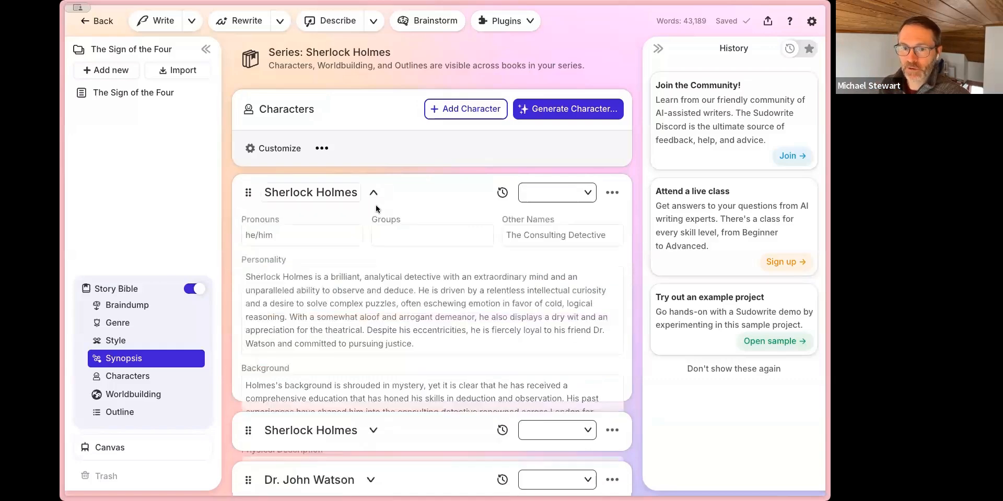
scroll(374, 251, "down", 6)
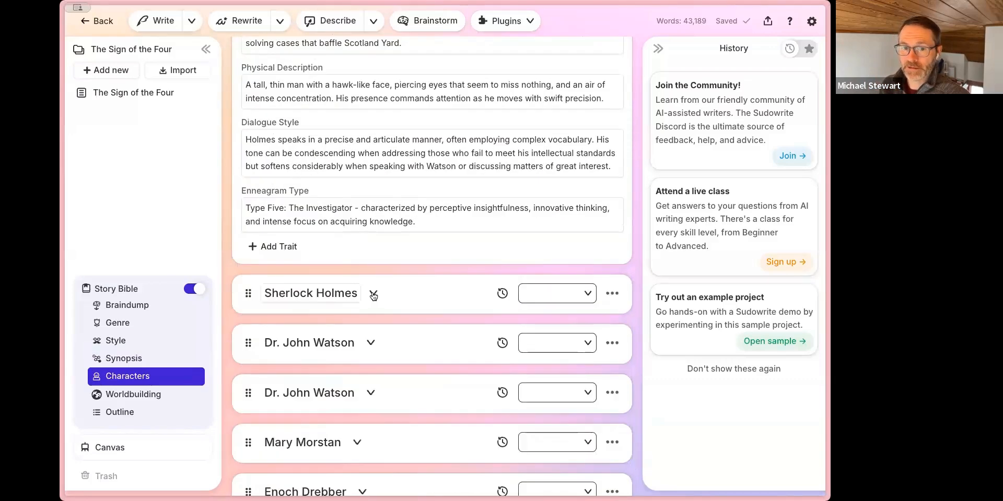
left_click(373, 294)
scroll(292, 245, "up", 1)
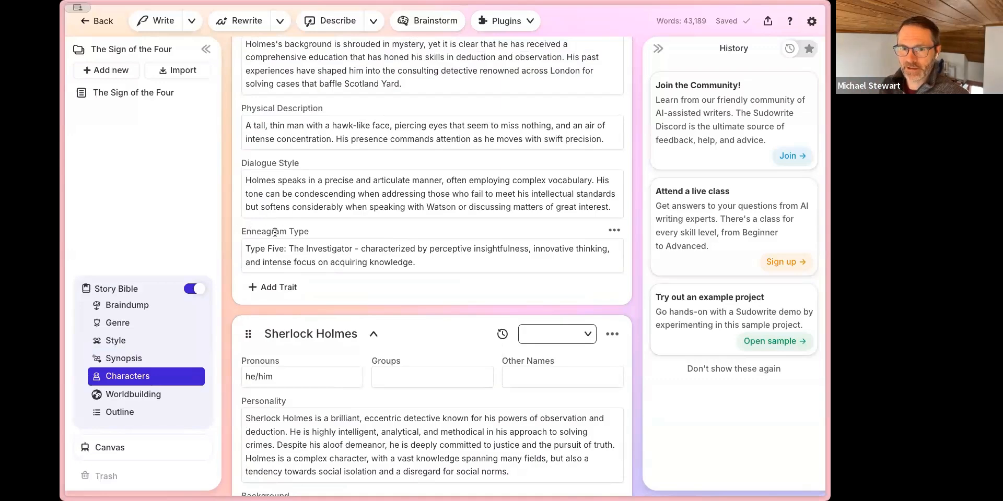
scroll(274, 232, "up", 10)
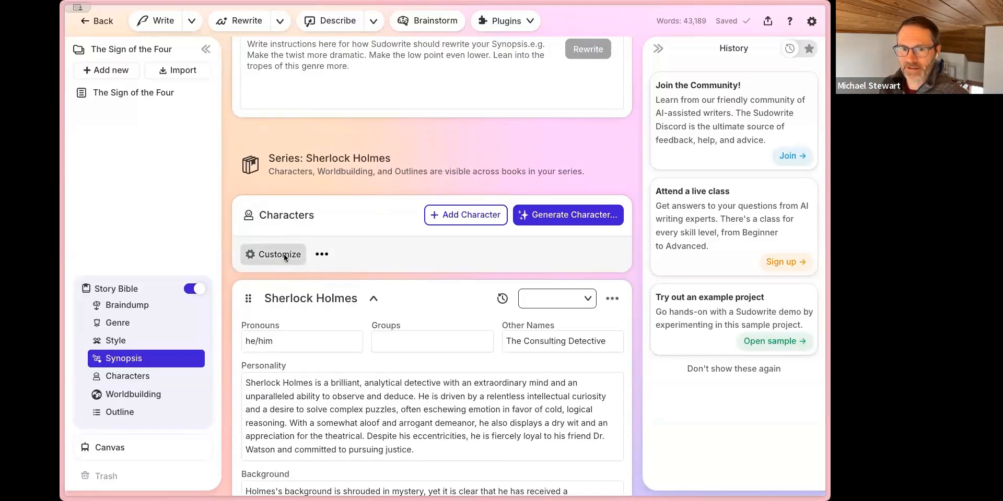
left_click(283, 253)
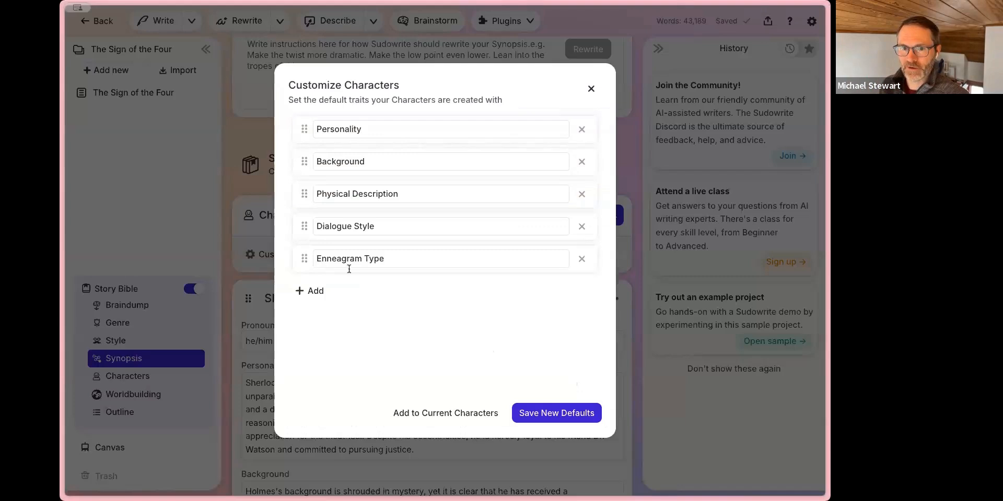
left_click(591, 90)
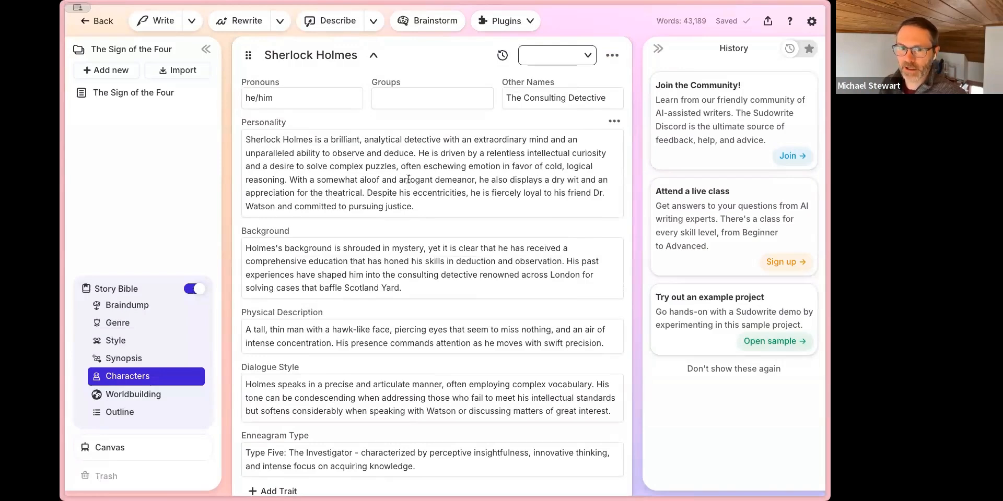
Compare the personality, background, physical description and other traits of the two Sherlock Holmes cards
scroll(408, 179, "down", 1)
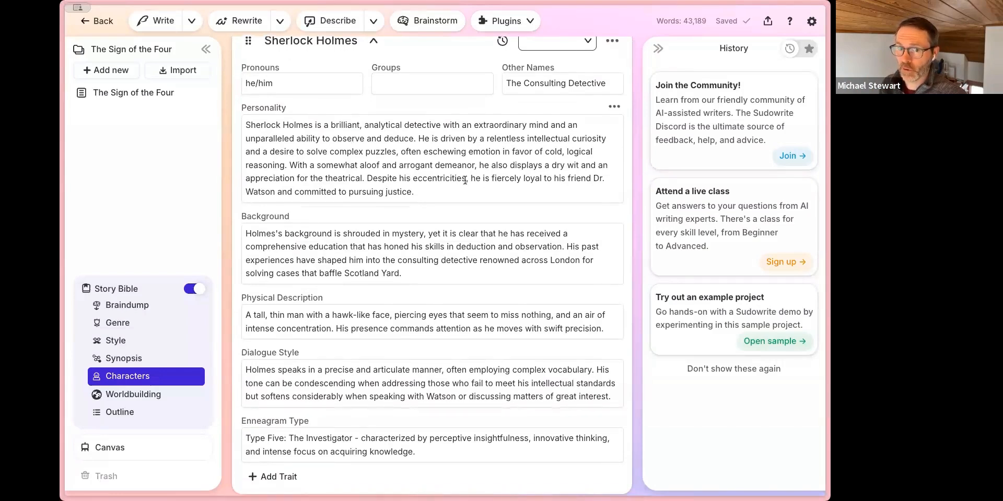
scroll(465, 180, "down", 1)
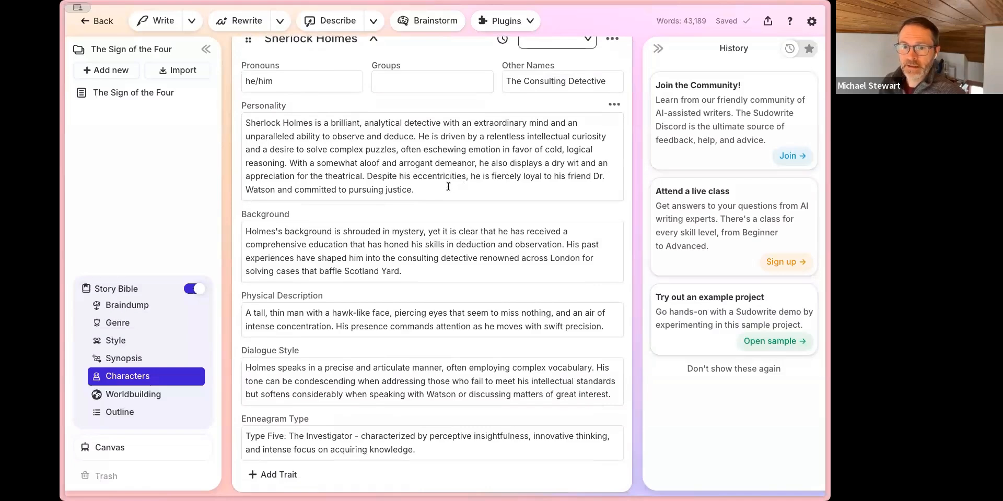
scroll(448, 183, "down", 5)
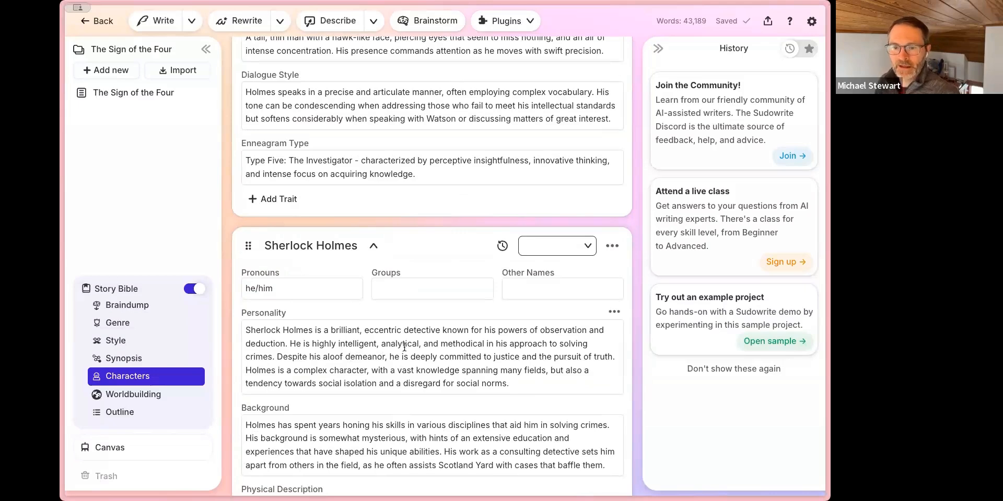
scroll(404, 347, "down", 2)
scroll(277, 395, "up", 3)
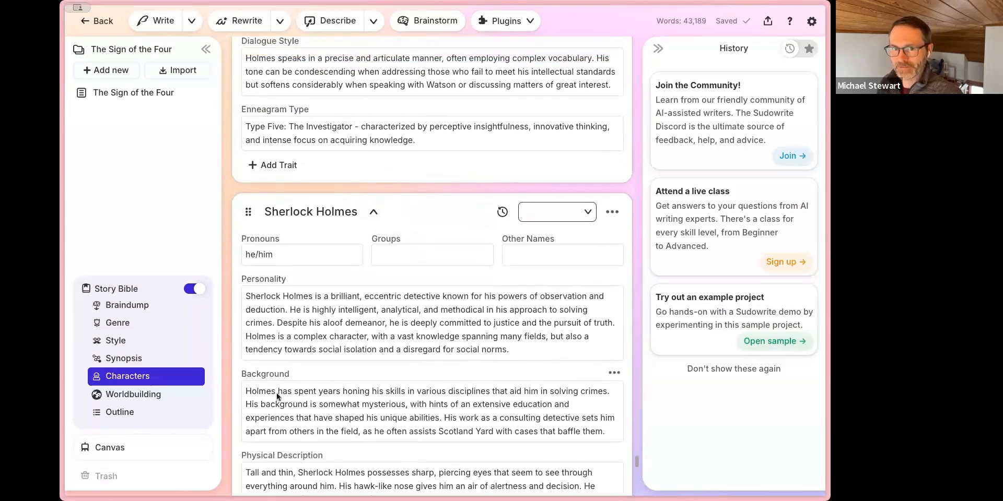
scroll(277, 393, "up", 3)
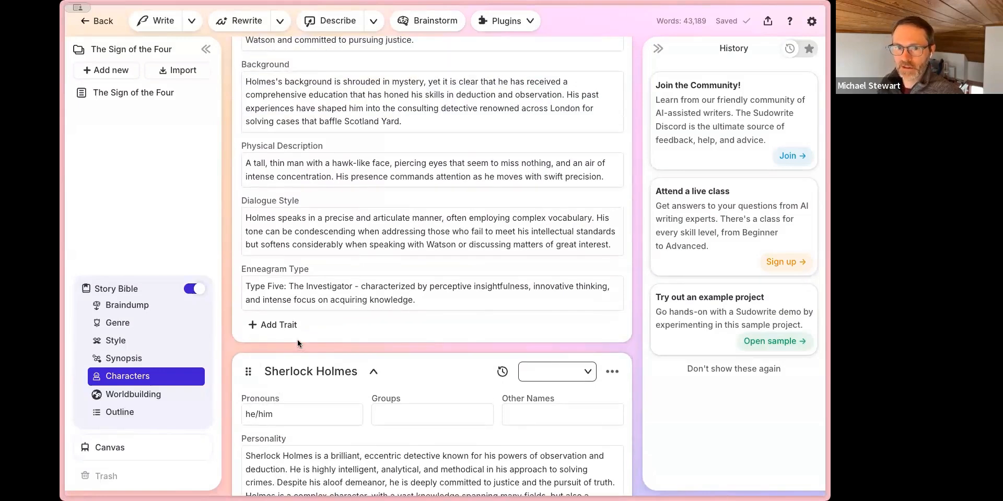
scroll(296, 221, "down", 1)
scroll(296, 221, "down", 5)
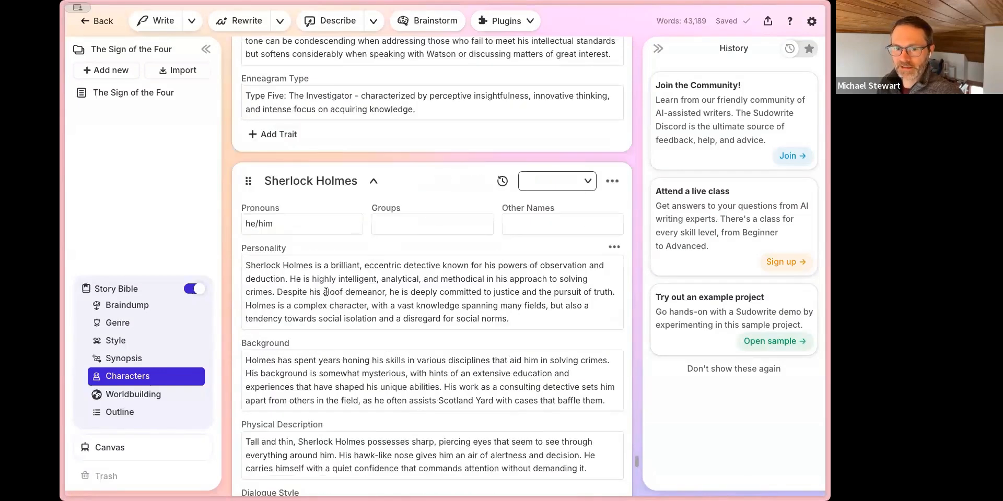
scroll(325, 384, "down", 3)
scroll(321, 379, "up", 12)
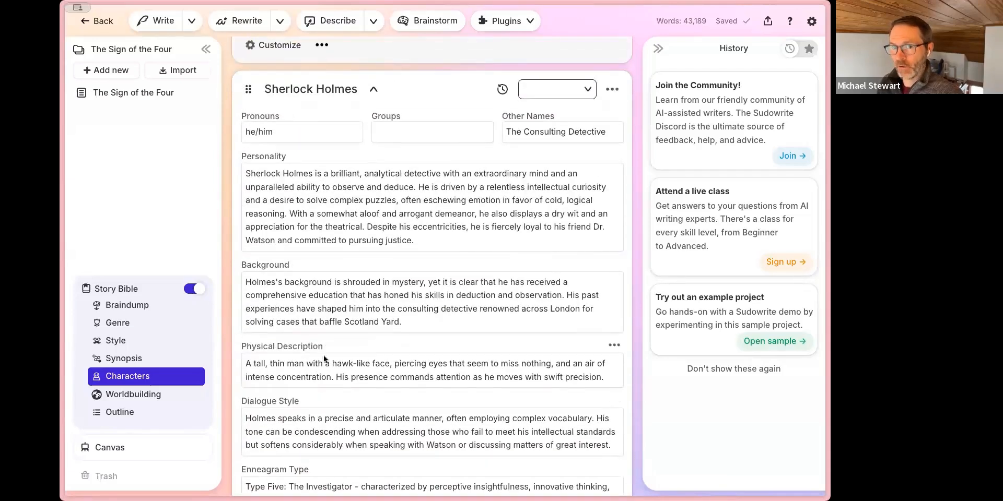
Collapse both Sherlock Holmes cards and view the options for when to use the first one
left_click(374, 89)
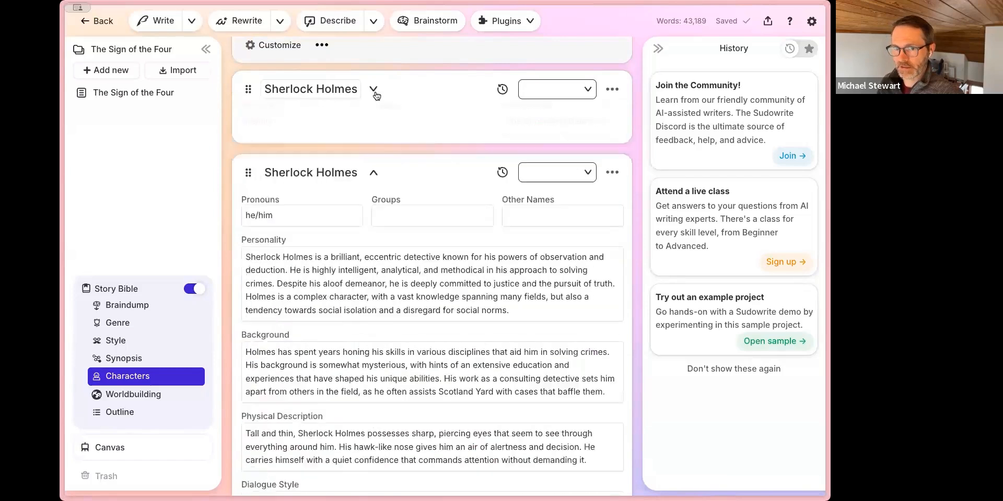
left_click(373, 140)
left_click(612, 89)
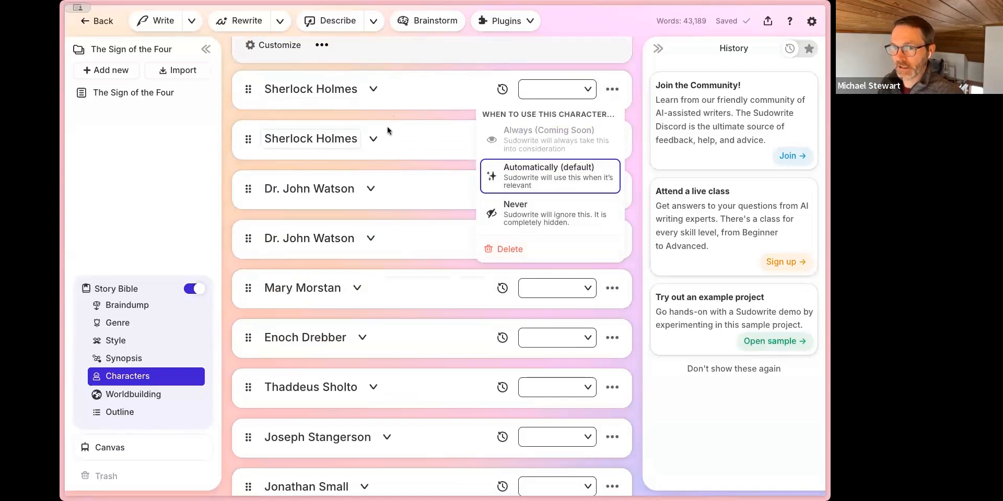
left_click(403, 110)
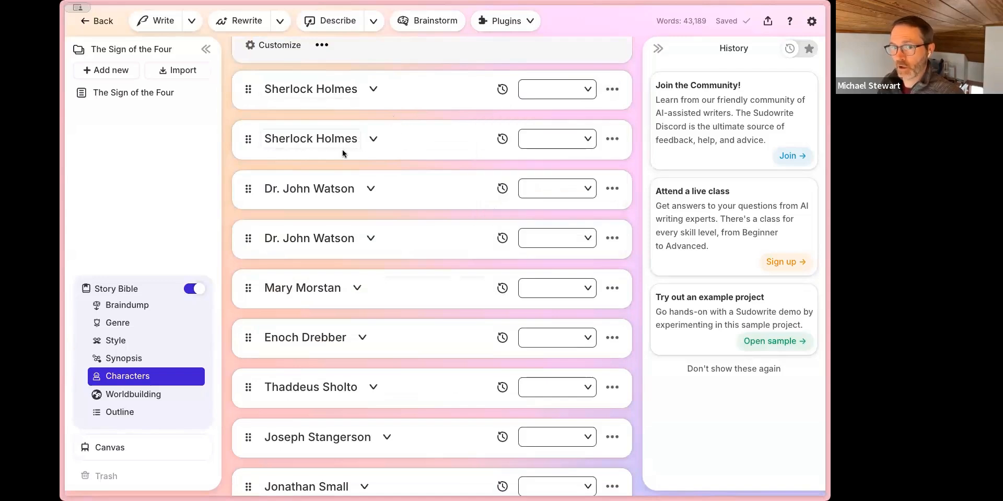
Briefly expand and collapse each Sherlock Holmes card, and recheck the first card's usage and deletion options
left_click(373, 139)
left_click(373, 139)
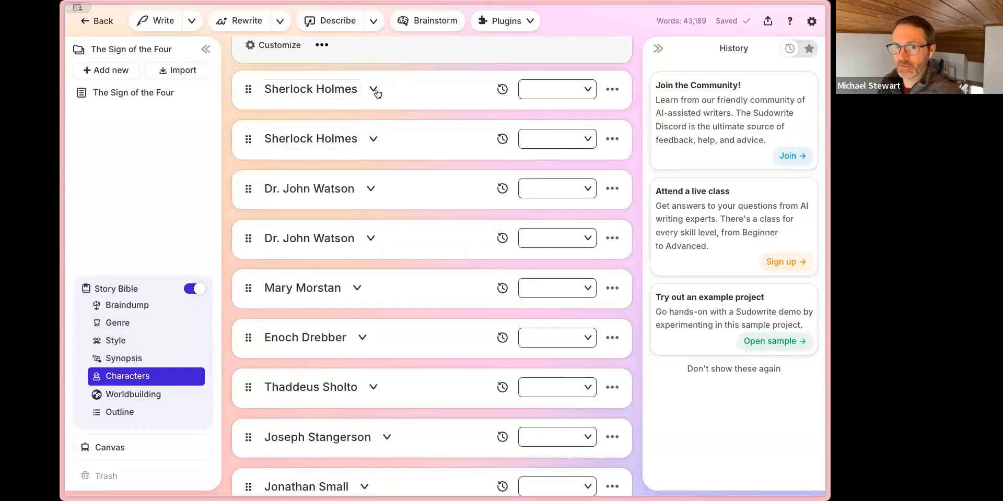
left_click(374, 90)
left_click(374, 91)
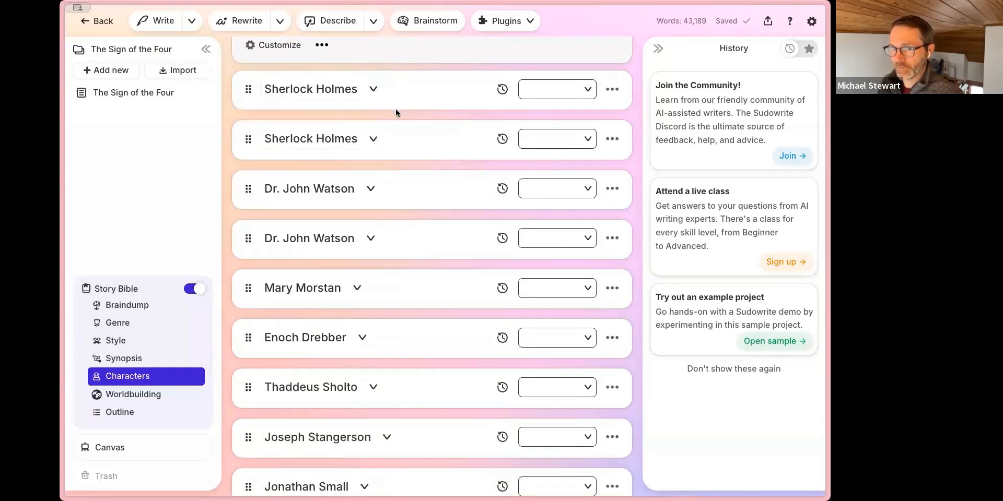
left_click(374, 91)
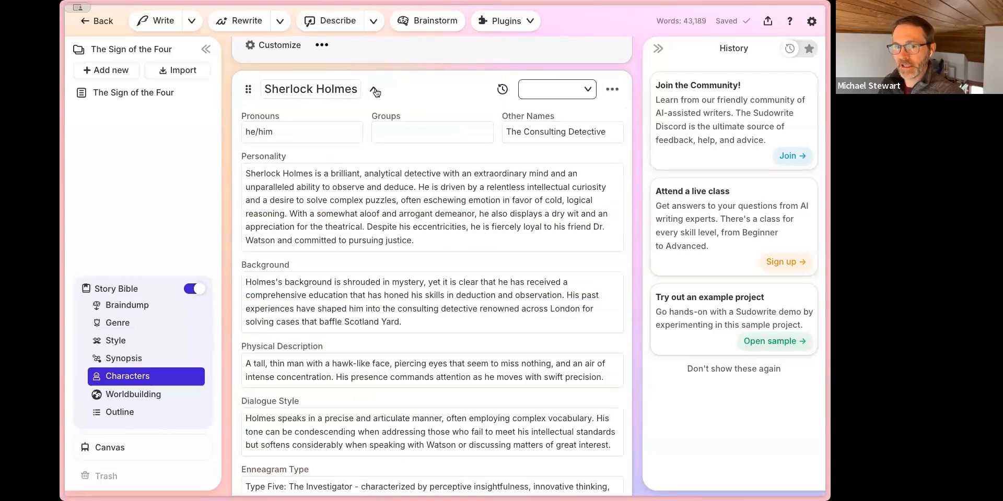
left_click(373, 92)
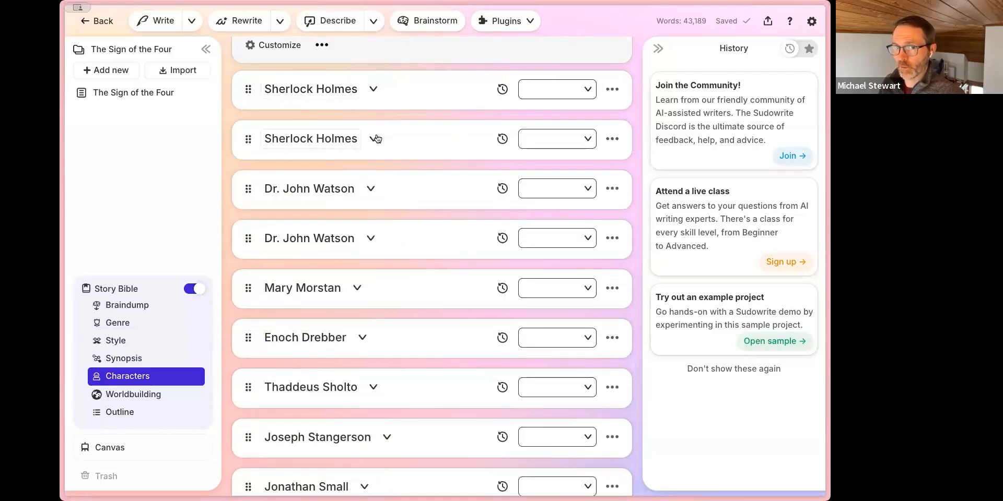
left_click(613, 89)
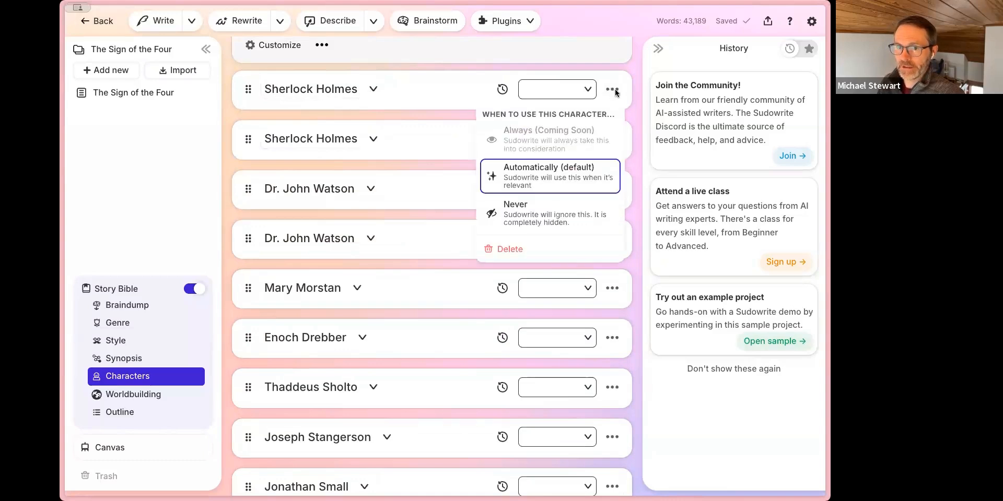
left_click(431, 113)
Append "[Book 1]" to the first Sherlock Holmes card's name and "[Book 2]" to the second's
left_click(359, 89)
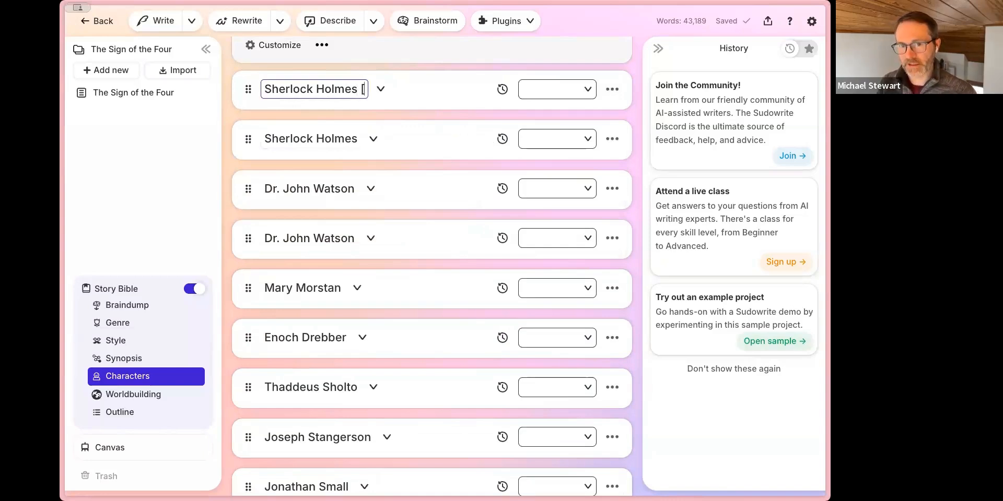
type("[Book 1]")
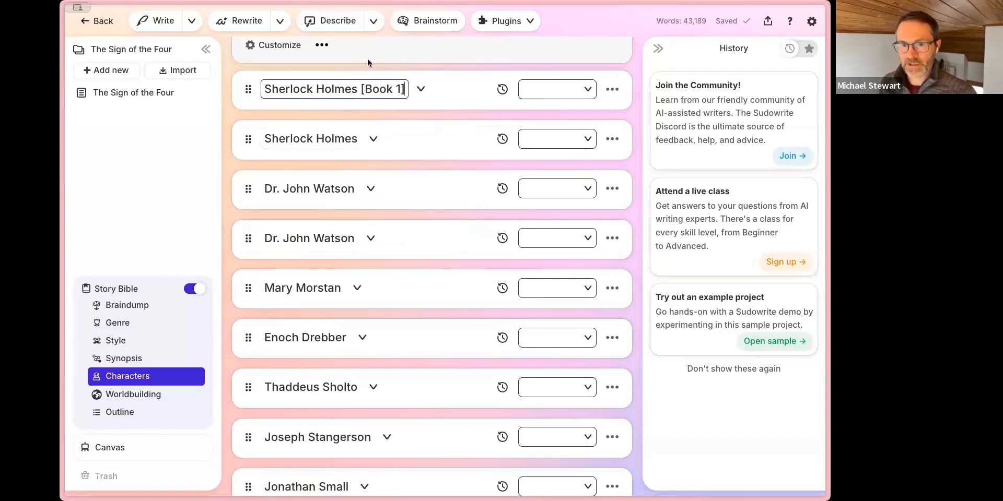
left_click(364, 140)
type("[")
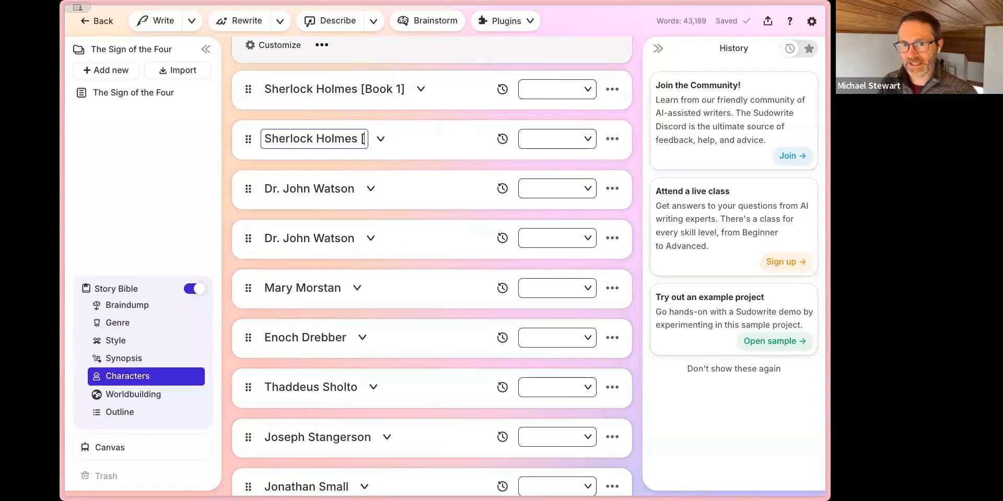
type("Book 2]")
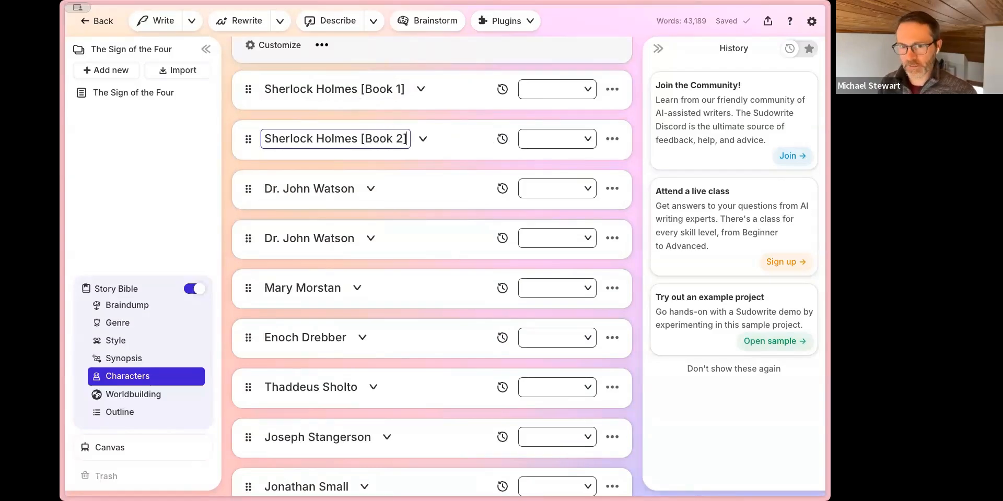
left_click(629, 167)
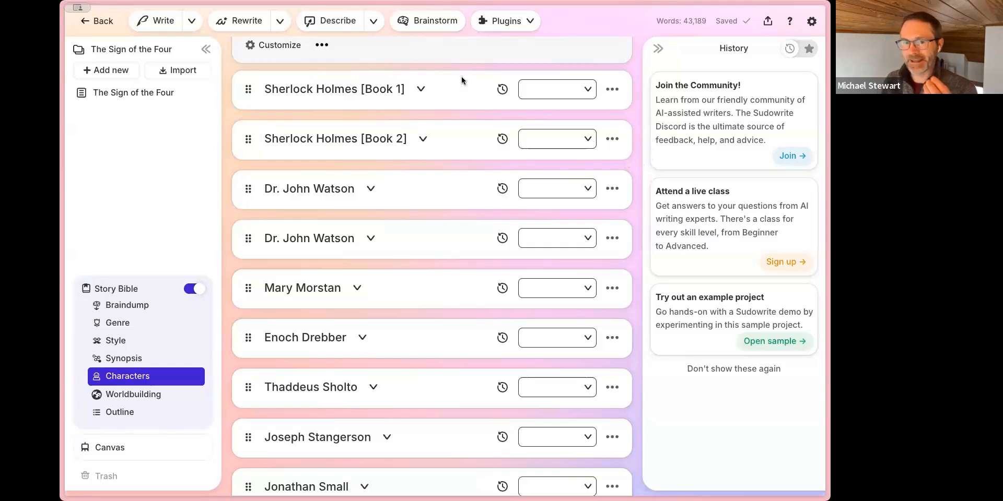
Expand the Sherlock Holmes [Book 1] card, review its traits, and collapse it again
left_click(422, 91)
scroll(423, 94, "down", 2)
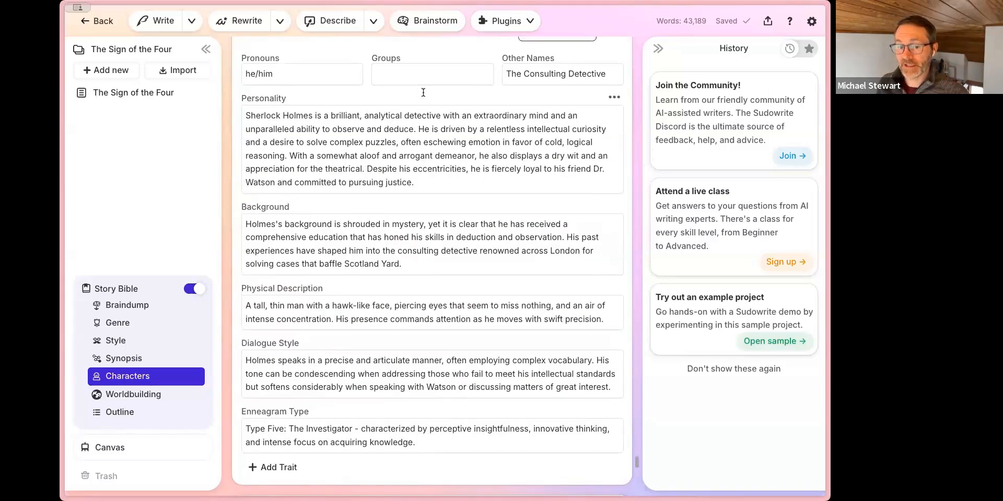
scroll(422, 92, "up", 2)
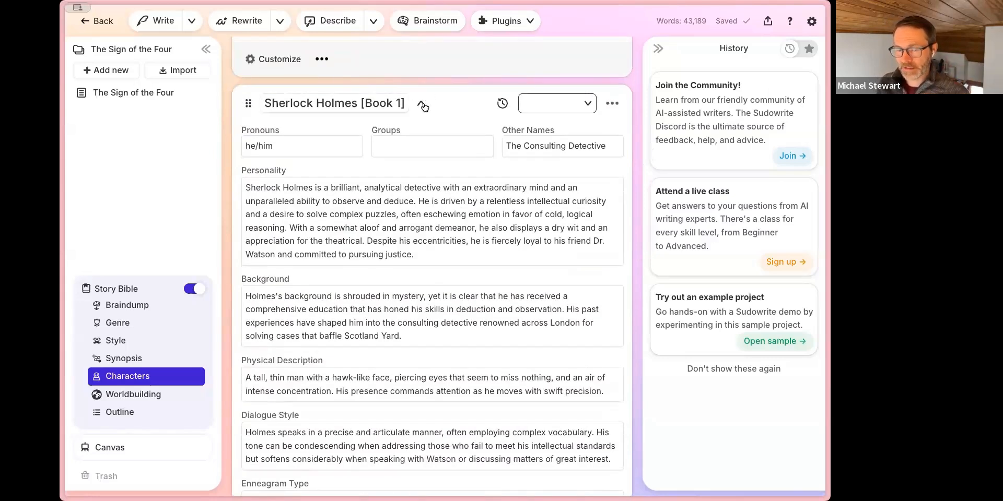
left_click(422, 104)
Remove the "[Book 1]" and "[Book 2]" labels from the two Sherlock Holmes card names
left_click_drag(407, 104, 357, 107)
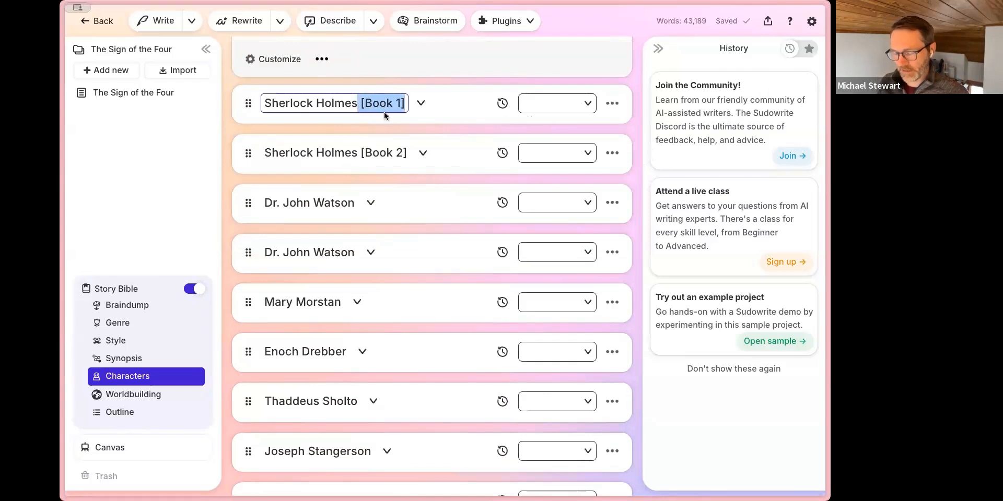
key("BackSpace")
left_click(389, 154)
left_click_drag(407, 153, 357, 153)
key("BackSpace")
left_click(447, 159)
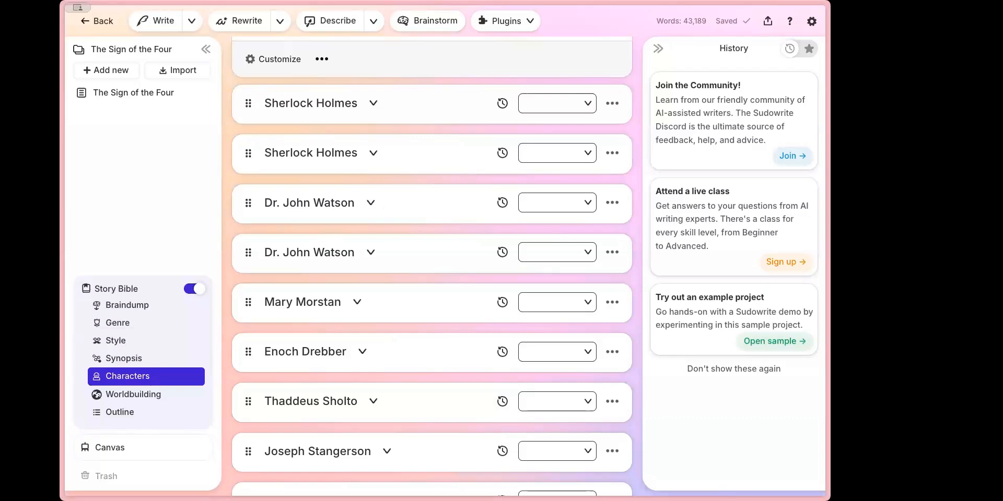
Return to the series character list and examine the first Sherlock Holmes card's Automatically, Never and Delete options
scroll(397, 347, "up", 5)
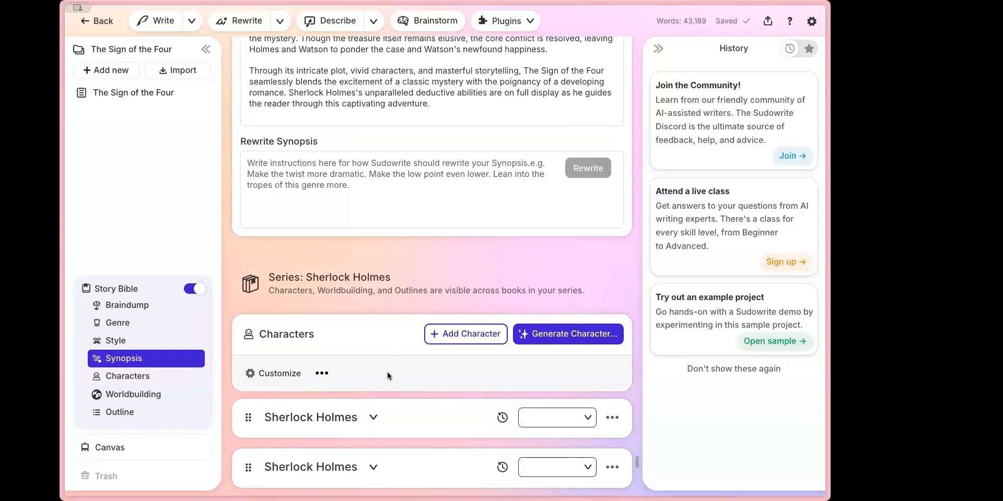
scroll(387, 372, "down", 4)
scroll(387, 372, "down", 1)
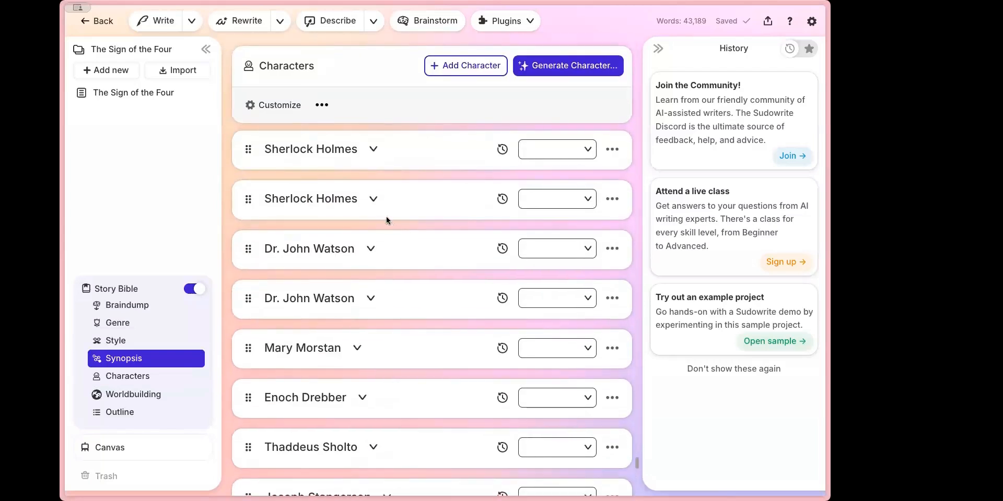
double_click(352, 151)
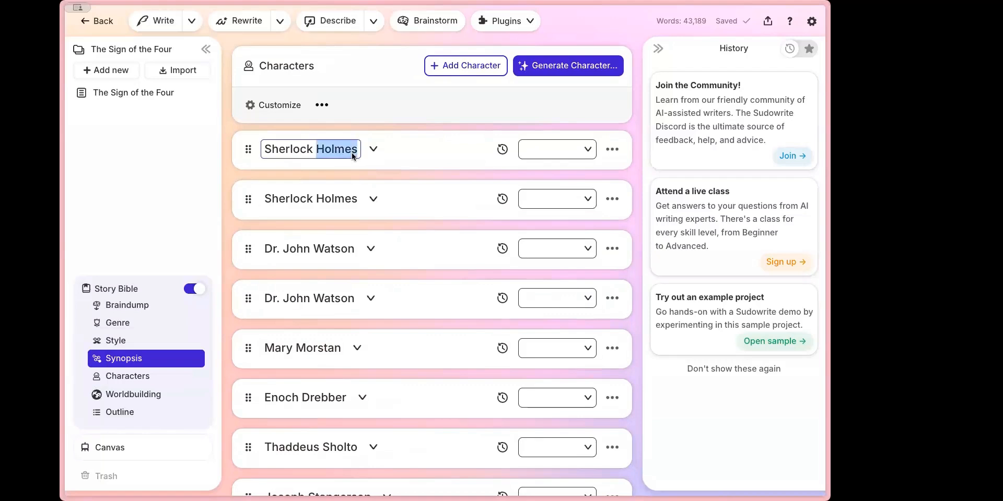
left_click(611, 151)
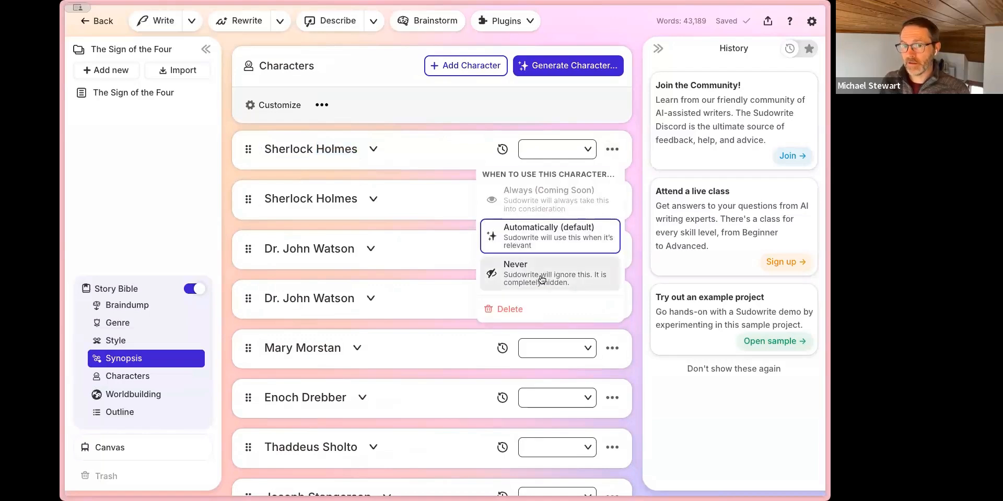
left_click(354, 149)
left_click(354, 149)
Expand both Sherlock Holmes cards again to view their traits one after the other
left_click(372, 149)
scroll(548, 212, "down", 6)
left_click(370, 337)
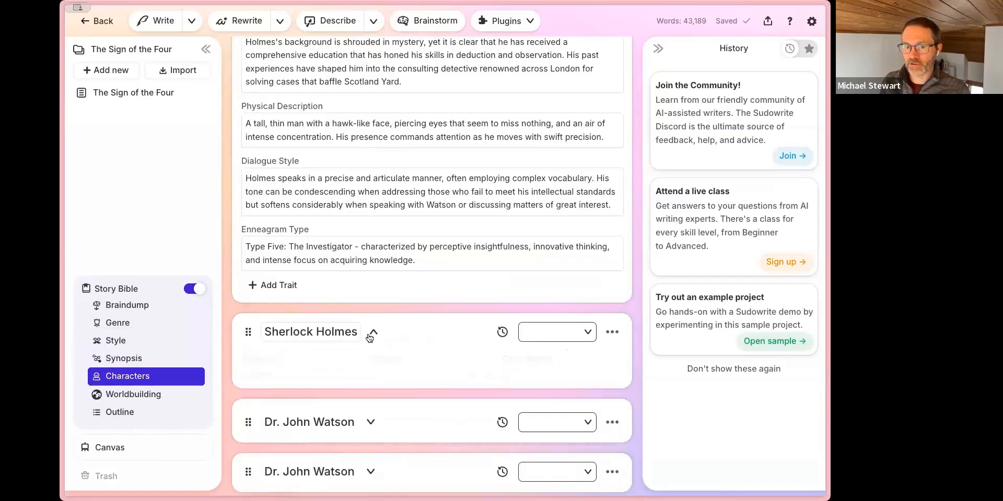
Return to the first Sherlock Holmes card and review its options for when the character is used
scroll(543, 366, "up", 3)
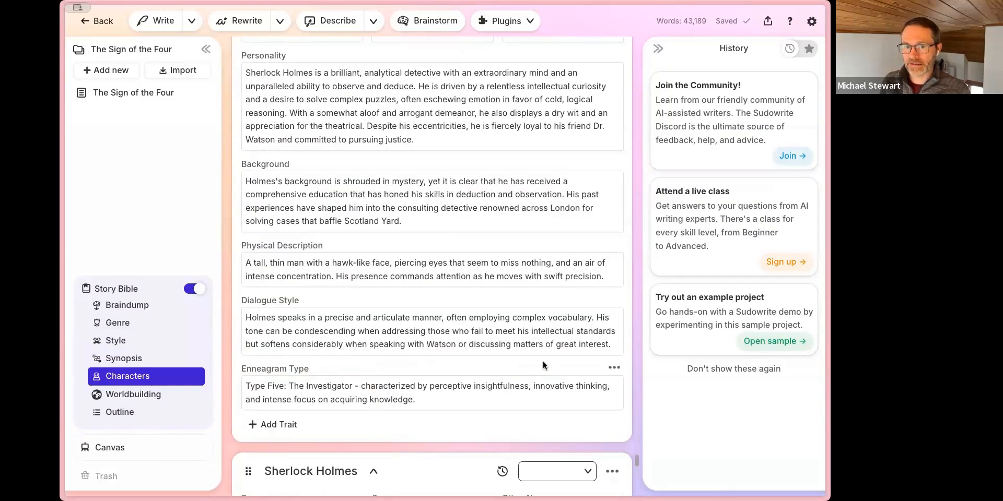
scroll(543, 365, "up", 3)
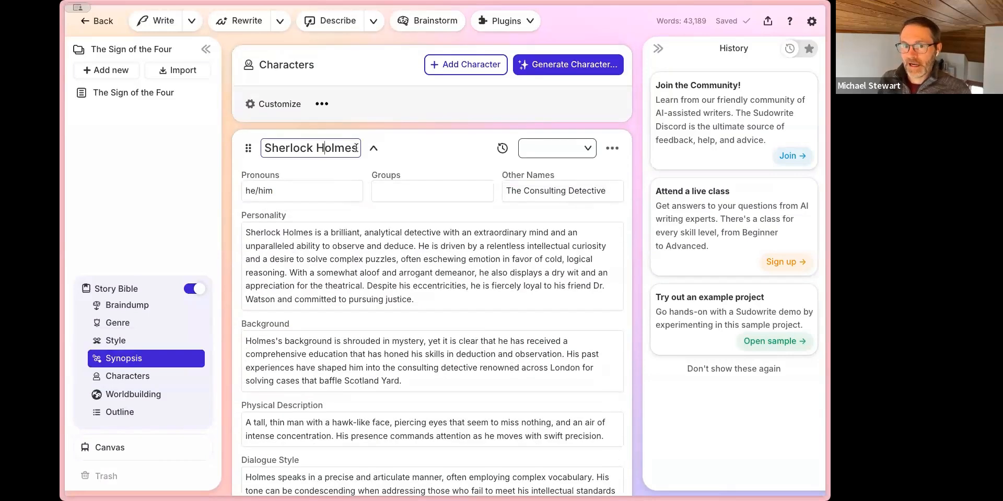
left_click(612, 150)
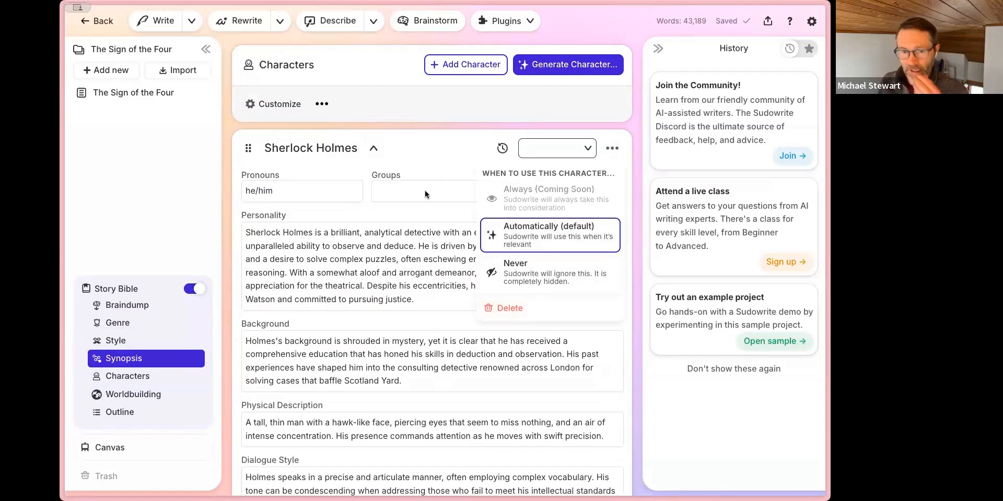
left_click(421, 163)
Try the short name "b1sh" on the first Sherlock Holmes card, and replace it with a name starting "Sherl"
left_click(345, 147)
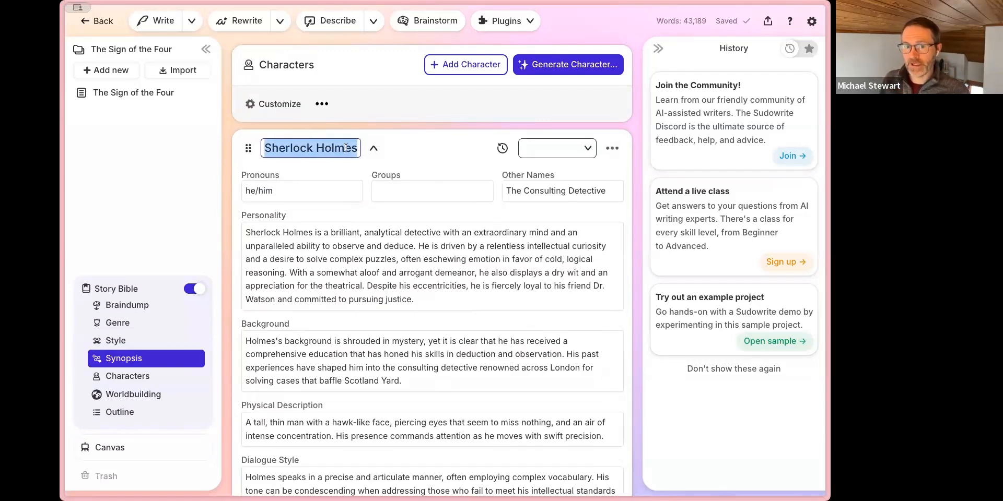
type("b1sh")
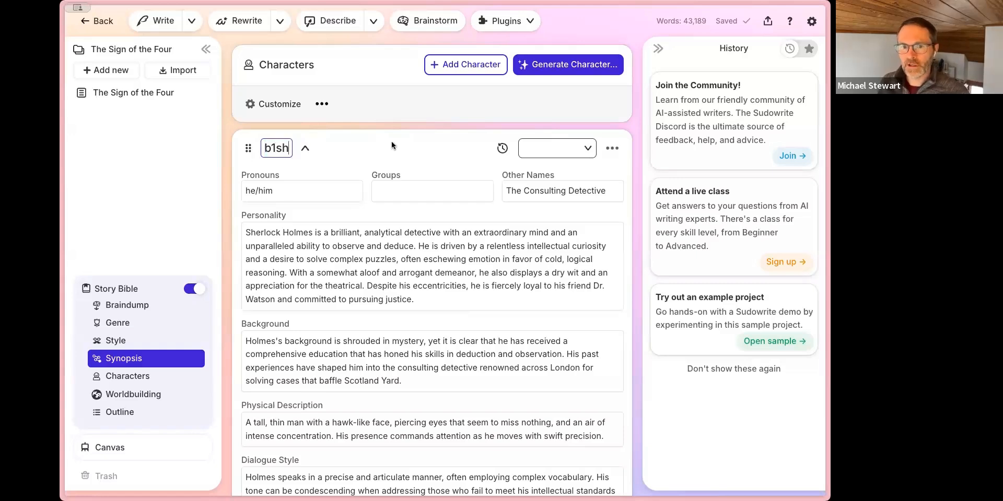
double_click(270, 144)
type("Sherl")
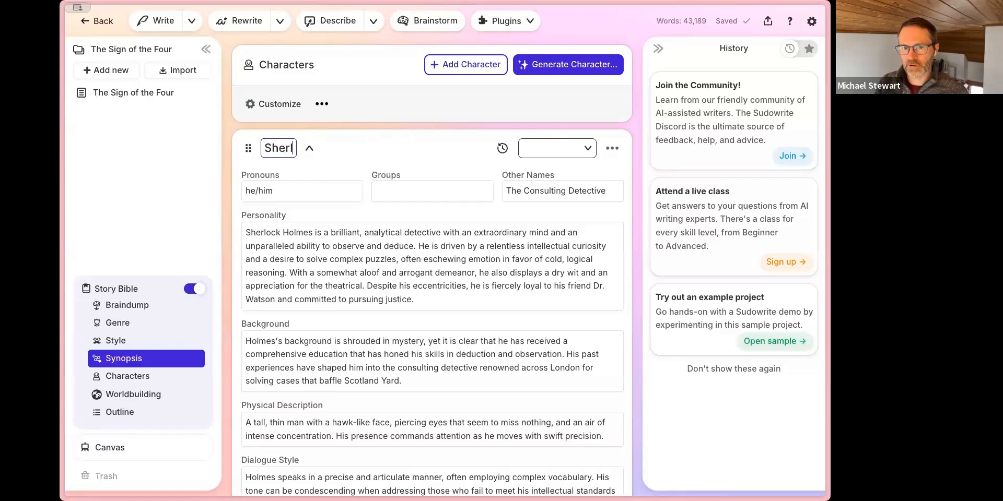
Rename the first Sherlock Holmes character card to SherlockBookOne
type("ockBookOne")
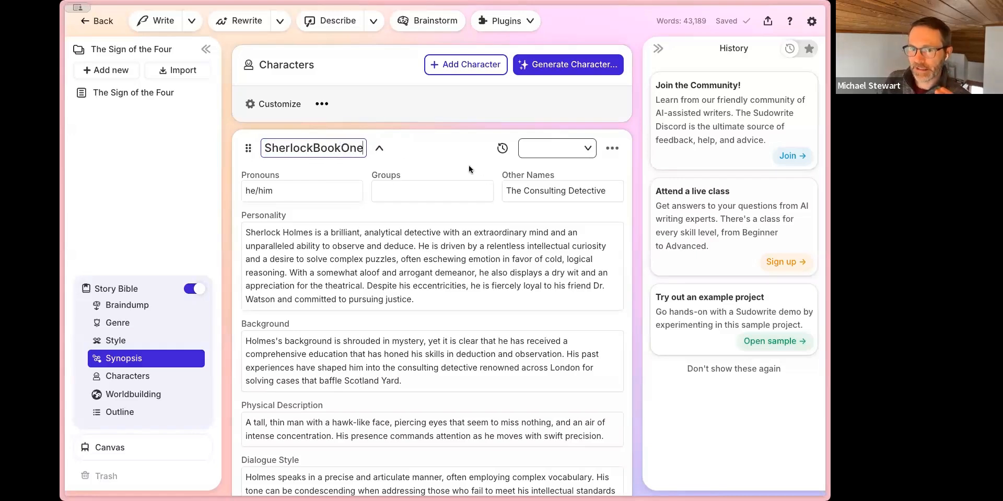
double_click(351, 150)
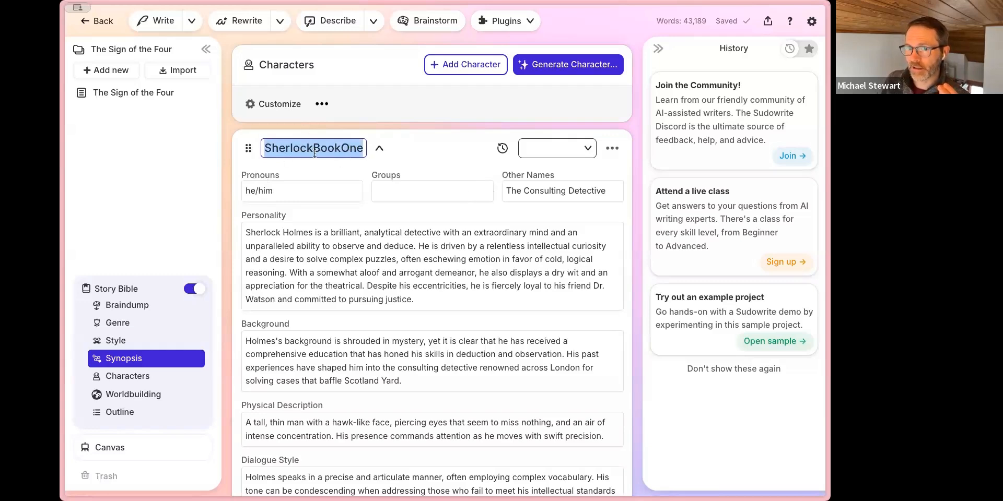
Check the SherlockBookOne character's other names and the options for when the character is used
left_click(525, 190)
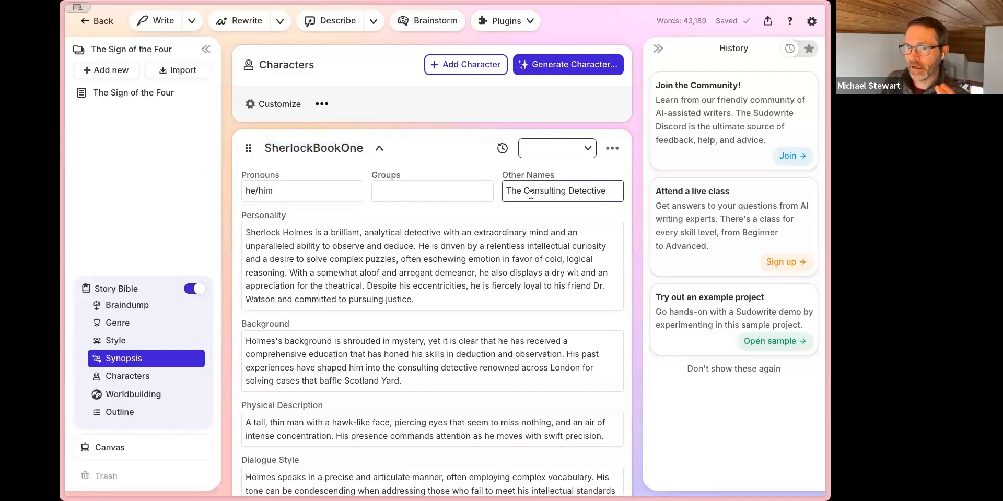
key("ctrl+a")
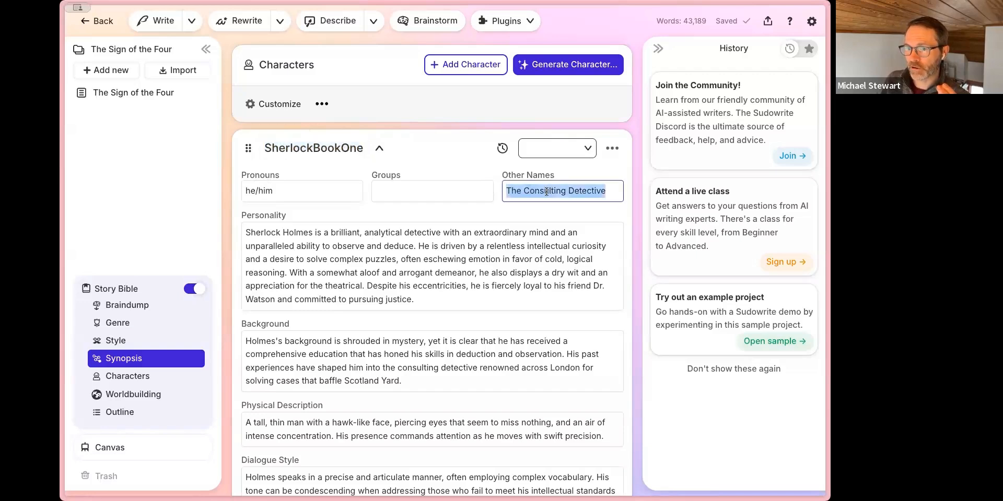
left_click(611, 193)
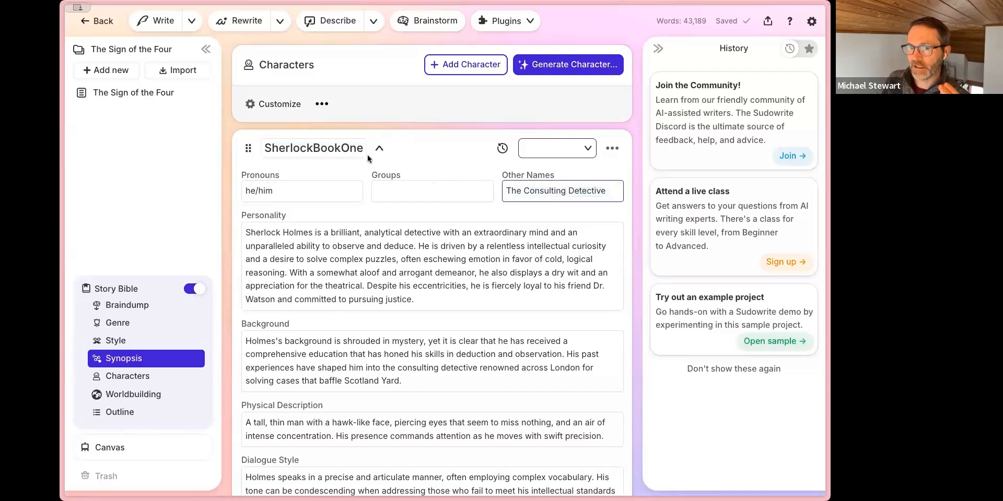
left_click(612, 148)
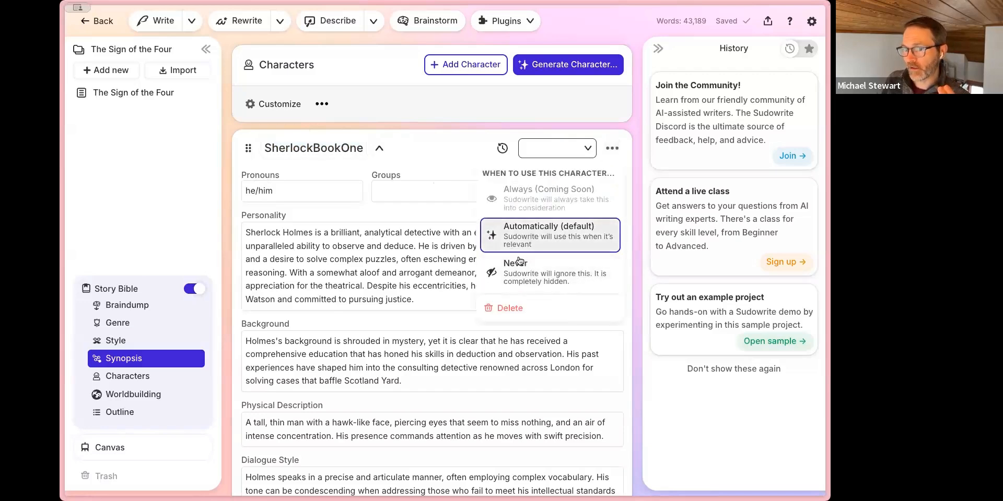
left_click(415, 176)
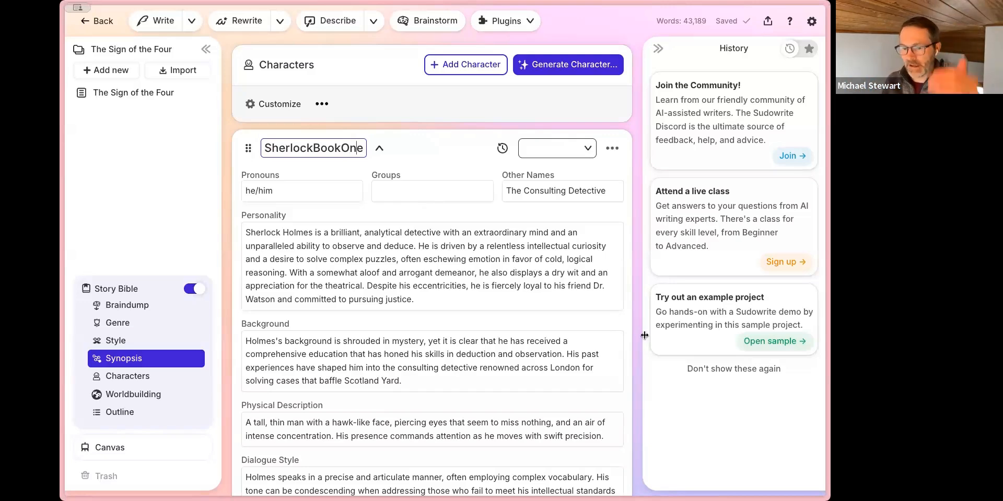
Shorten the SherlockBookOne character's name to Sherlock and collapse both Sherlock character cards
left_click_drag(312, 148, 381, 155)
key("BackSpace")
left_click(371, 148)
left_click(329, 149)
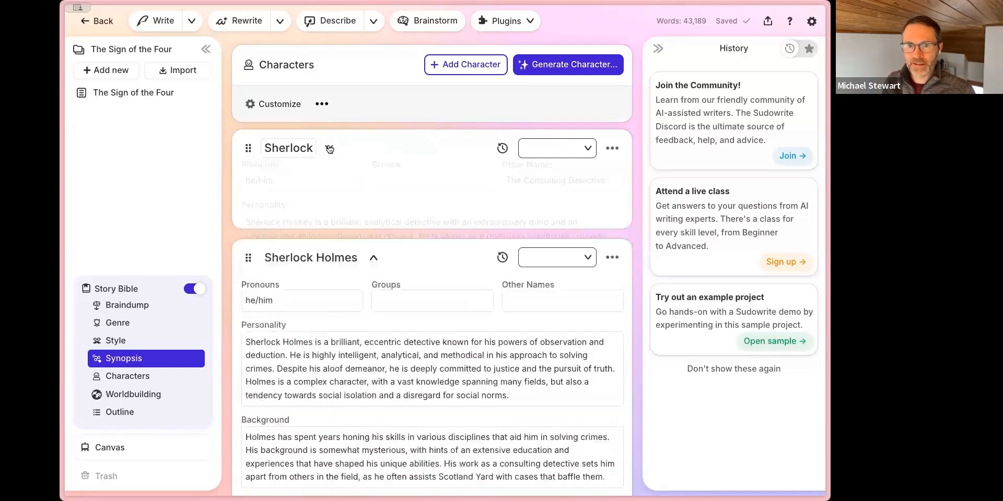
left_click(372, 198)
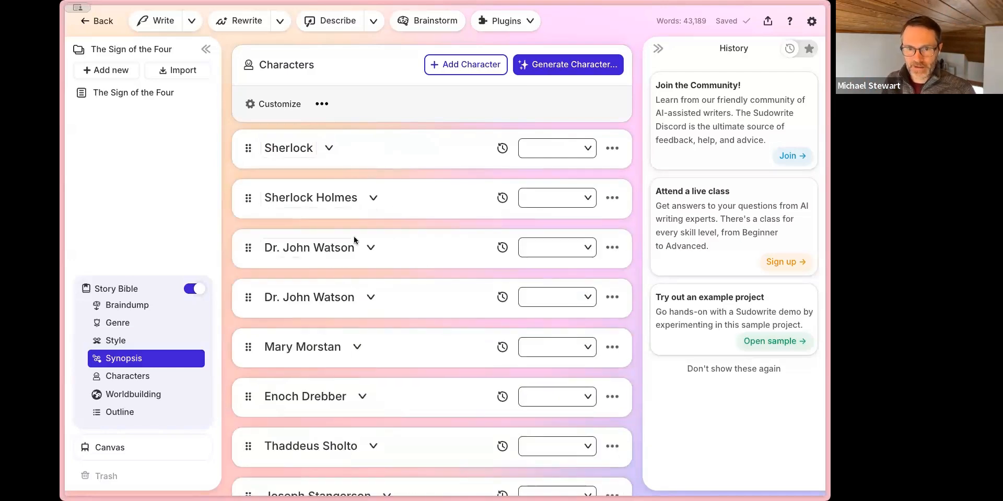
Look through the series' shared character list for duplicate entries and the combined cast of both books
scroll(383, 237, "up", 3)
scroll(410, 244, "down", 2)
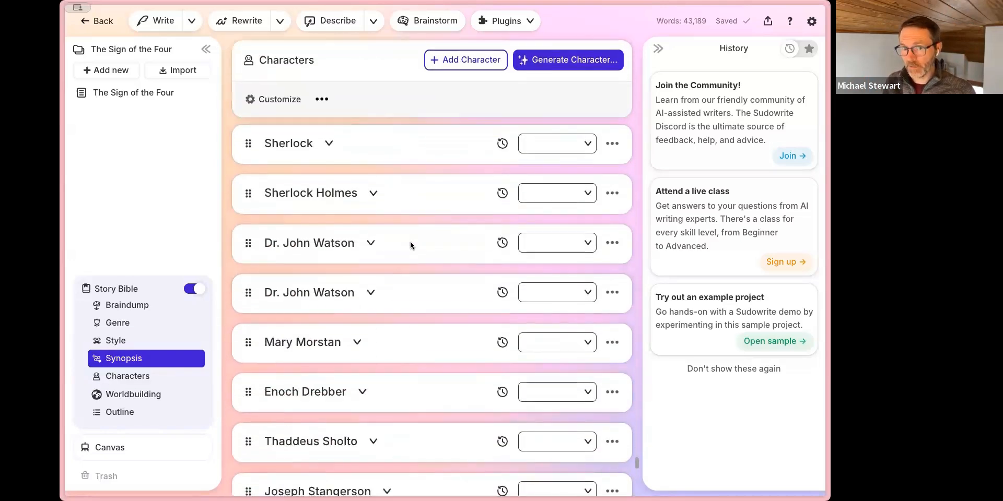
scroll(410, 242, "up", 1)
scroll(434, 199, "down", 1)
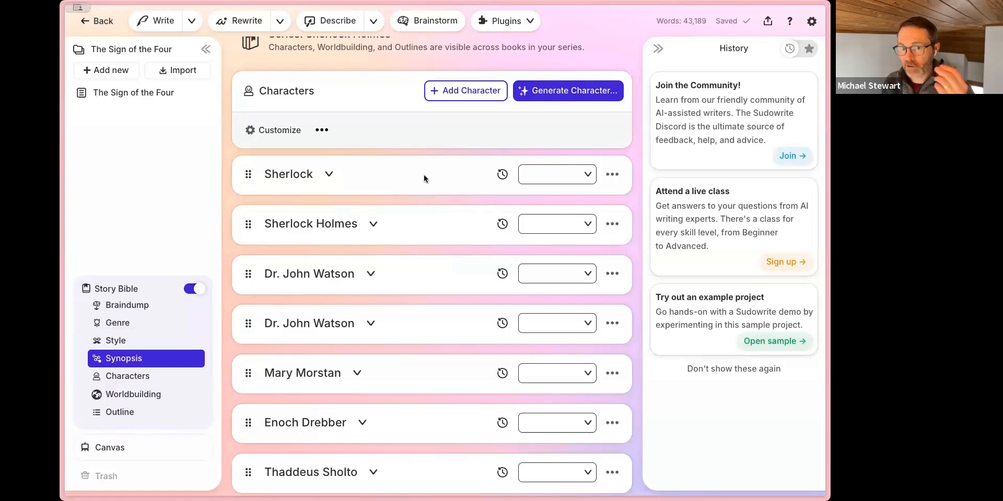
scroll(414, 313, "down", 5)
scroll(410, 302, "up", 5)
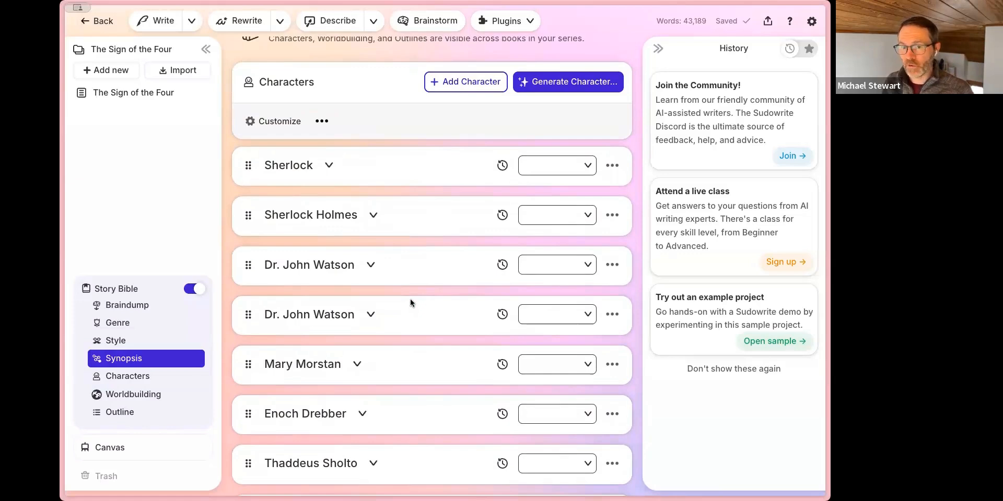
scroll(402, 166, "down", 1)
scroll(402, 166, "down", 1)
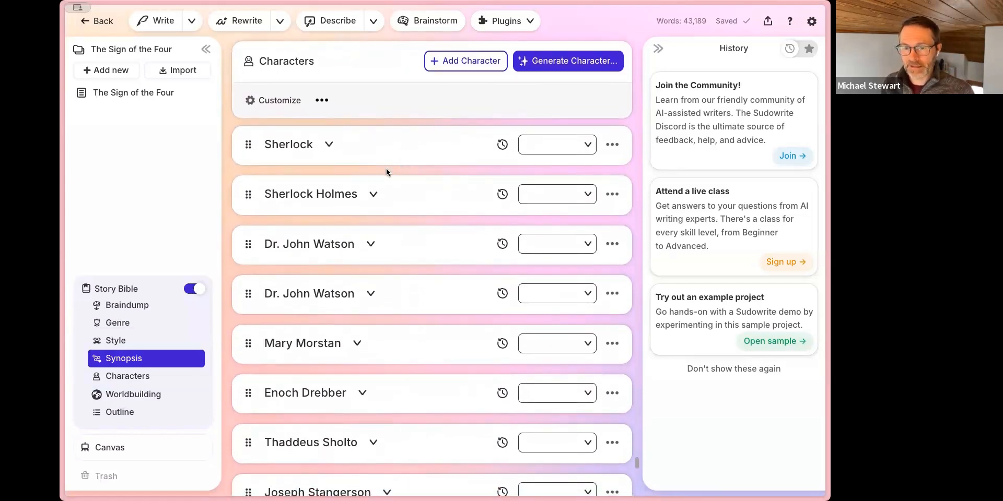
scroll(376, 235, "down", 3)
scroll(378, 233, "down", 1)
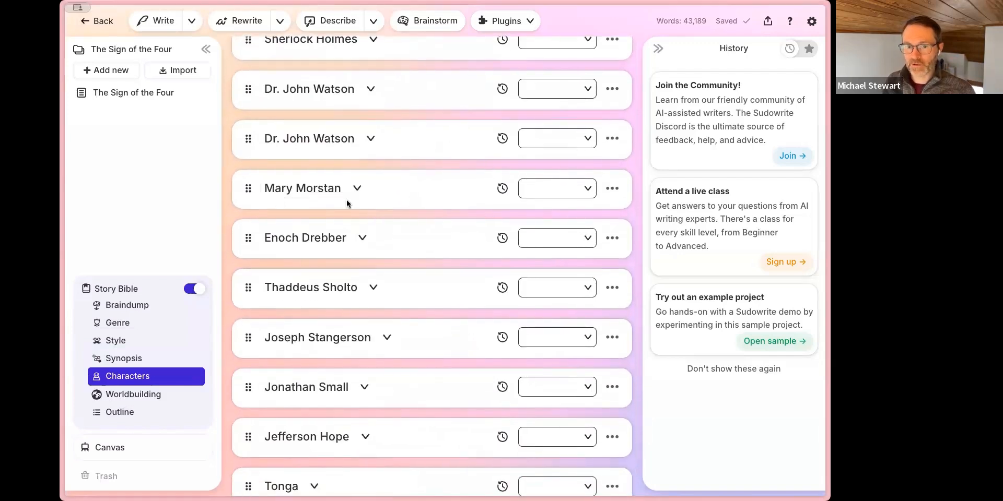
scroll(349, 202, "down", 1)
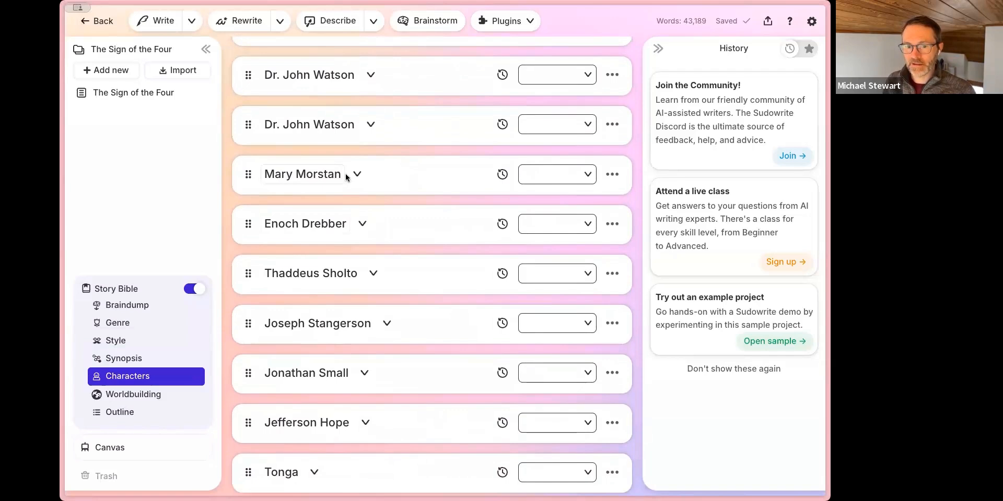
scroll(358, 190, "down", 3)
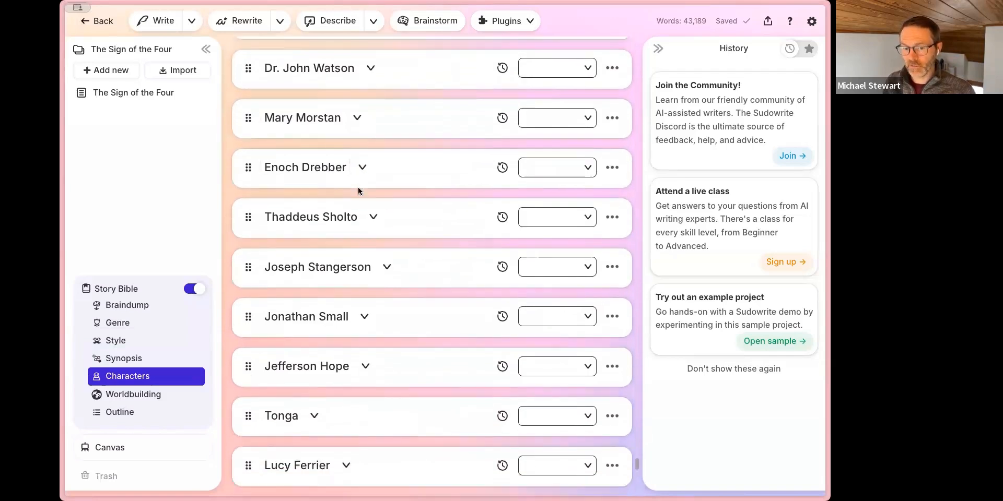
scroll(358, 191, "up", 9)
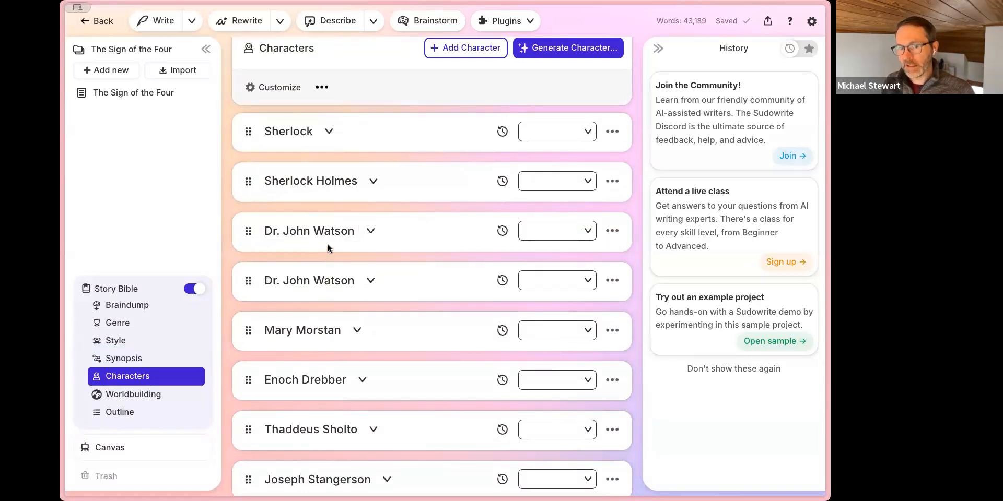
scroll(327, 245, "down", 3)
scroll(419, 245, "down", 3)
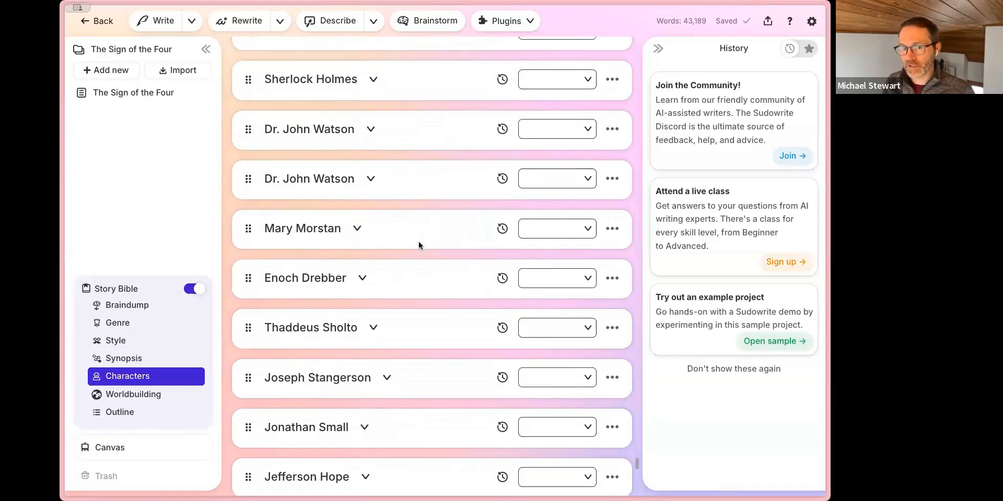
scroll(402, 238, "down", 7)
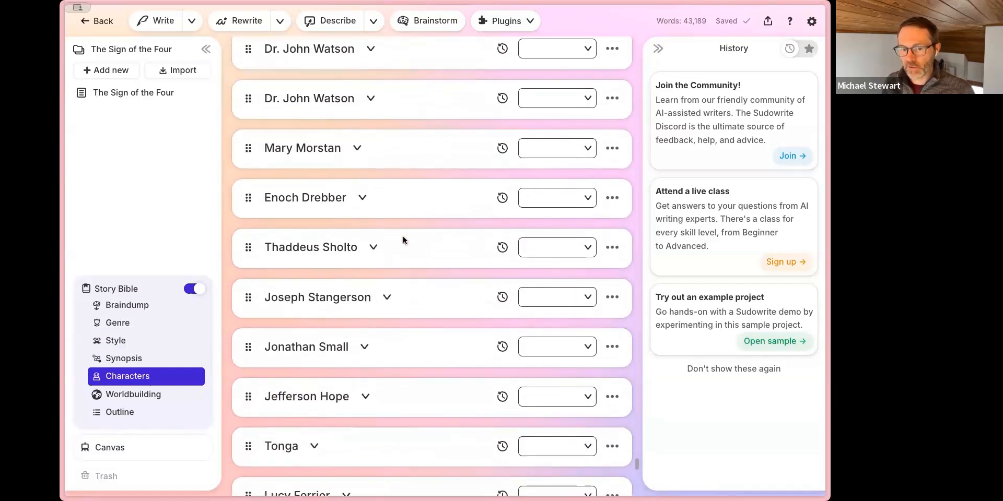
Create a new project in the Sherlock Holmes series and name it "Sherlock Holmes Three: Sherlock in Space"
left_click(94, 20)
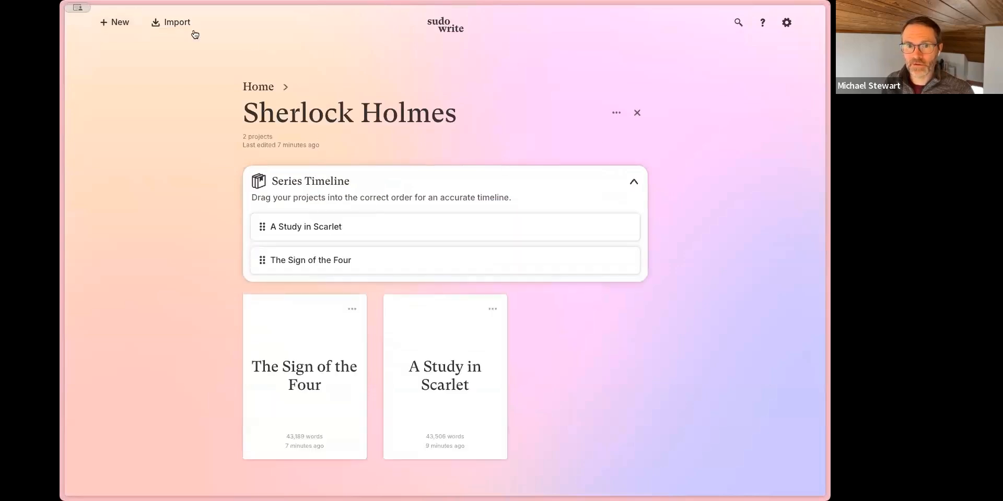
left_click(115, 22)
left_click(130, 53)
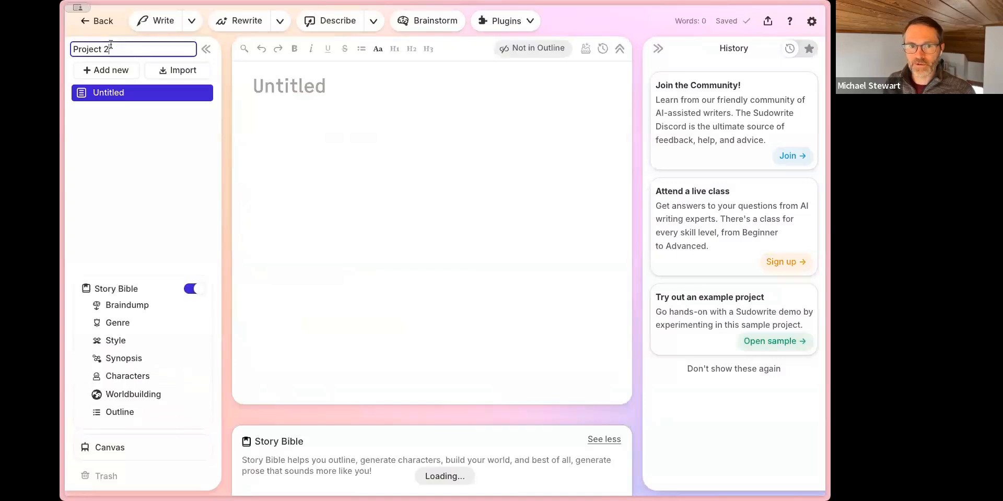
type("Sherlo")
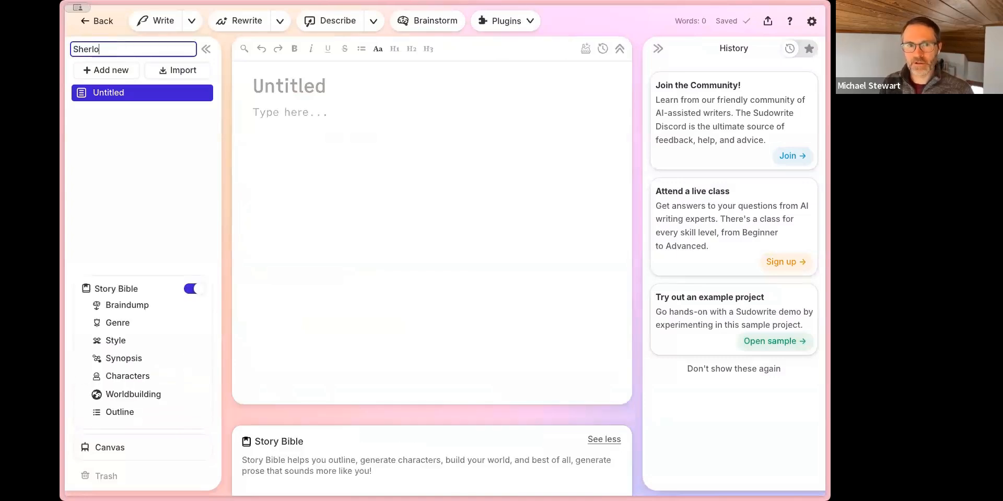
type("ck Holmes Three: Sherlock in")
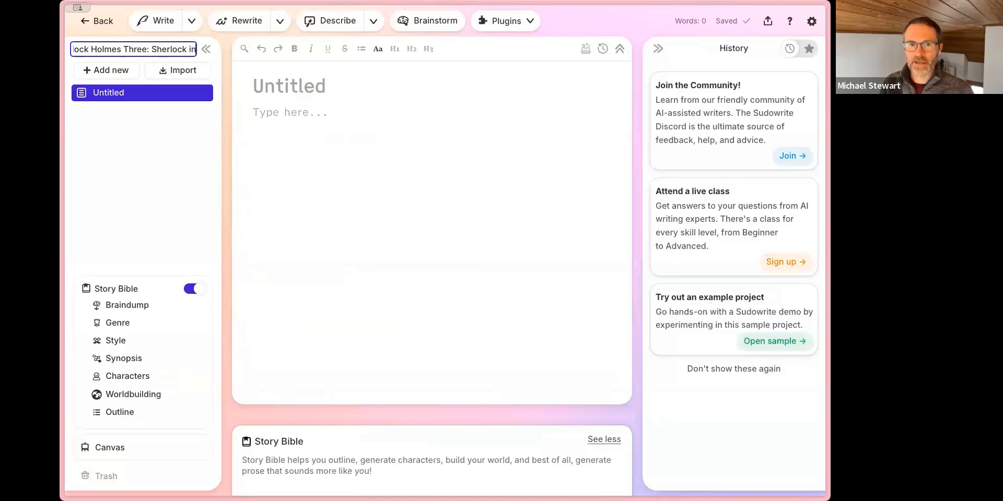
type(" Space")
key("Return")
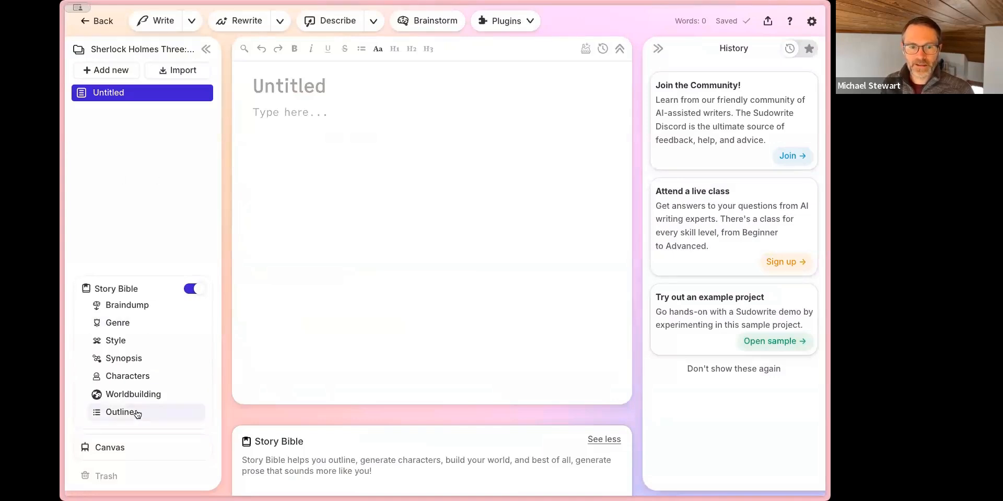
Open the new project's Story Bible characters and collapse the expanded character cards, including the second Dr. John Watson
left_click(127, 377)
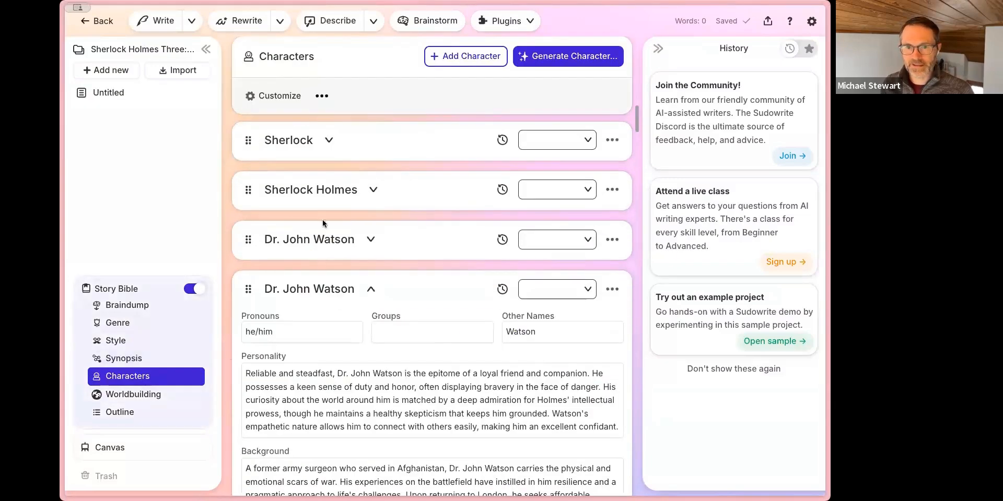
left_click(371, 288)
left_click(364, 387)
scroll(363, 382, "down", 7)
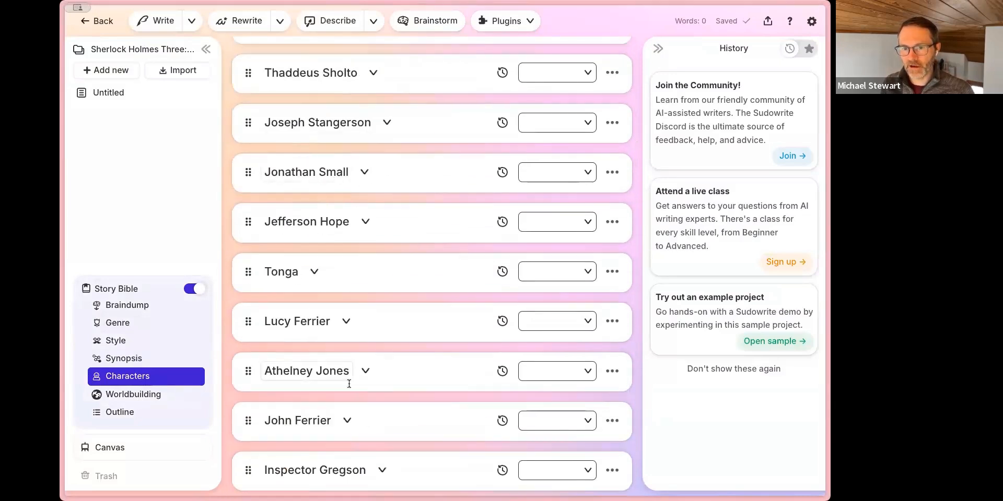
Expand Lucy Ferrier's character card, examine her details and collapse the card again
left_click(347, 323)
scroll(350, 321, "down", 3)
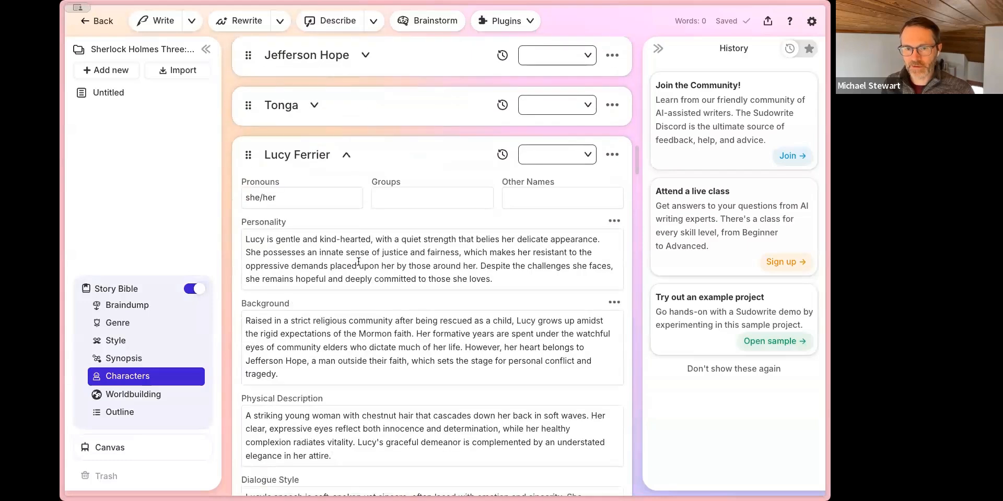
left_click(347, 156)
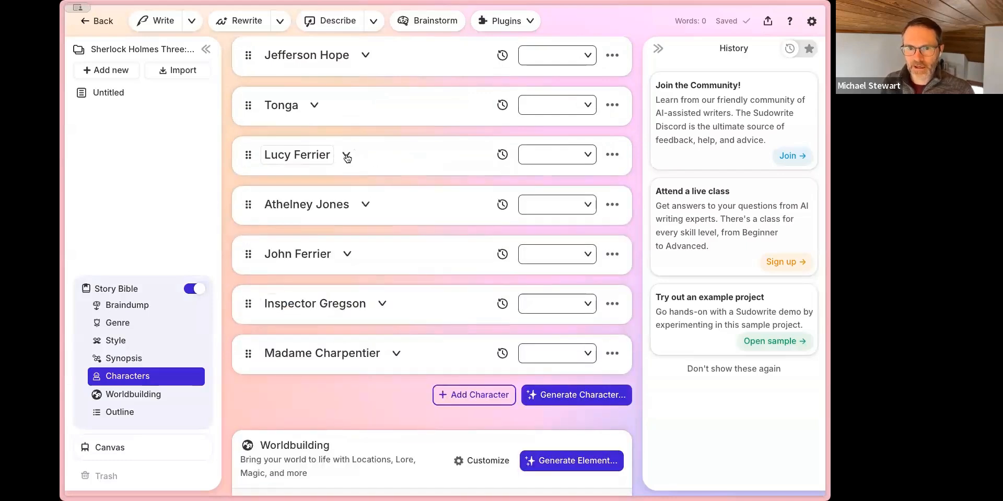
Set Athelney Jones, John Ferrier and Inspector Gregson to Never be used by the AI and check their visibility indicators
scroll(366, 172, "down", 1)
scroll(612, 277, "up", 2)
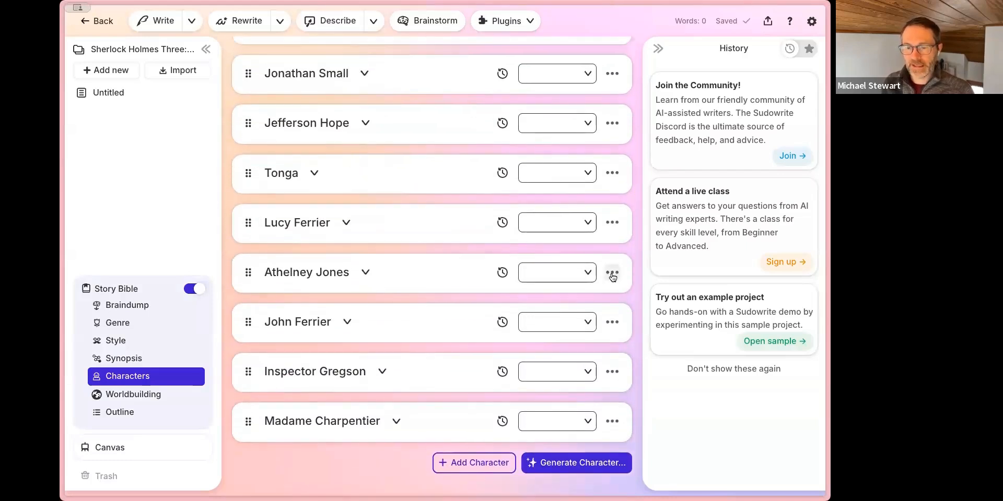
scroll(612, 278, "up", 1)
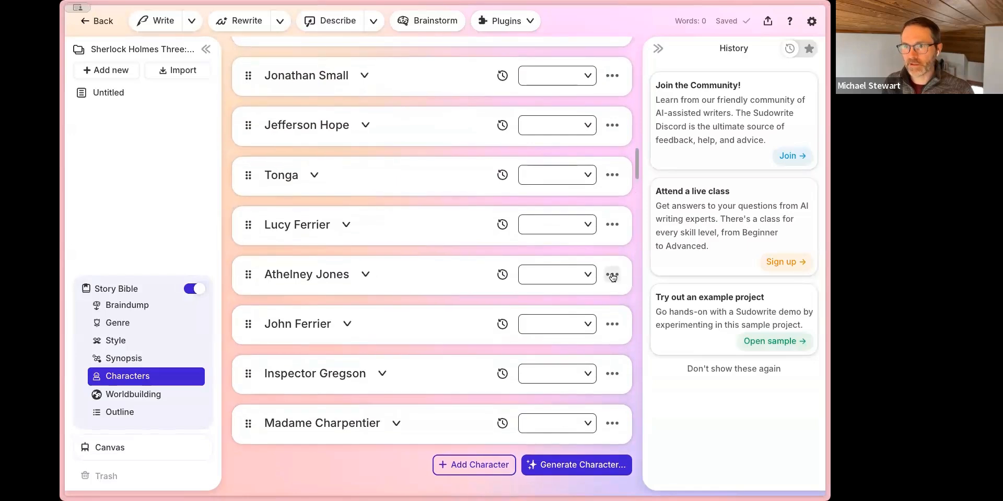
left_click(612, 275)
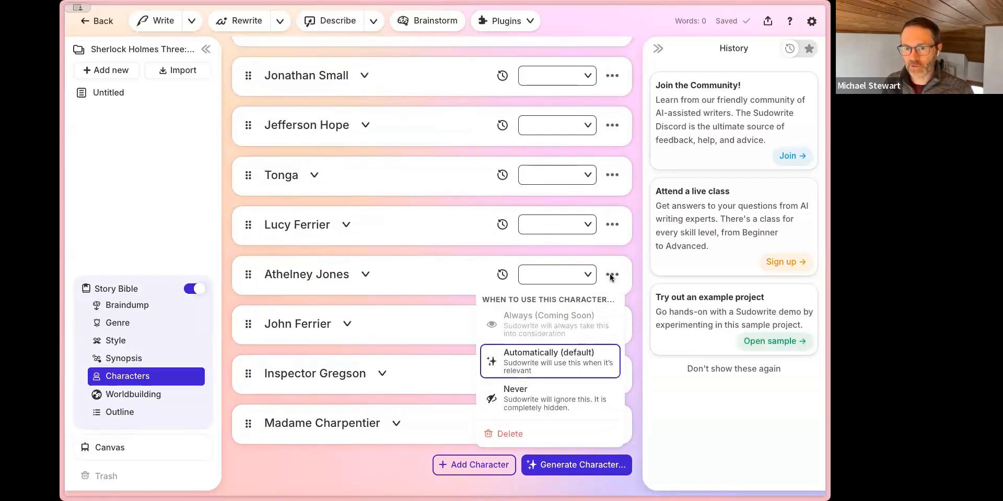
left_click(514, 404)
left_click(616, 325)
left_click(543, 455)
left_click(614, 372)
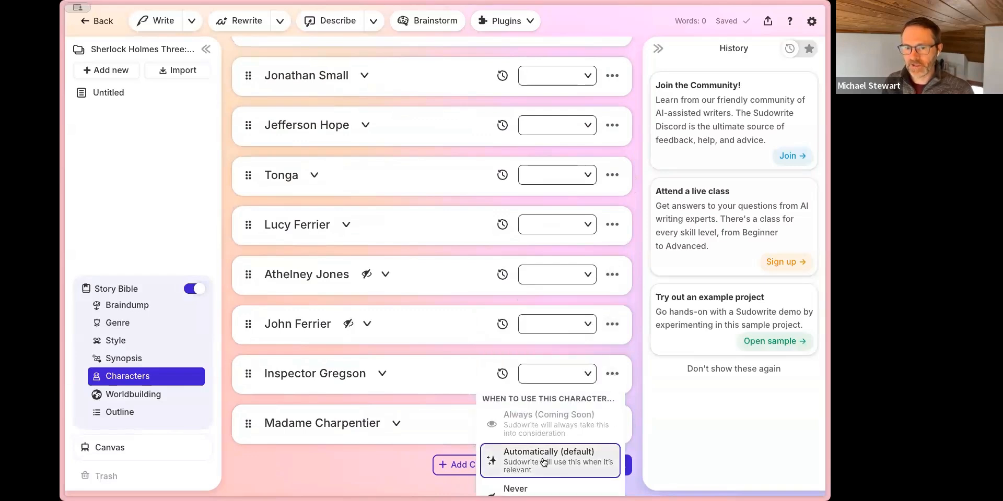
scroll(522, 467, "down", 1)
left_click(520, 470)
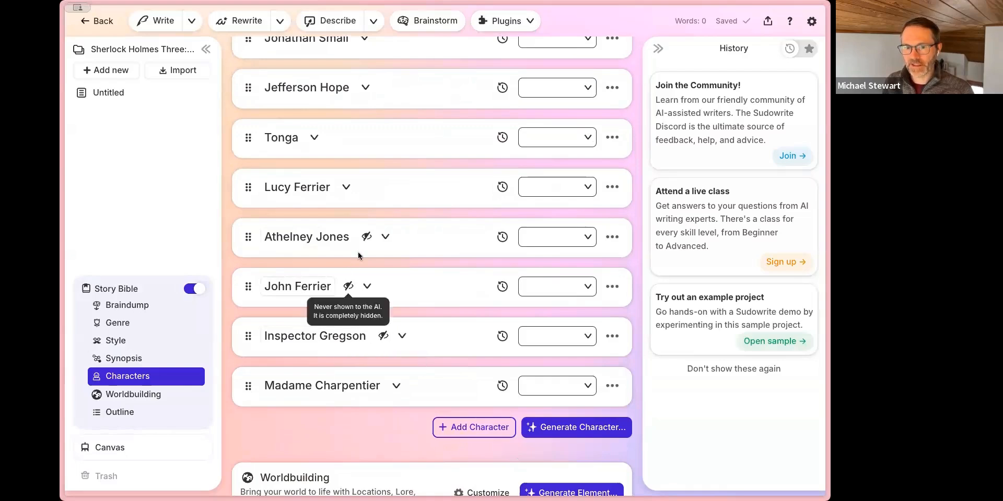
mouse_move(380, 335)
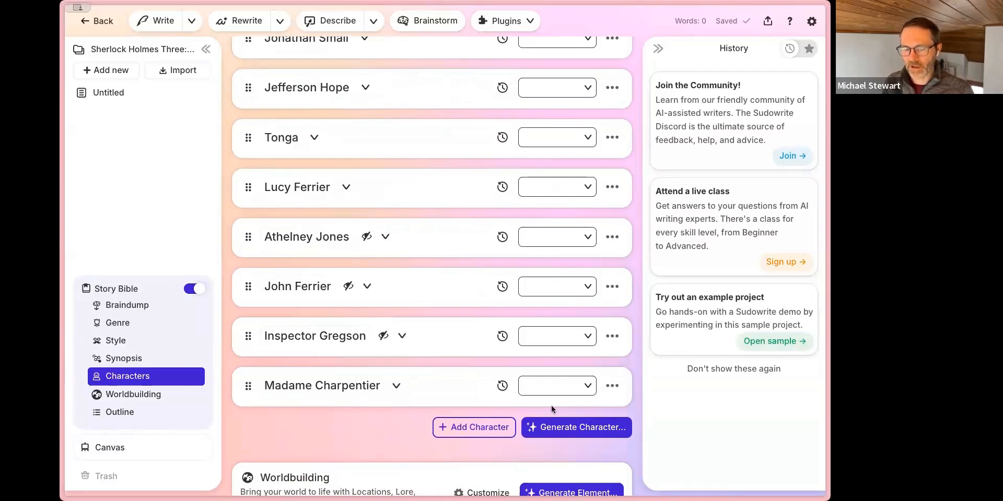
scroll(387, 358, "down", 1)
mouse_move(367, 197)
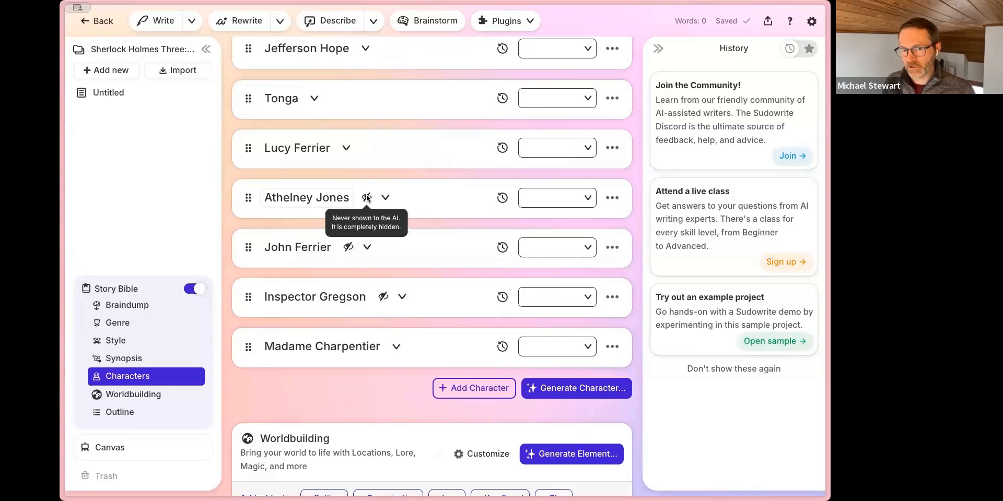
Set when the AI uses Athelney Jones back to Automatically (default)
mouse_move(345, 250)
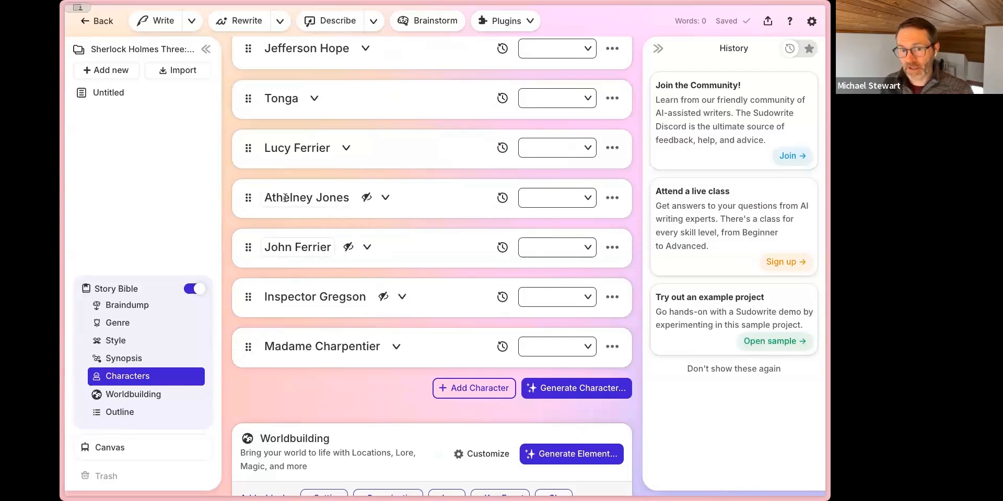
left_click(310, 200)
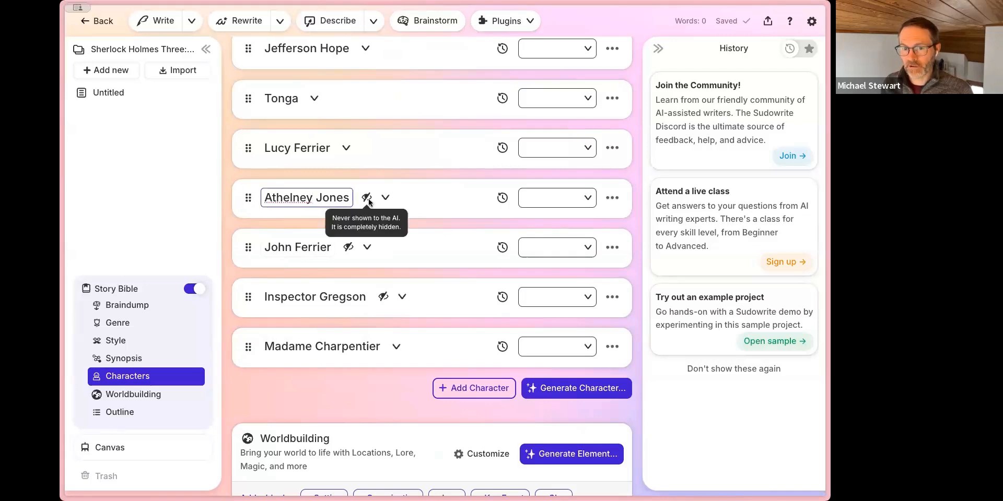
left_click(611, 198)
left_click(588, 279)
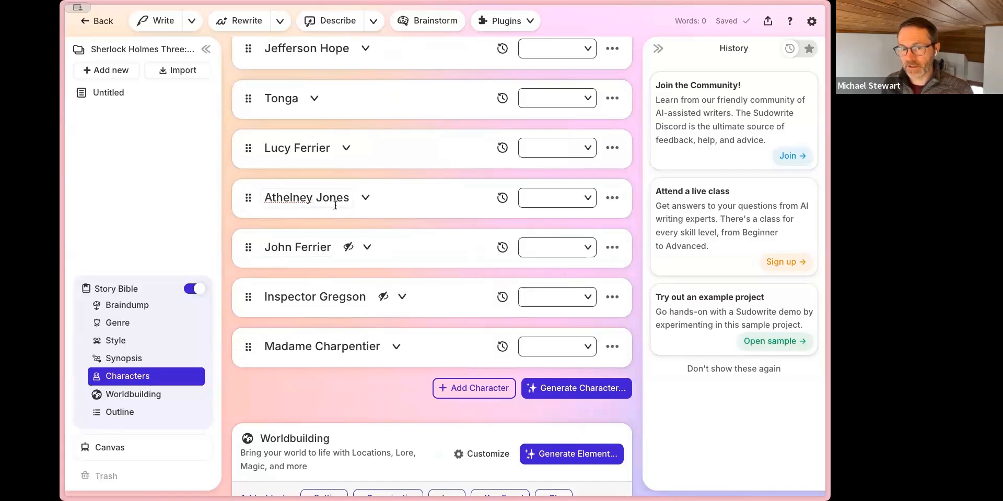
Expand Athelney Jones's character card, examine his details and collapse the card again
left_click_drag(266, 197, 312, 197)
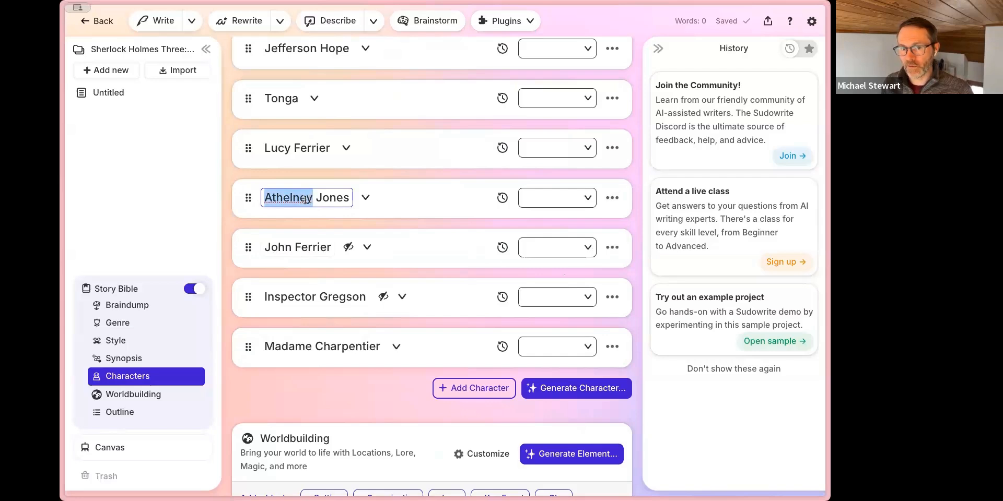
triple_click(306, 200)
left_click(365, 199)
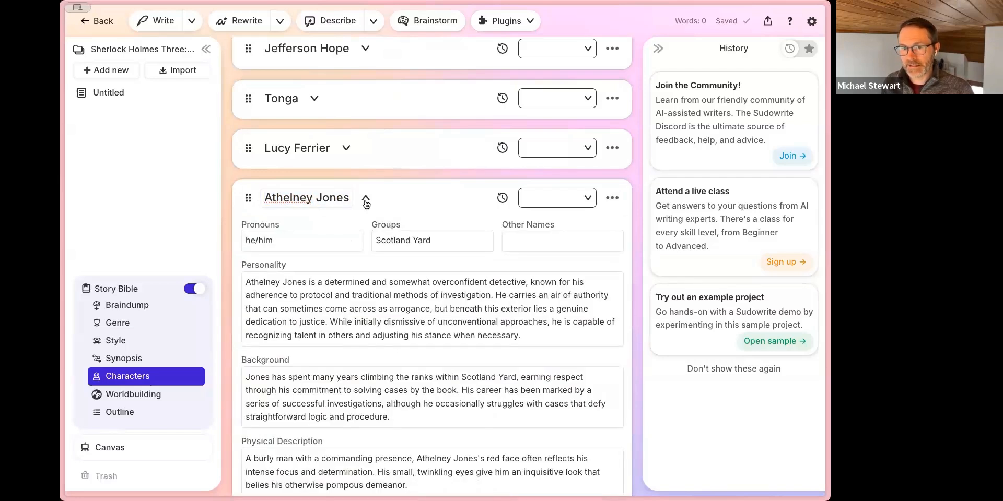
left_click(367, 201)
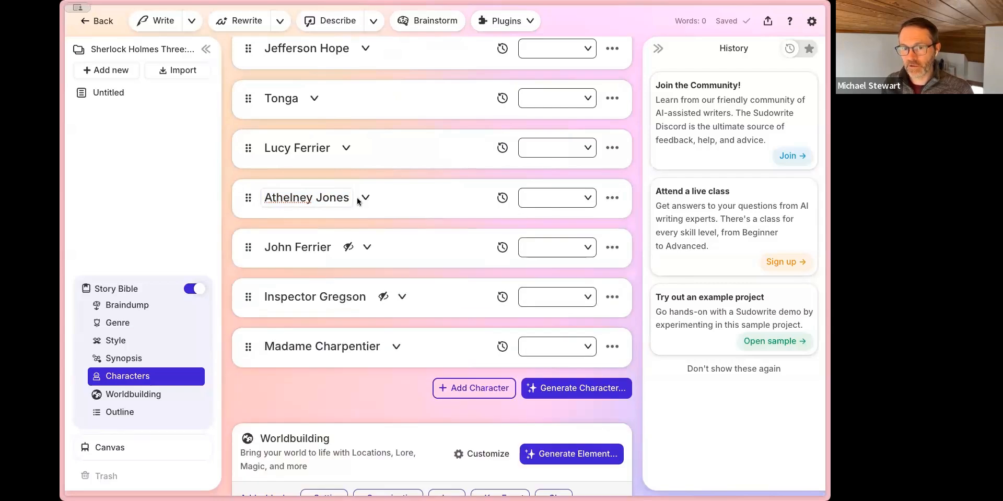
Hide Athelney Jones from the AI again by setting his usage to Never
double_click(286, 297)
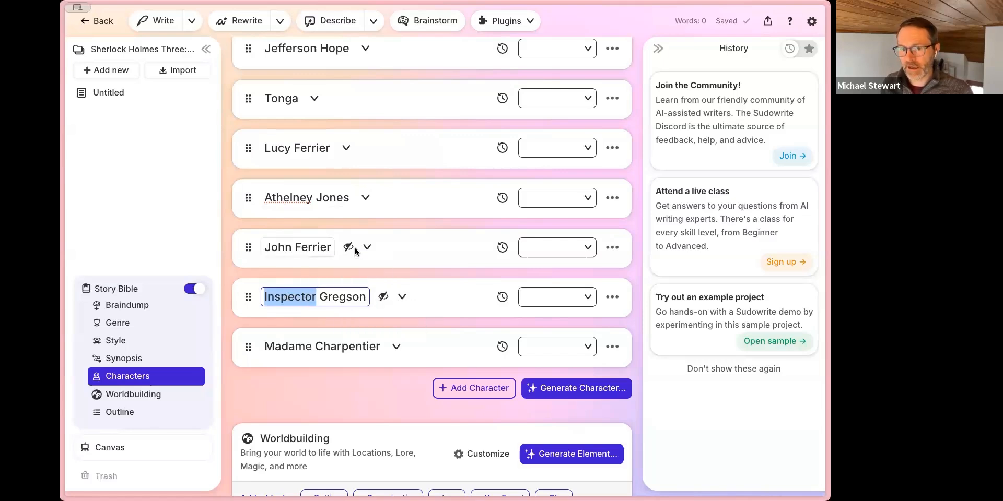
left_click(610, 199)
left_click(610, 200)
left_click(519, 315)
scroll(393, 251, "down", 1)
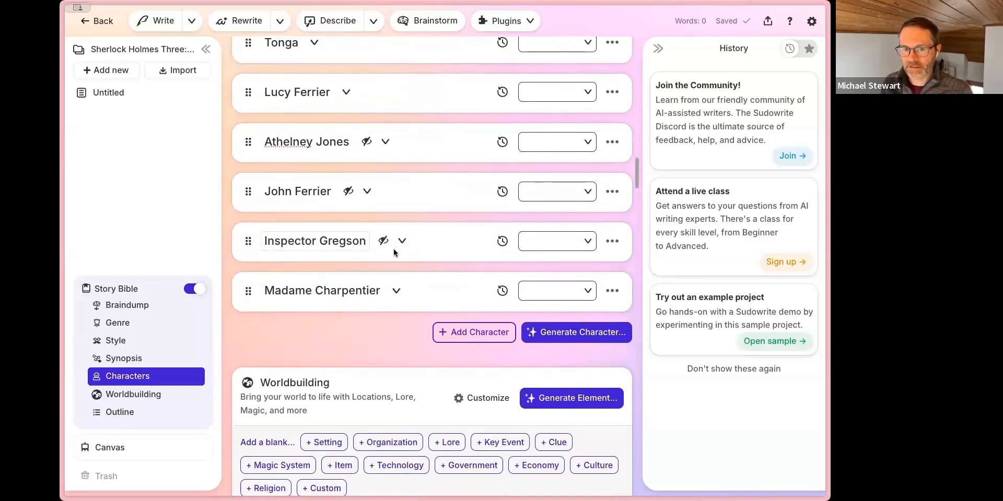
scroll(393, 250, "up", 3)
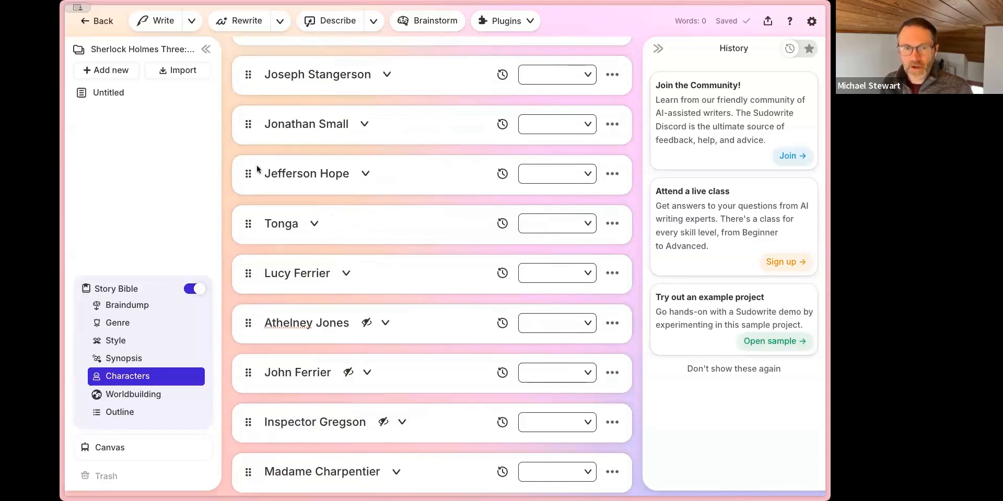
Return to the Sherlock Holmes series and open the Story Bible characters of A Study in Scarlet
left_click(97, 21)
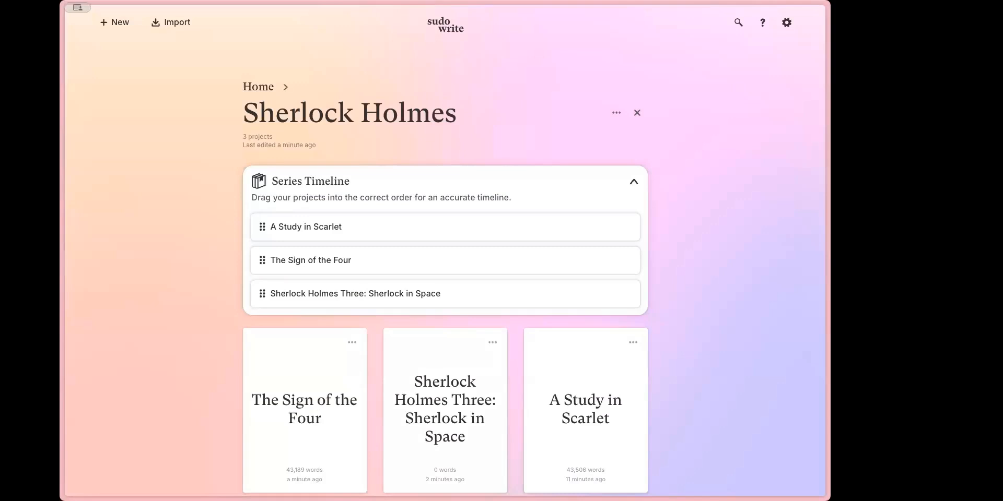
left_click(589, 398)
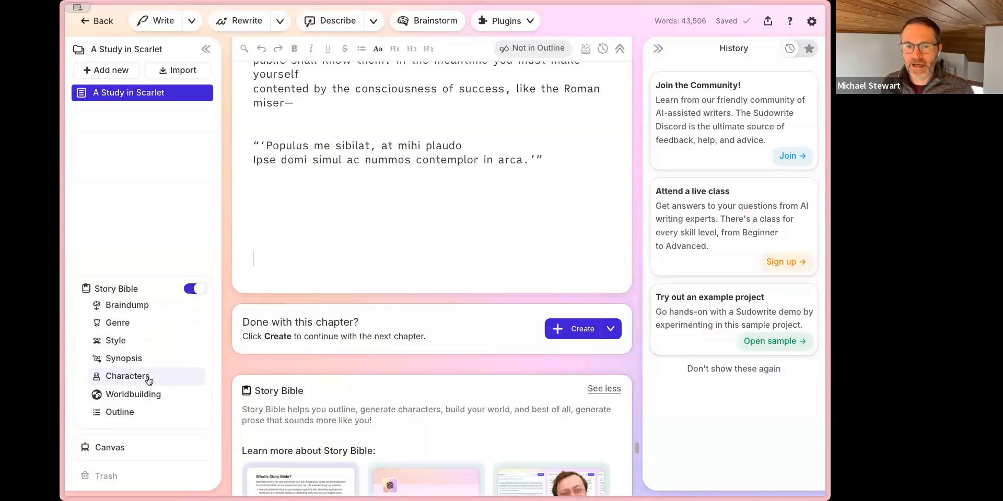
left_click(148, 377)
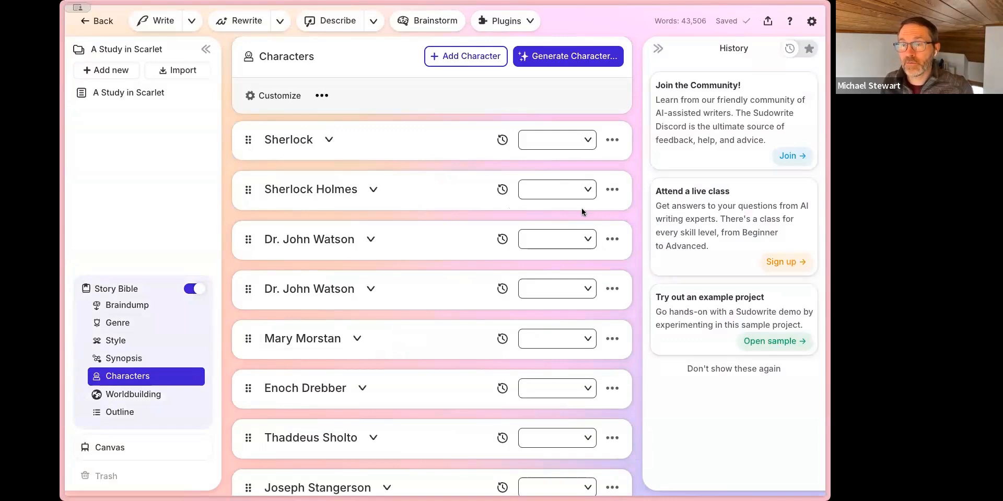
Check the AI usage options of Enoch Drebber and Jonathan Small in A Study in Scarlet without changing them
scroll(515, 281, "down", 2)
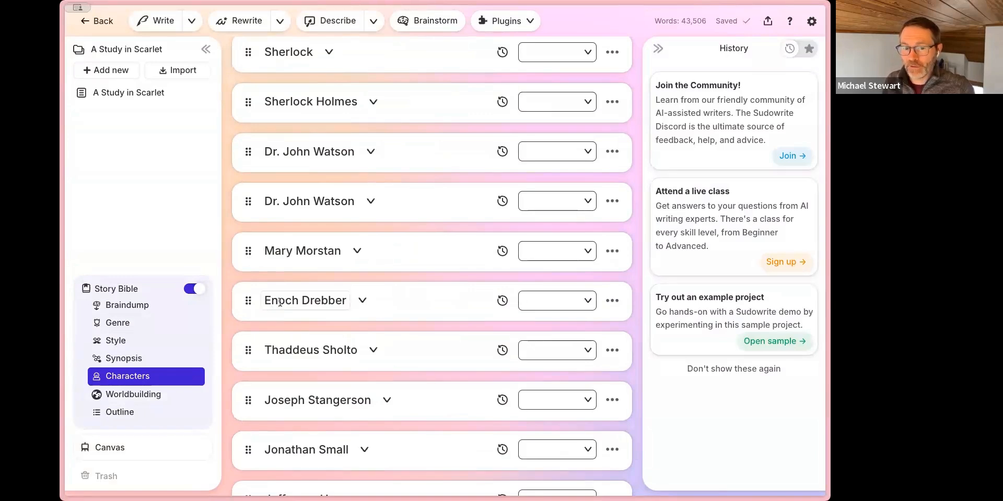
left_click(613, 306)
left_click(637, 306)
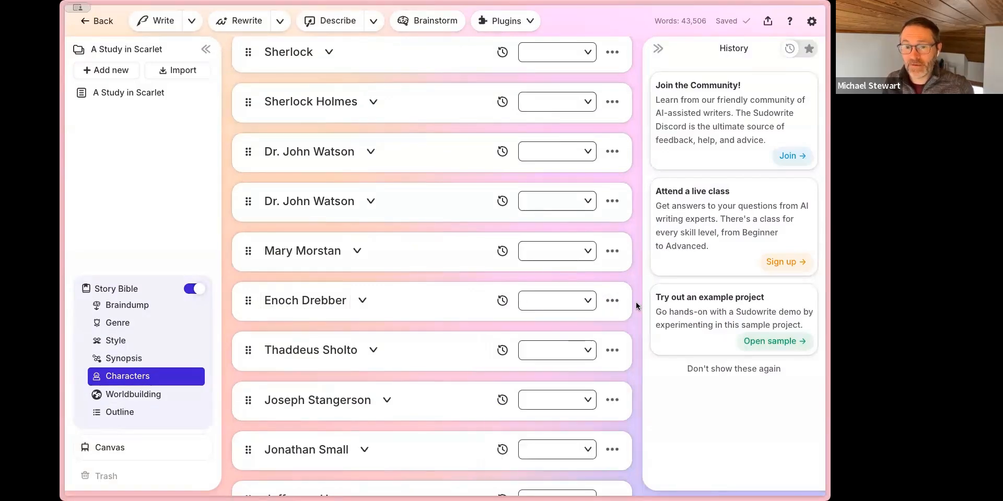
scroll(424, 308, "down", 2)
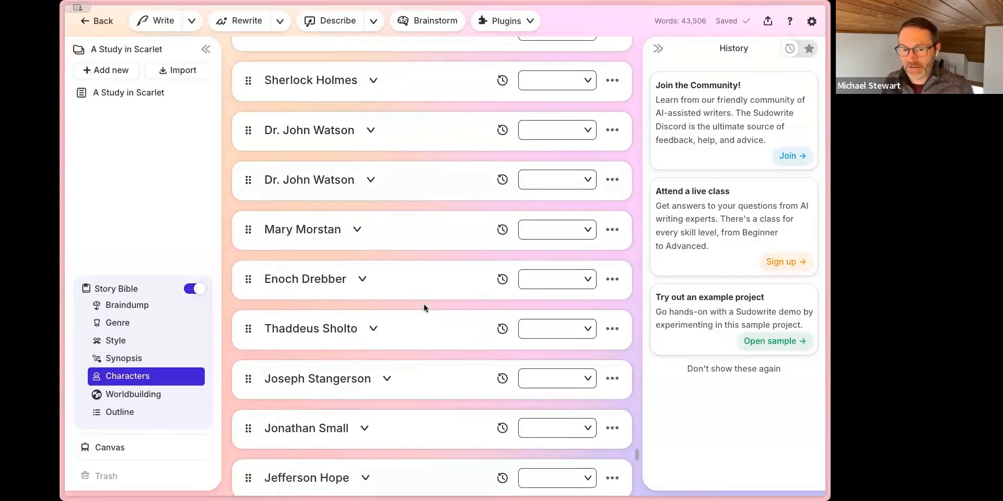
scroll(486, 323, "down", 2)
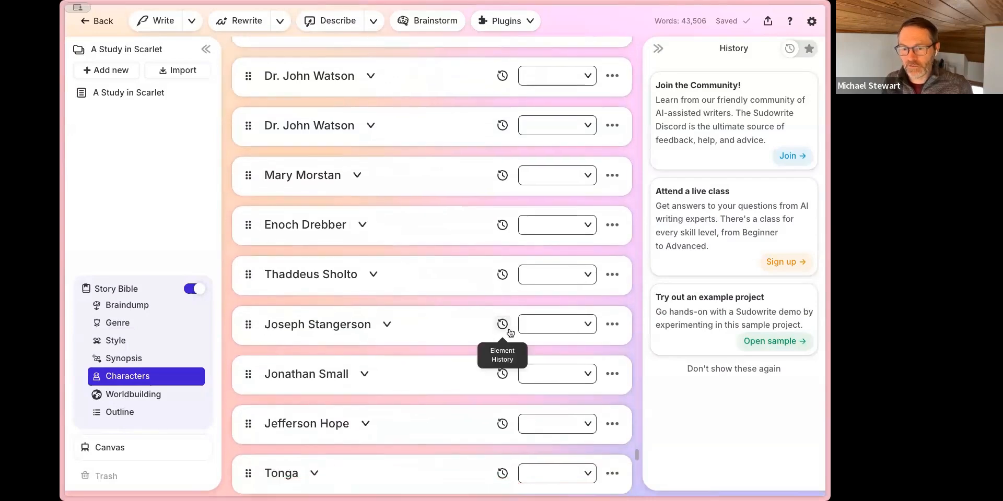
scroll(634, 339, "down", 1)
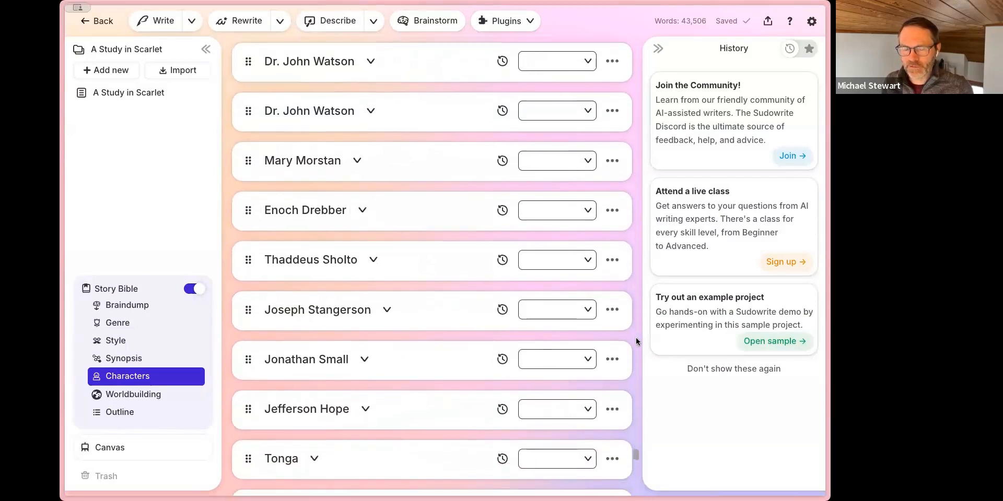
scroll(634, 340, "down", 1)
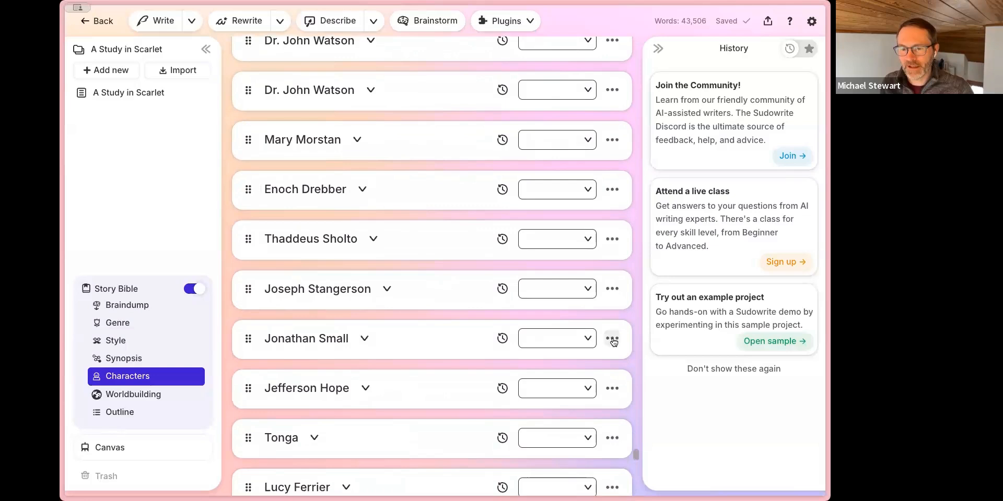
left_click(612, 341)
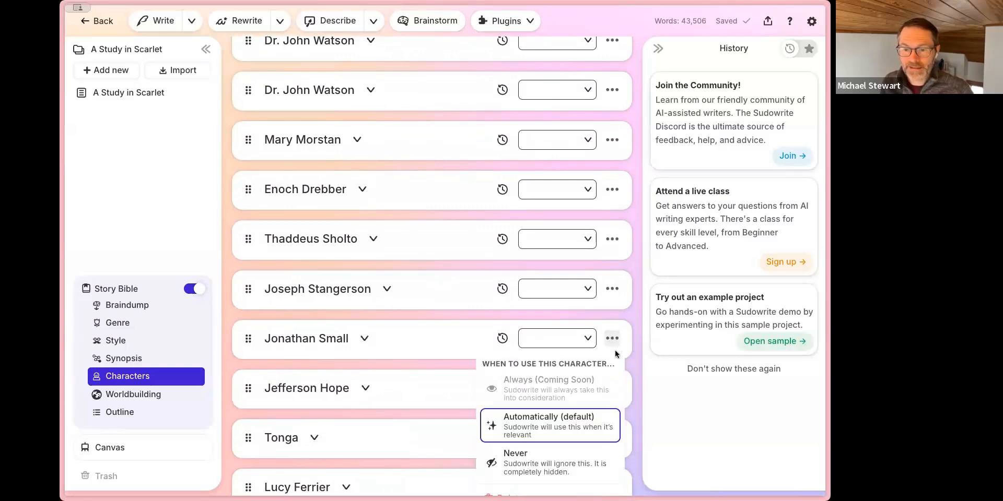
left_click(639, 348)
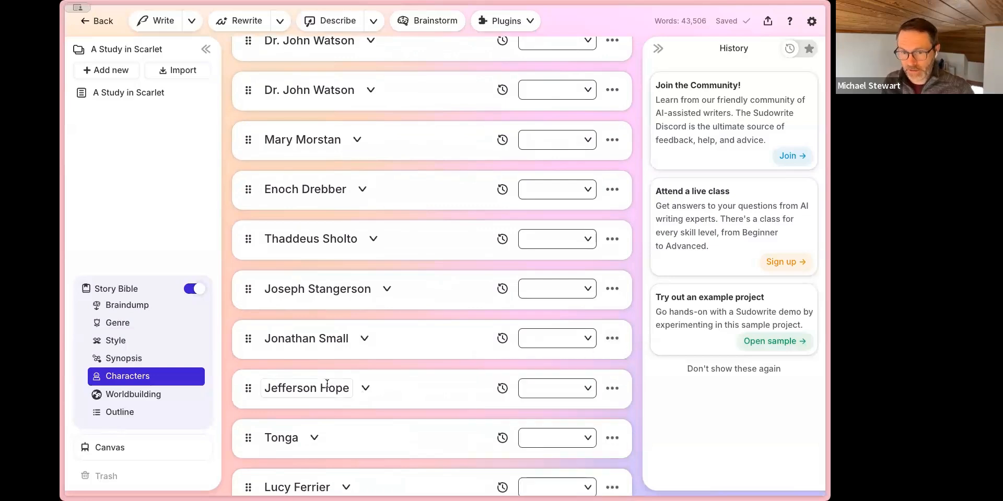
Expand and collapse Jonathan Small's character card to examine his details, and review the visibility indicators across the character list
triple_click(283, 340)
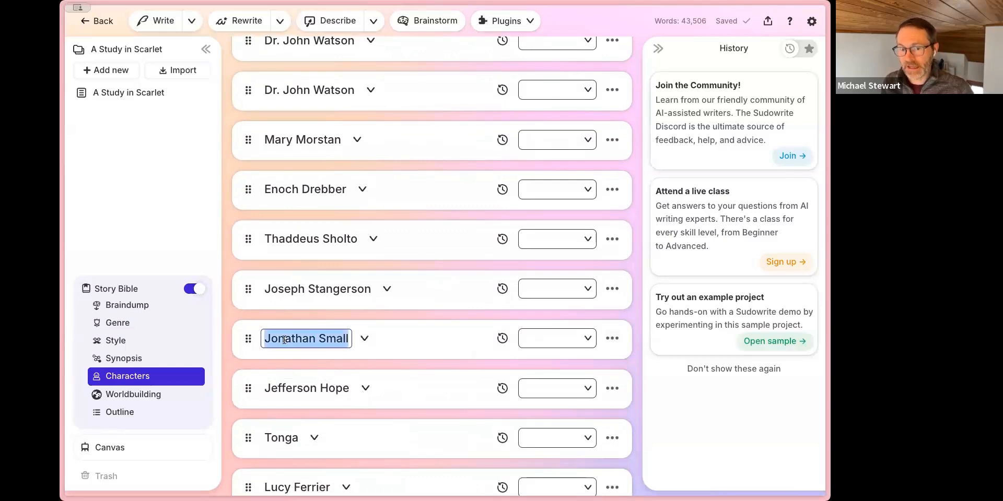
left_click(292, 364)
triple_click(292, 341)
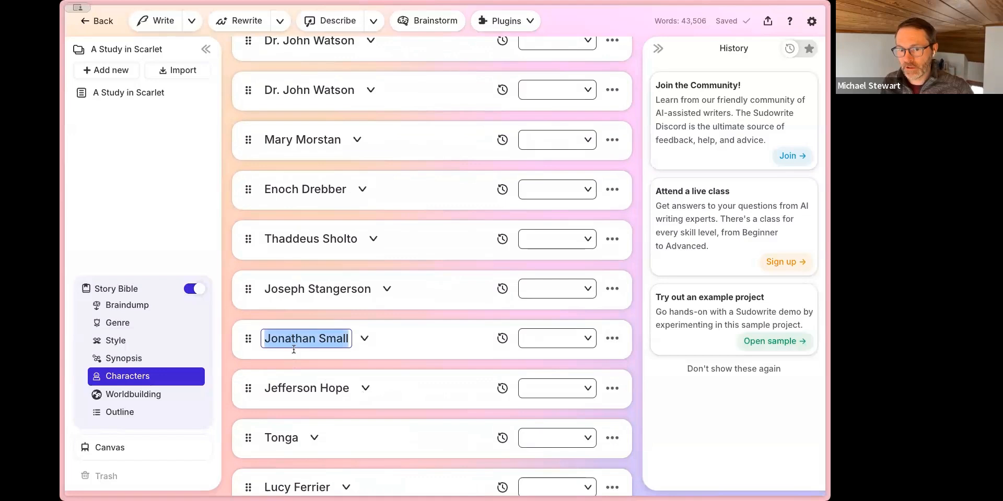
double_click(337, 340)
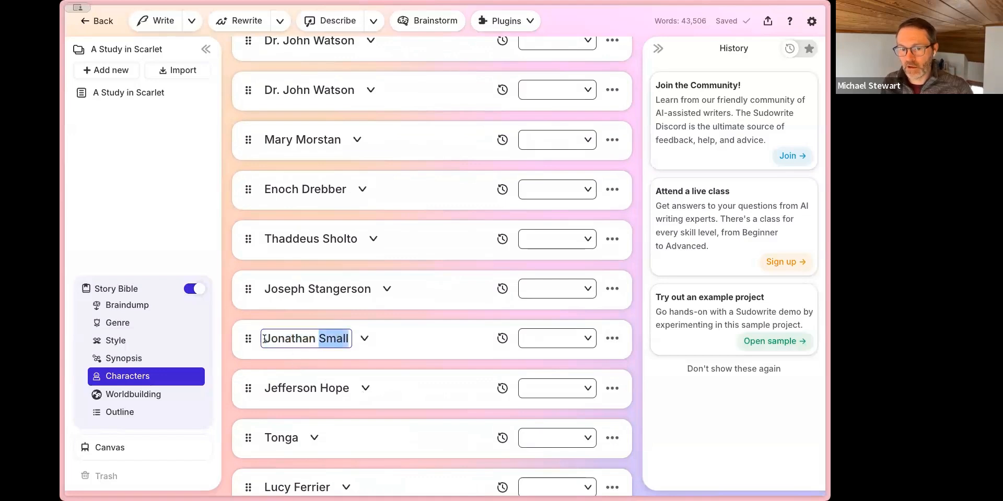
double_click(283, 339)
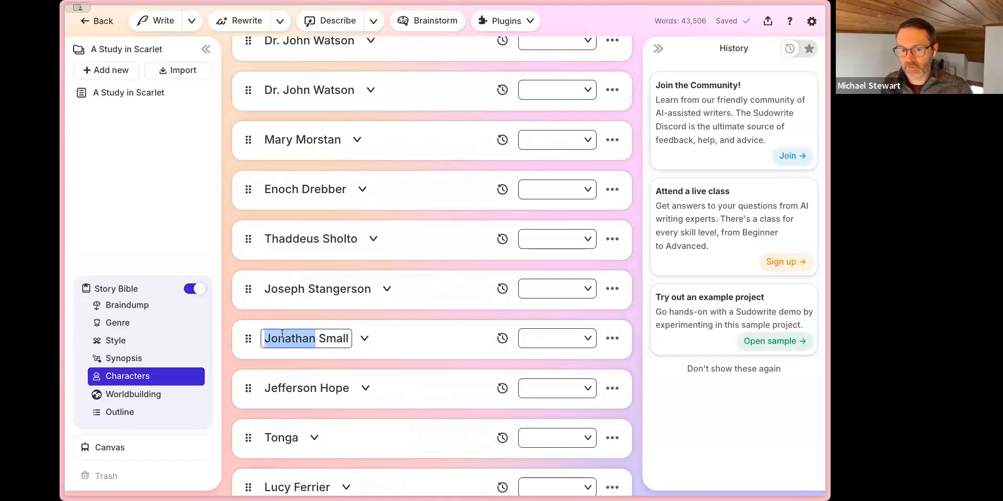
left_click(364, 340)
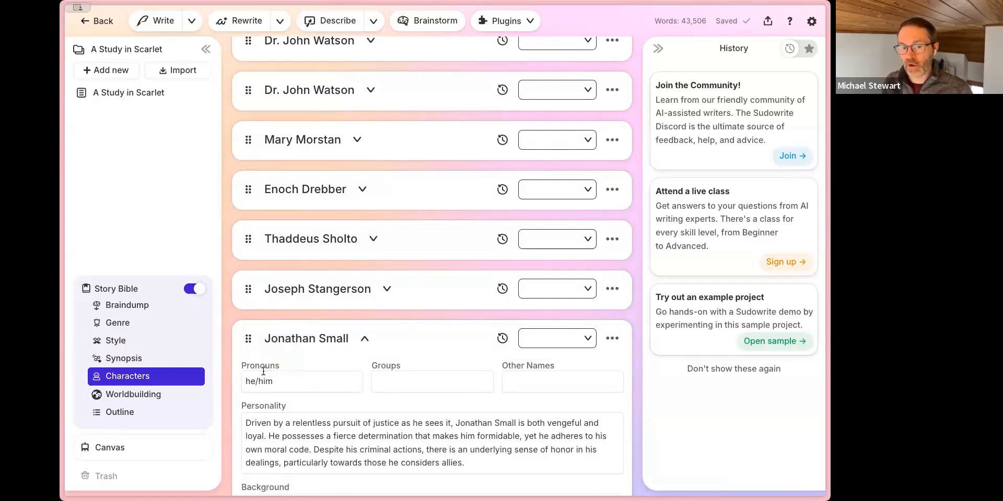
left_click(364, 339)
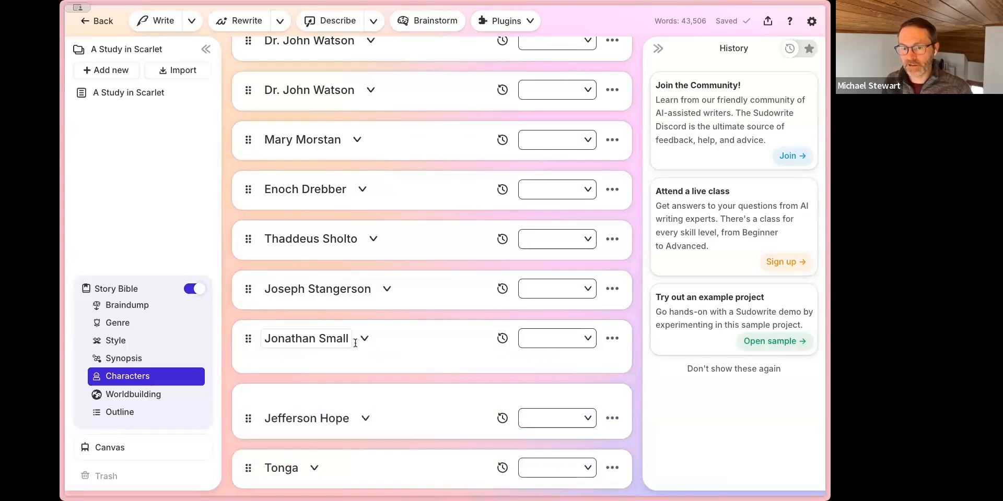
scroll(436, 344, "down", 2)
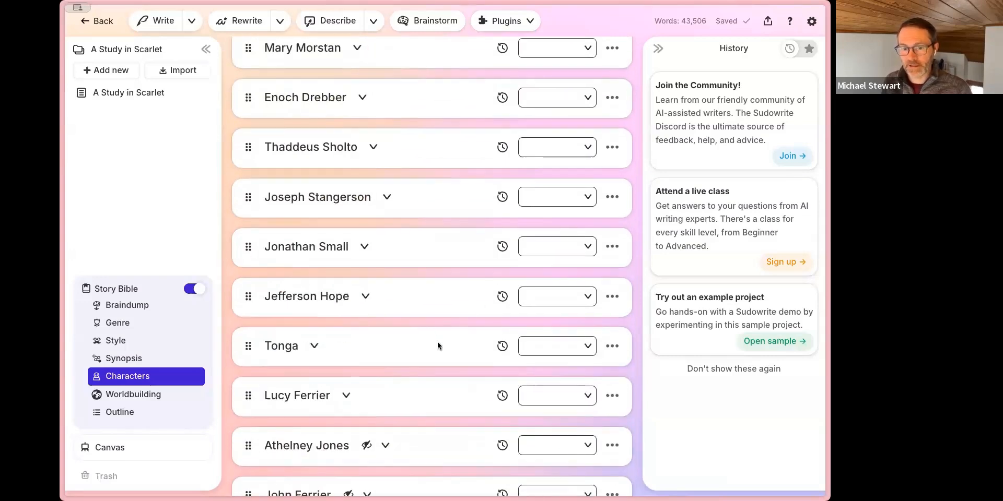
scroll(437, 345, "down", 2)
scroll(434, 347, "up", 2)
scroll(433, 347, "up", 5)
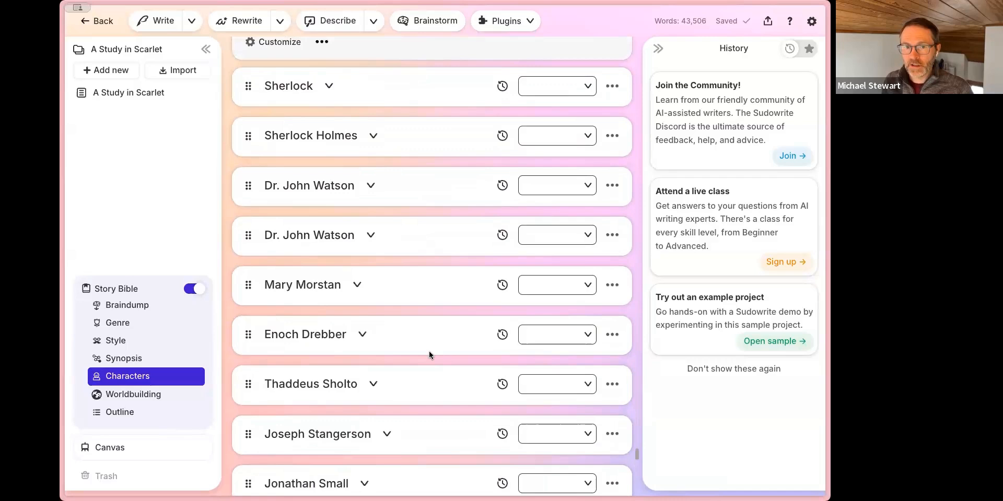
In Sherlock Holmes Three: Sherlock in Space, set Sherlock Holmes, the second Dr. John Watson and Thaddeus Sholto to Never be used by the AI
left_click(103, 21)
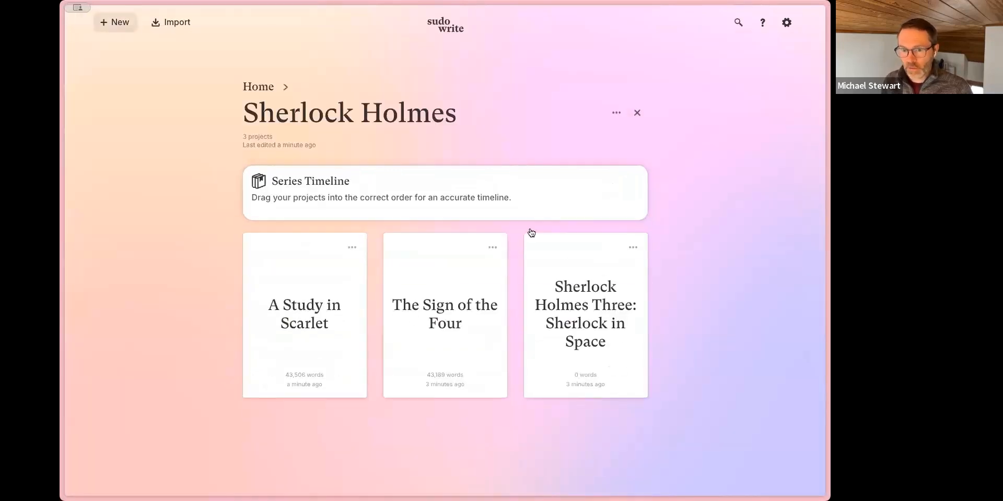
left_click(606, 371)
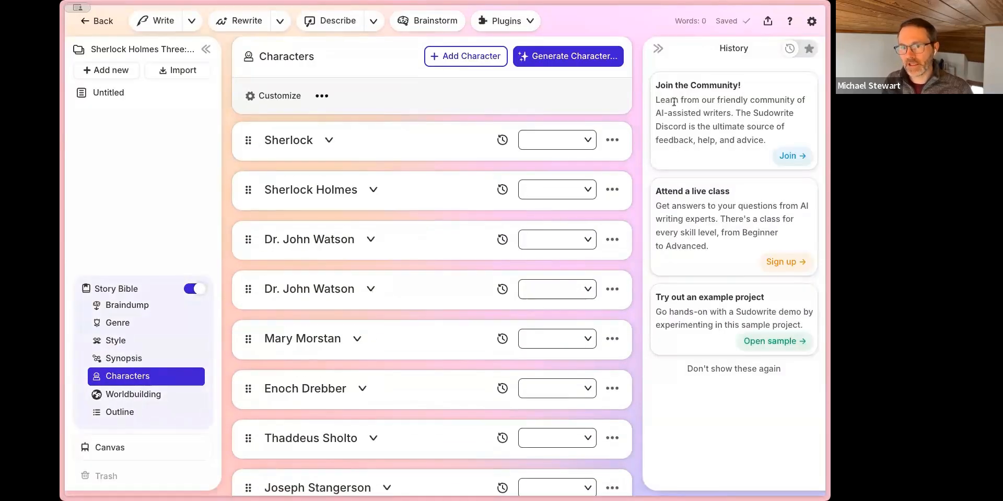
left_click(612, 190)
left_click(543, 313)
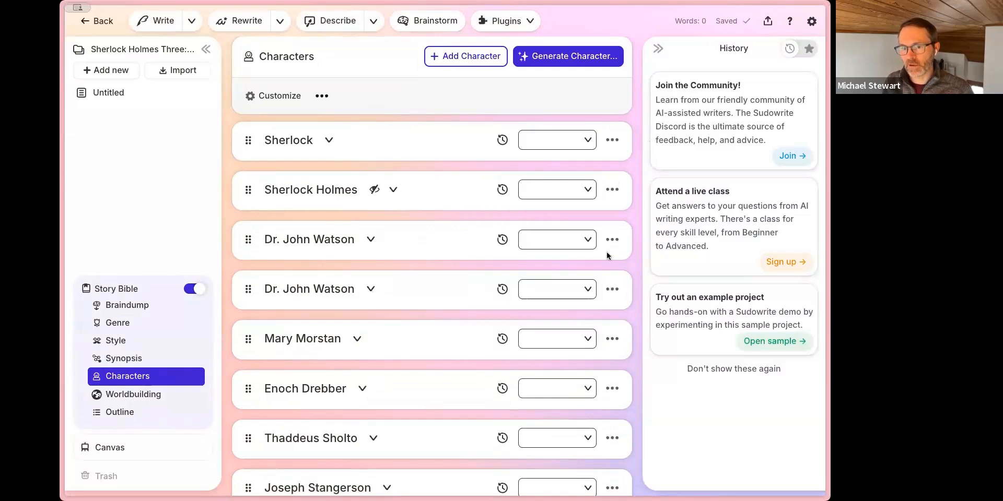
left_click(612, 290)
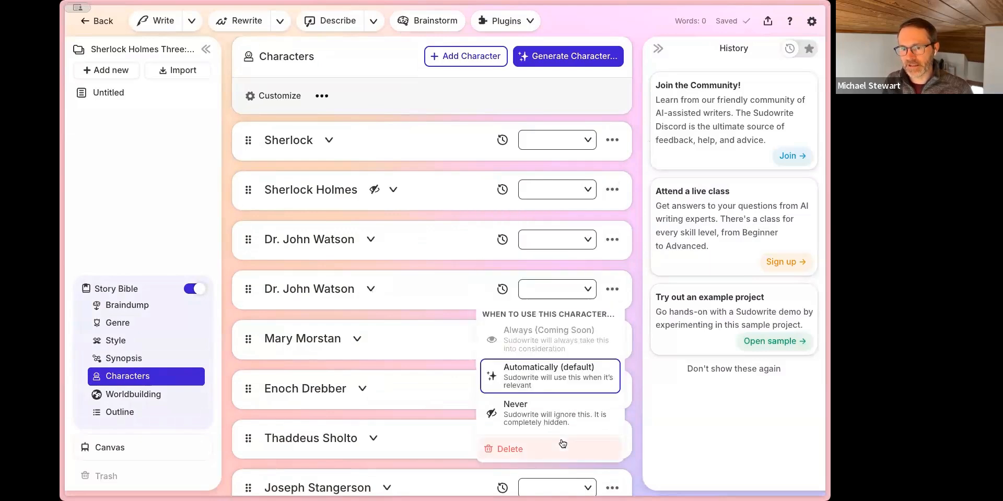
left_click(556, 412)
scroll(612, 378, "down", 2)
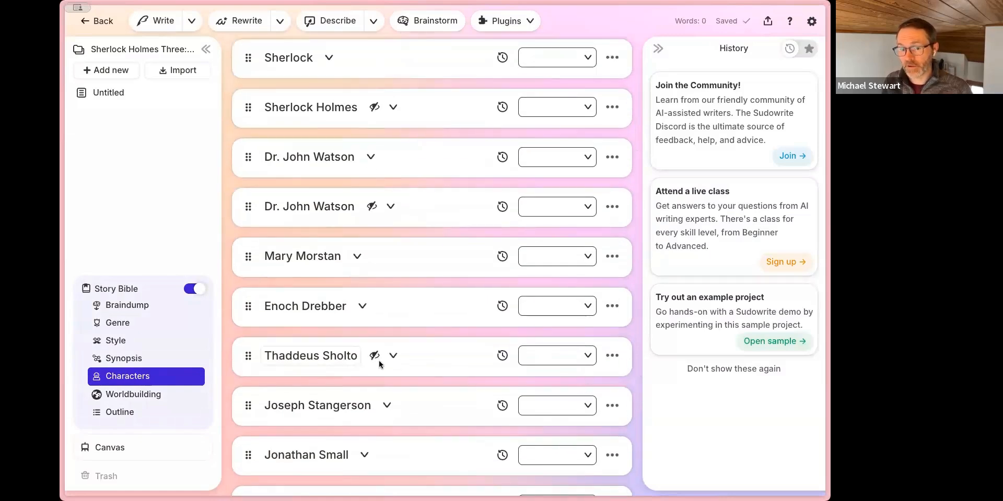
mouse_move(375, 355)
scroll(419, 264, "up", 2)
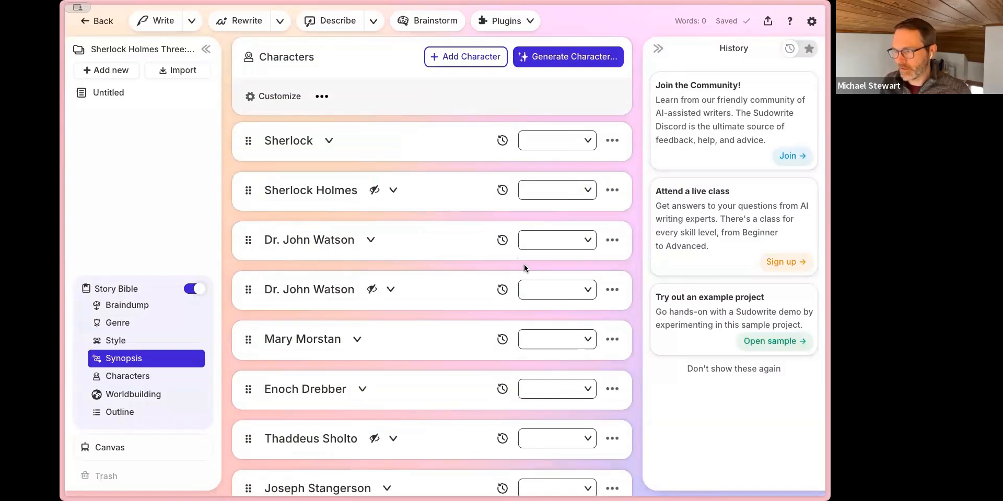
scroll(525, 261, "down", 8)
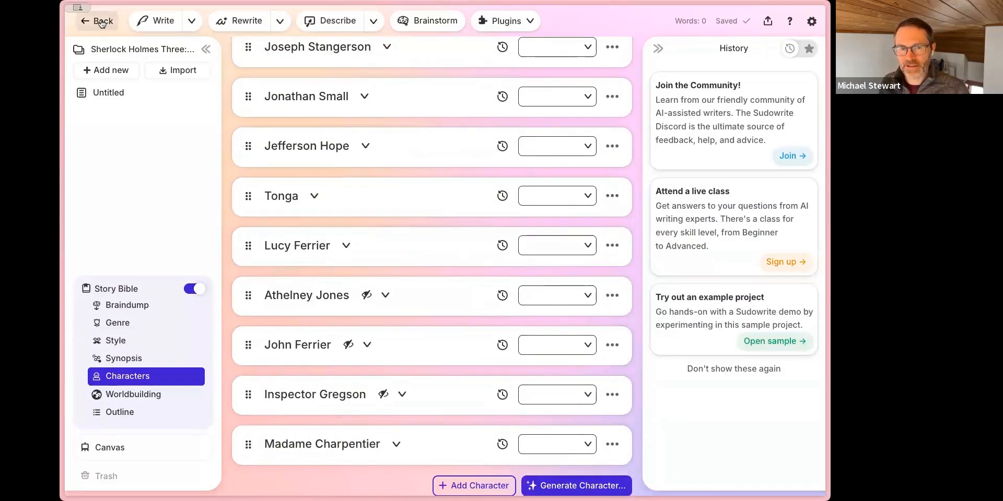
Go back to the series and show the characters of A Study in Scarlet
left_click(100, 23)
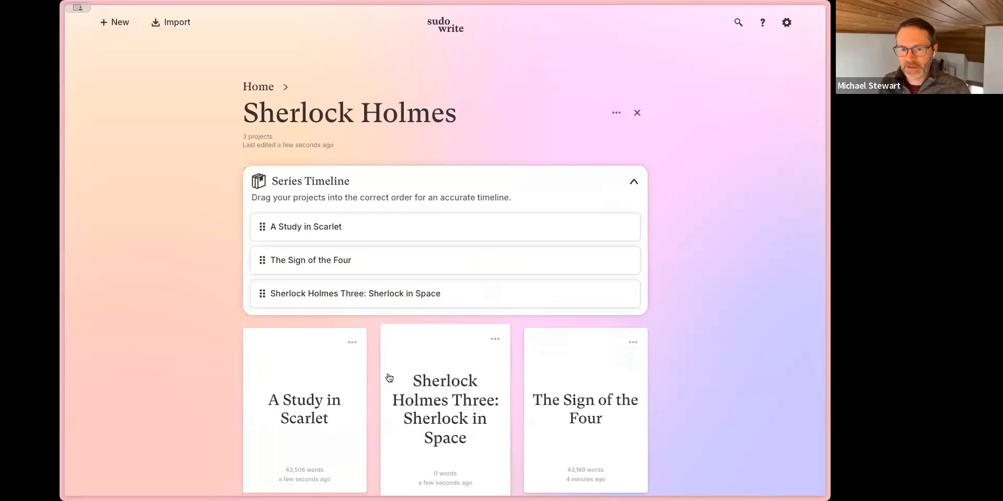
left_click(345, 420)
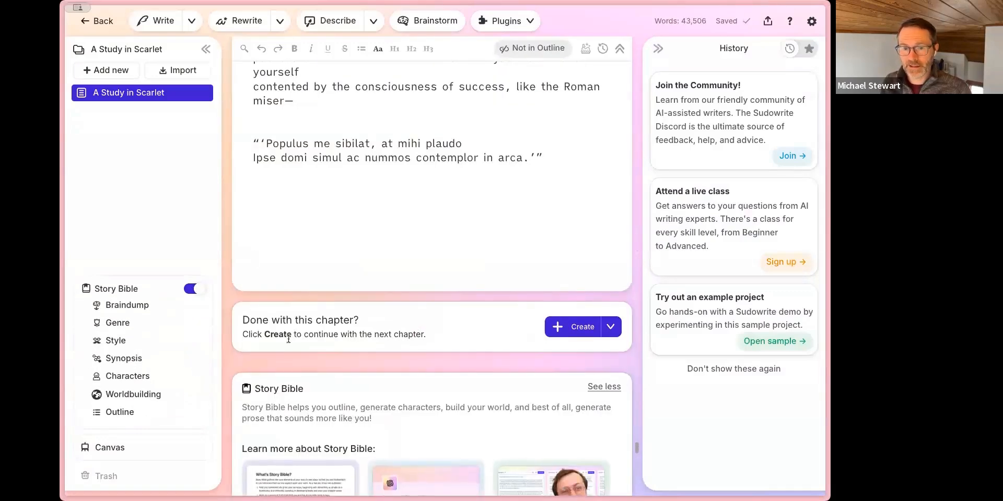
left_click(150, 381)
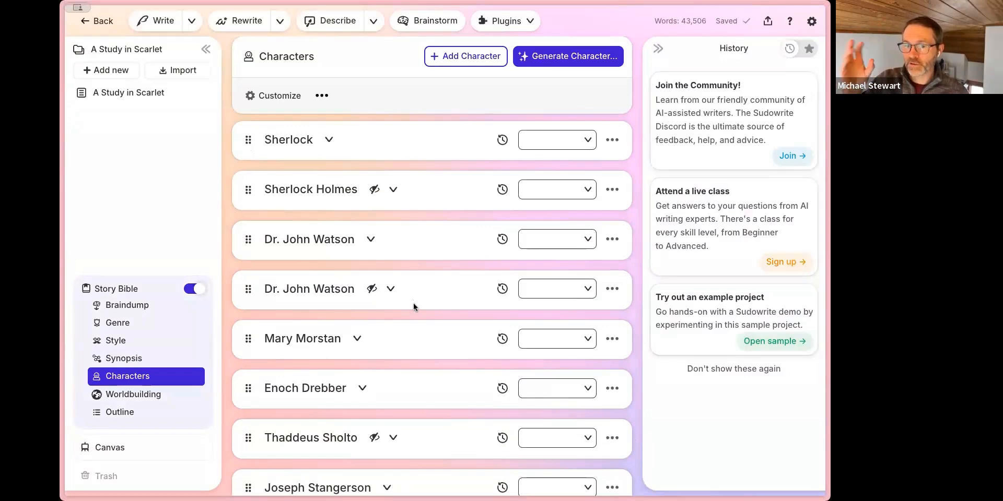
Expand Sherlock's character card and examine his traits from Personality through Enneagram Type
left_click(329, 140)
scroll(357, 283, "down", 1)
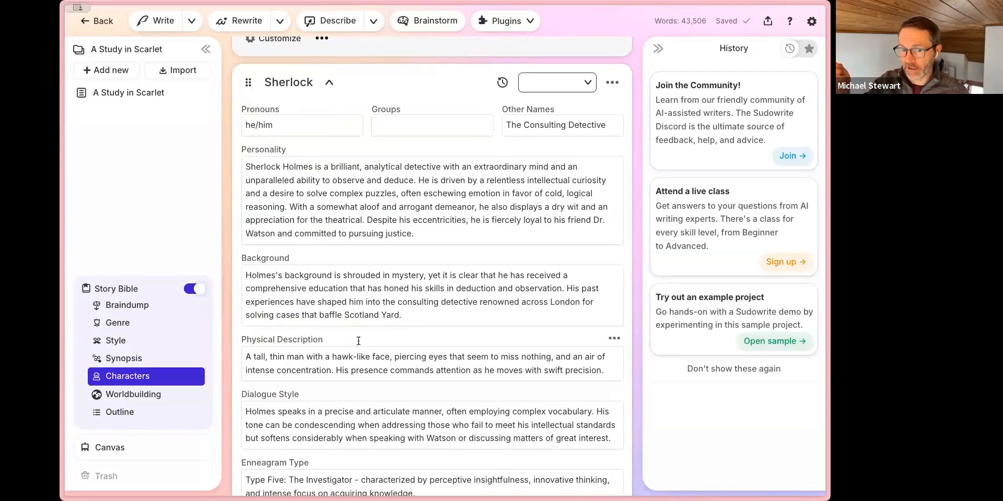
scroll(358, 341, "down", 2)
scroll(356, 342, "up", 2)
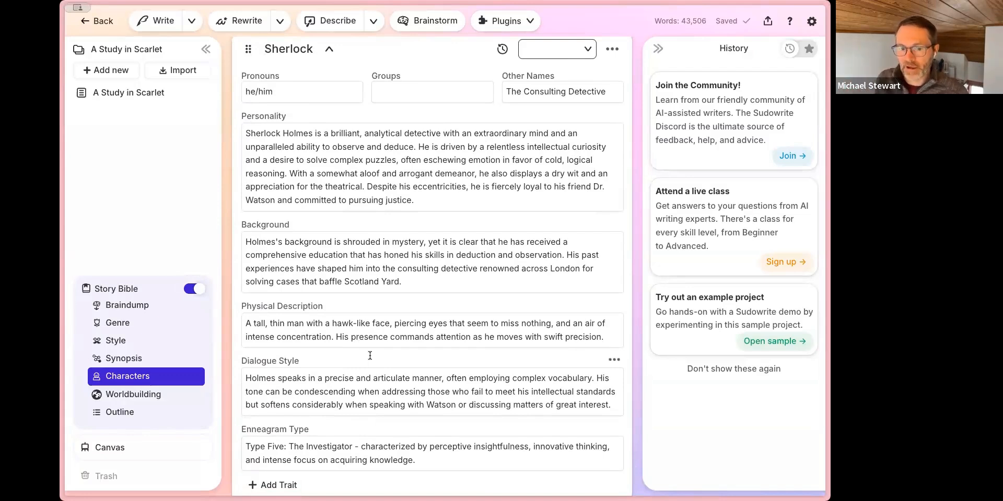
left_click(276, 427)
left_click(331, 425)
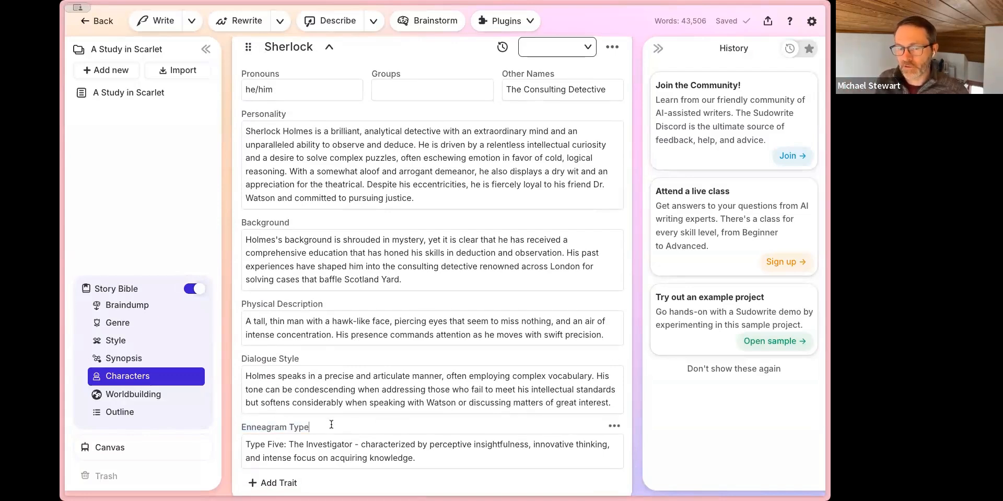
scroll(372, 426, "up", 3)
scroll(372, 429, "down", 4)
scroll(372, 429, "up", 2)
scroll(371, 426, "up", 1)
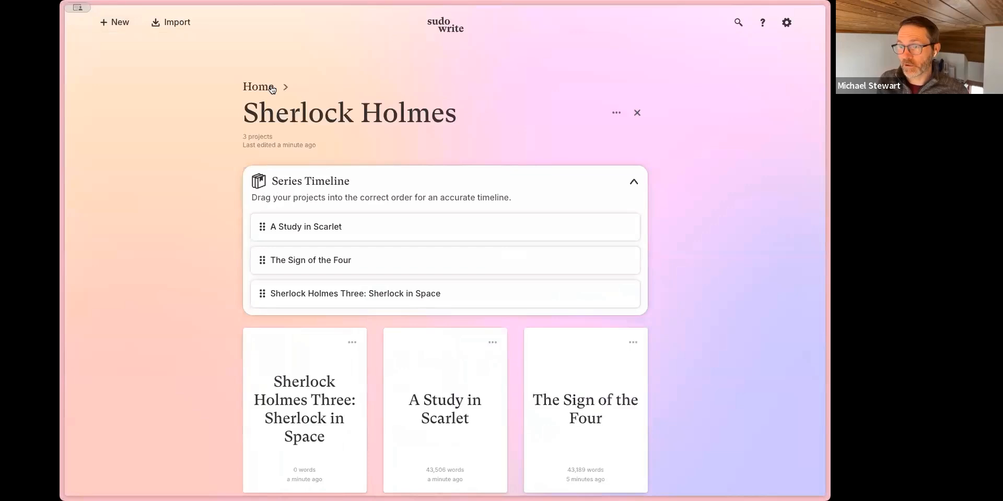
Return to the series and open the Story Bible characters of Sherlock Holmes Three: Sherlock in Space
left_click(88, 22)
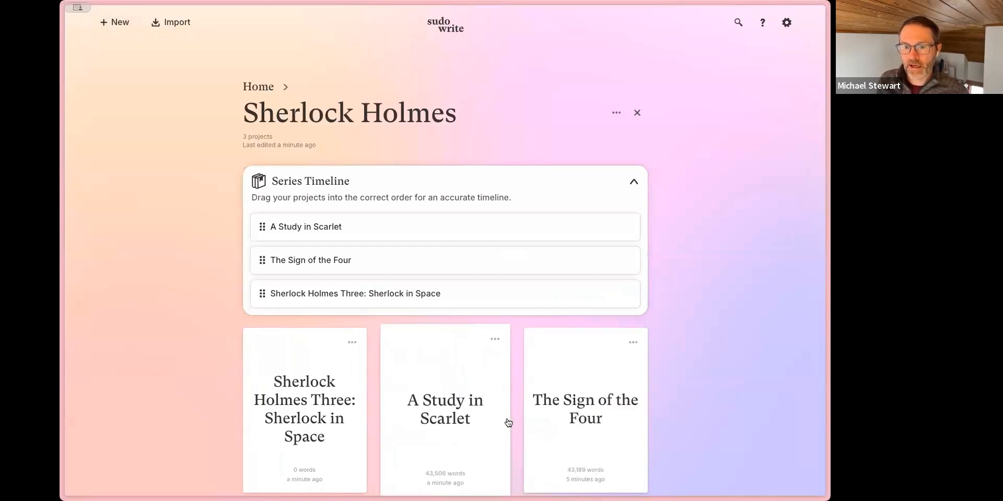
scroll(518, 415, "down", 1)
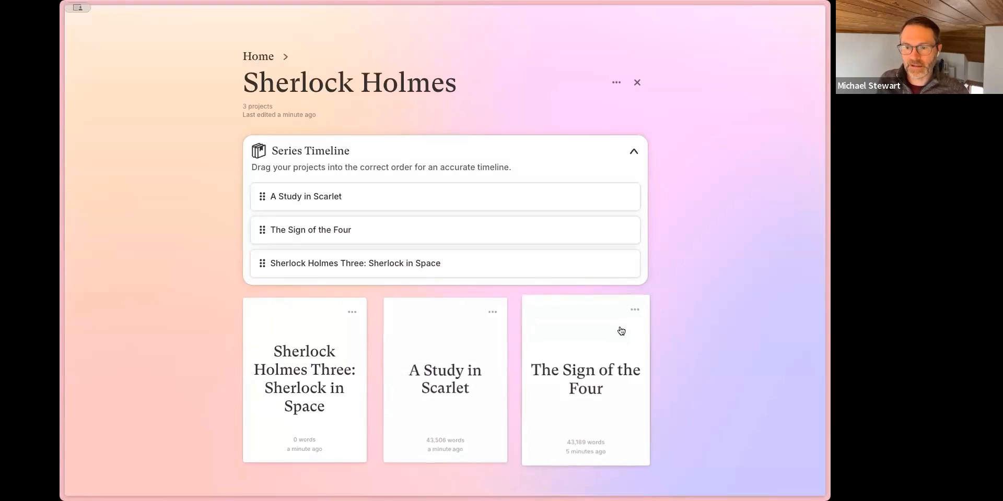
left_click(354, 309)
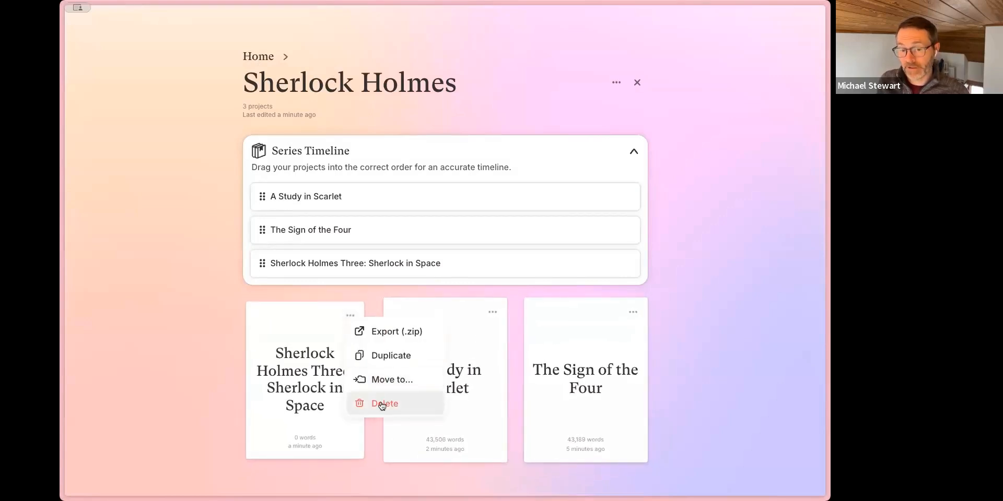
left_click(284, 389)
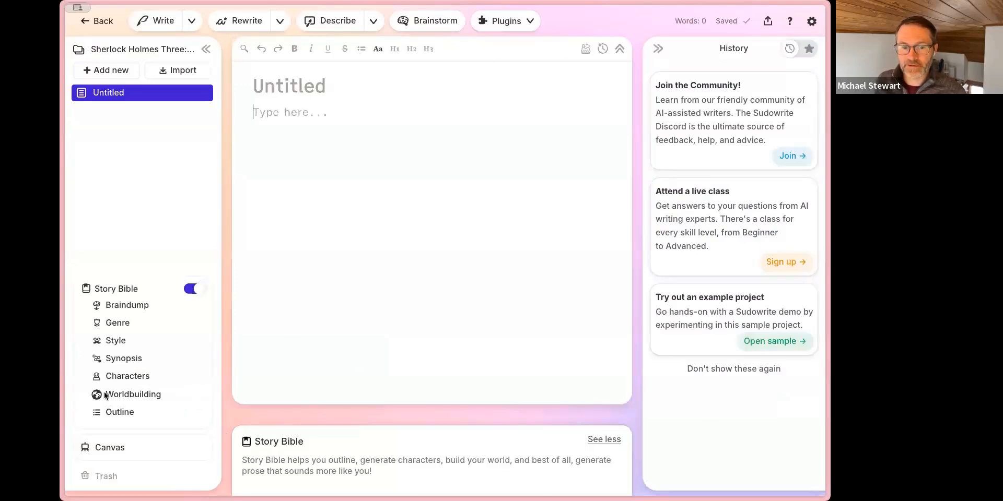
left_click(136, 377)
left_click(476, 58)
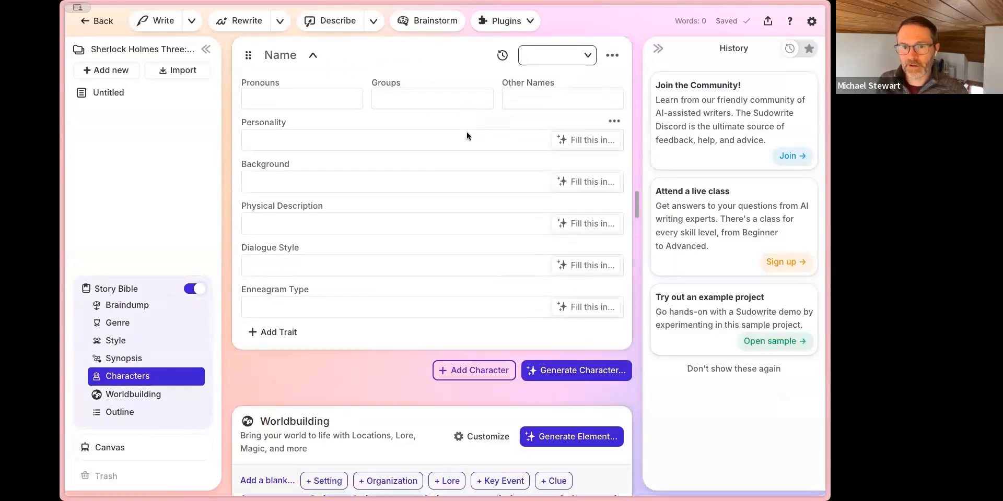
left_click(612, 55)
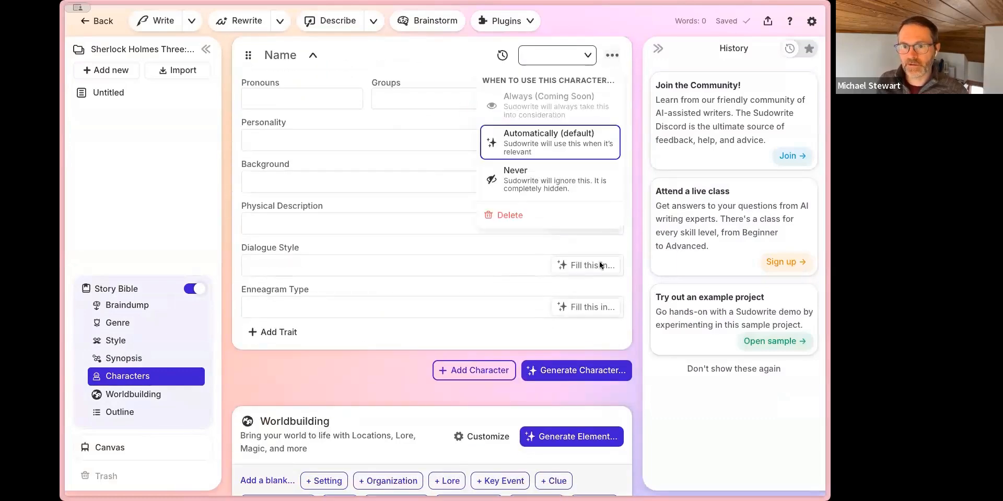
left_click(541, 216)
left_click(526, 284)
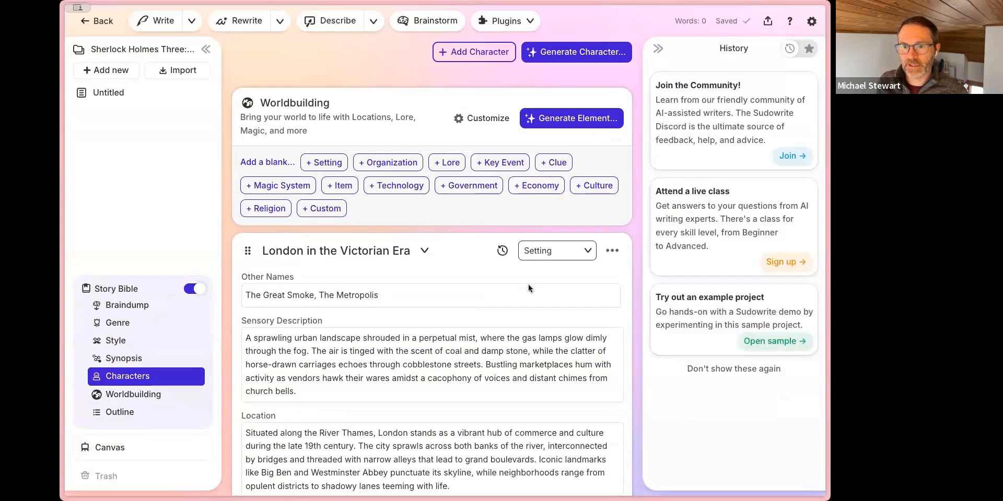
Generate a new AI character at the end of the list from the description "a space alien named gengar"
scroll(544, 250, "up", 6)
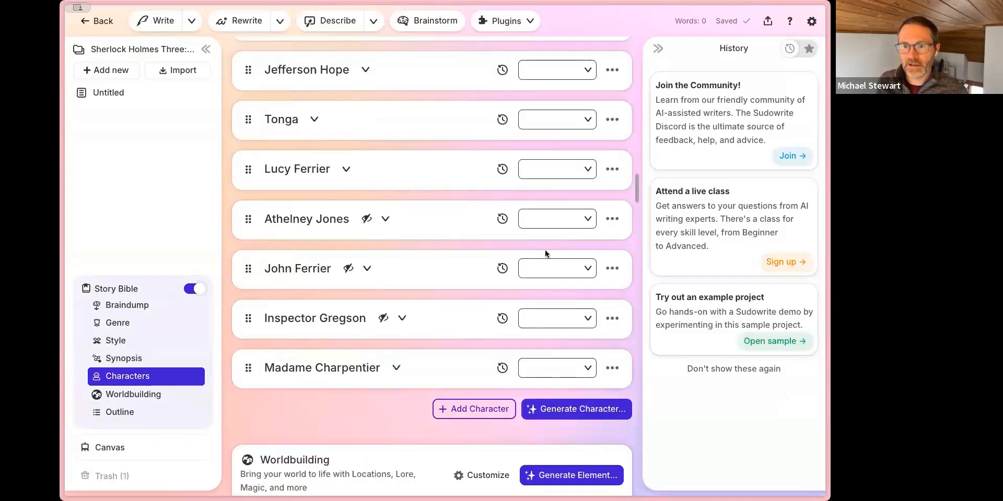
left_click(577, 413)
type("a spa")
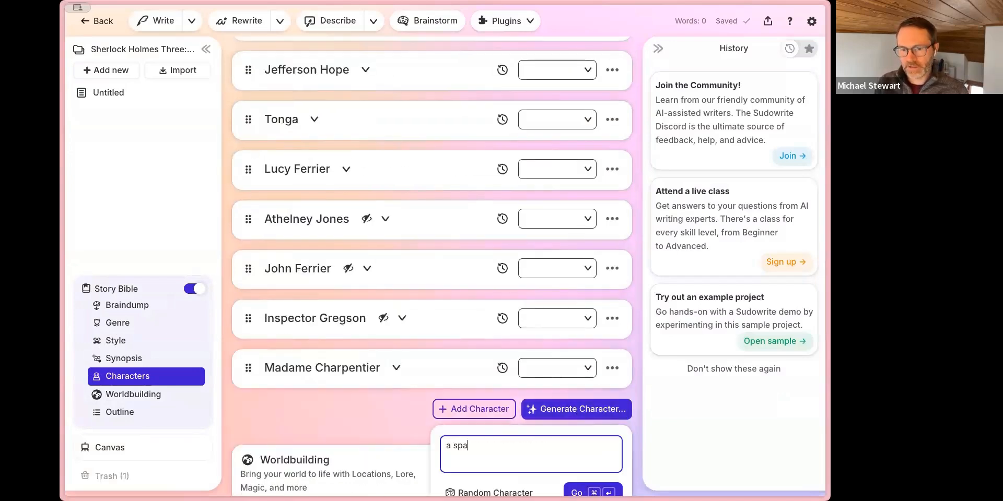
type("ce alien named gengar")
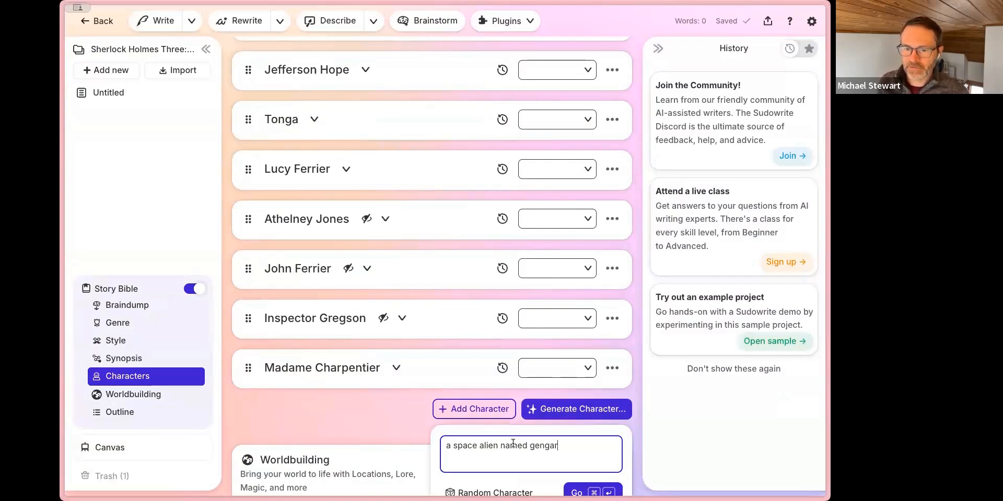
scroll(576, 412, "down", 1)
left_click(577, 473)
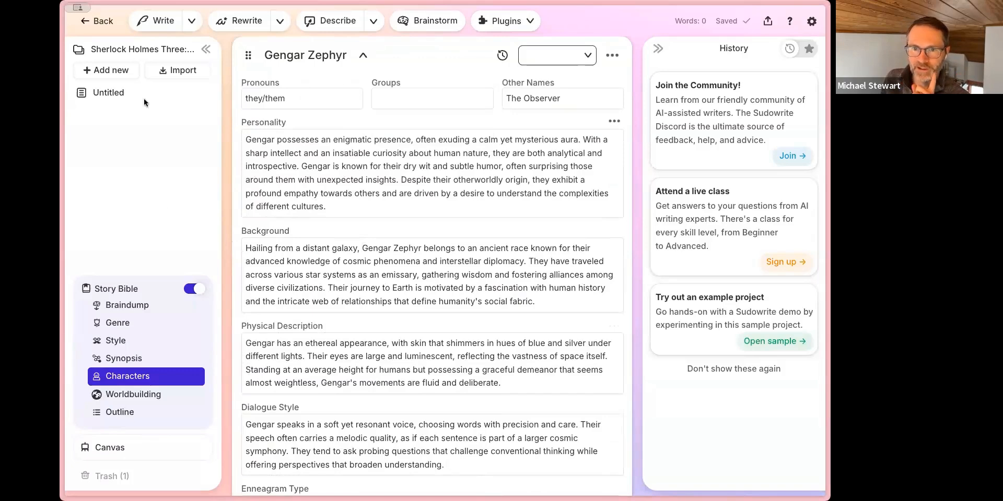
Return to the series and delete the project Sherlock Holmes Three: Sherlock in Space
left_click(103, 21)
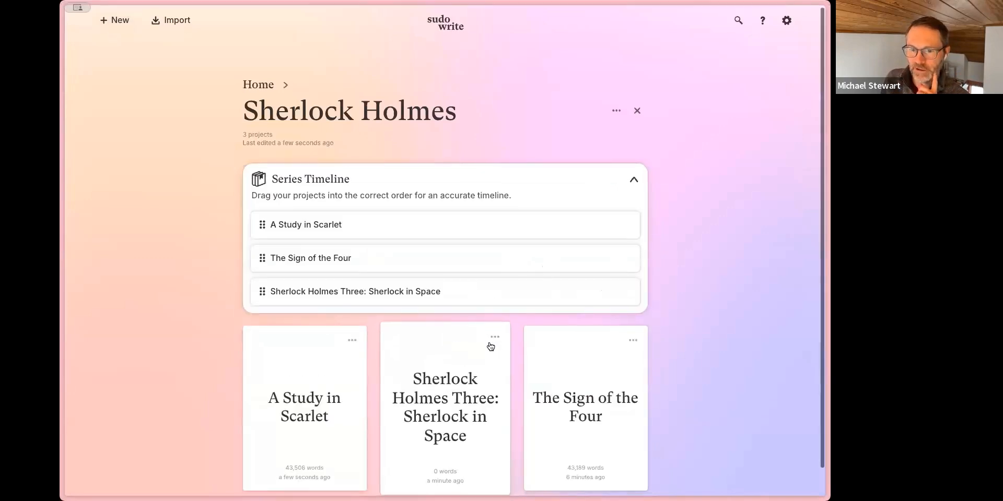
left_click(494, 338)
left_click(524, 434)
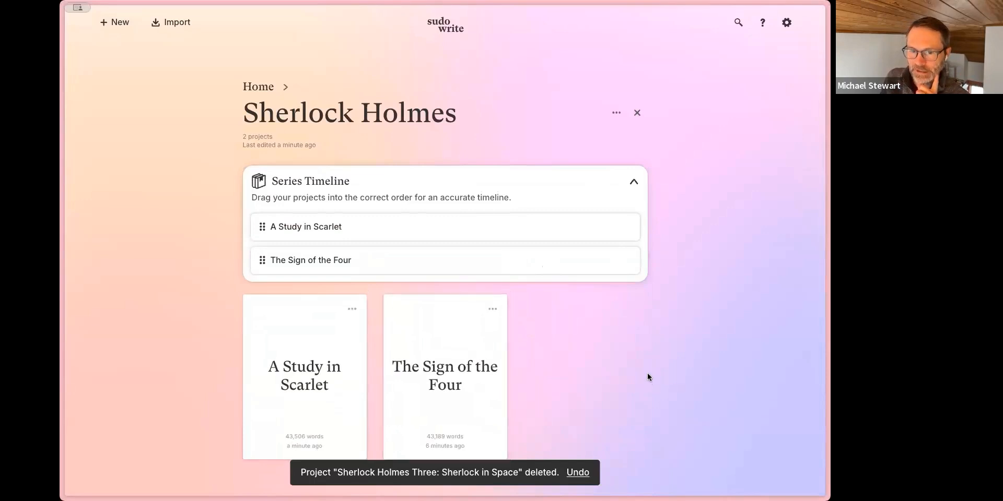
Import the novel The Hound of the Baskervilles from a file into the Sherlock Holmes series
left_click(177, 22)
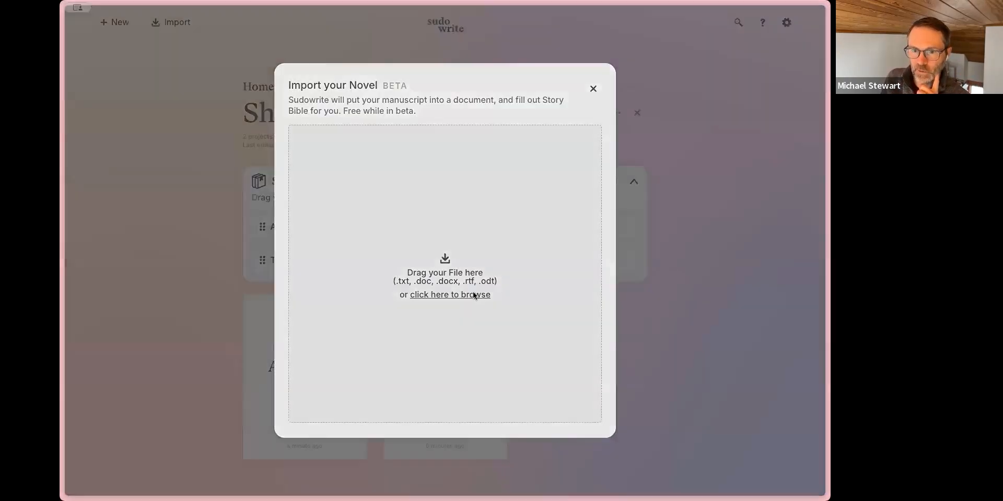
left_click(474, 296)
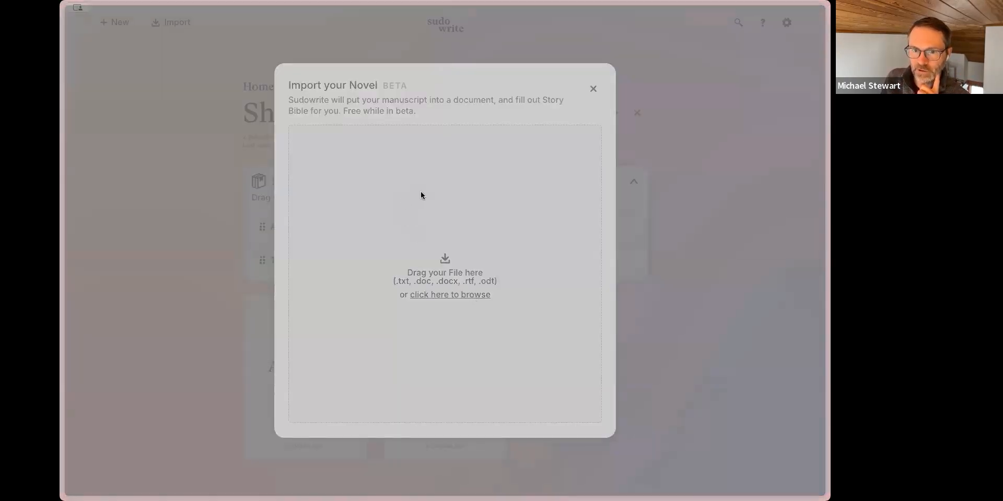
left_click(625, 353)
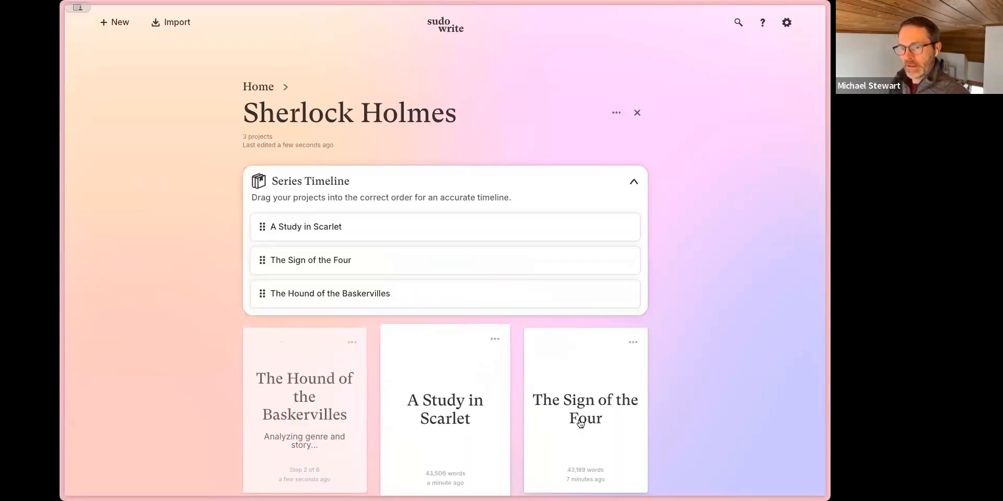
Open the characters of The Sign of the Four and collapse the Sherlock and Gengar Zephyr cards
left_click(599, 419)
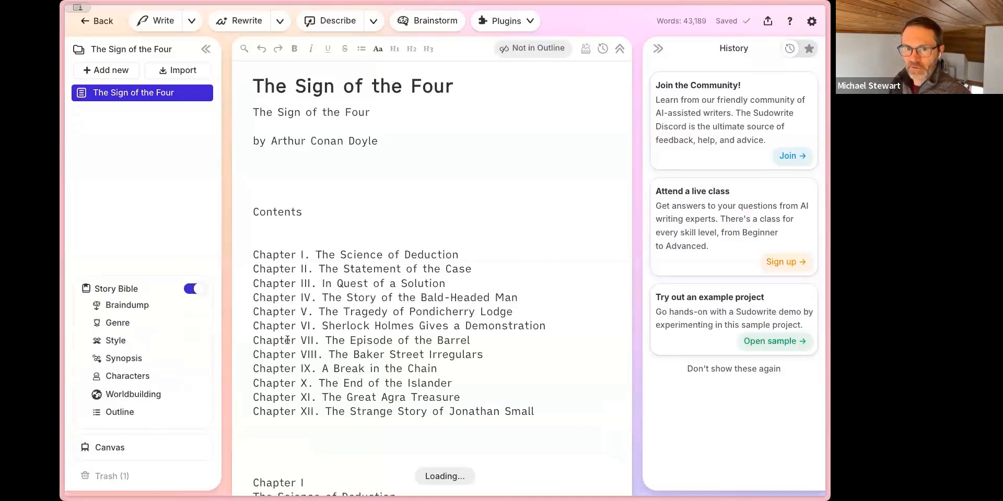
scroll(346, 301, "down", 2)
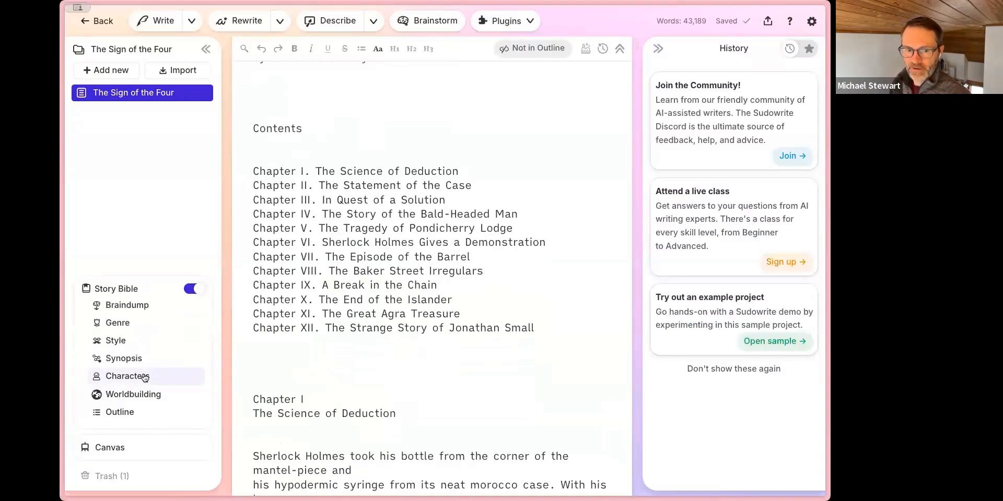
left_click(145, 377)
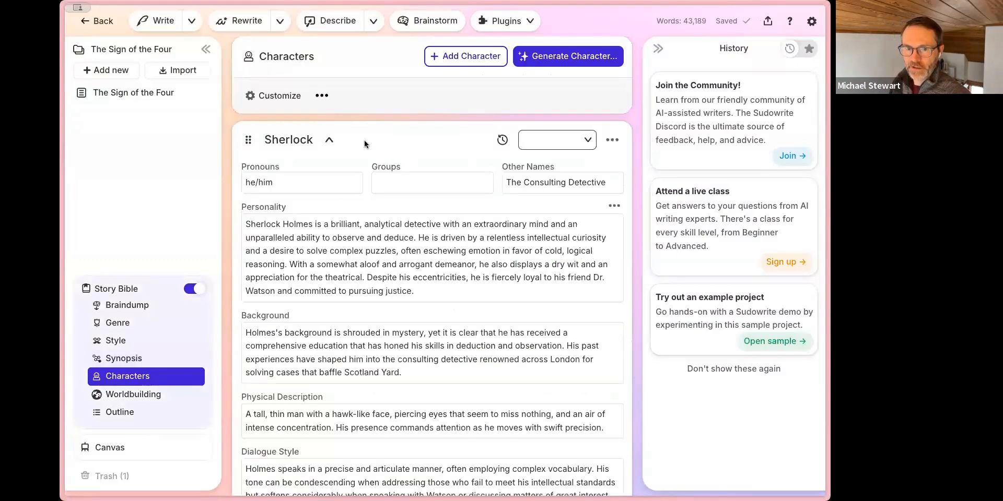
left_click(329, 139)
scroll(365, 267, "down", 10)
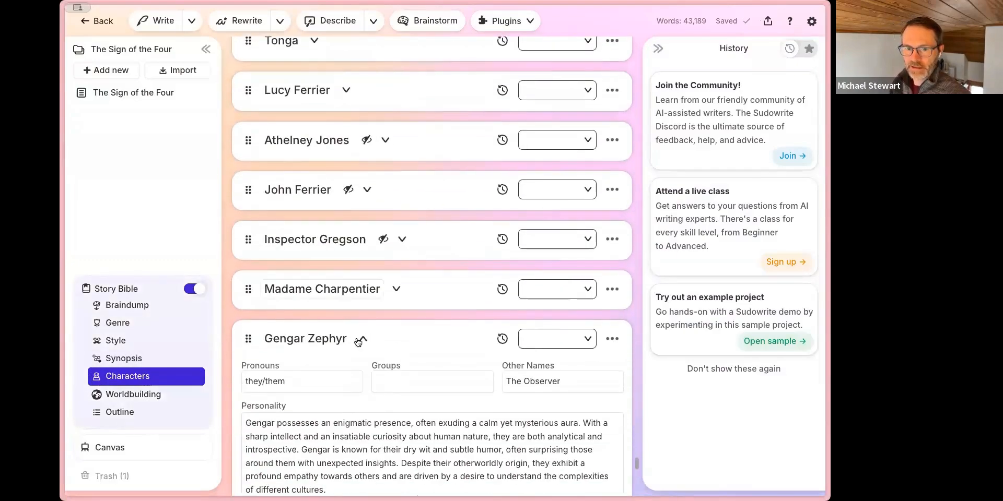
left_click(360, 341)
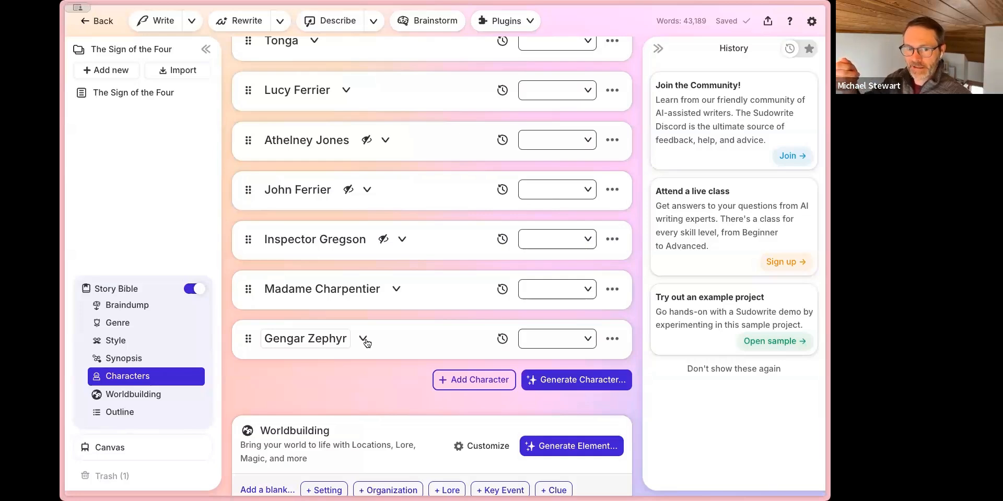
Examine the series note and shared Story Bible sections of The Sign of the Four, and open the Outline's list of books
scroll(368, 250, "up", 15)
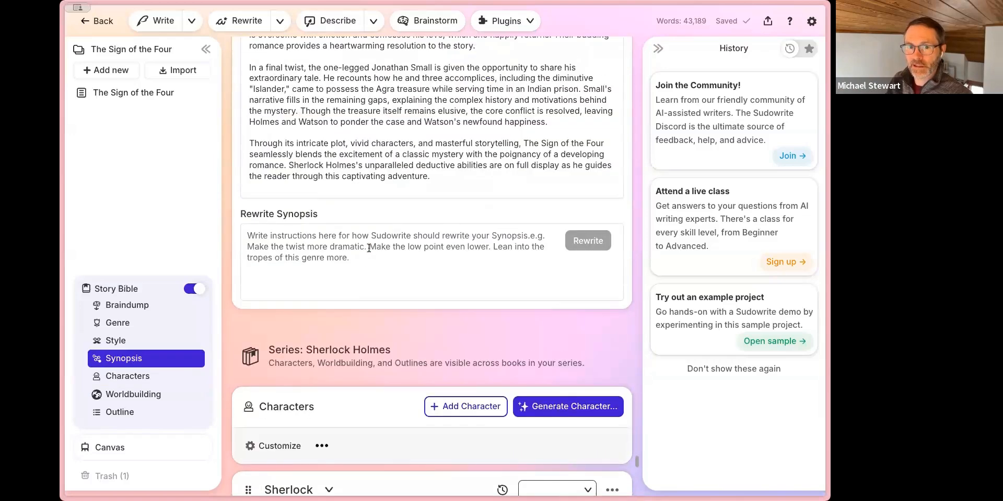
left_click_drag(267, 351, 401, 352)
left_click(281, 353)
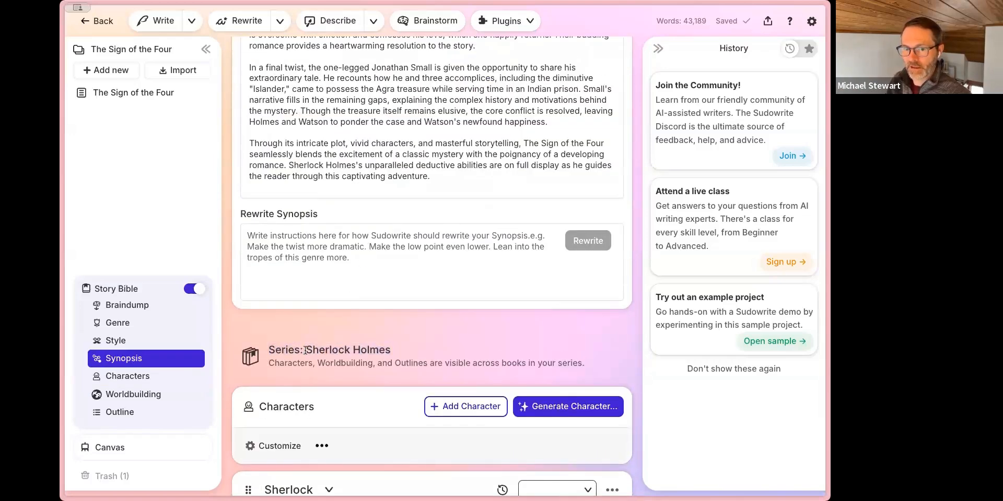
scroll(400, 347, "down", 1)
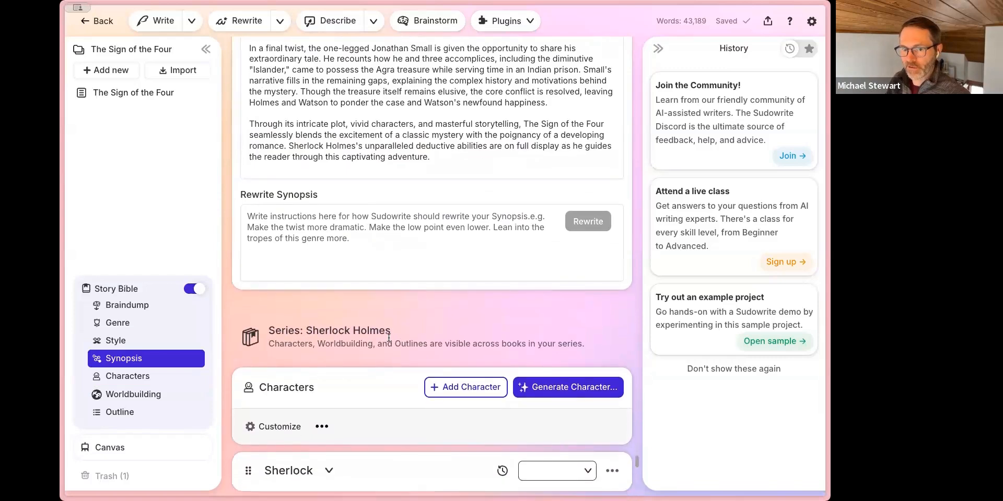
scroll(388, 337, "down", 4)
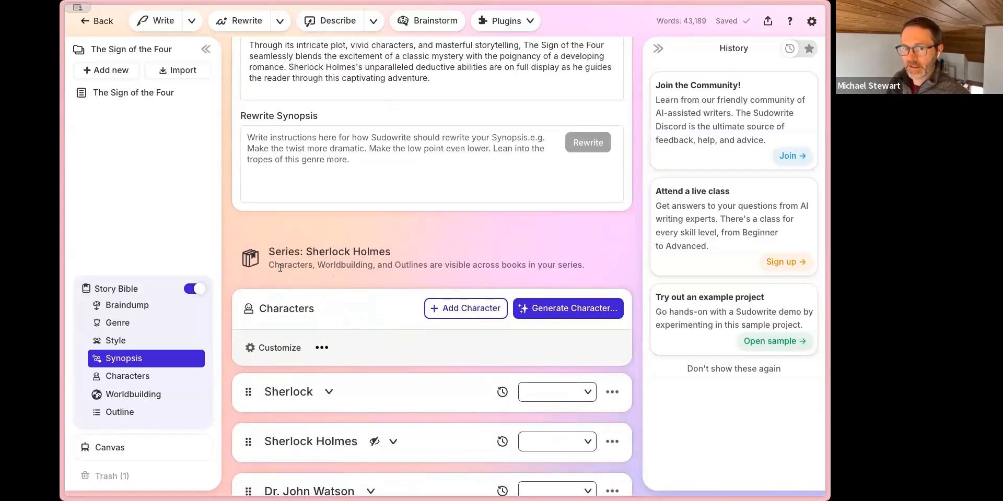
scroll(396, 264, "down", 6)
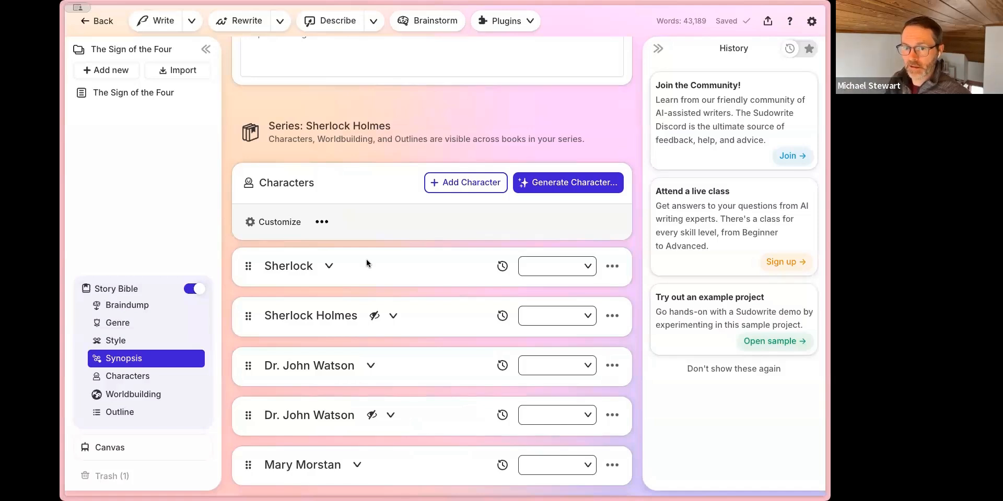
scroll(375, 259, "down", 15)
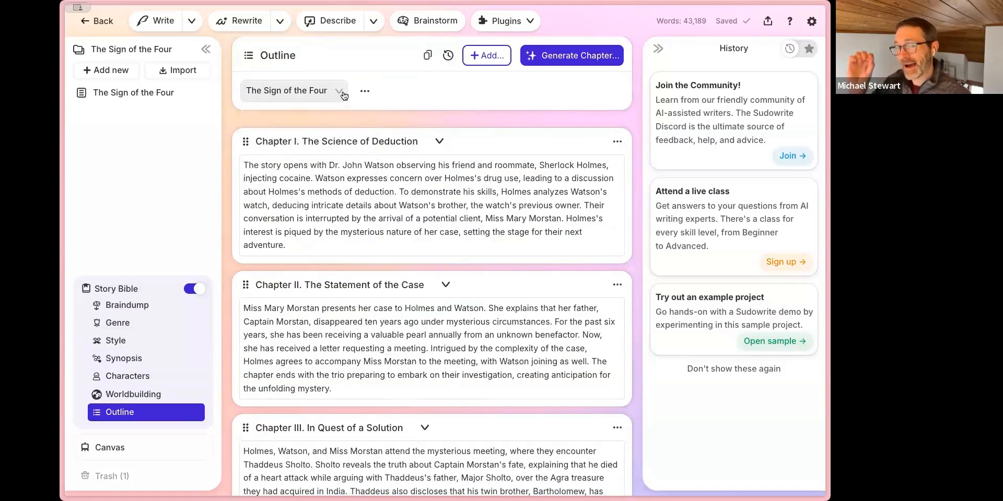
left_click(328, 96)
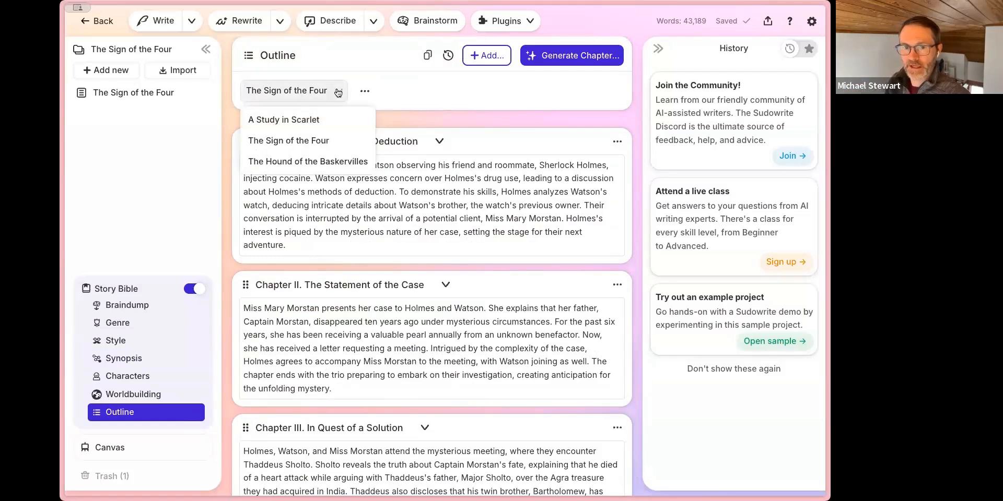
Return to the Sherlock Holmes series and check the supported file formats in the novel import dialog
left_click(337, 92)
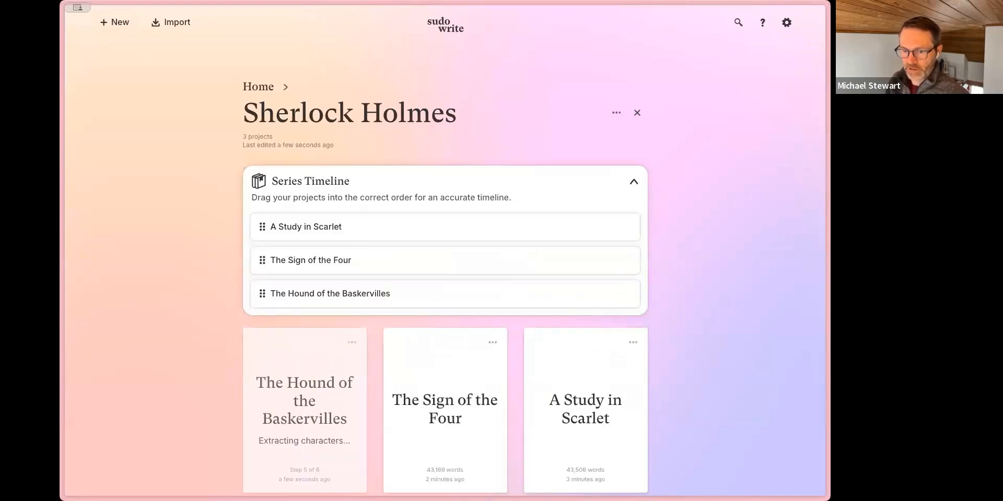
left_click(181, 24)
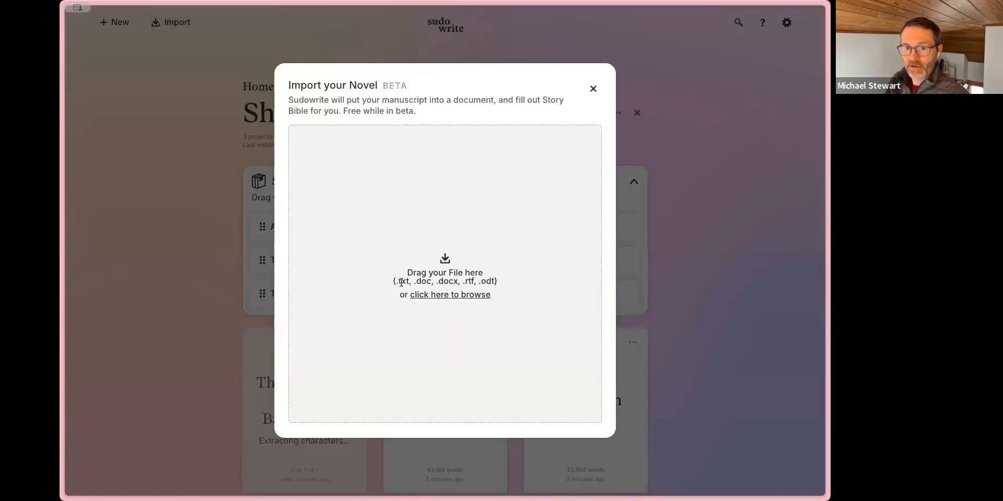
left_click_drag(395, 282, 497, 282)
left_click(505, 283)
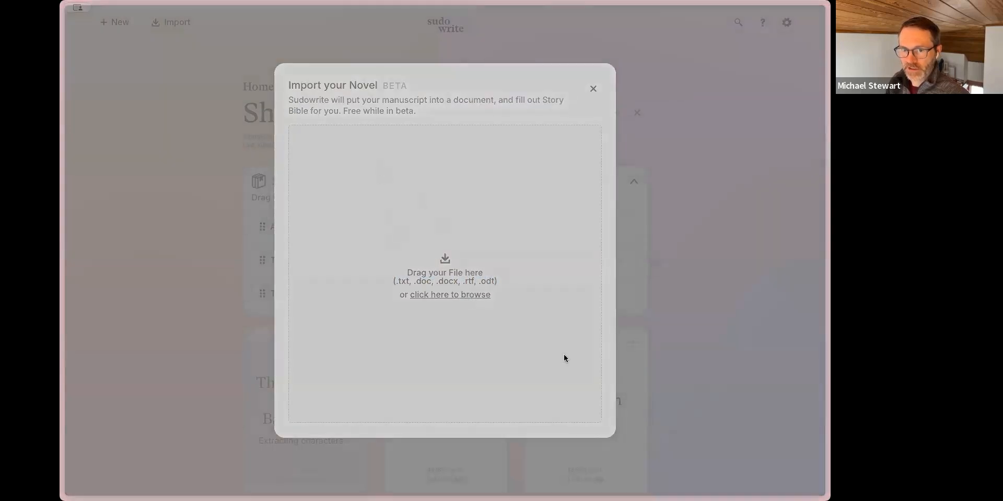
left_click(564, 338)
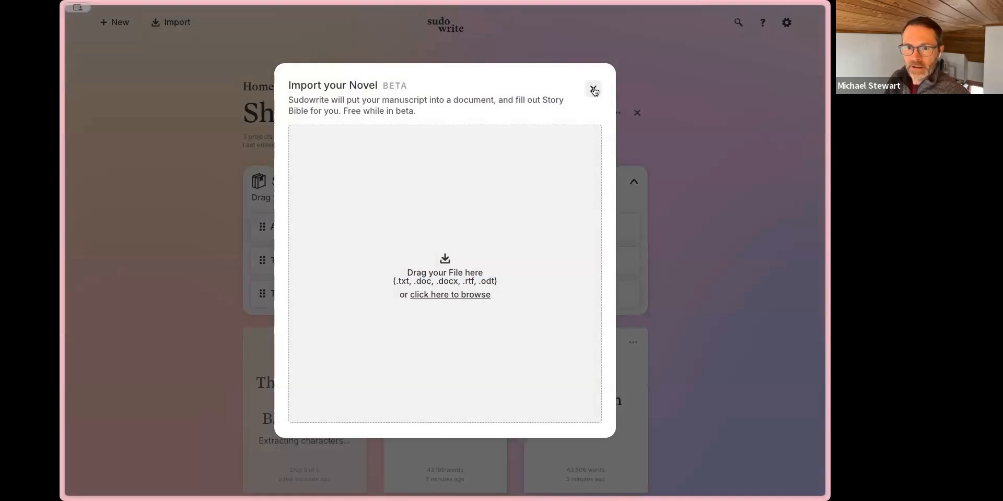
left_click(593, 90)
Open the characters of The Hound of the Baskervilles and collapse the Sherlock Holmes, Dr. John Watson, Sir Henry Baskerville and Dr. James Mortimer cards
scroll(447, 394, "down", 1)
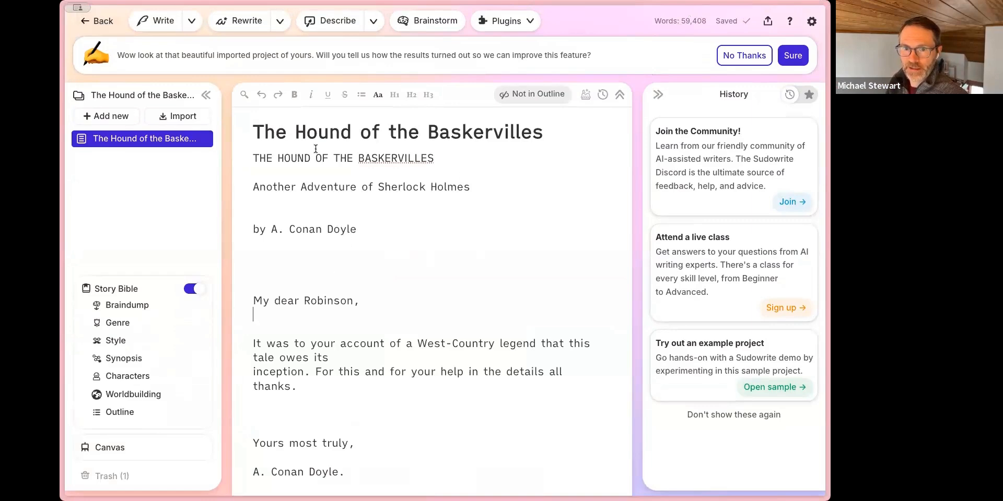
left_click(140, 379)
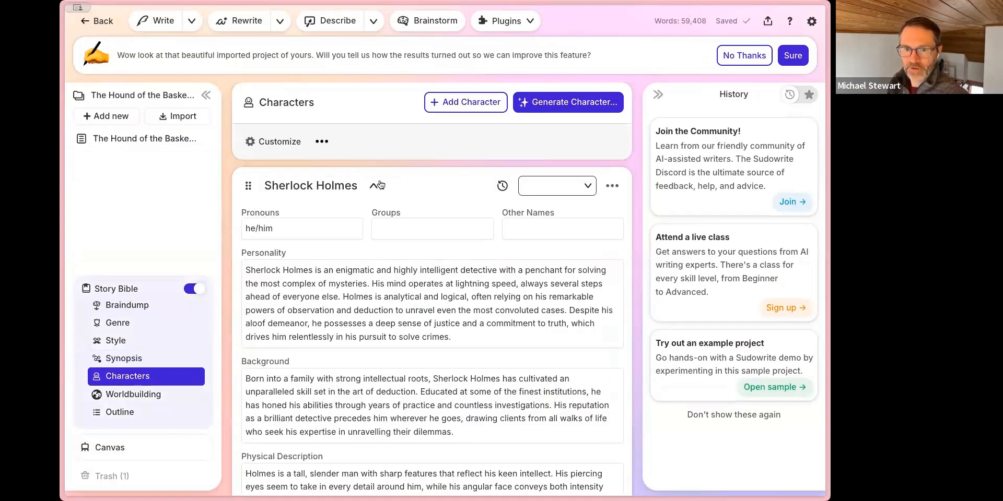
left_click(378, 184)
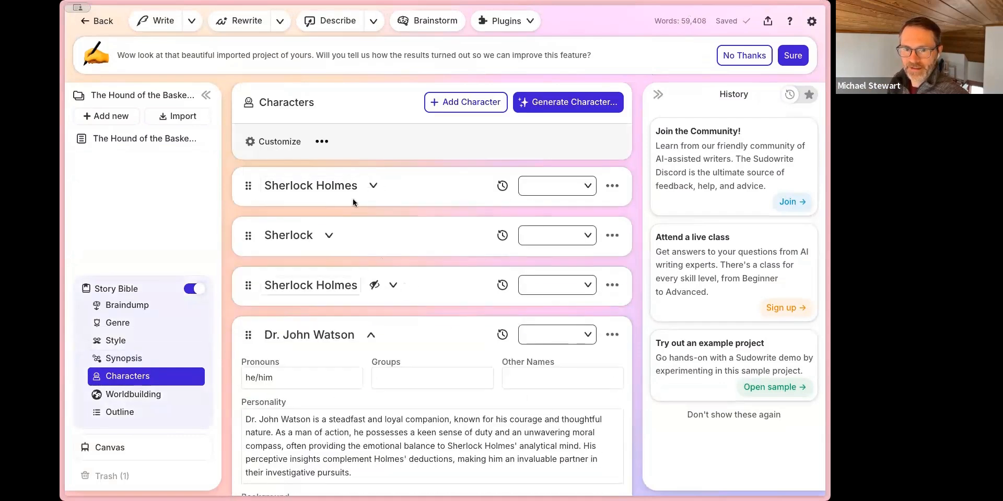
left_click(371, 337)
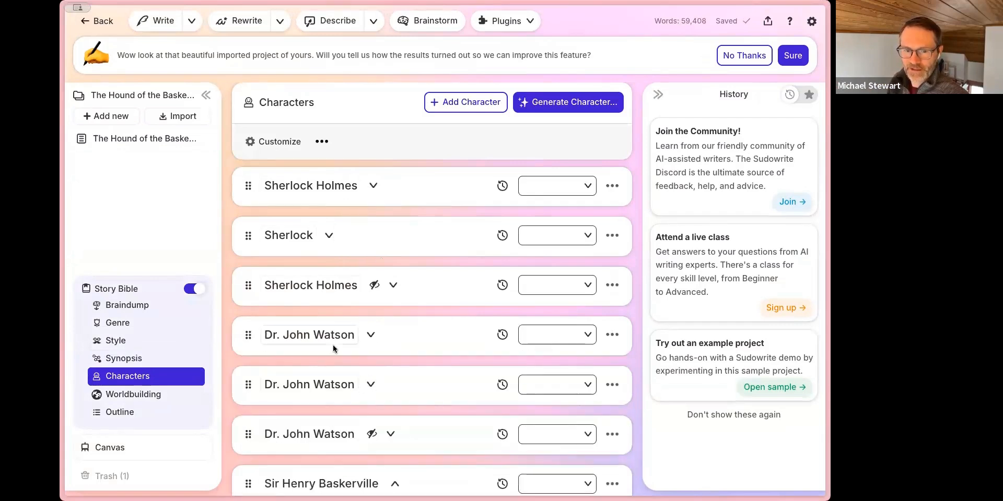
scroll(333, 344, "down", 2)
left_click(395, 422)
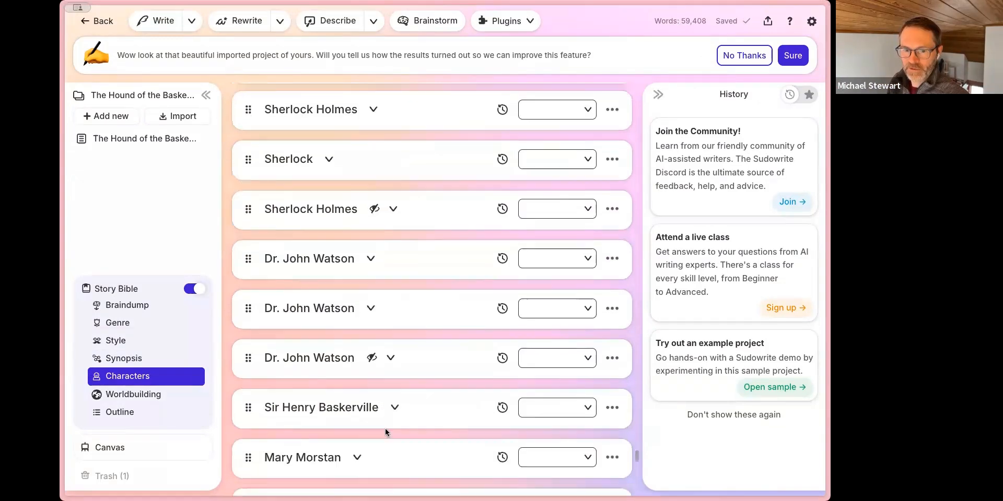
scroll(370, 334, "down", 3)
left_click(388, 381)
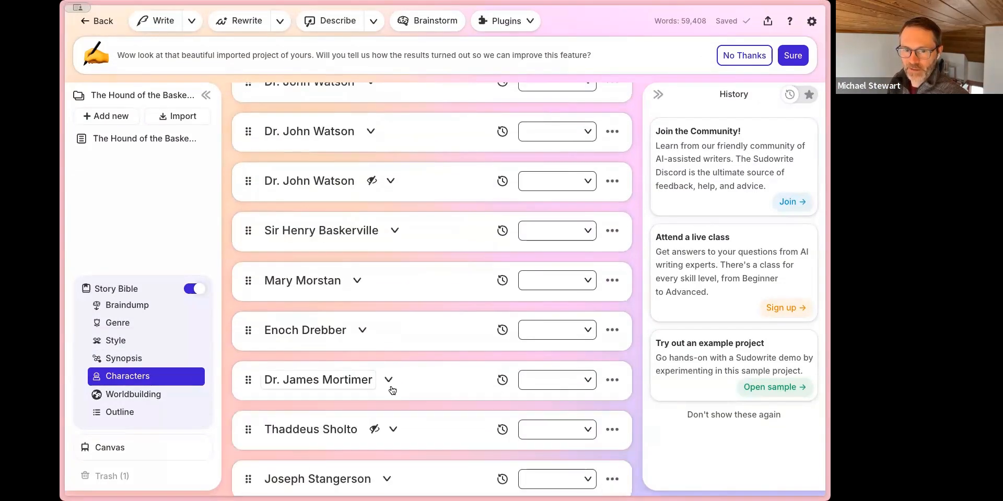
Expand the Dr. James Mortimer card and the first Sherlock Holmes card again
scroll(392, 387, "down", 3)
scroll(393, 325, "up", 2)
left_click(391, 355)
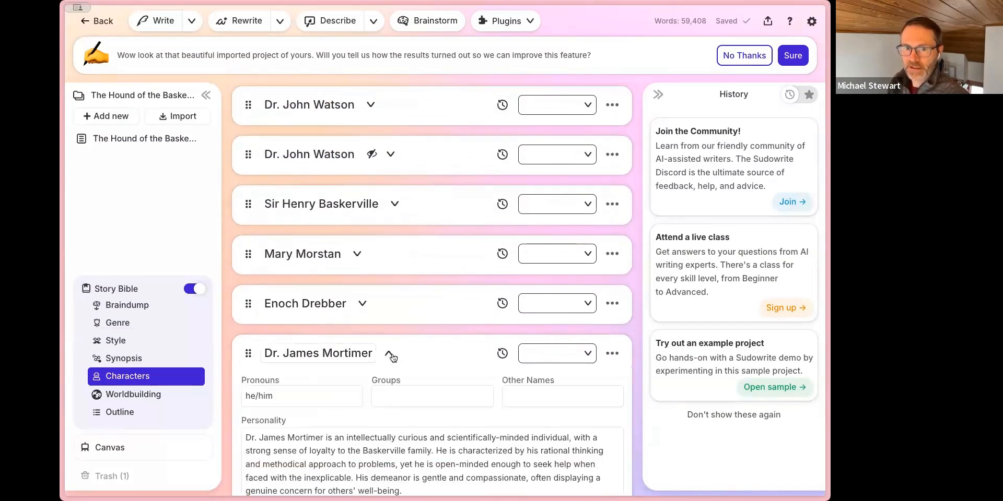
scroll(392, 230, "up", 5)
left_click(374, 245)
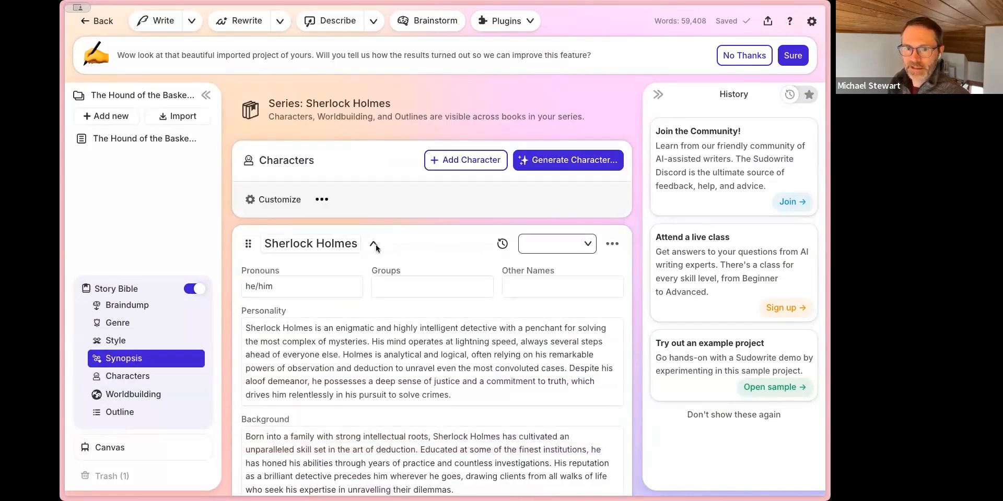
Examine the series note and the character cards from Sherlock Holmes down to Barrymore, including their traits and hidden markers
scroll(397, 293, "down", 4)
scroll(432, 337, "up", 7)
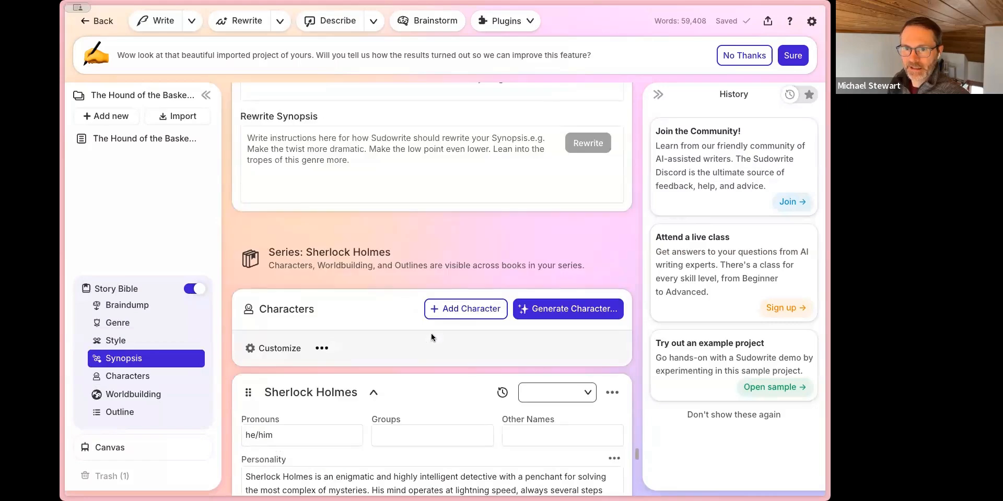
scroll(431, 337, "down", 10)
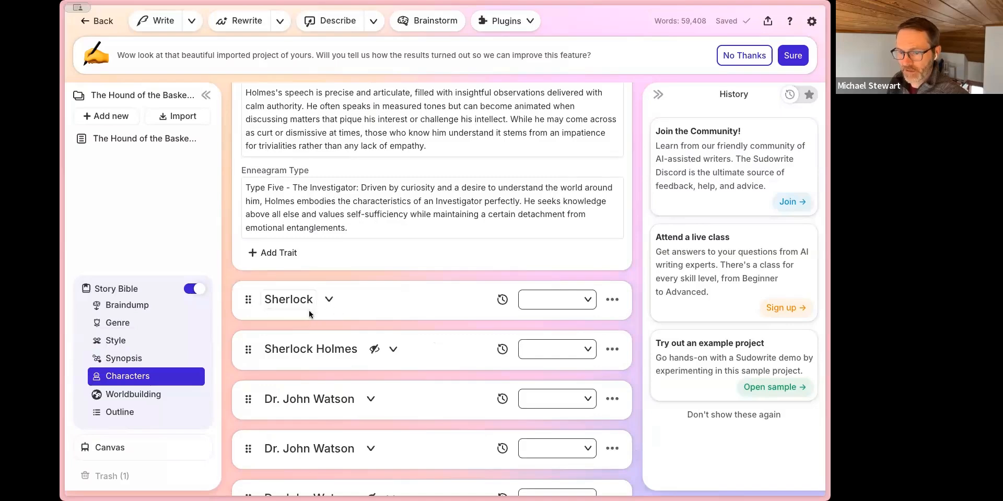
scroll(328, 316, "up", 10)
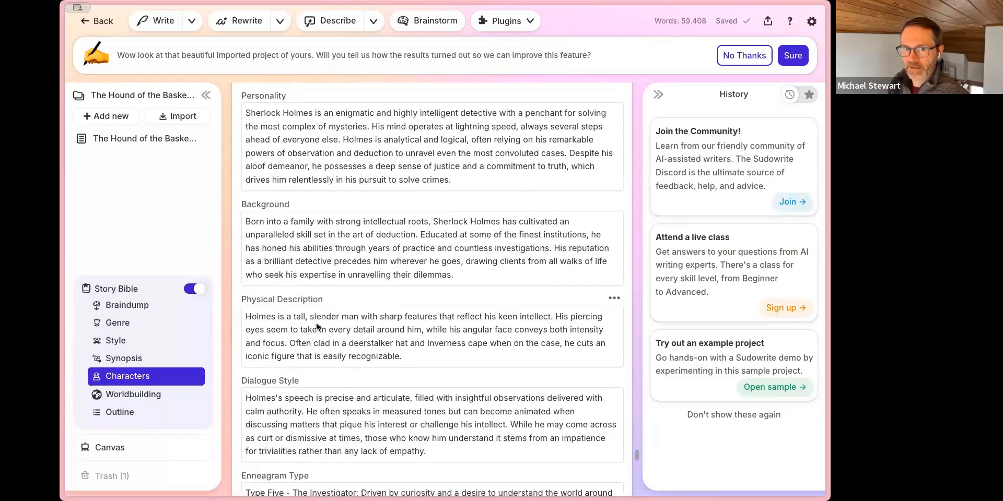
scroll(315, 322, "down", 12)
scroll(315, 322, "down", 10)
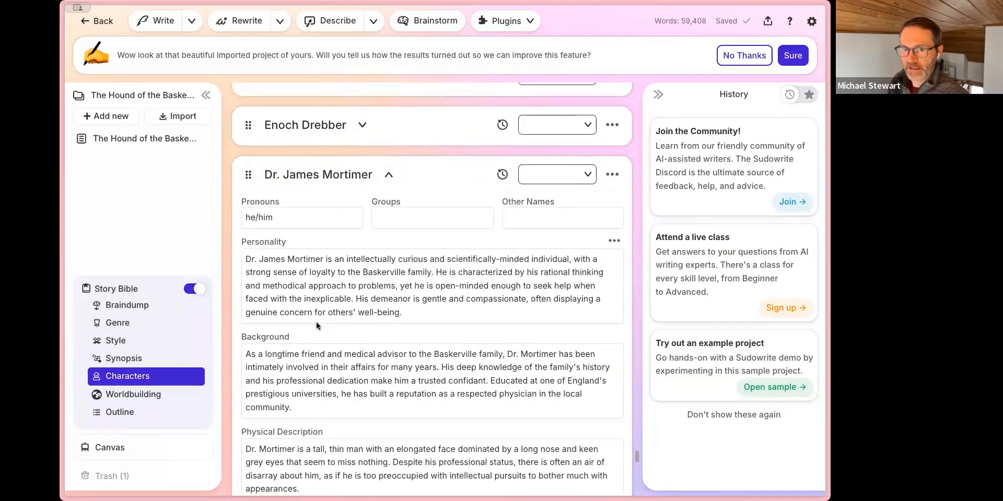
scroll(315, 321, "down", 10)
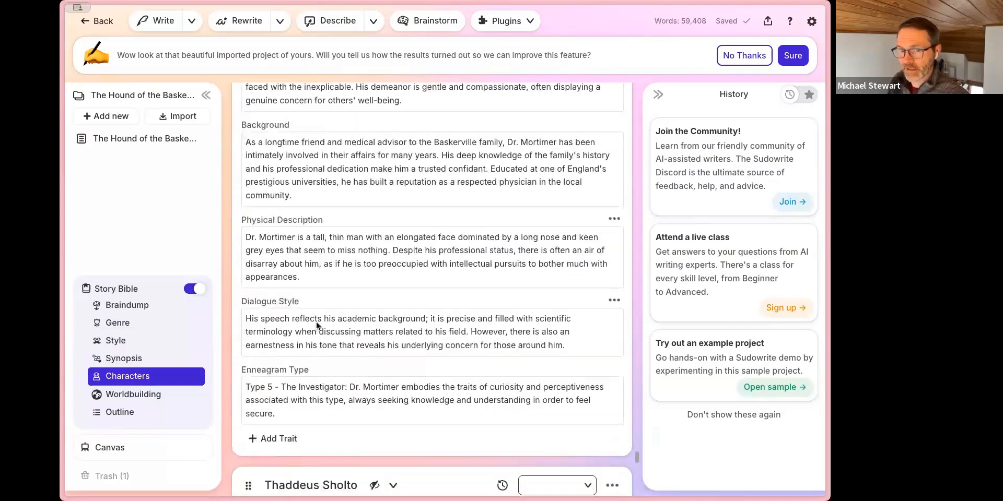
scroll(317, 323, "down", 10)
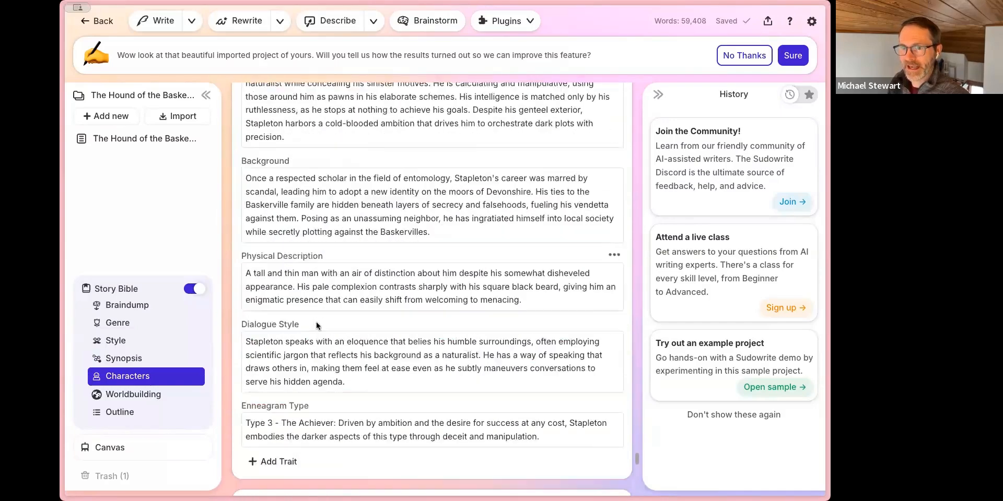
scroll(316, 323, "down", 3)
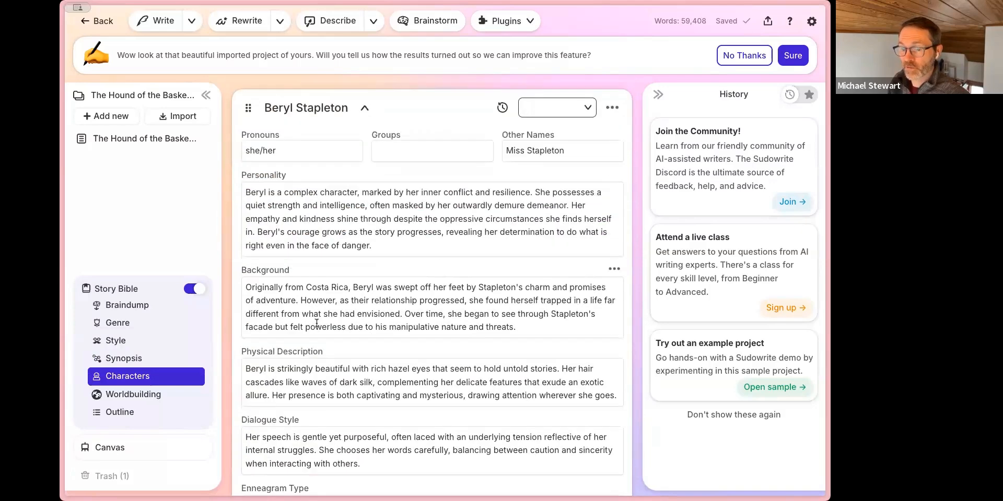
scroll(316, 324, "down", 8)
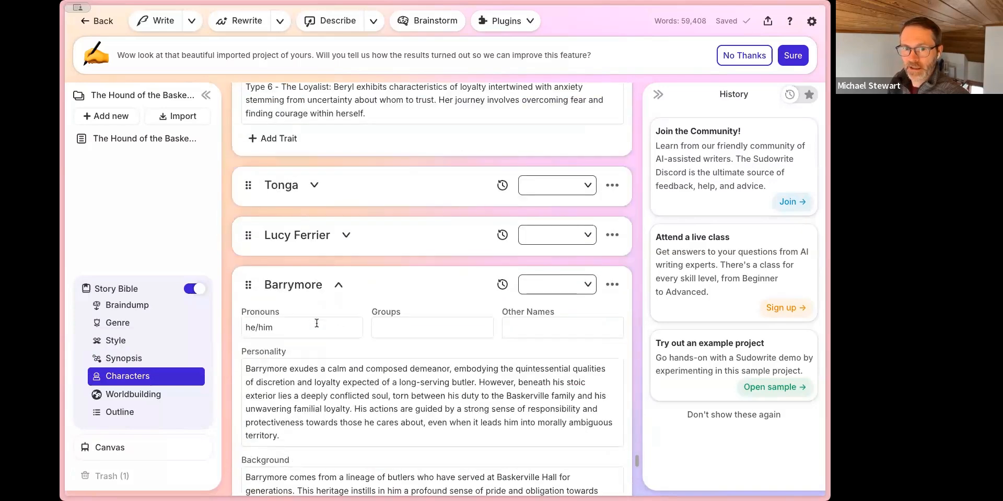
scroll(316, 323, "down", 3)
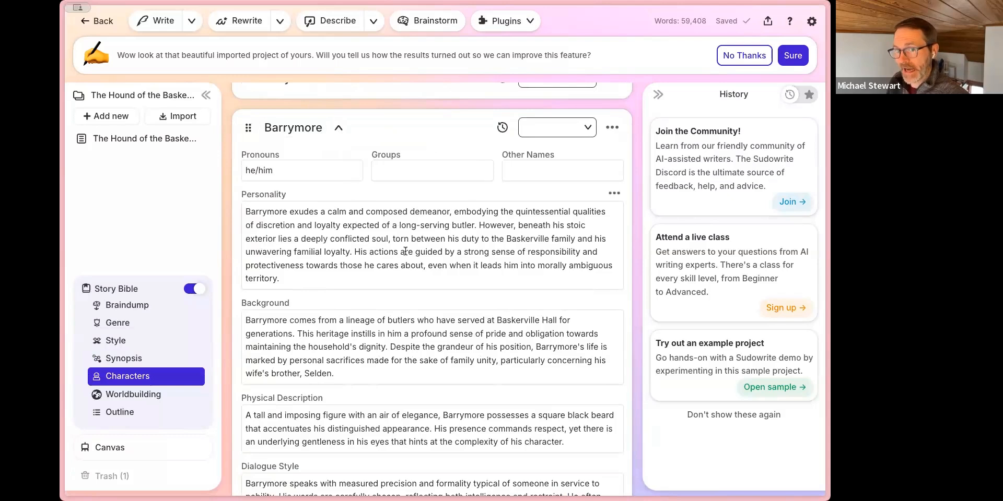
Add a "Featured in" trait to the Barrymore character with the value "Book 3: Hound of the Baskervilles"
left_click(324, 130)
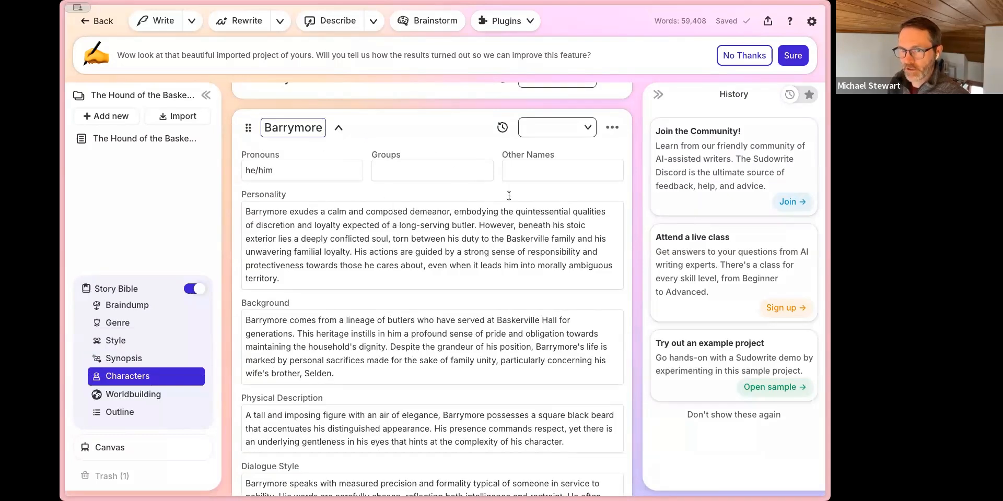
scroll(458, 297, "down", 10)
scroll(323, 186, "up", 1)
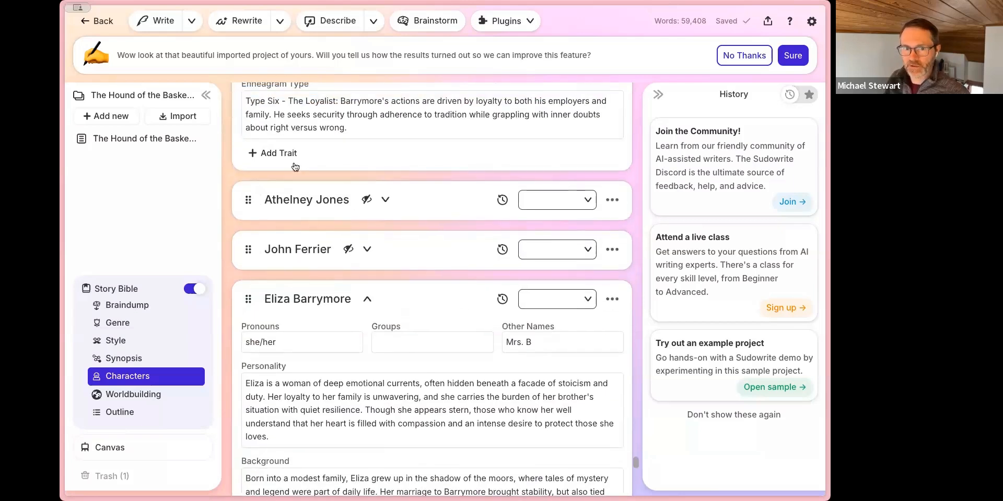
left_click(289, 154)
type("Featured in")
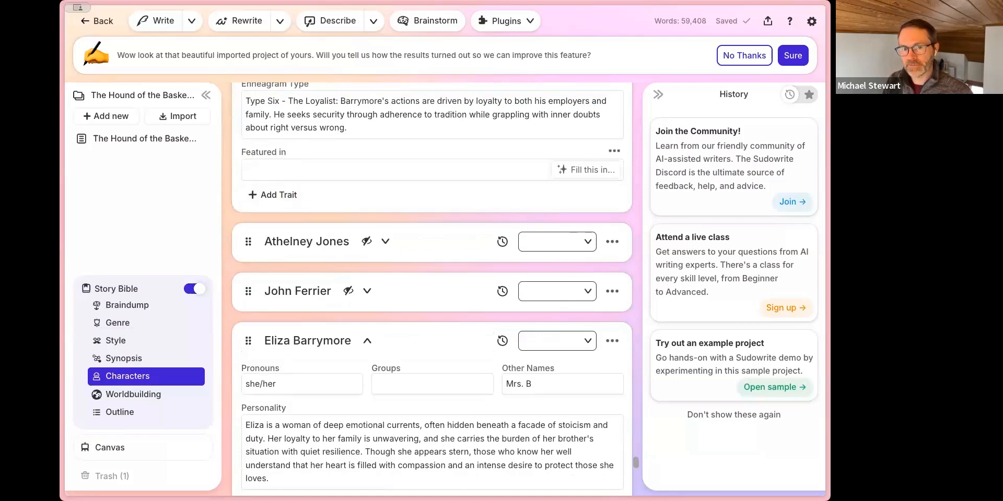
left_click(254, 169)
type("Book")
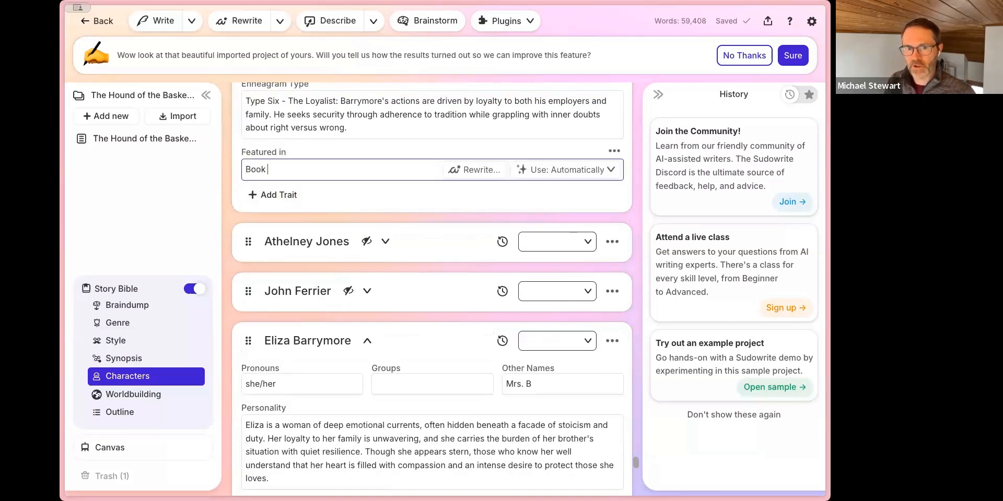
type(" 3: GHiy")
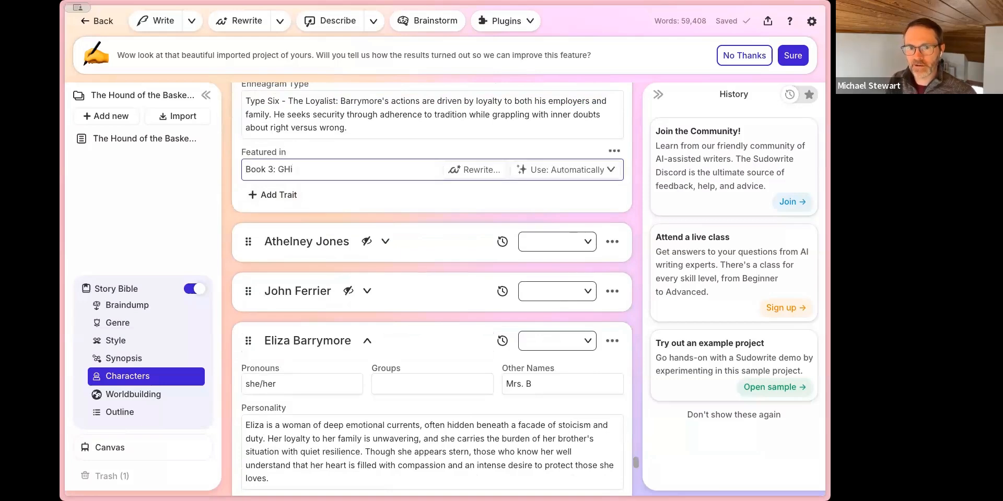
type("HH")
key("BackSpace")
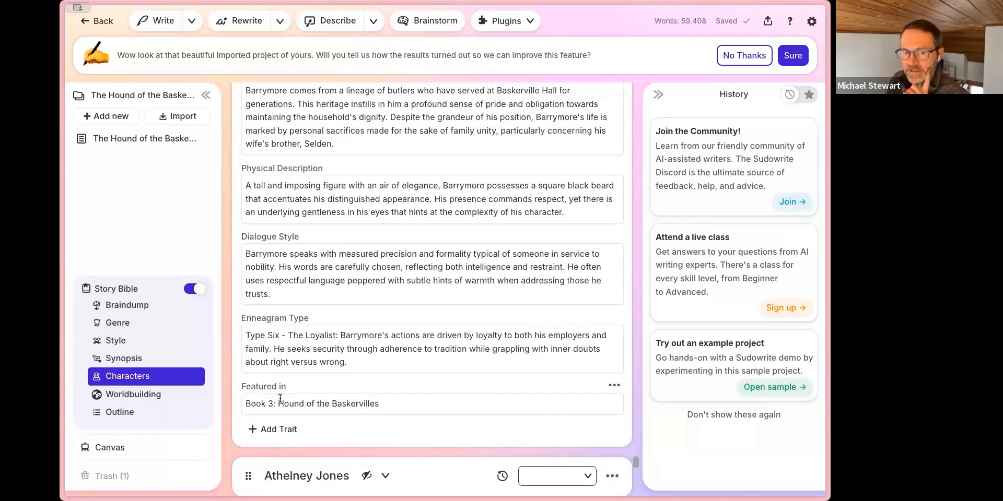
Examine the remaining character cards and the shared Worldbuilding settings and organizations, and return to the Sherlock Holmes series
scroll(280, 400, "up", 1)
scroll(280, 398, "up", 5)
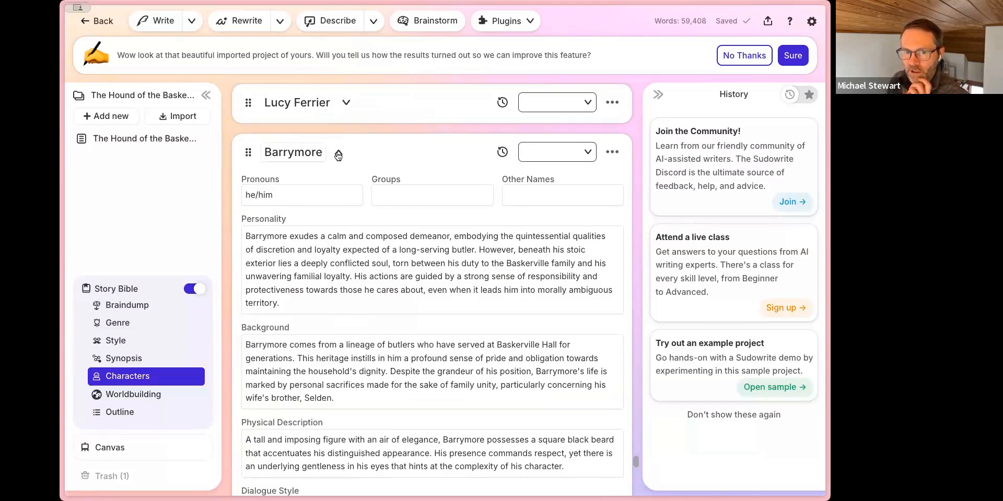
scroll(353, 163, "down", 10)
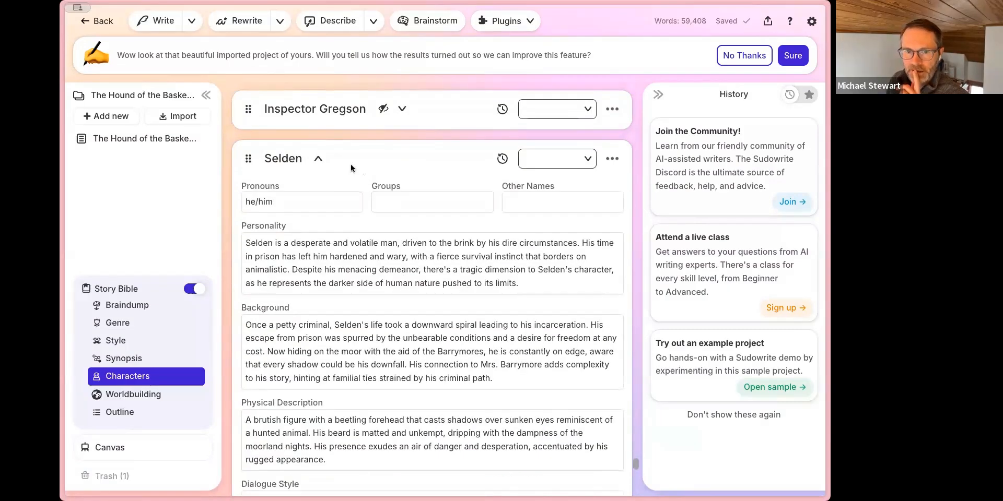
scroll(340, 178, "down", 20)
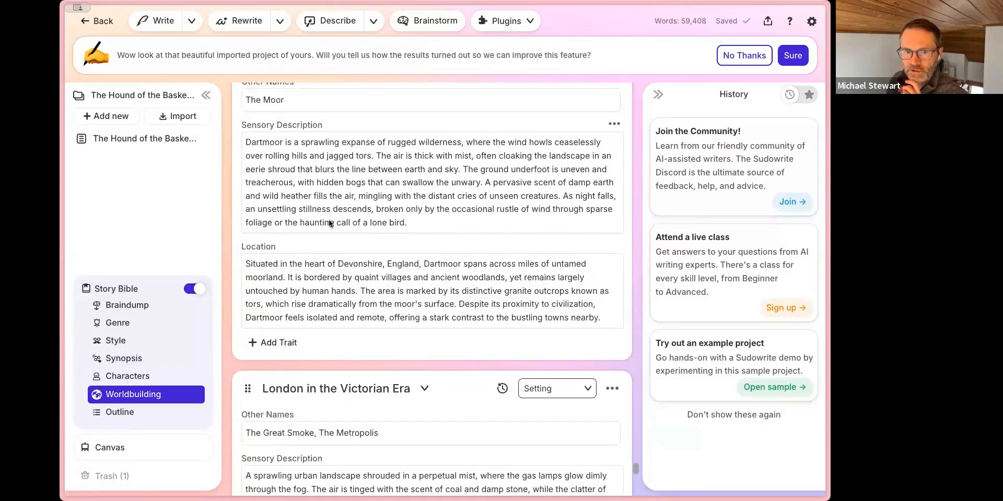
scroll(339, 251, "down", 5)
scroll(358, 284, "up", 5)
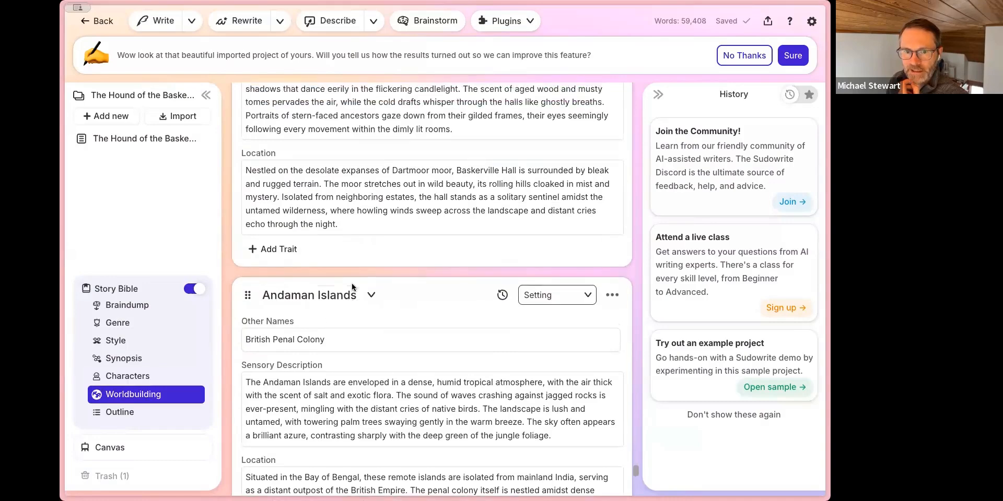
scroll(355, 287, "down", 10)
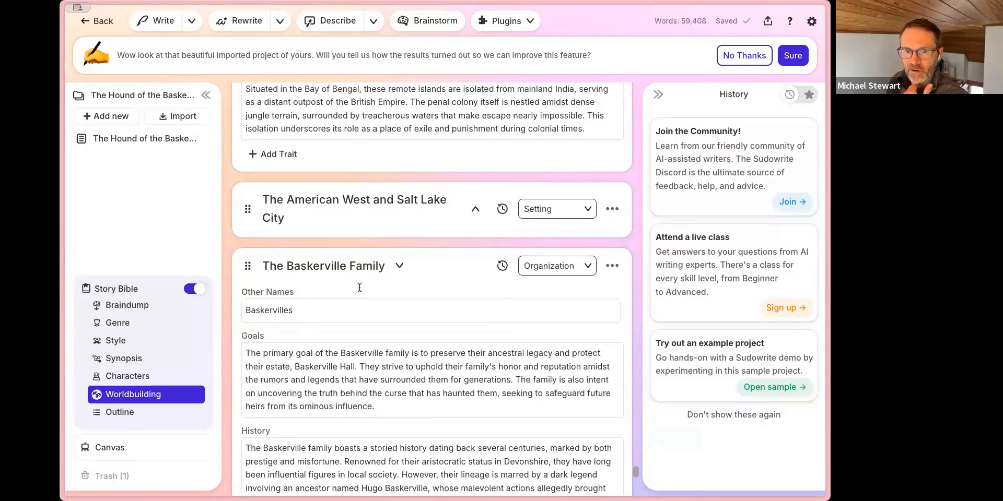
scroll(359, 288, "down", 15)
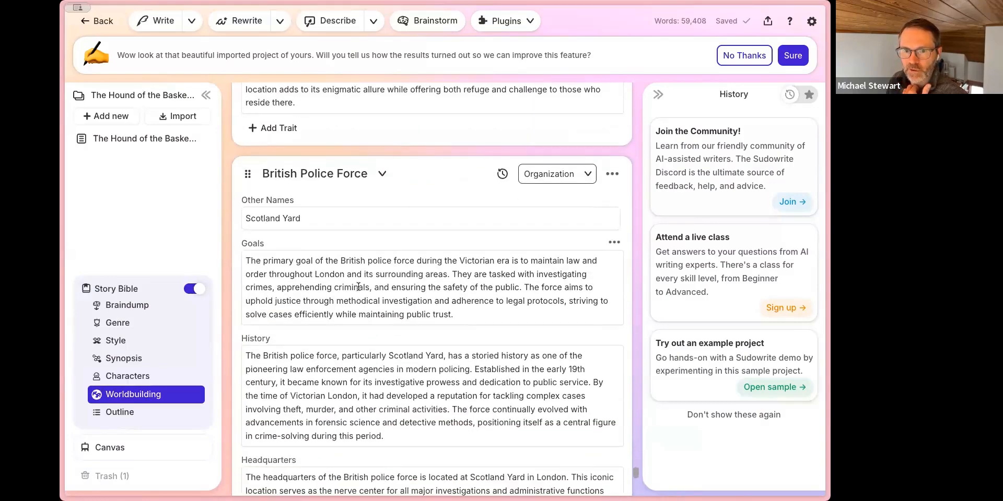
scroll(359, 288, "down", 6)
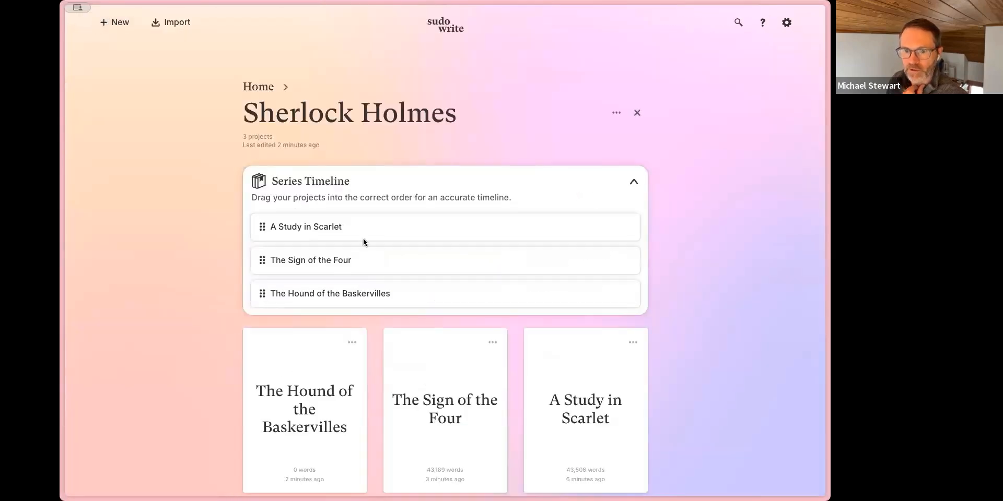
scroll(362, 238, "down", 1)
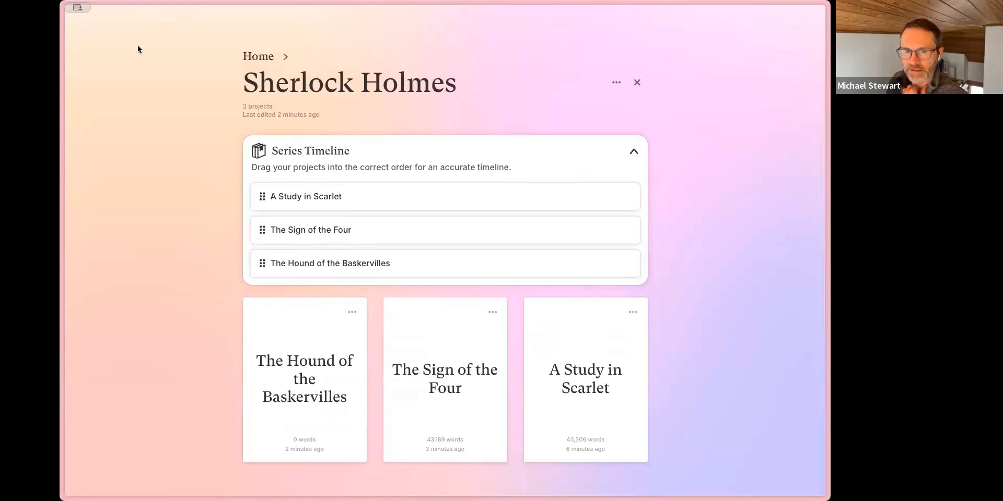
Create a new project inside the Sherlock Holmes series
scroll(175, 145, "up", 1)
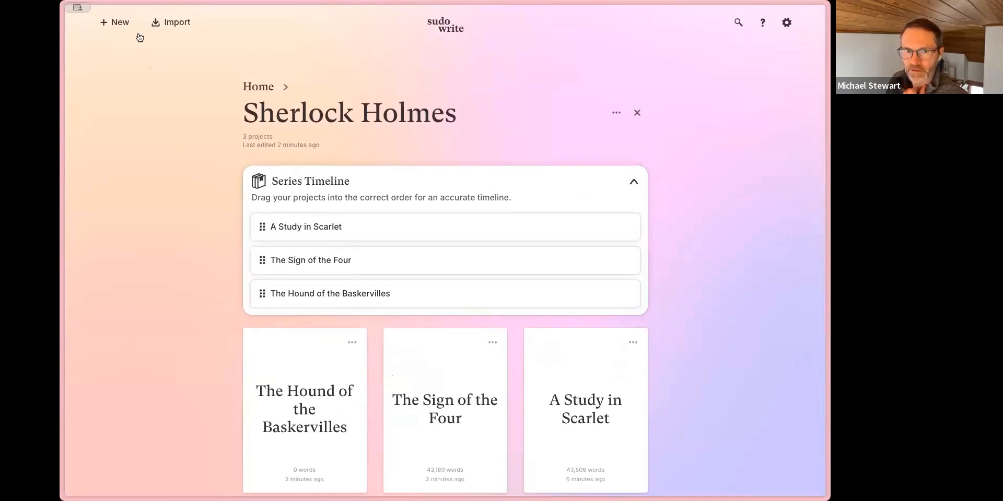
left_click(115, 22)
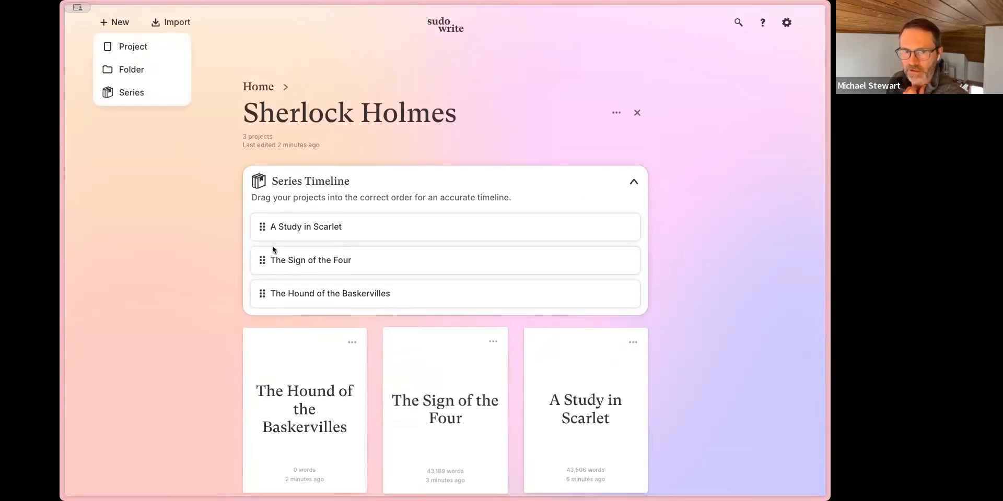
left_click(120, 53)
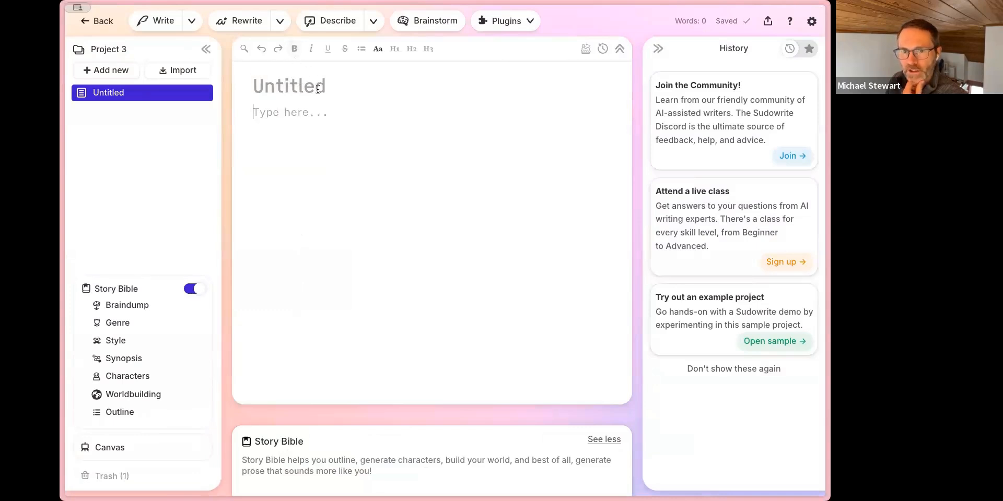
Examine the new project's Characters section and the note on what is shared across the Sherlock Holmes series
left_click(153, 376)
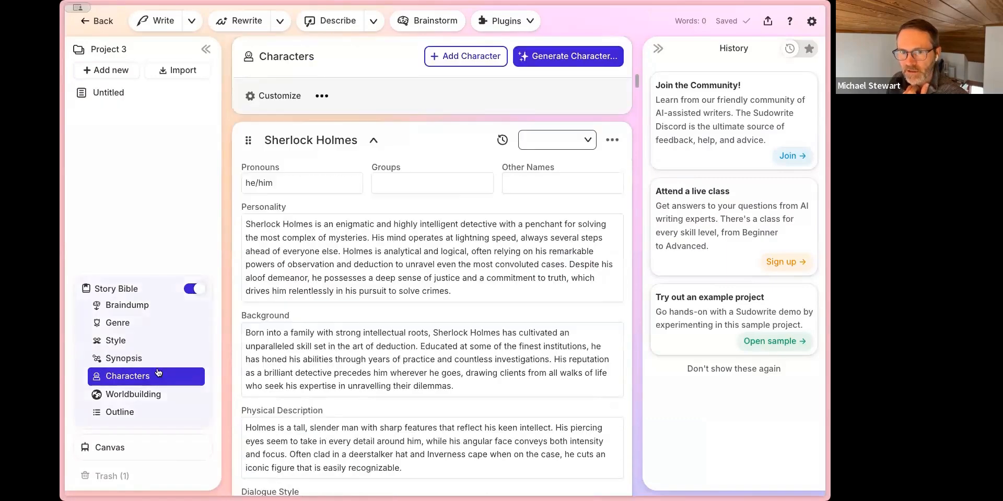
scroll(370, 291, "up", 4)
scroll(370, 291, "up", 2)
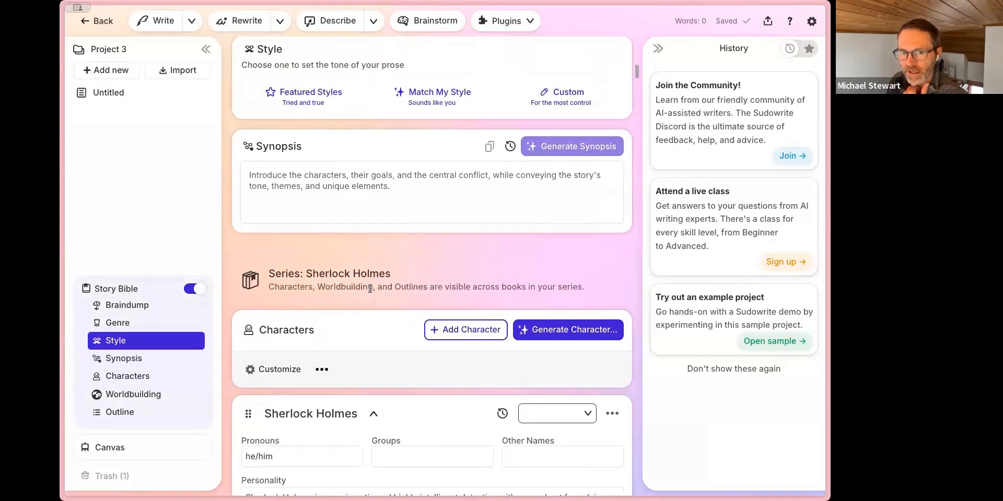
scroll(368, 294, "up", 1)
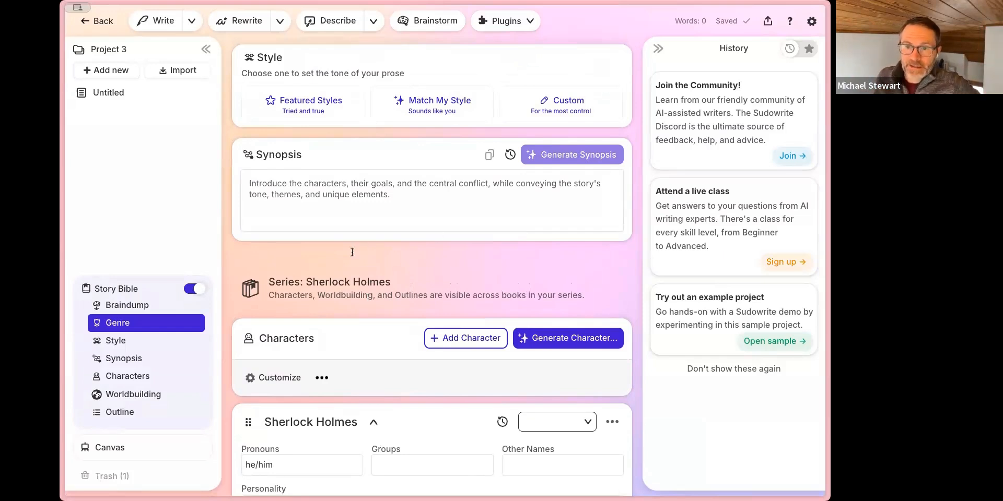
scroll(352, 252, "up", 8)
scroll(352, 253, "down", 16)
scroll(352, 252, "up", 7)
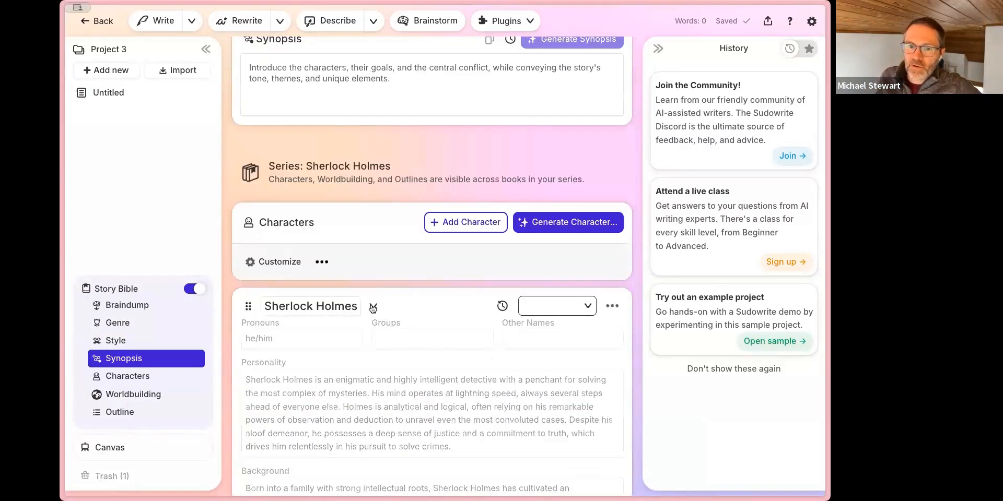
Collapse the expanded Sherlock Holmes and Dr. James Mortimer character cards
left_click(373, 307)
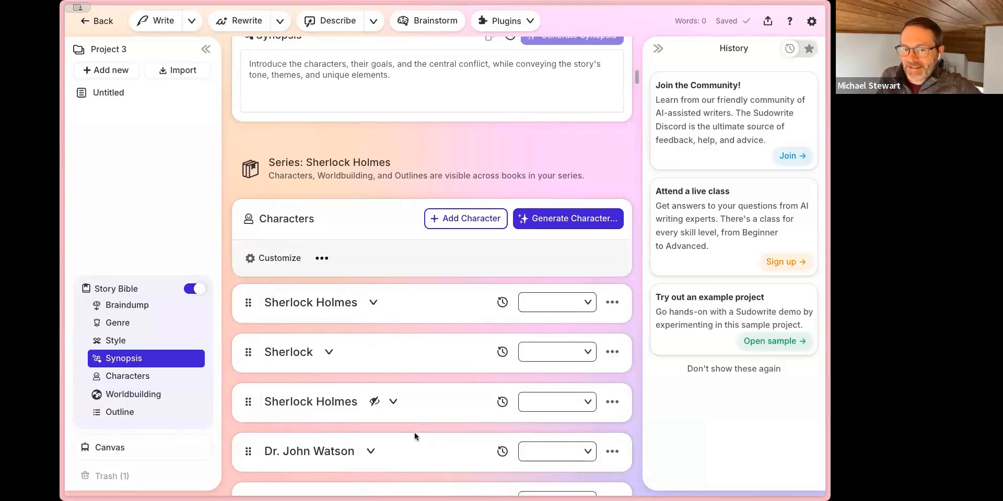
scroll(385, 387, "down", 5)
left_click(389, 451)
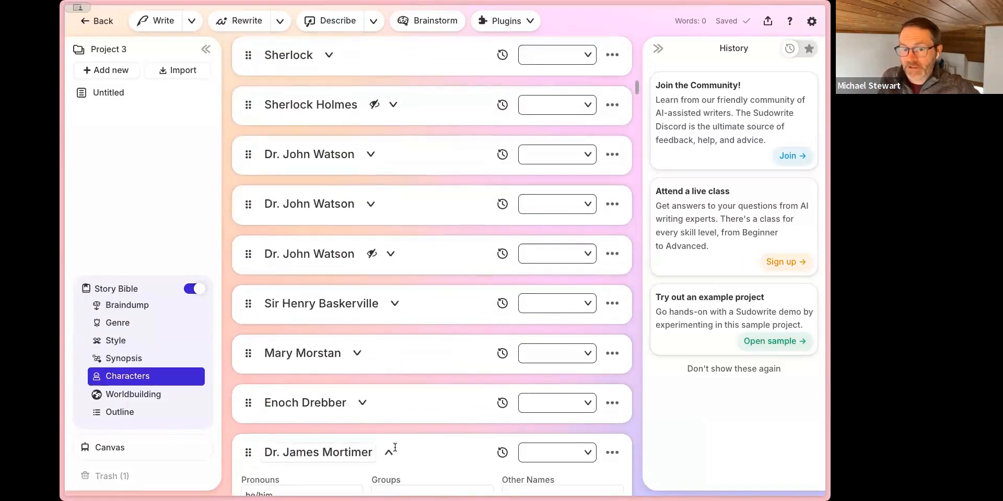
scroll(397, 390, "down", 8)
scroll(303, 349, "up", 8)
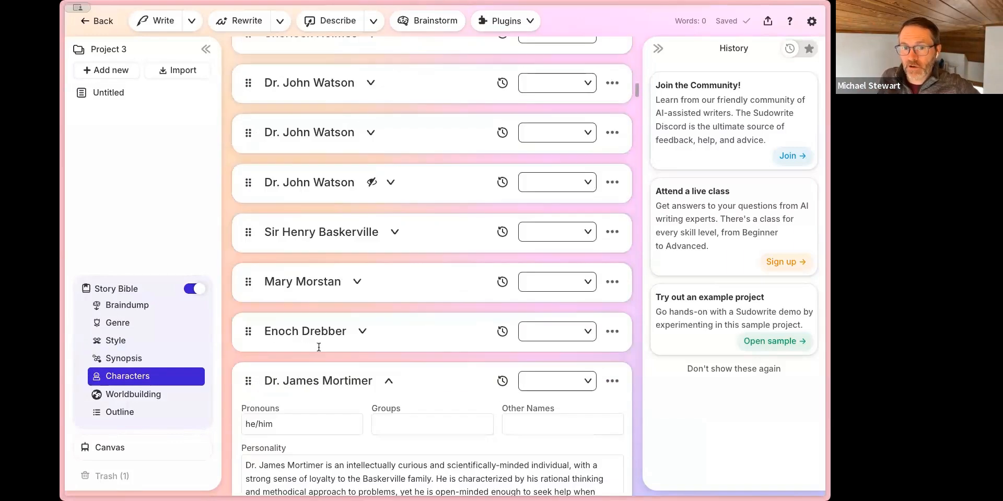
left_click(389, 381)
Collapse the Jack Stapleton and Beryl Stapleton cards and the next expanded character cards, and return to the start of the character list
scroll(373, 339, "down", 5)
left_click(362, 304)
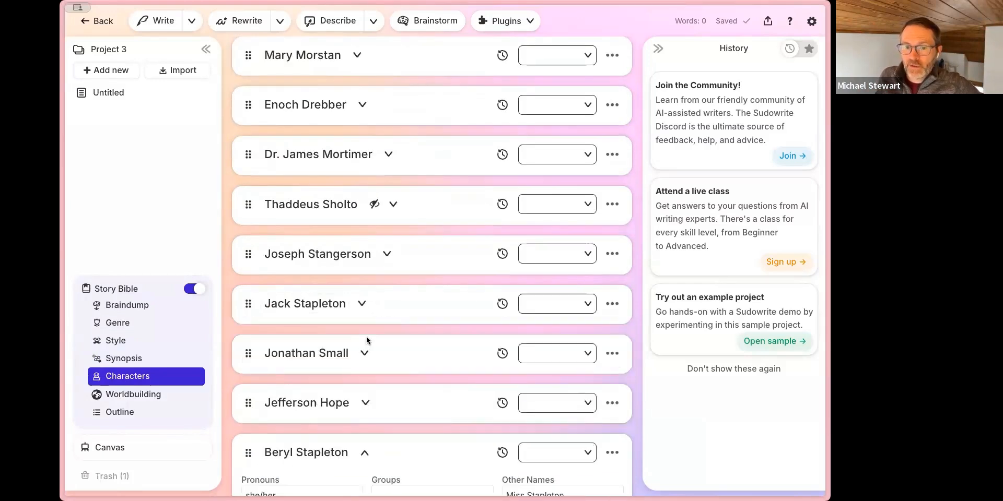
left_click(364, 452)
scroll(342, 397, "down", 4)
left_click(339, 392)
scroll(372, 423, "down", 2)
left_click(369, 445)
scroll(366, 440, "up", 15)
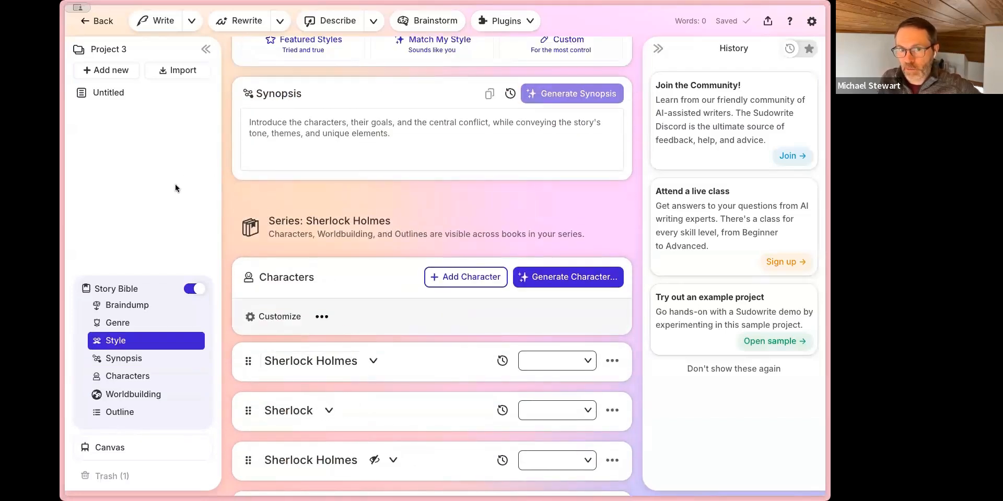
Write in the Braindump: "this is the fourth book in the sherlock holmes series. in this one he is investigating a billionaire's disappearance after his sub goes missing."
scroll(321, 237, "up", 15)
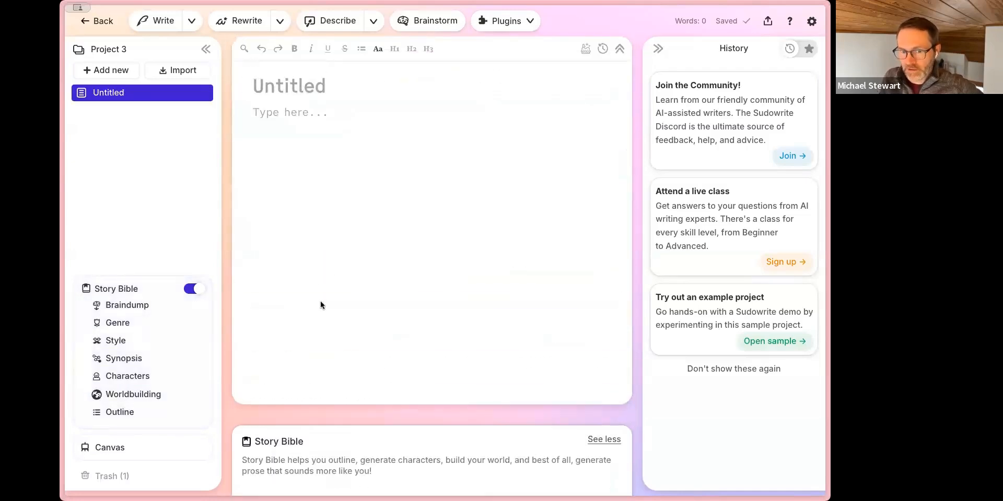
scroll(321, 305, "down", 6)
left_click(322, 348)
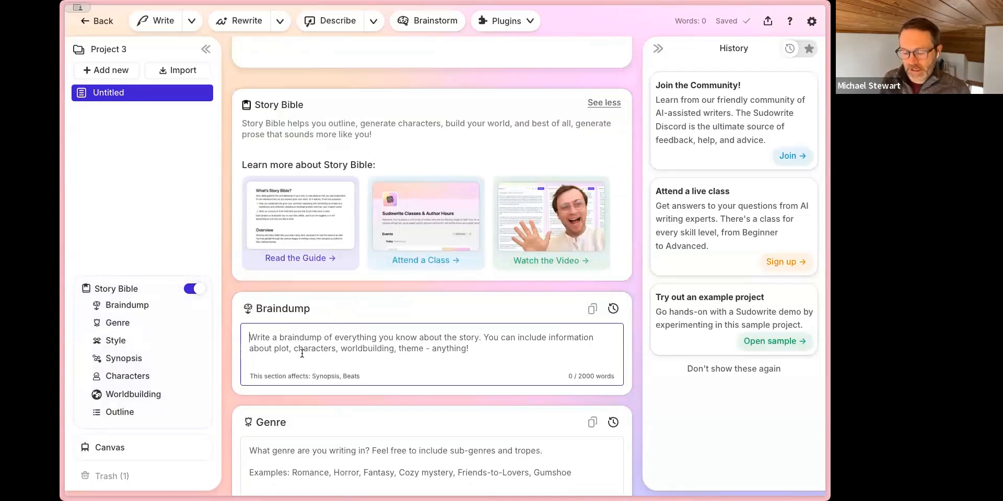
type("this the")
key("BackSpace")
key("BackSpace")
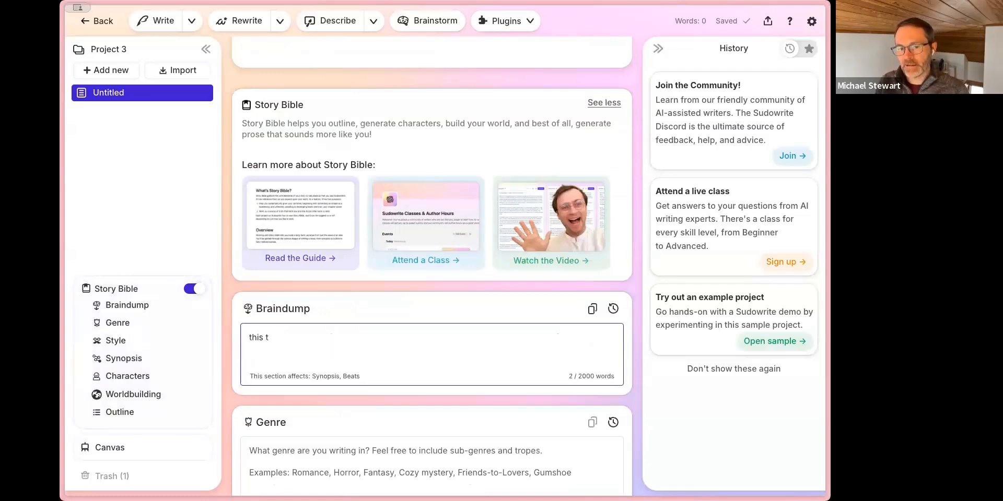
type("is the fourth book in the sherlock")
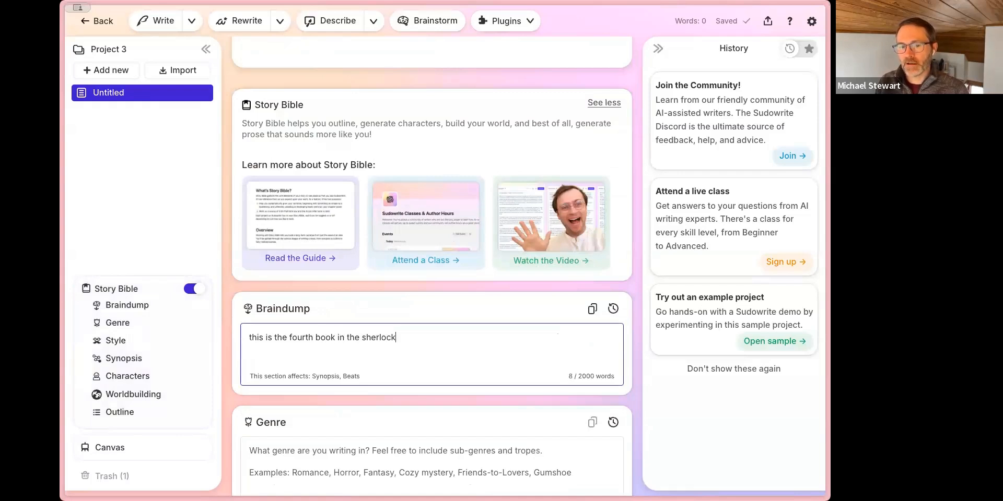
type(" home")
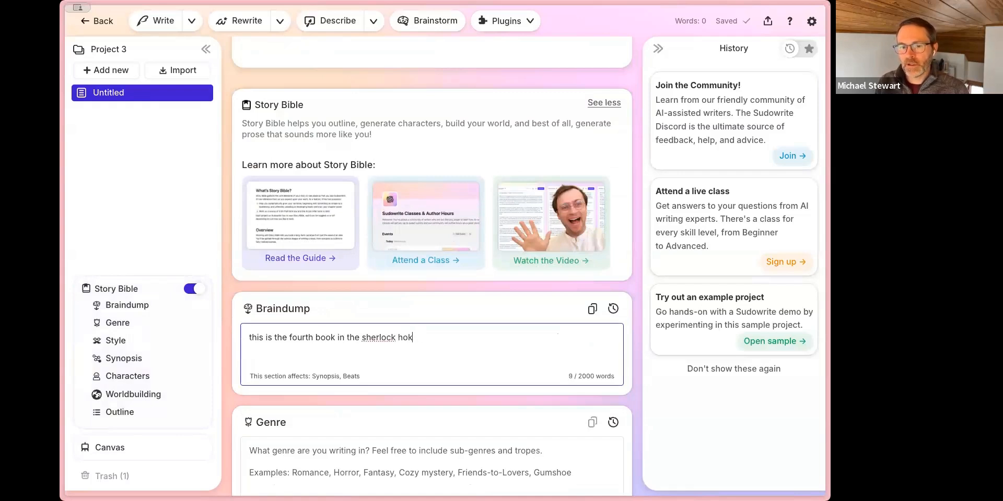
key("BackSpace")
type("lmes series. in this on")
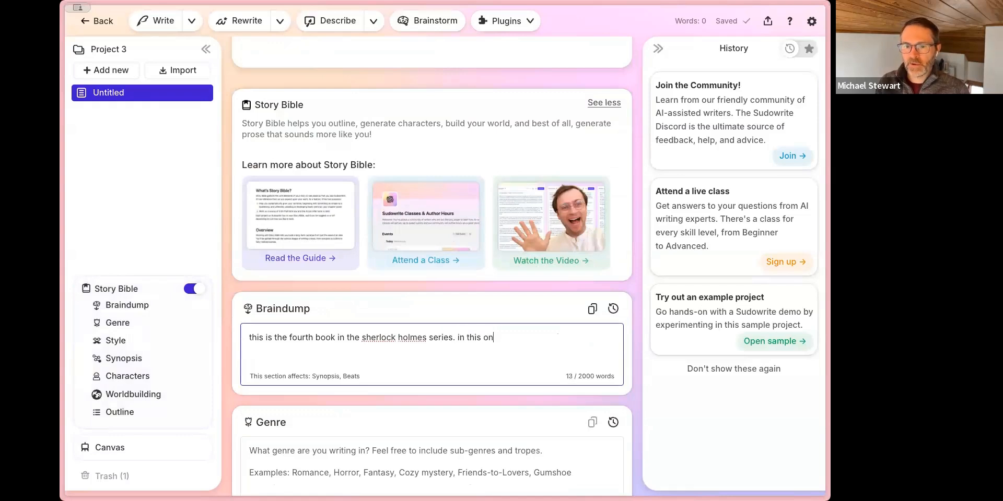
type("e he is investiga")
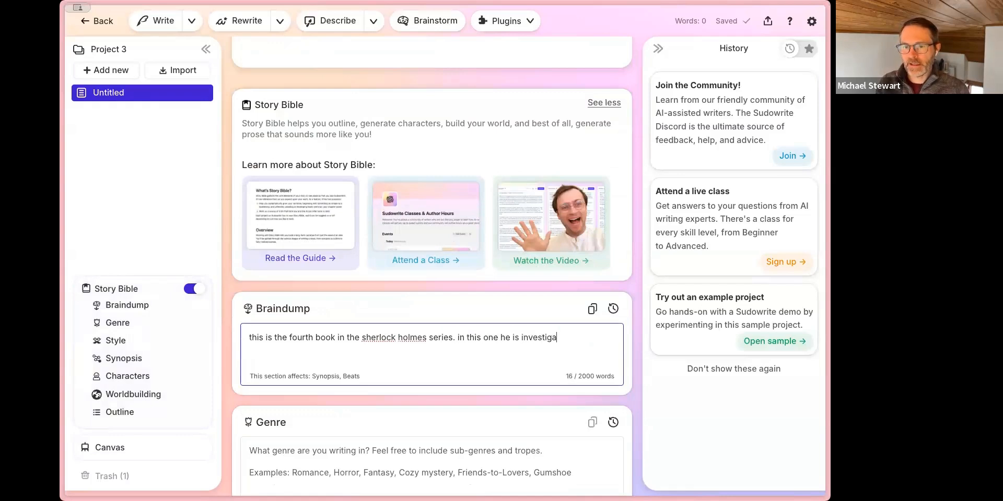
type("ting a billionaire's disappe")
key("BackSpace")
type("pearance after his sub goes missing")
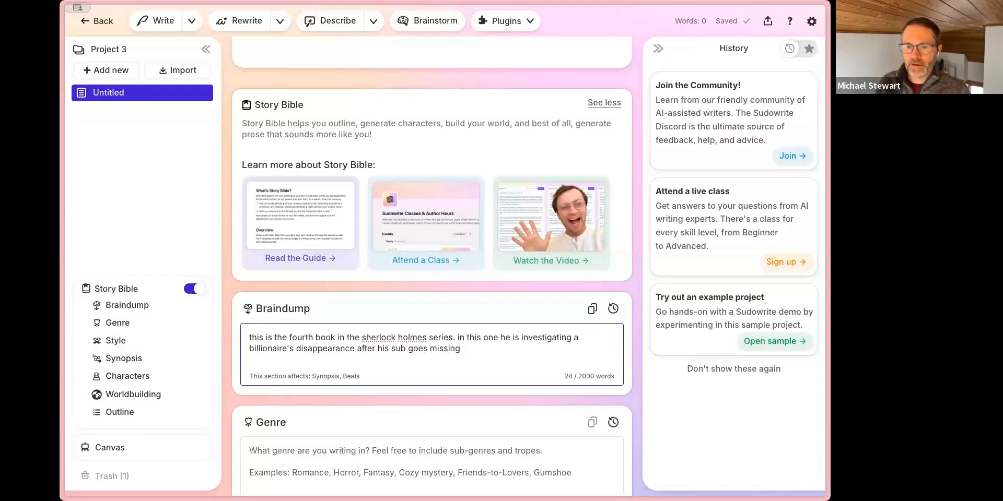
type(".")
Set the story's genre to "classic mystery" in the Story Bible
scroll(403, 318, "down", 4)
key("Tab")
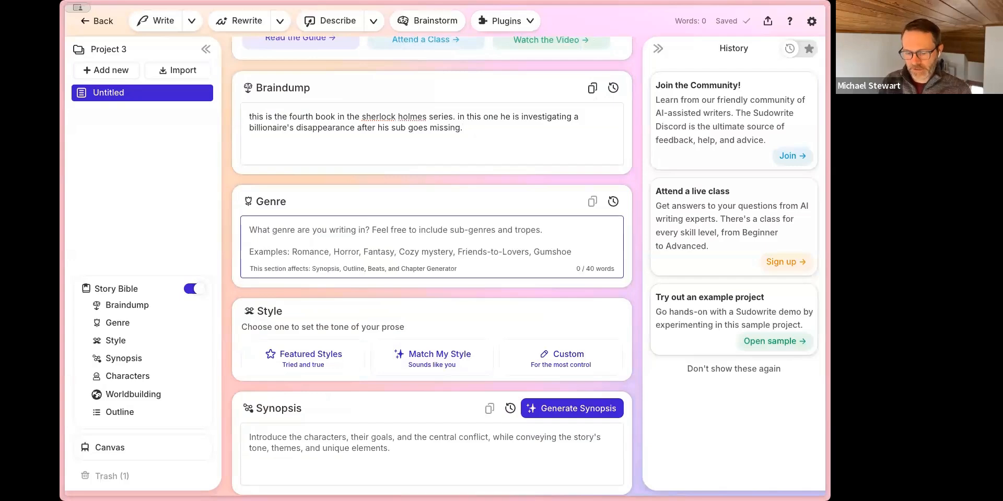
type("classic mystery")
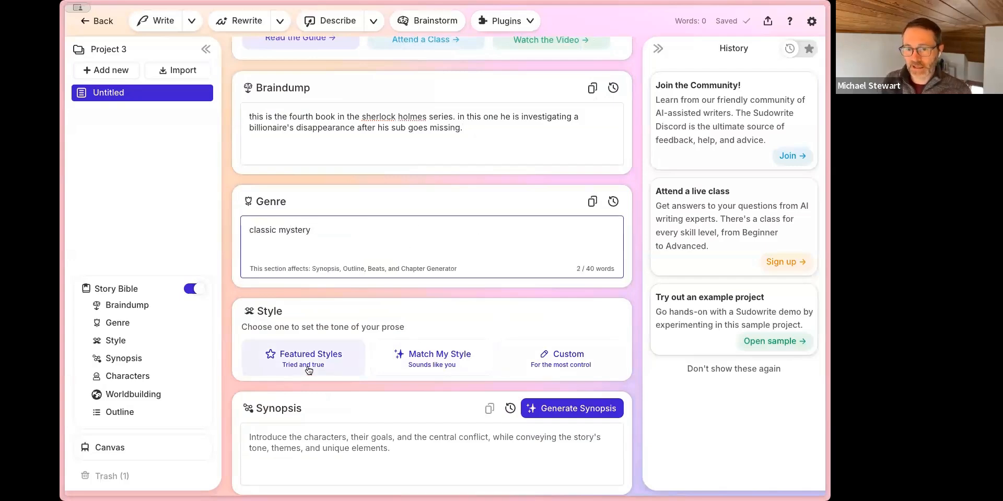
scroll(332, 324, "down", 1)
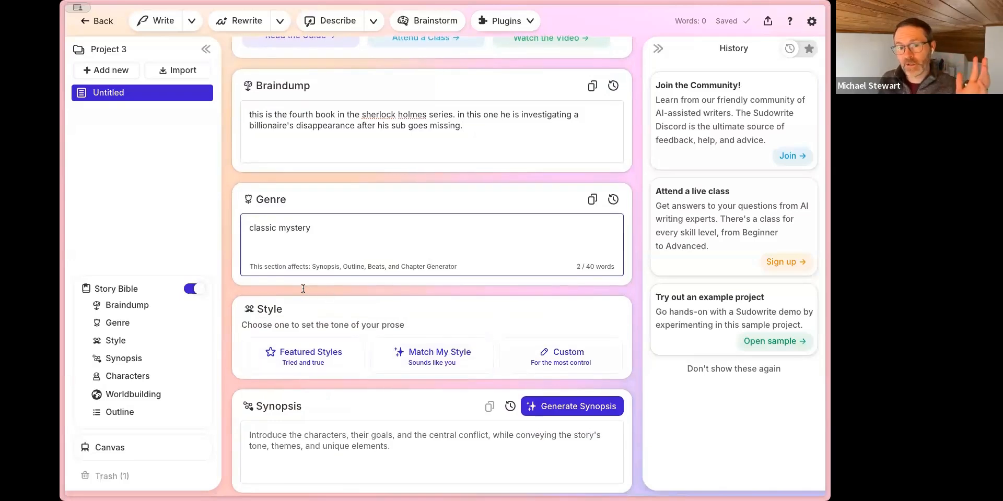
scroll(303, 289, "down", 1)
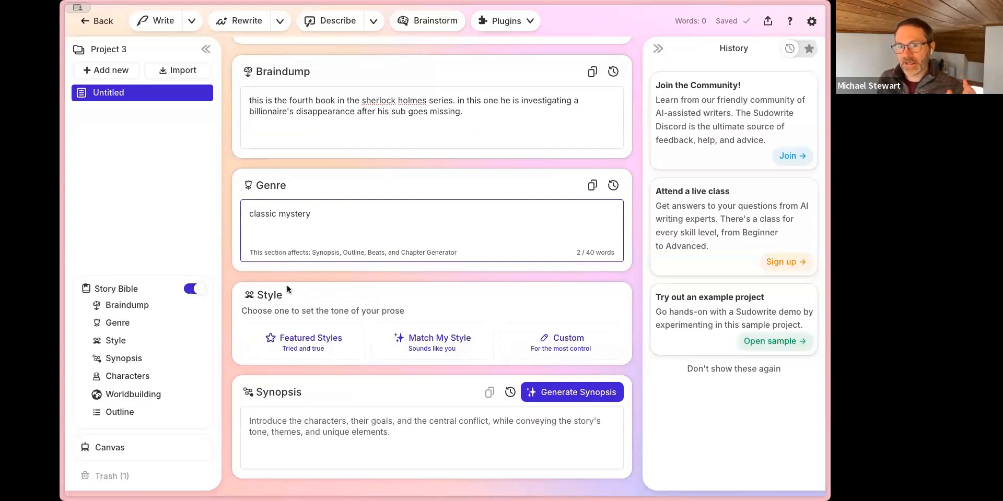
scroll(306, 217, "down", 1)
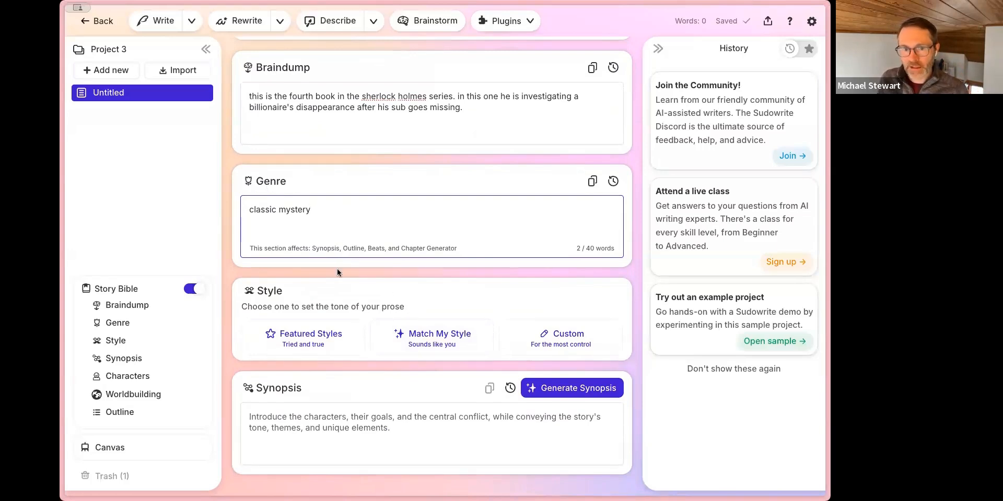
scroll(339, 271, "down", 1)
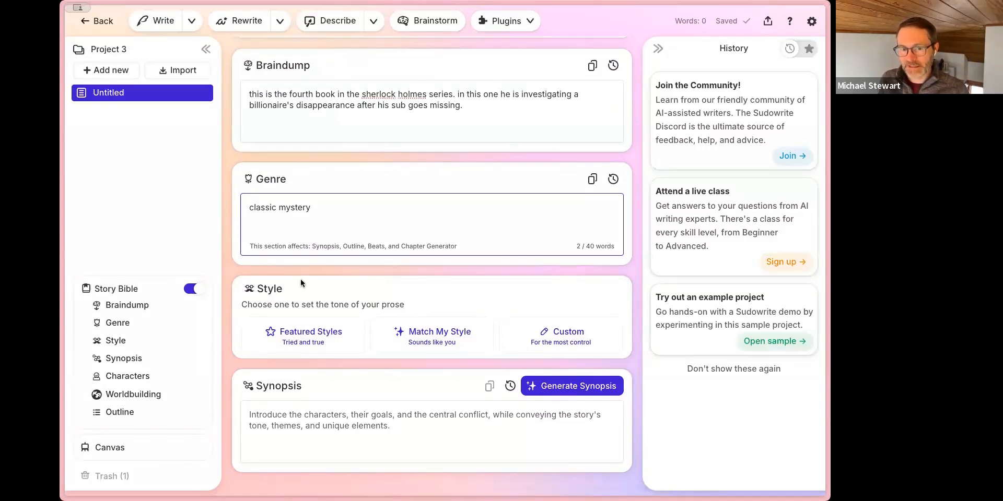
scroll(301, 279, "down", 2)
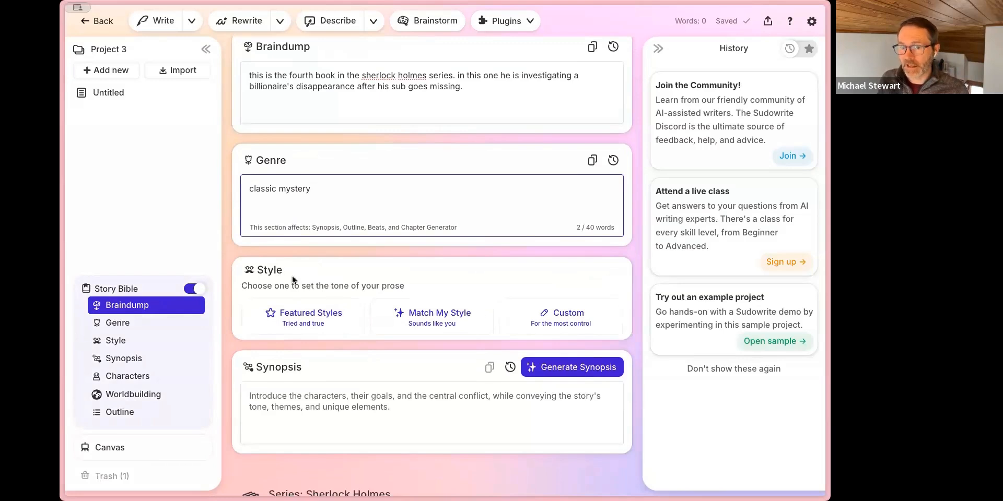
left_click(306, 166)
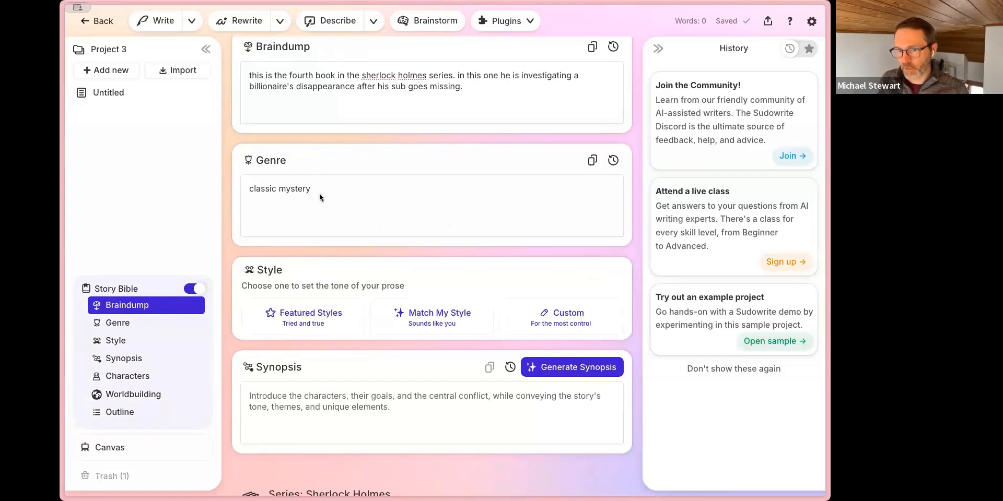
Bring up the Outline section and rename the project as "Sherlock Book Four"
scroll(256, 293, "down", 5)
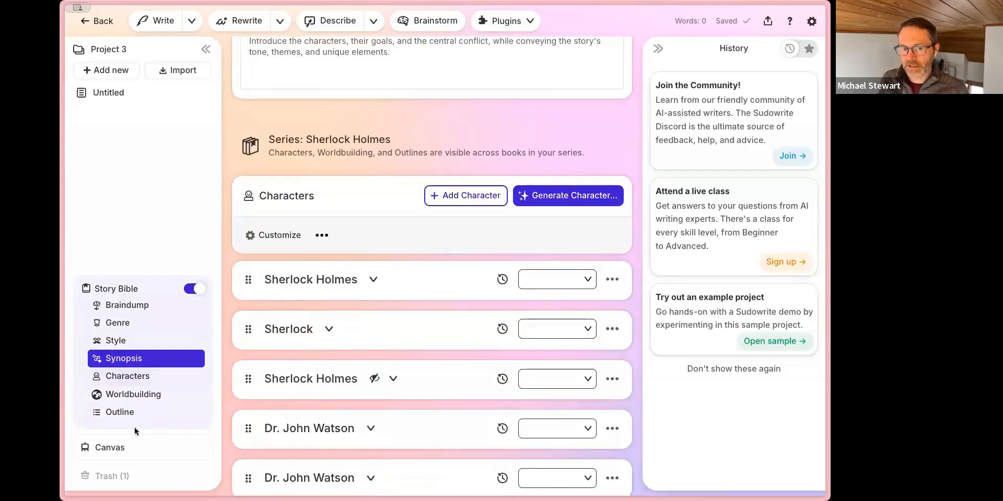
left_click(137, 411)
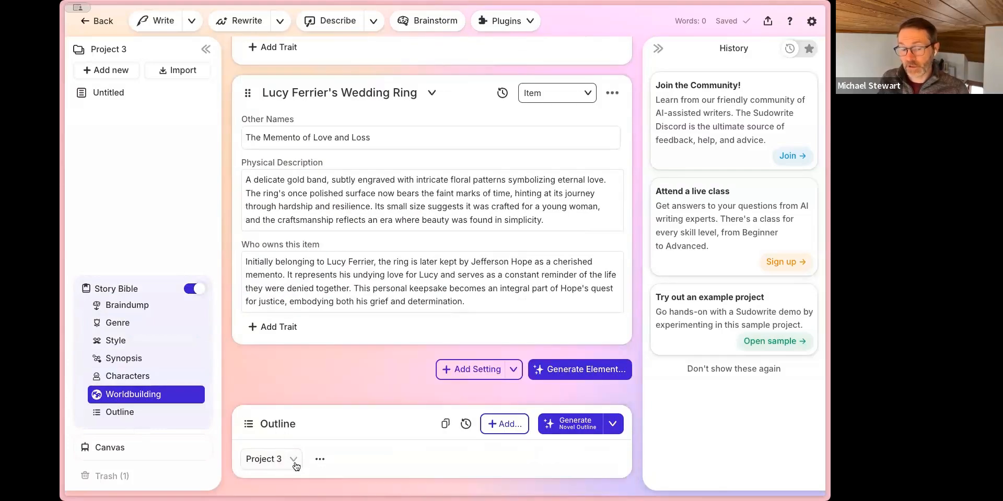
double_click(127, 59)
type("Book four")
key("ctrl+a")
type("Sherlock Book Four")
key("Return")
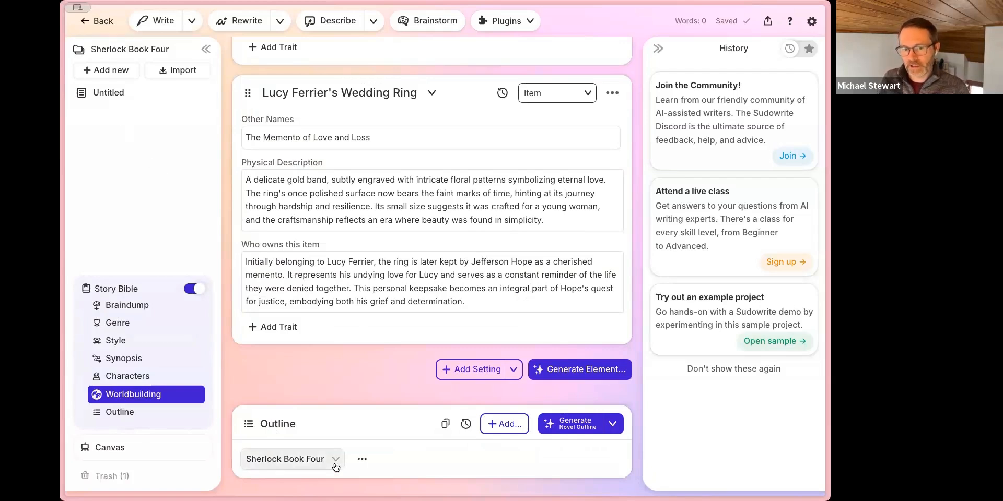
Look through the Outline's list of series books, and return to the Style and Synopsis sections
left_click(332, 460)
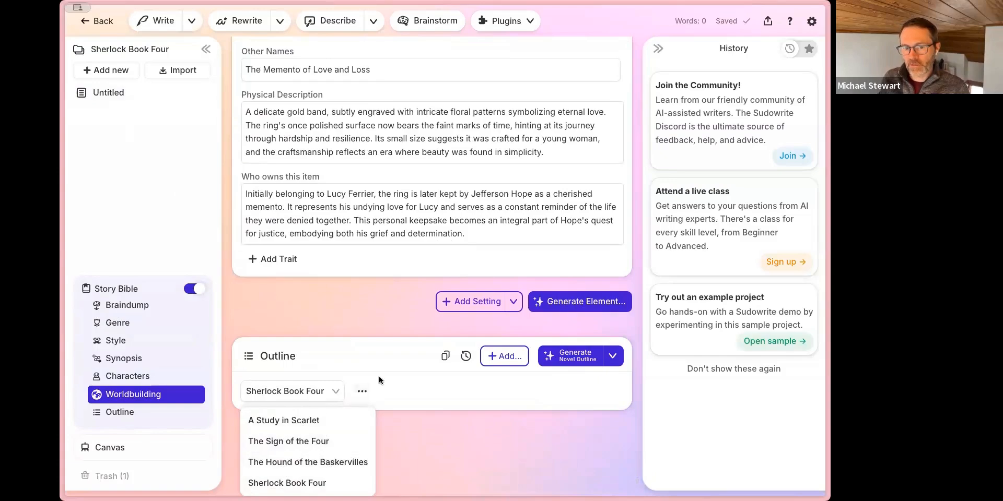
scroll(335, 366, "up", 20)
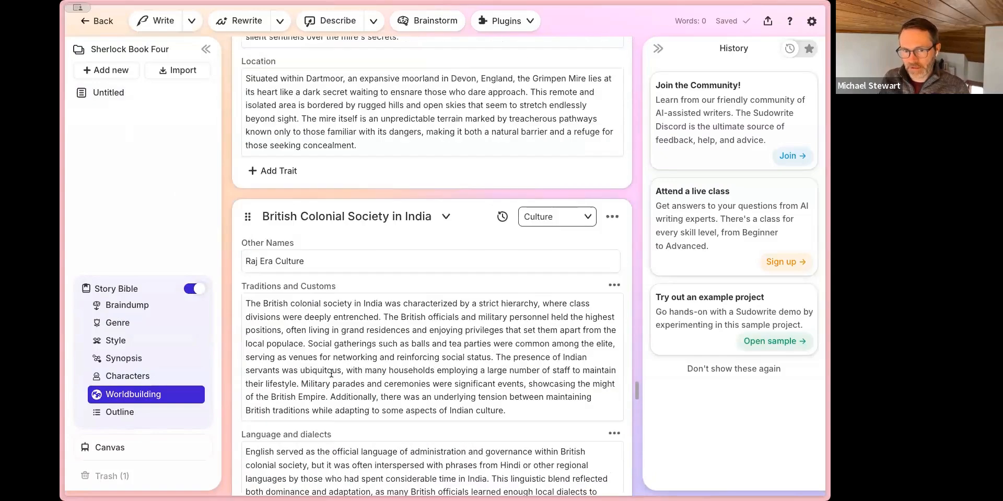
left_click(151, 341)
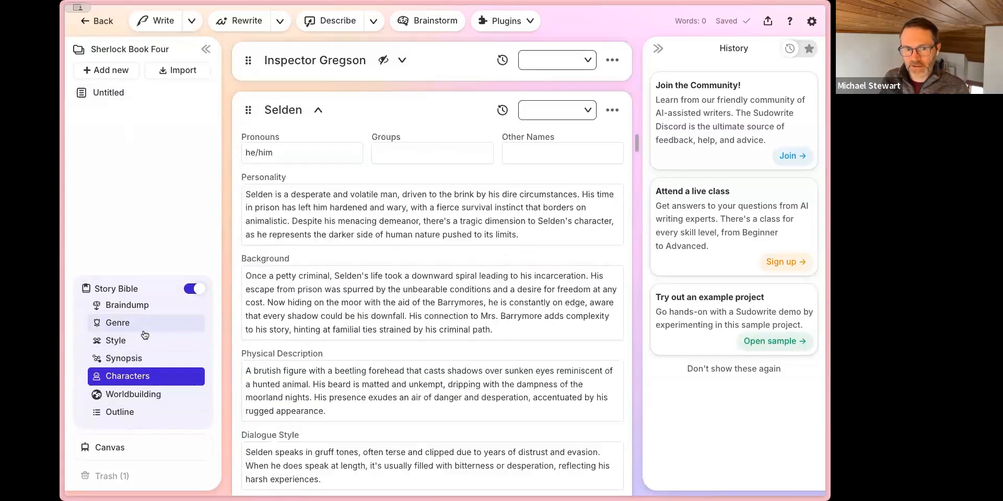
scroll(297, 368, "down", 2)
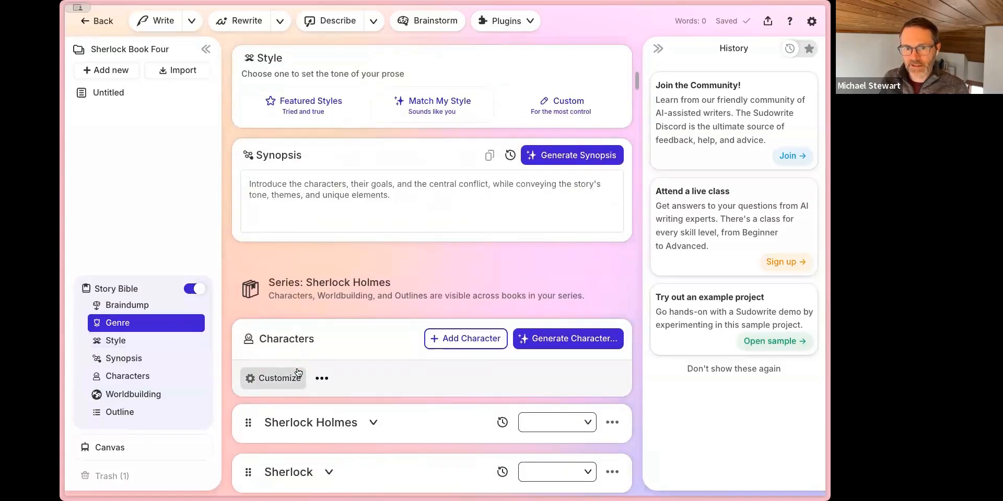
Examine the Braindump, Genre and Synopsis fields to see which Story Bible sections each one affects
scroll(277, 199, "up", 4)
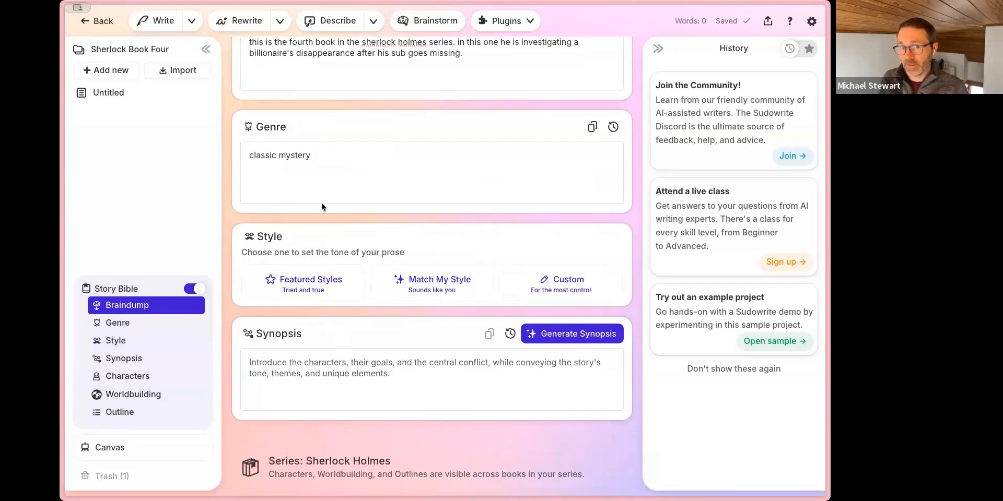
scroll(365, 222, "up", 2)
scroll(371, 225, "up", 1)
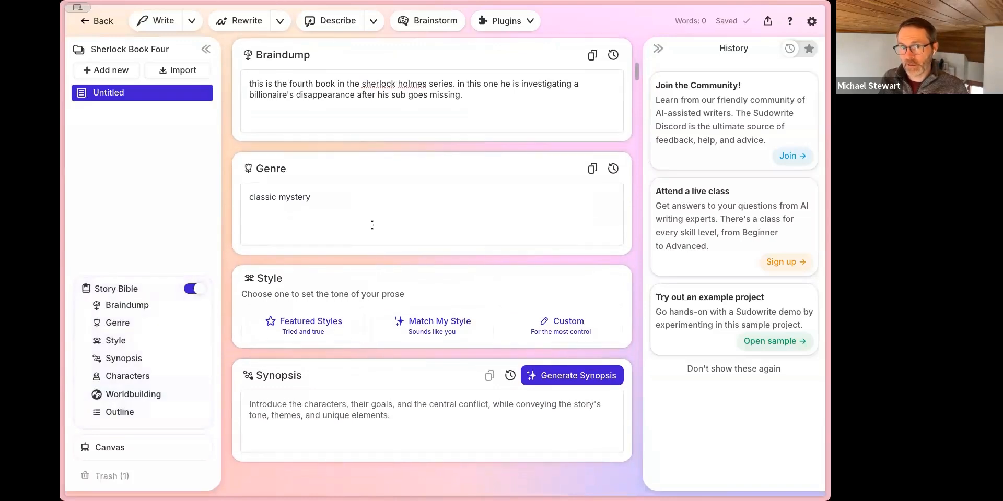
left_click(397, 111)
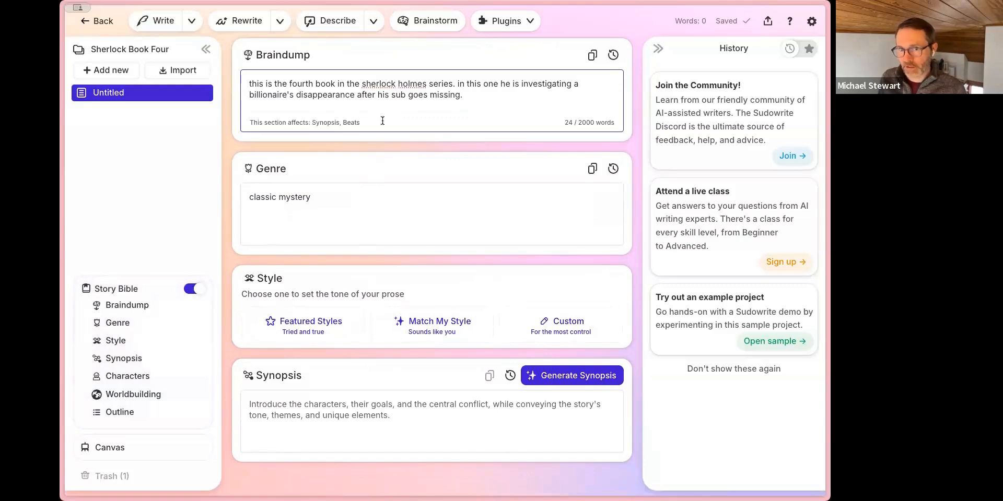
left_click(352, 210)
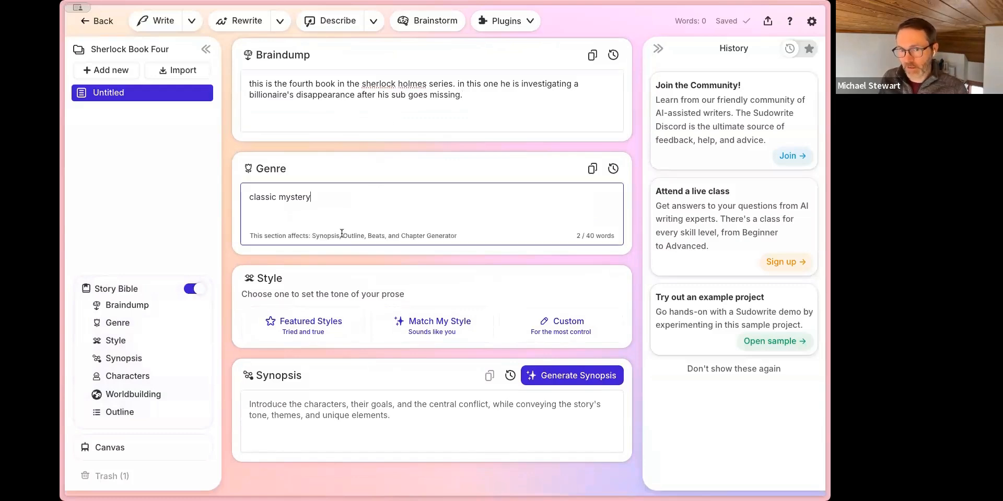
left_click(372, 424)
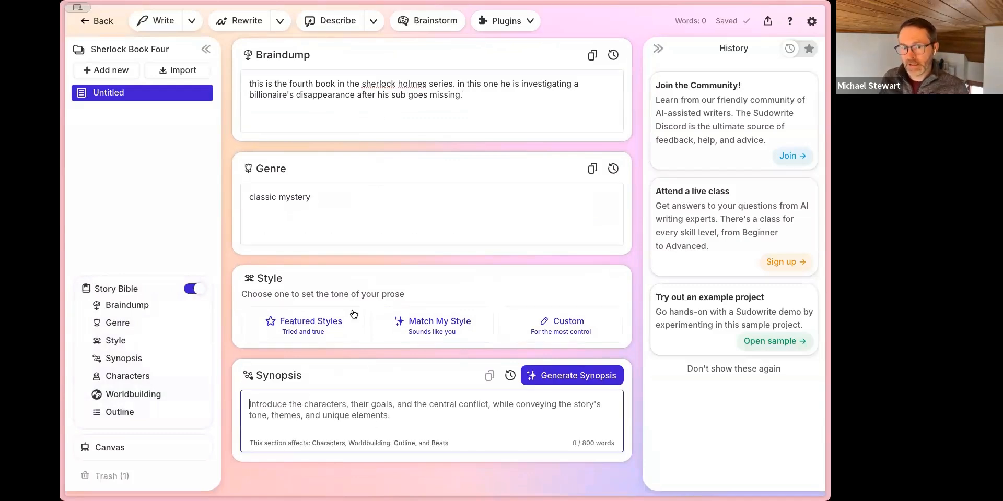
Set the story's prose style to the featured style Refined & Literary
left_click(317, 339)
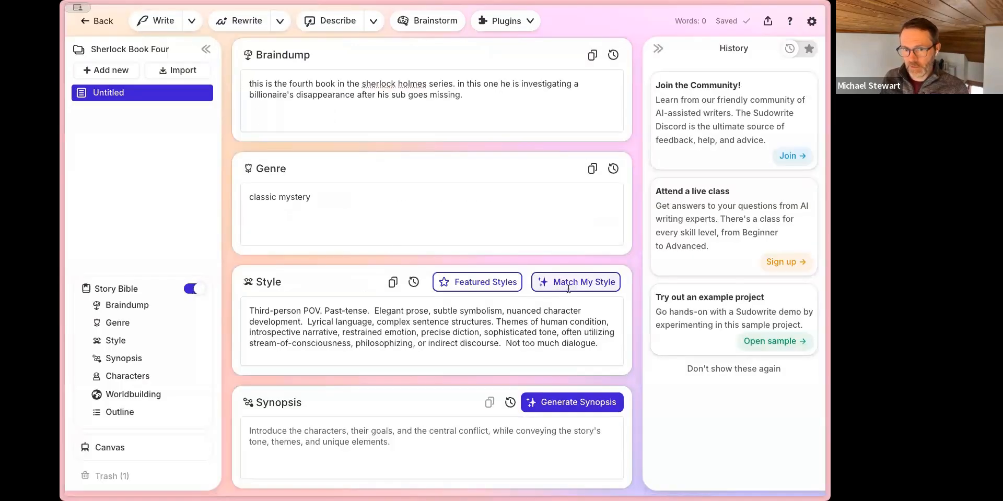
scroll(328, 309, "down", 3)
left_click(484, 202)
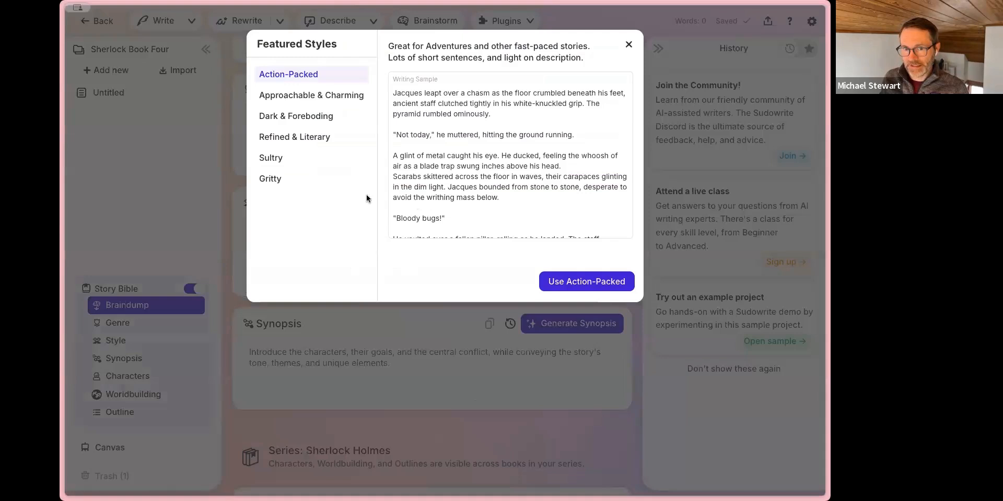
left_click(289, 137)
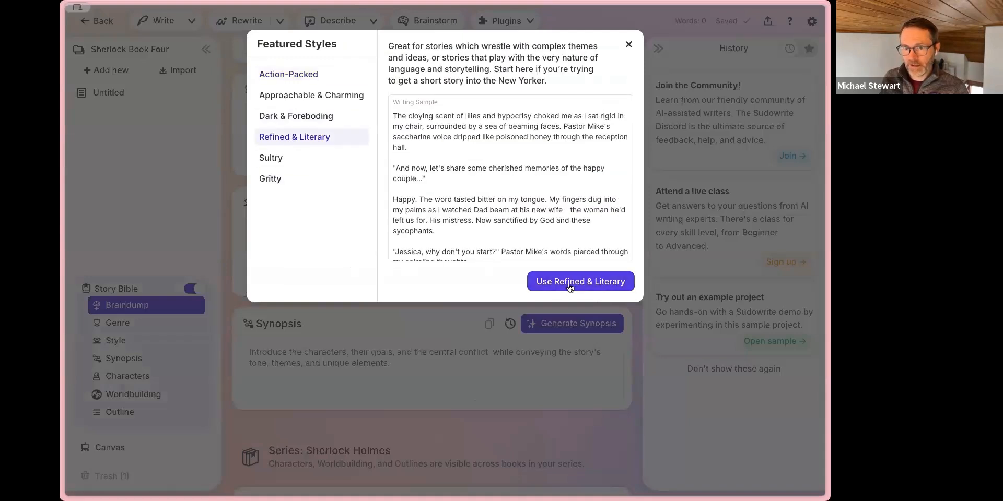
left_click(560, 281)
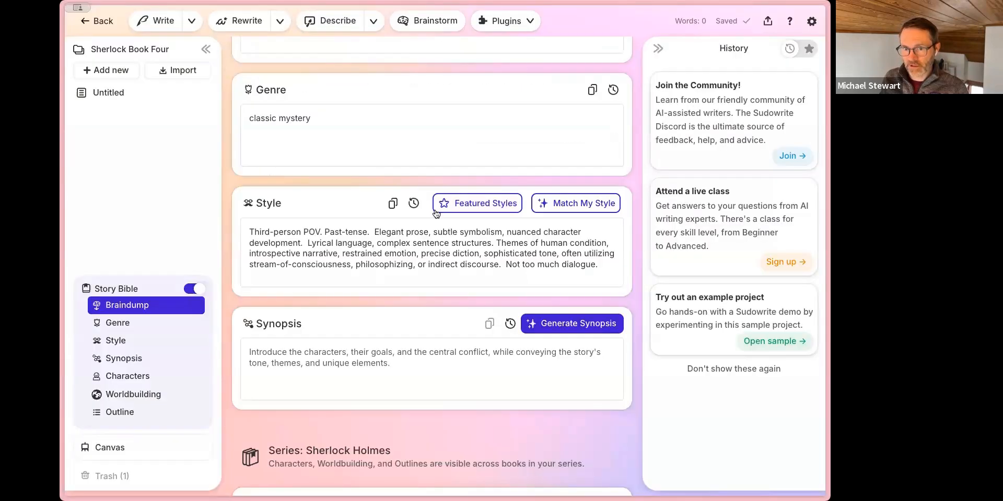
Generate the synopsis from the Braindump, genre and style, and read through the text
left_click(571, 325)
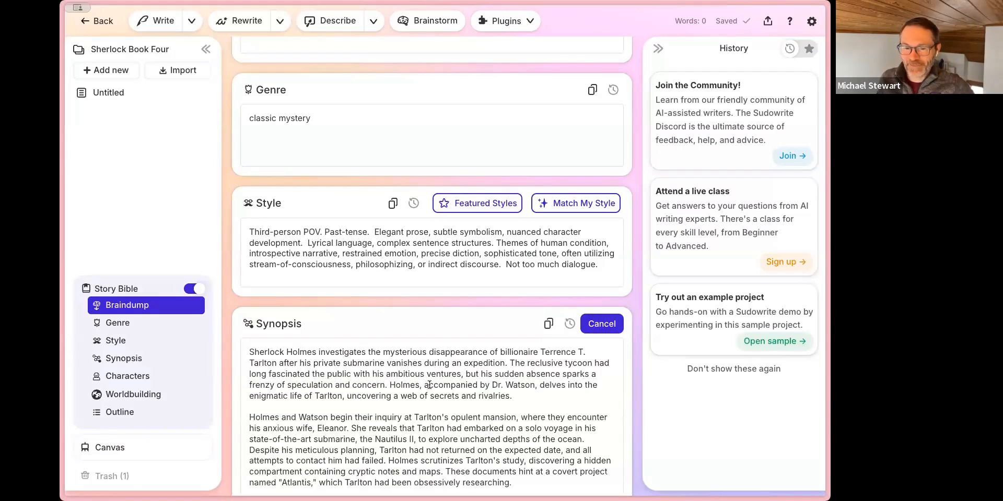
scroll(428, 384, "down", 3)
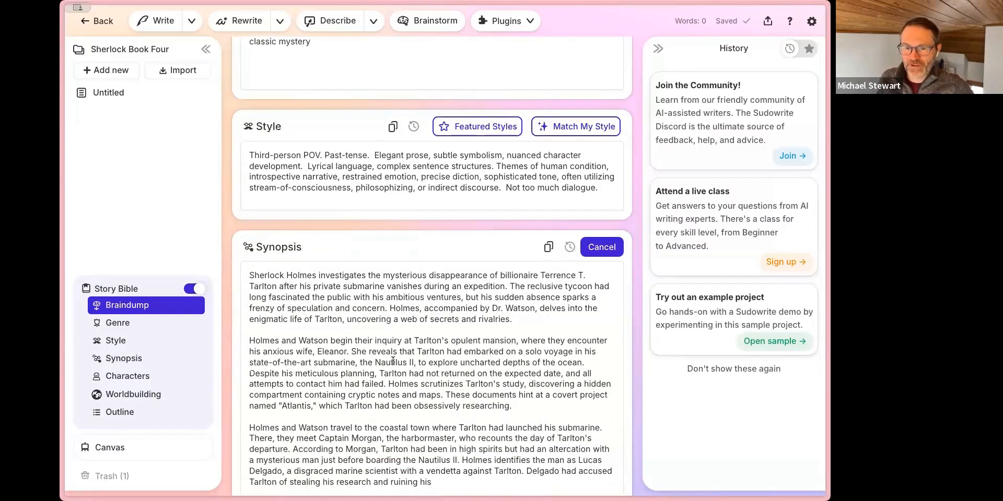
scroll(393, 360, "down", 1)
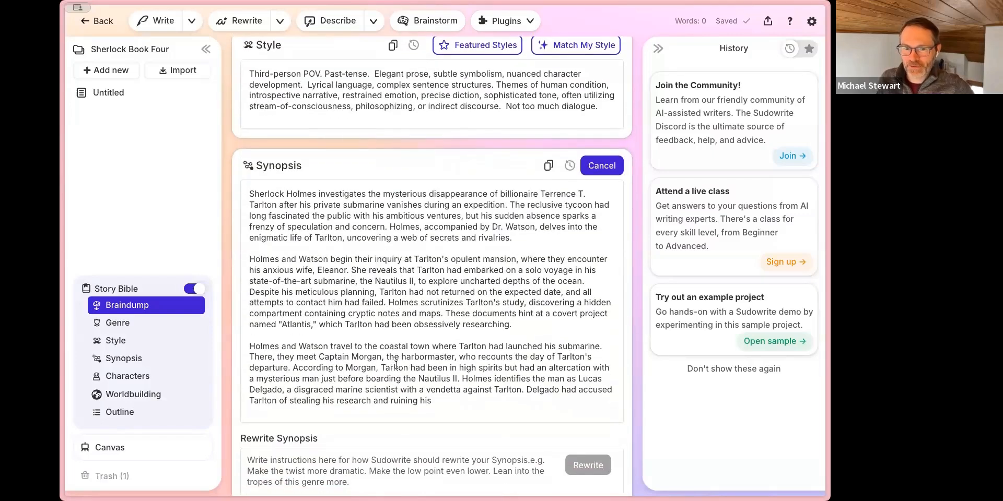
scroll(395, 366, "down", 2)
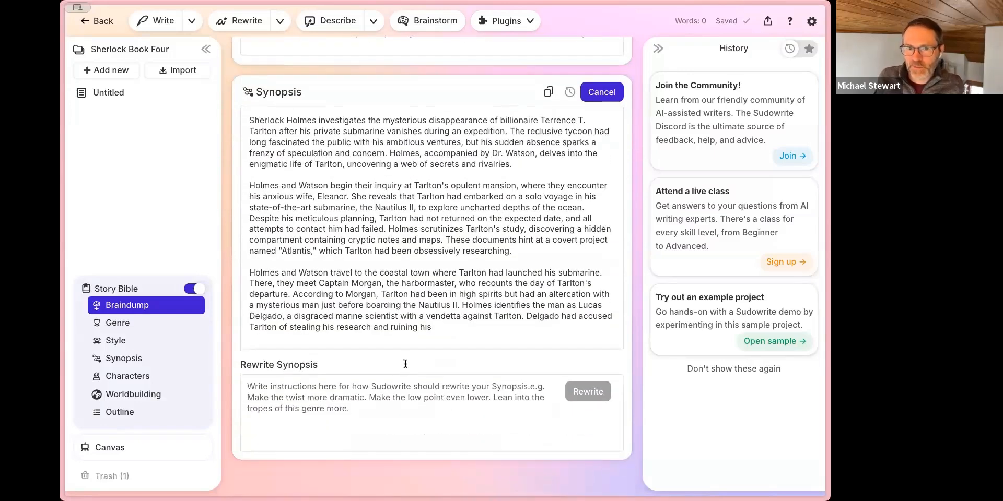
scroll(407, 360, "down", 5)
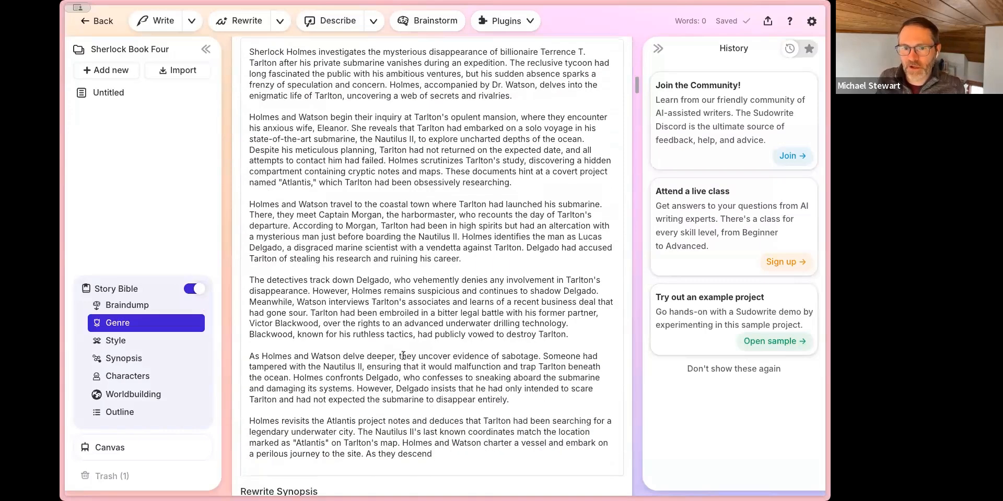
scroll(408, 358, "down", 2)
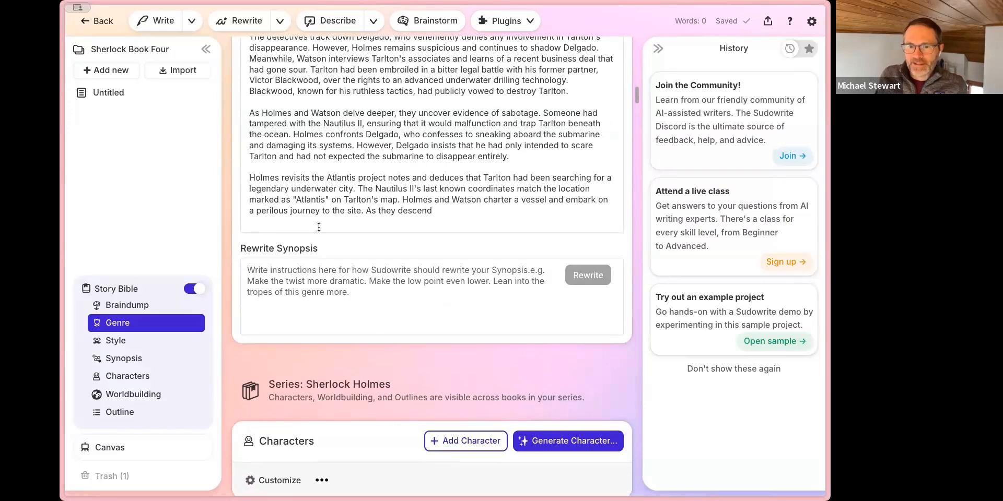
scroll(321, 248, "down", 5)
Review the Braindump again and look at the list of available plugins
scroll(323, 249, "up", 14)
scroll(323, 249, "up", 7)
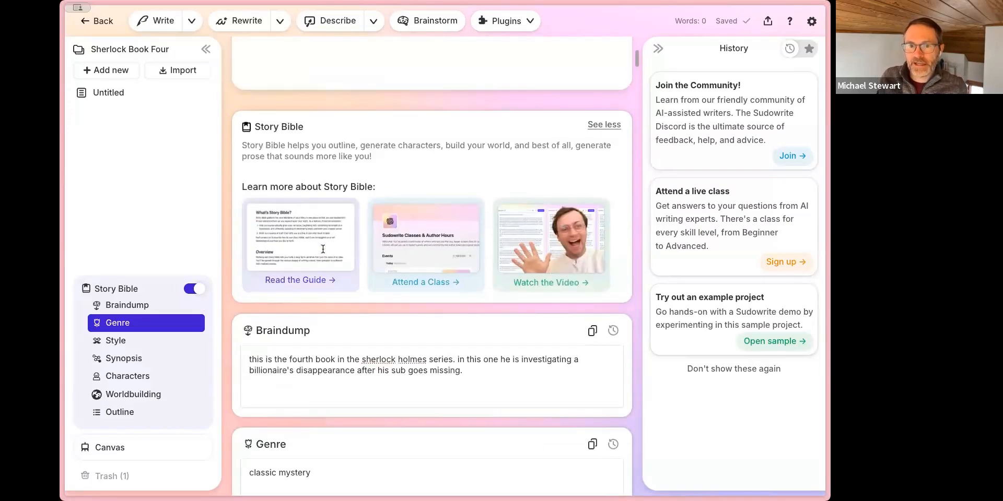
scroll(346, 267, "down", 5)
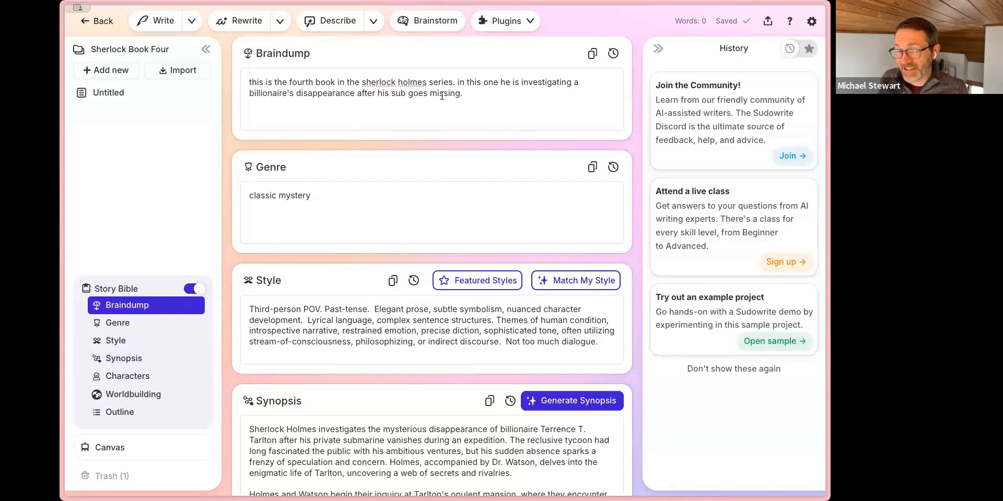
left_click(395, 84)
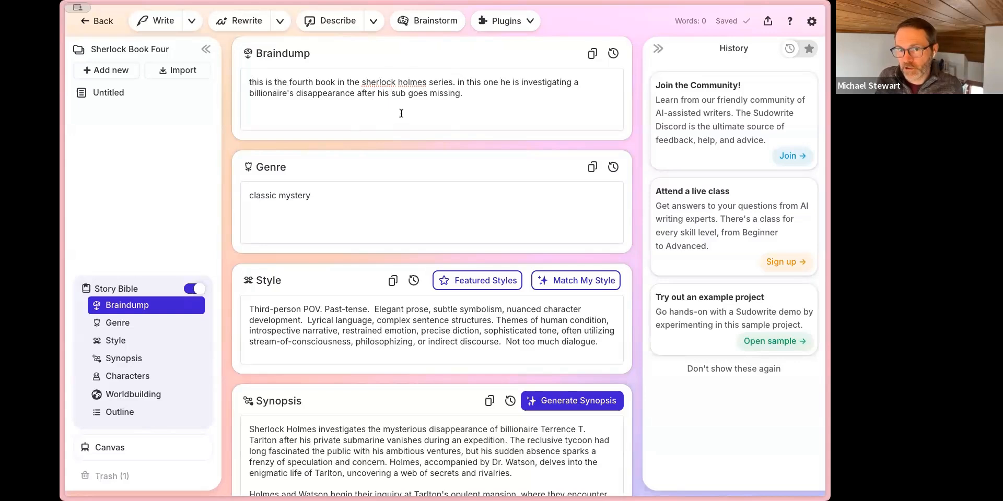
left_click(518, 23)
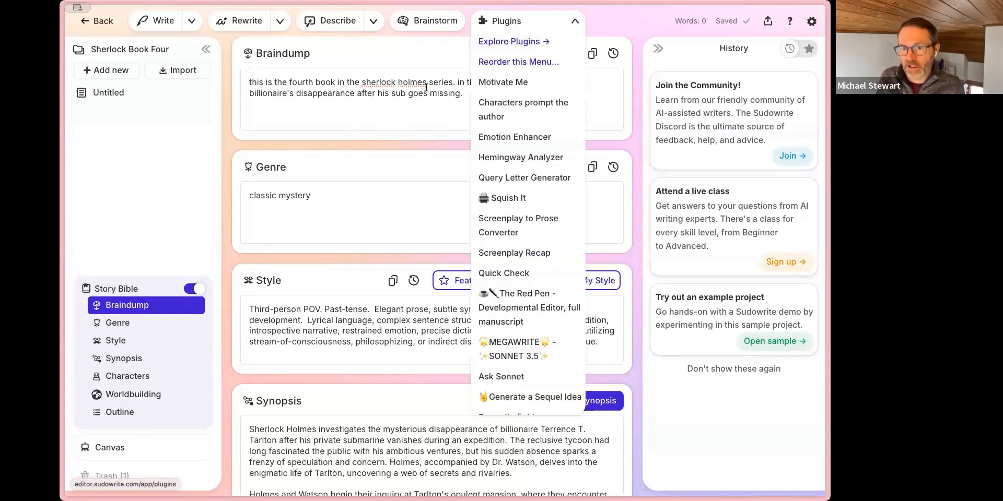
left_click(433, 103)
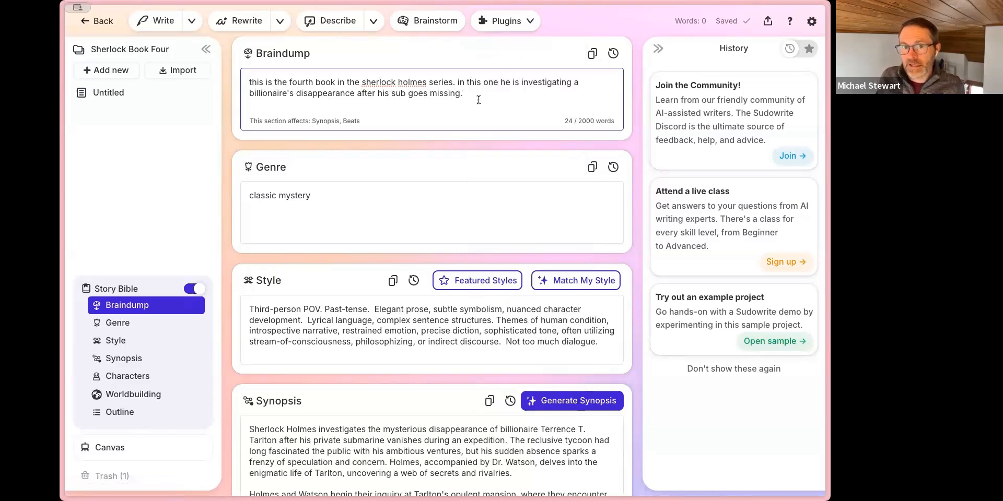
Collapse the Selden character card in the series' shared Characters section
scroll(385, 93, "down", 3)
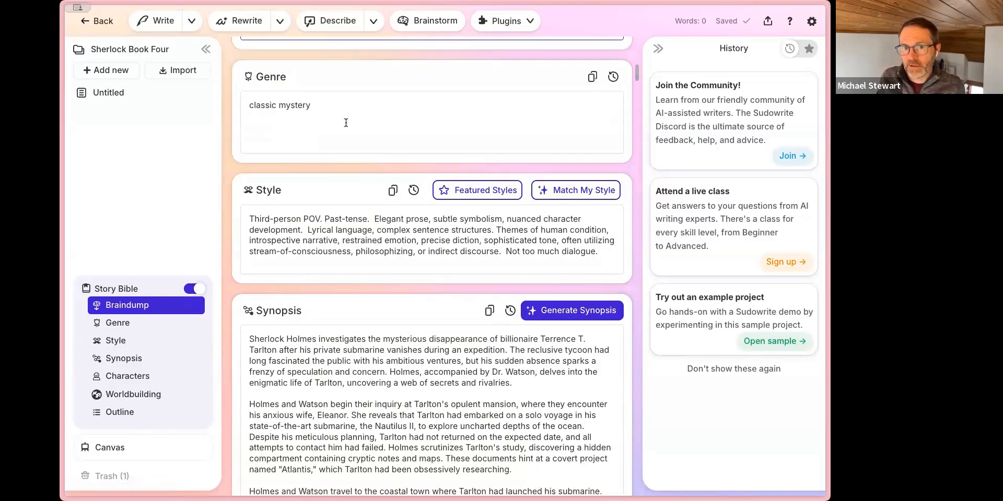
scroll(312, 221, "down", 10)
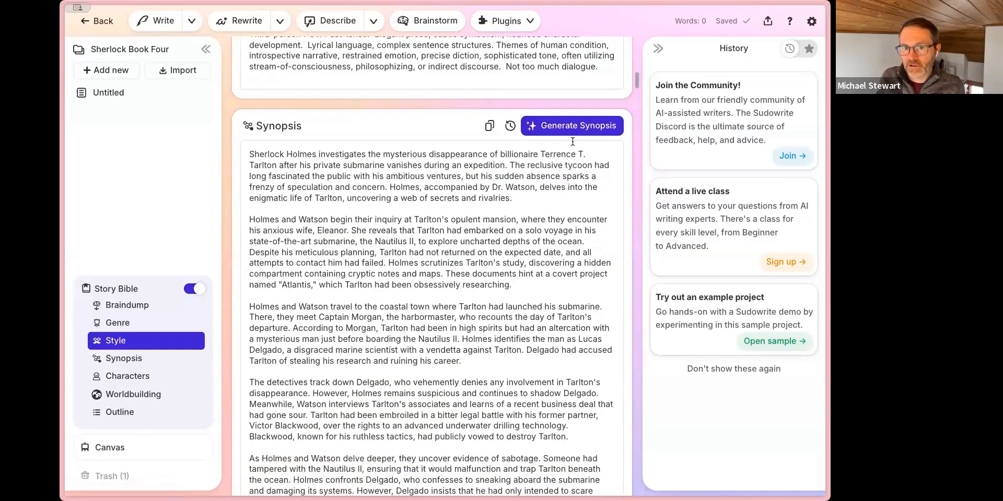
scroll(537, 217, "down", 15)
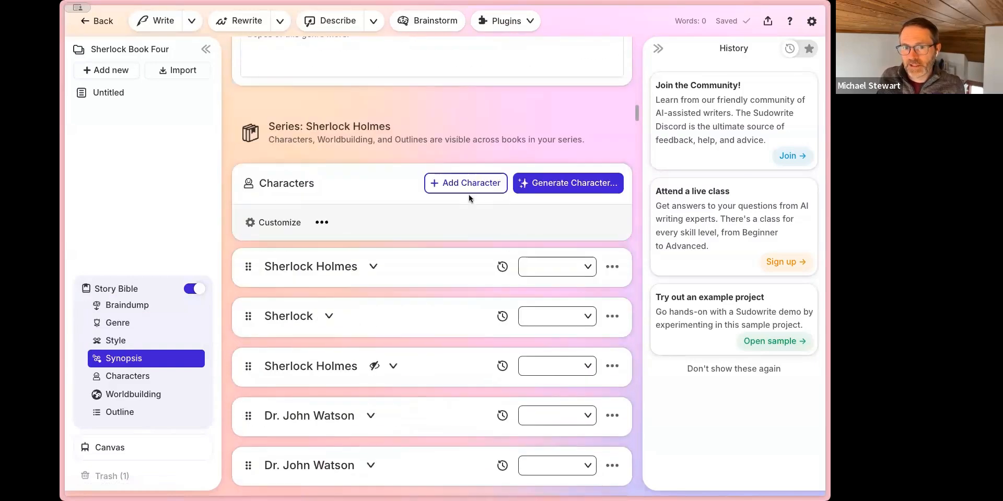
scroll(504, 206, "down", 15)
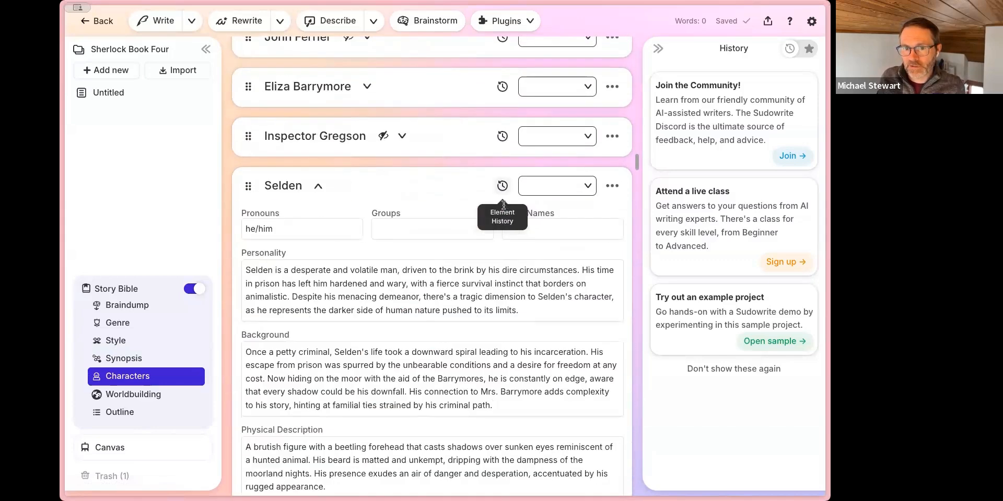
scroll(459, 155, "up", 4)
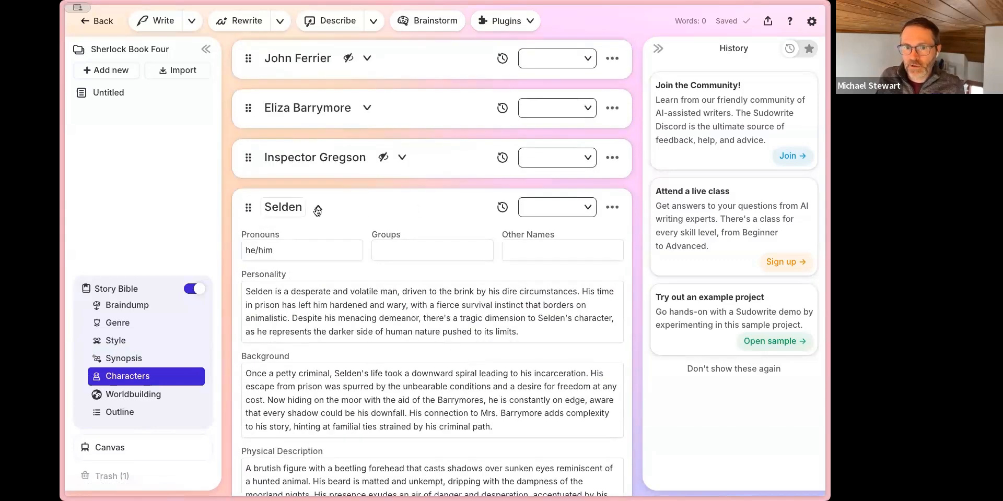
left_click(366, 207)
Check the usage options of the hidden Sherlock Holmes character, leaving them as they are
scroll(362, 206, "down", 5)
scroll(363, 206, "up", 12)
scroll(365, 223, "down", 6)
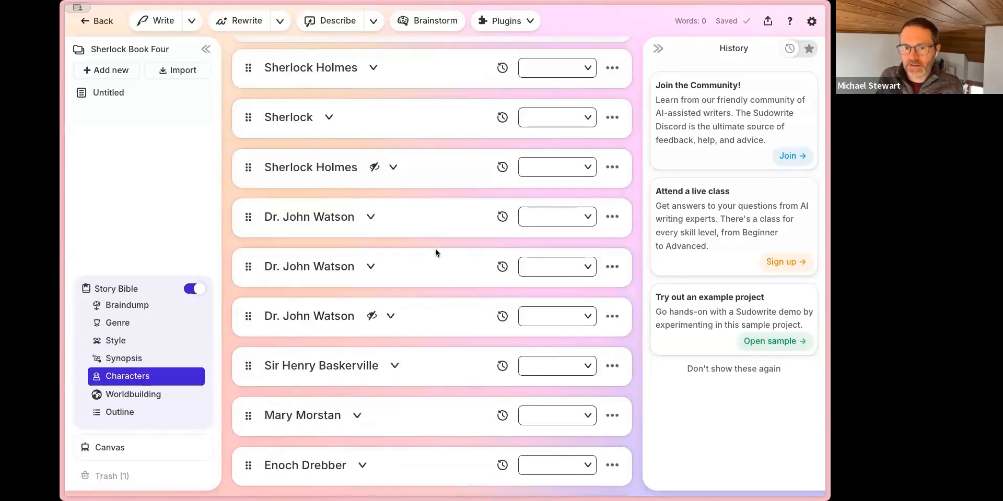
left_click(612, 167)
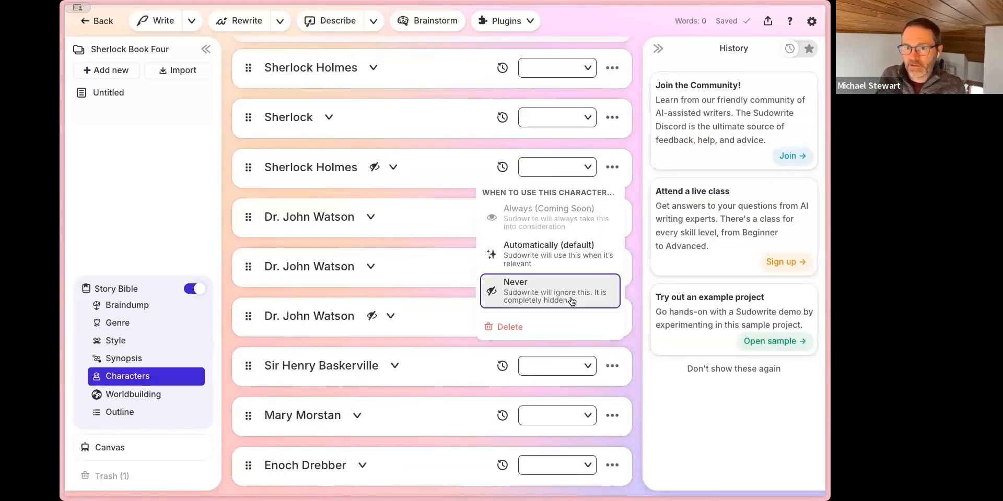
left_click(635, 257)
Collapse the Laura Lyons and Frankland character cards near the end of the Characters section
scroll(632, 254, "down", 6)
scroll(632, 255, "down", 15)
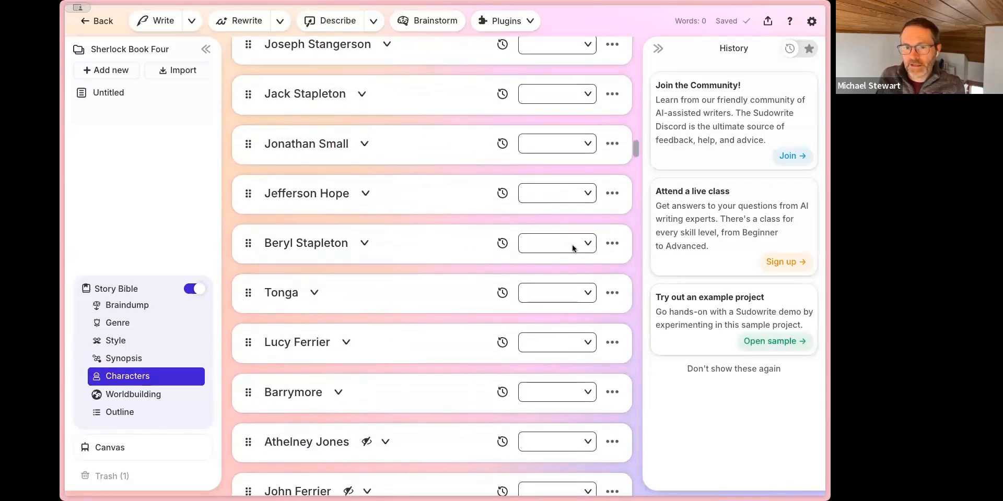
scroll(552, 230, "down", 1)
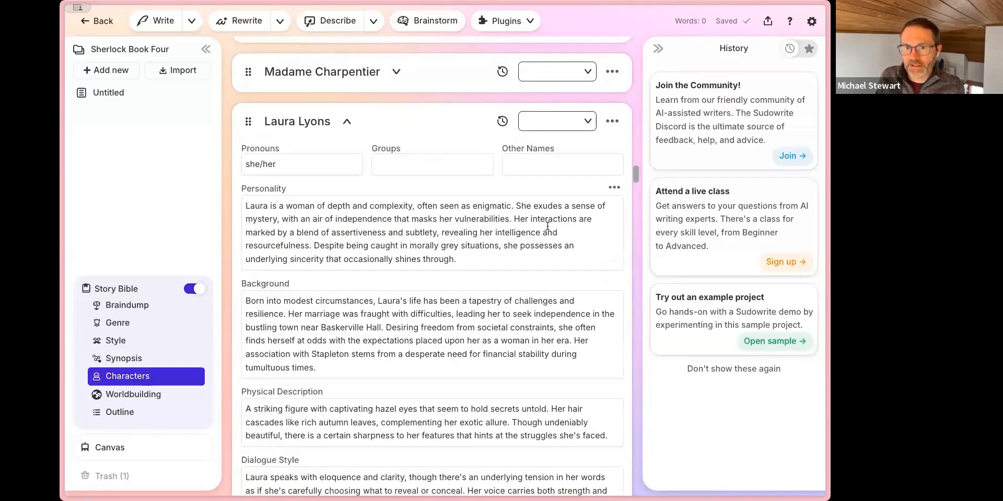
left_click(346, 122)
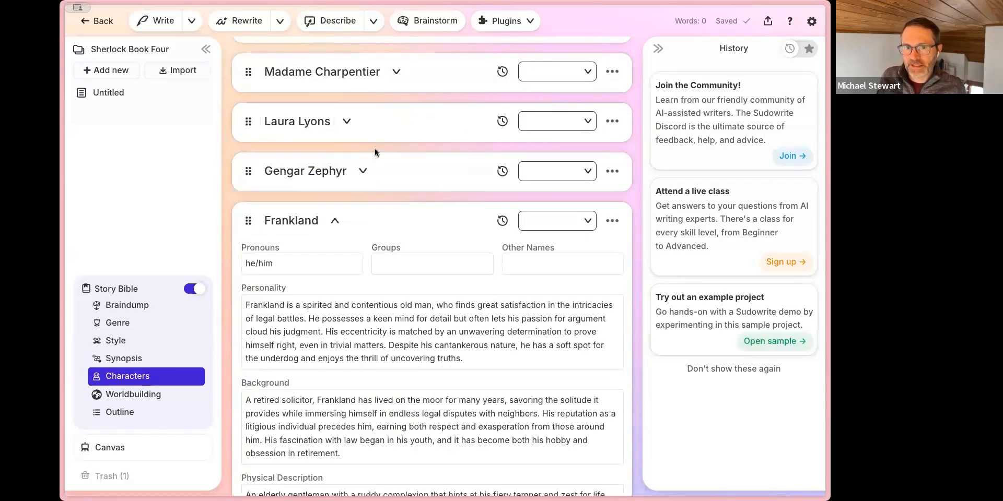
left_click(335, 222)
Try to collapse the Dartmoor setting card in the Worldbuilding section
scroll(338, 214, "down", 5)
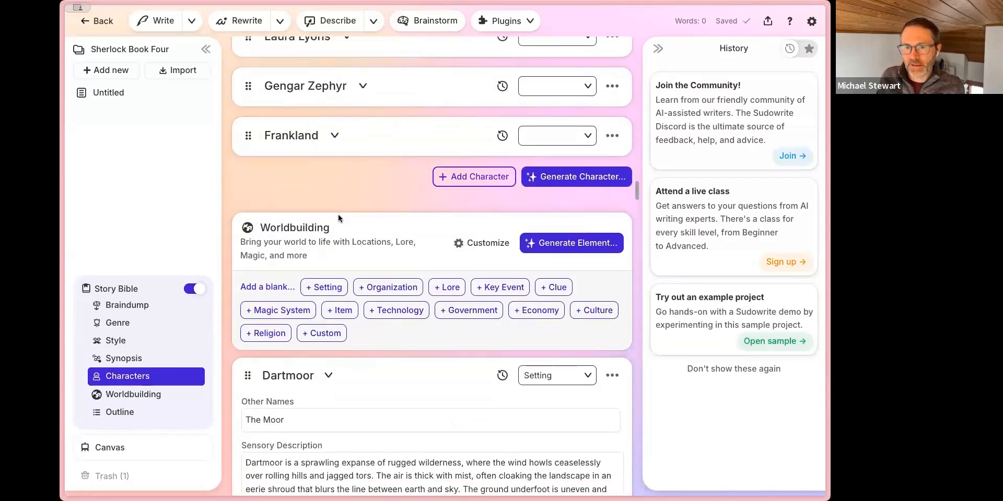
scroll(355, 250, "up", 2)
left_click(328, 263)
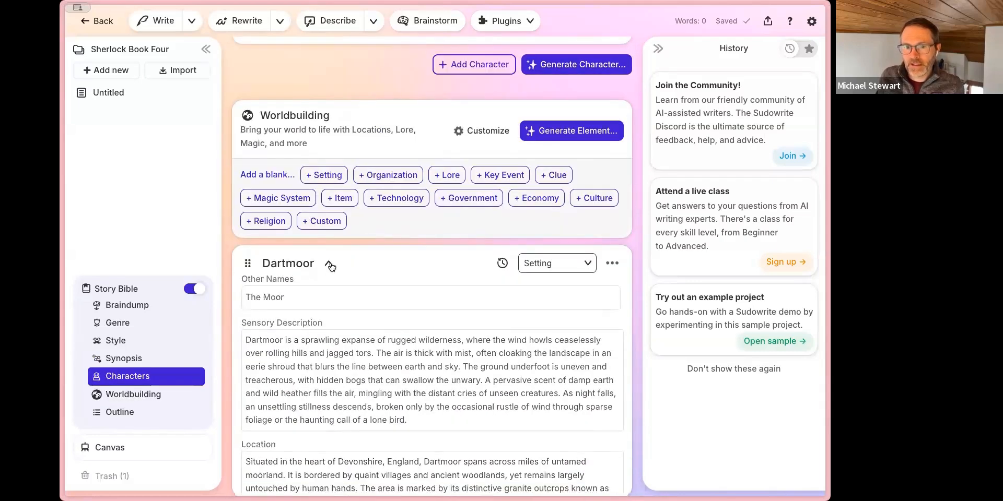
left_click(426, 308)
Generate the novel outline for Sherlock Book Four in the Story Bible's Outline section
scroll(452, 289, "down", 10)
scroll(448, 291, "down", 20)
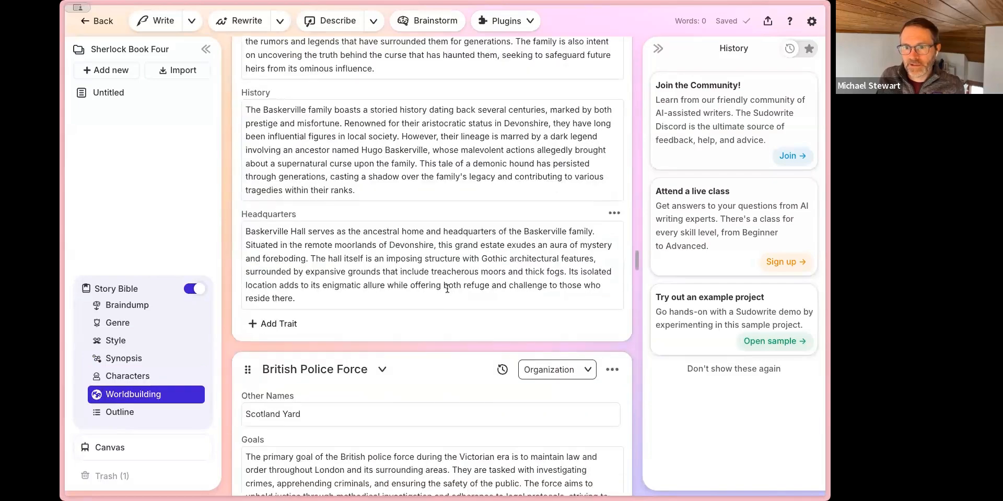
scroll(446, 287, "down", 10)
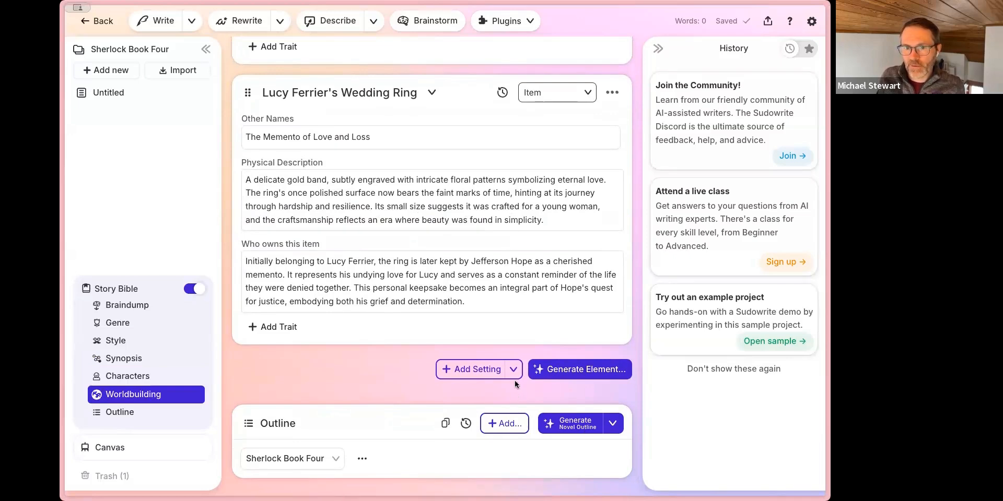
left_click(568, 430)
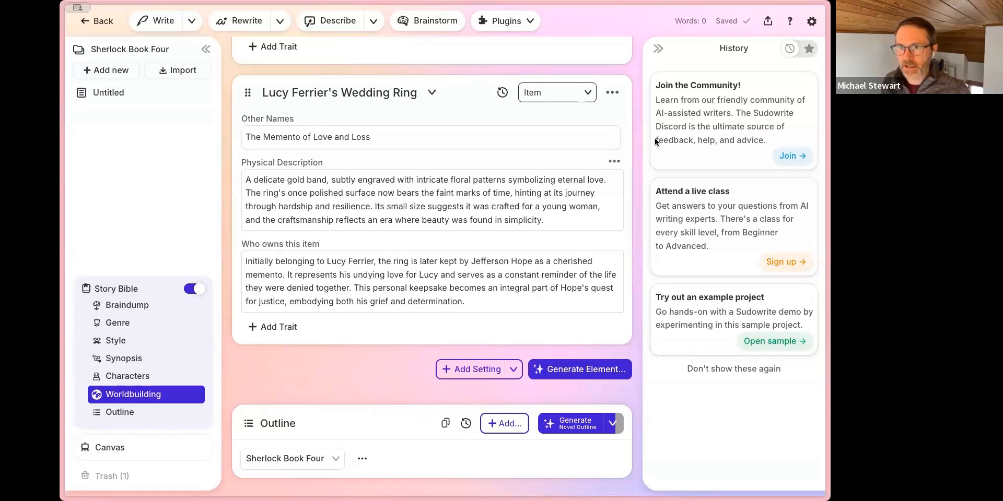
Review the account's recent credit activity, then close the settings
left_click(811, 22)
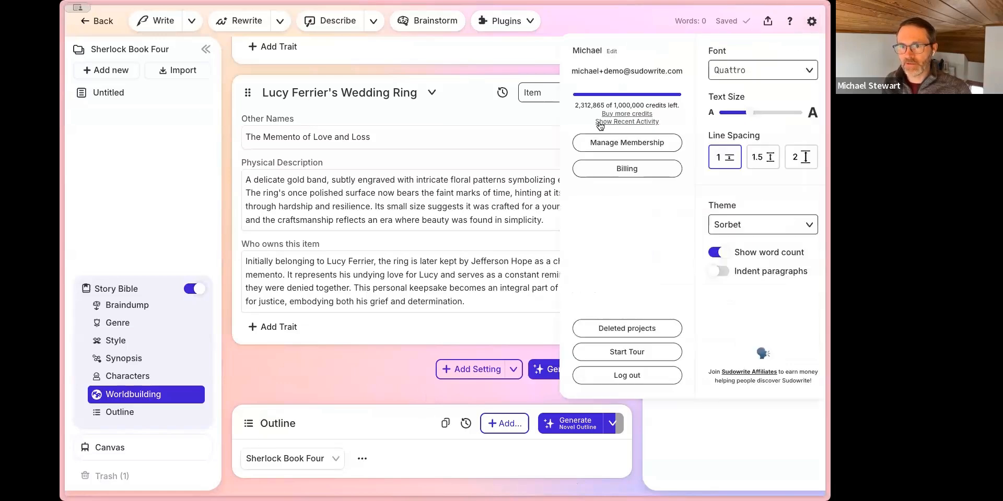
left_click(630, 123)
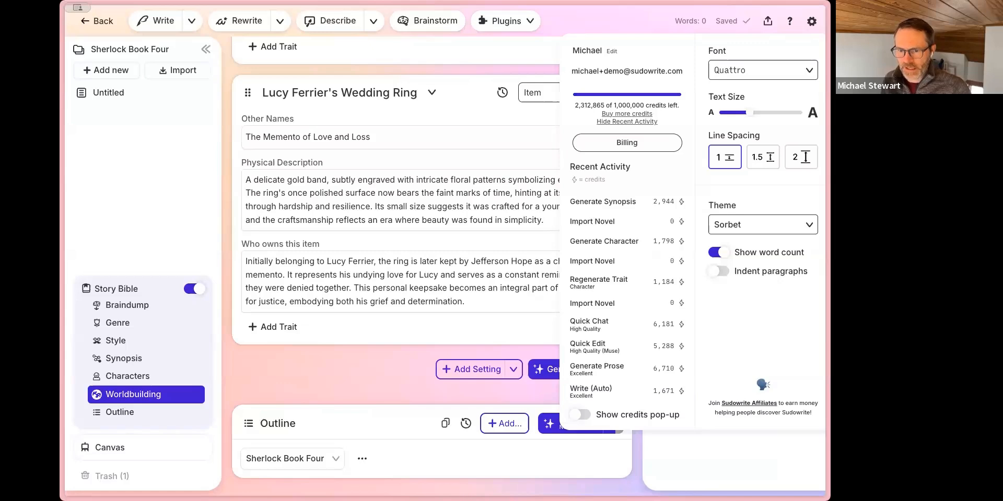
scroll(625, 473, "down", 5)
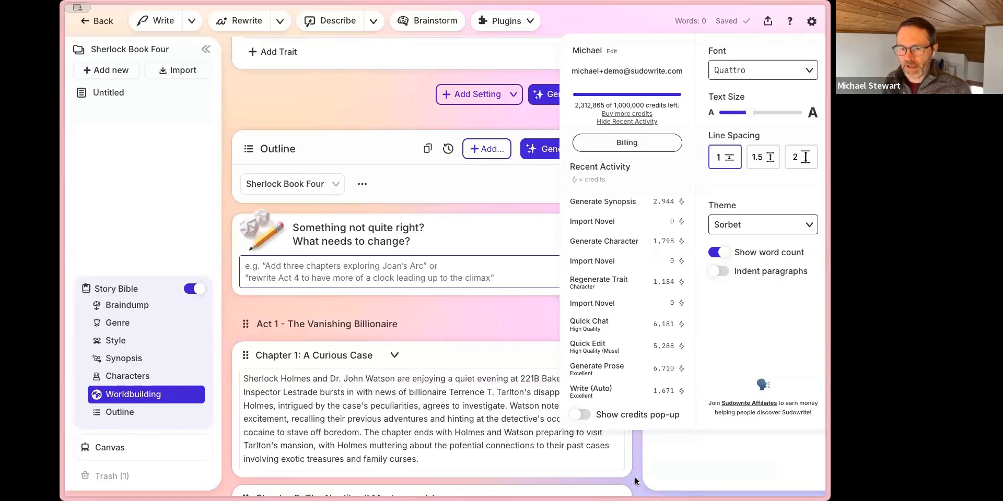
left_click(436, 445)
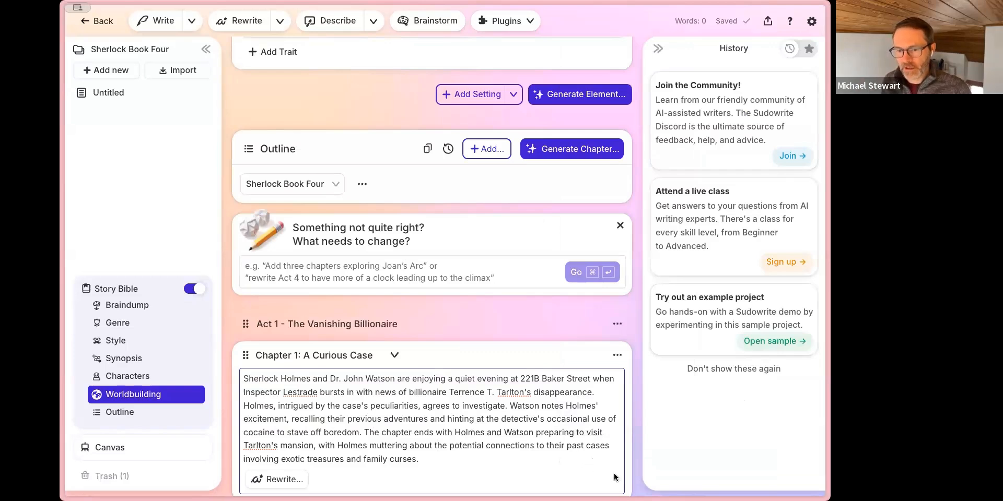
Create a linked document for outline entry Chapter 1: A Curious Case and generate its beats
scroll(601, 468, "down", 1)
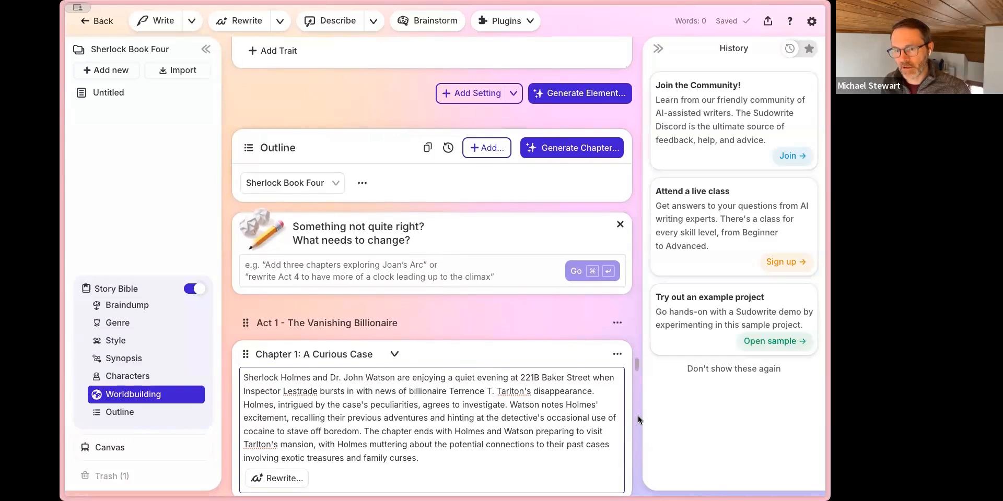
scroll(638, 416, "down", 7)
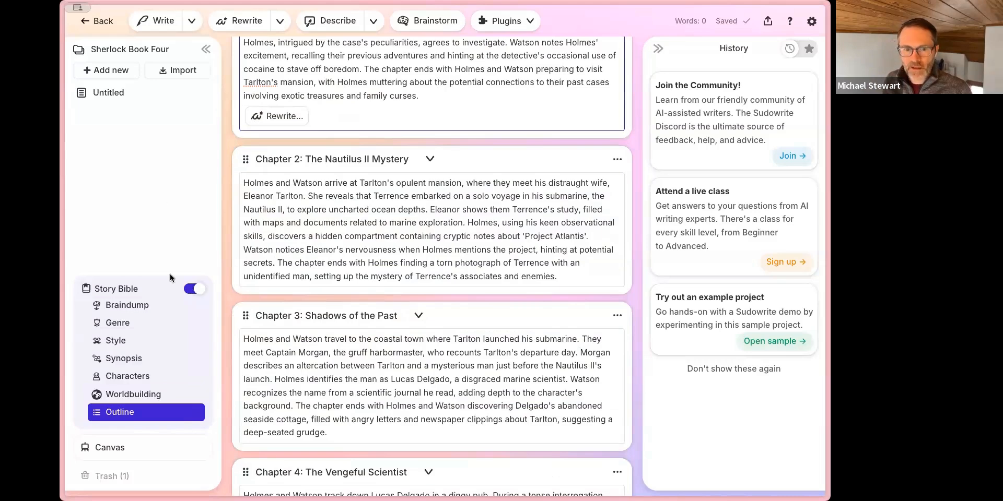
scroll(622, 277, "up", 5)
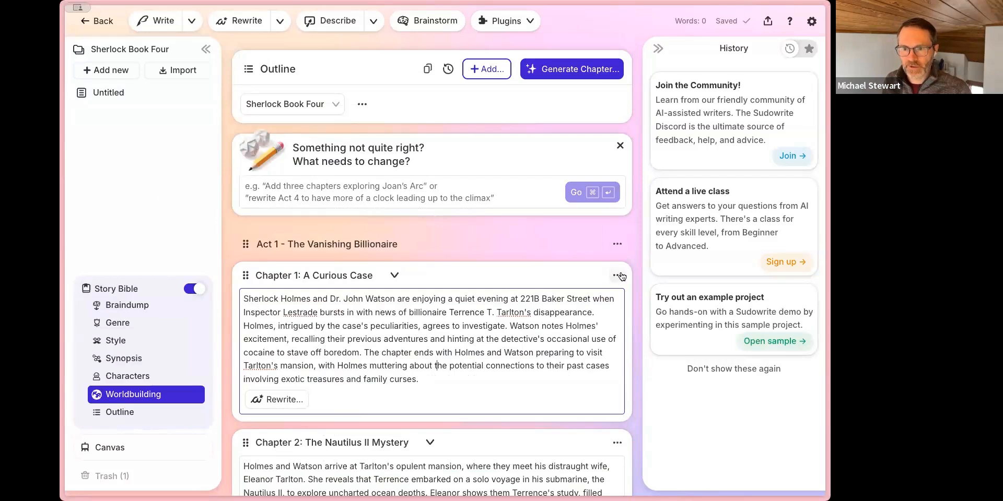
left_click(618, 275)
left_click(512, 300)
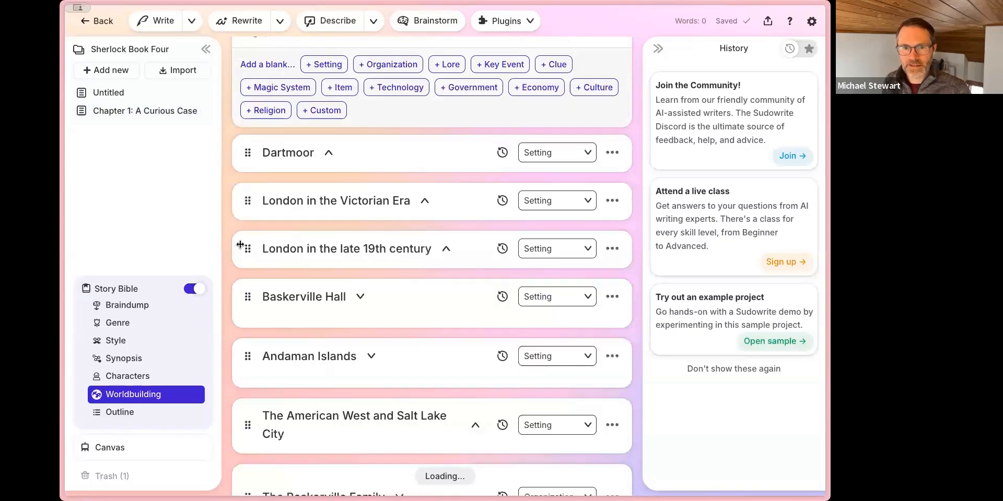
left_click(144, 111)
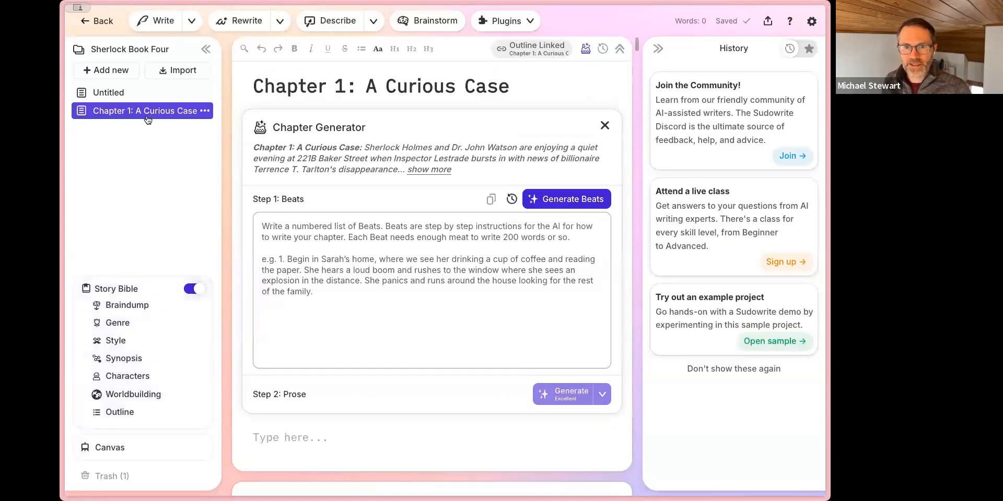
left_click(573, 201)
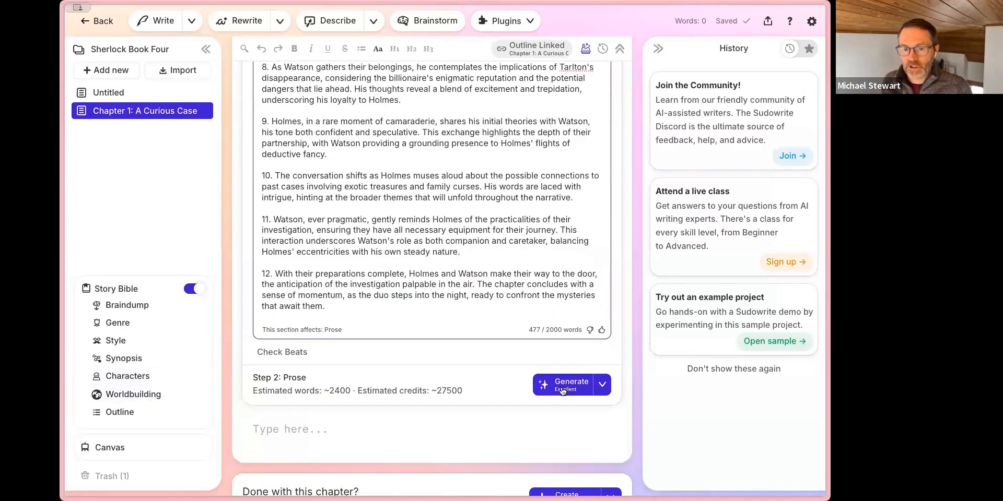
Leave the chapter and the Sherlock Holmes series folder to return to the projects home page
left_click(102, 23)
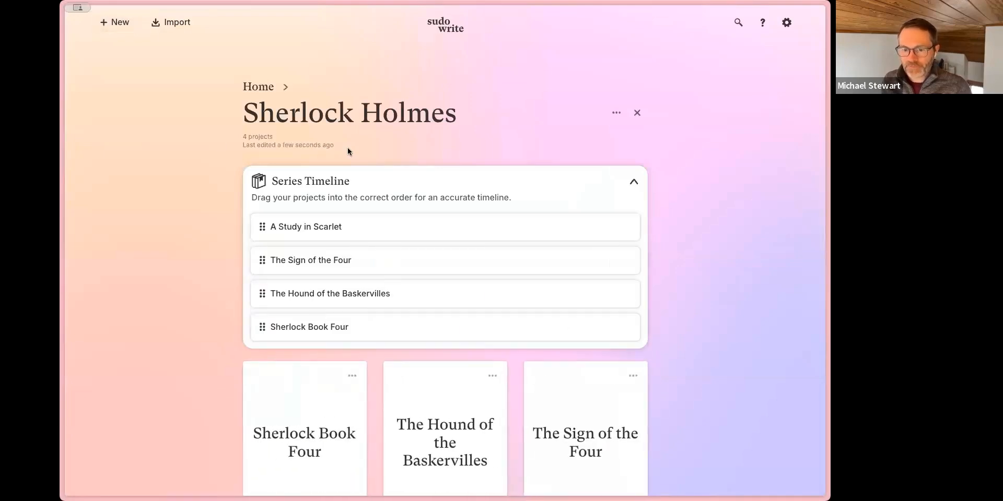
left_click(258, 87)
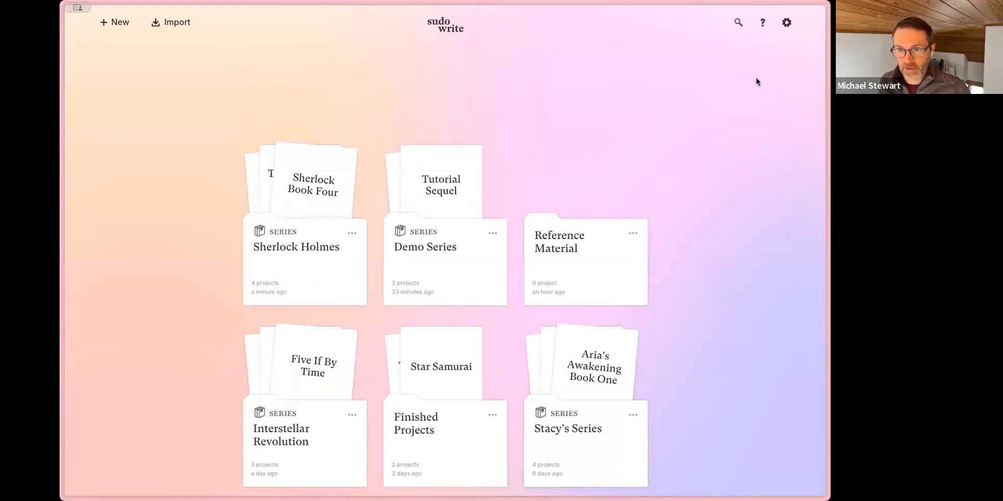
Open the live classes calendar from the help resources and look over the upcoming events
left_click(761, 23)
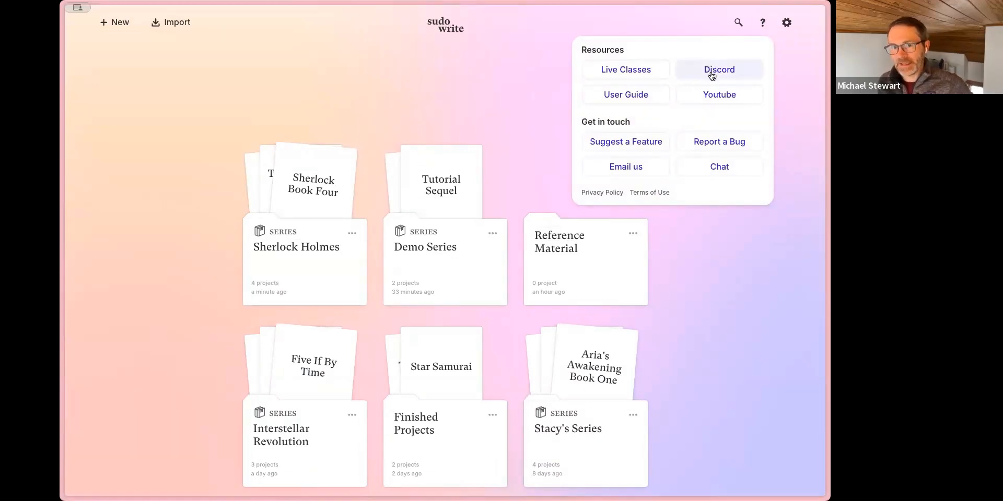
left_click(738, 24)
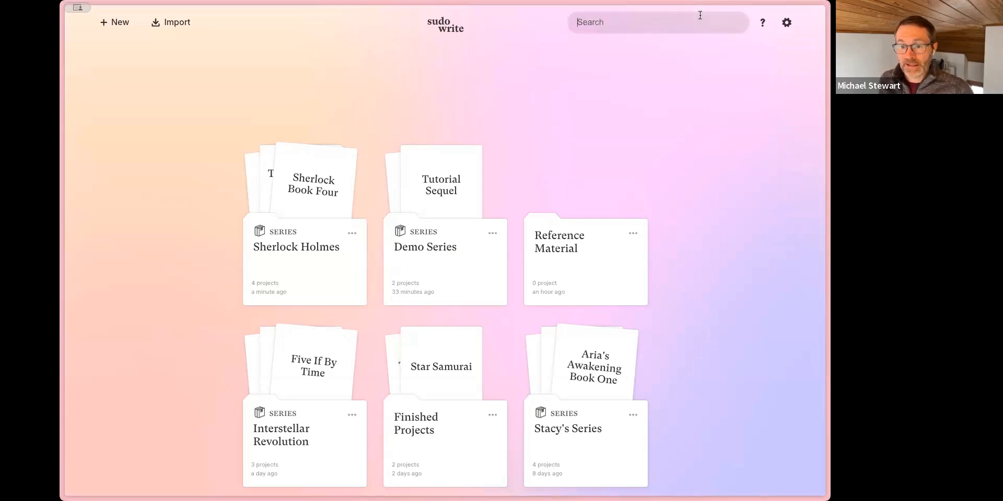
mouse_move(62, 131)
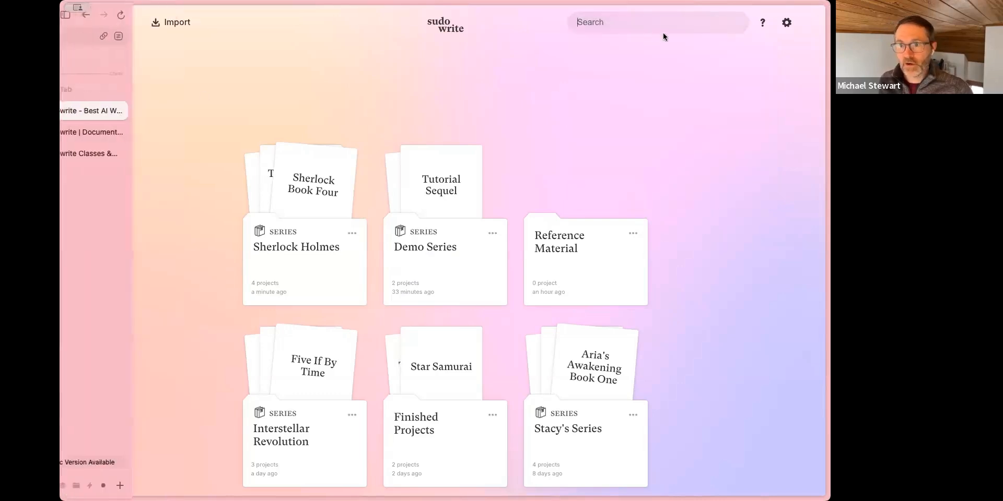
left_click(762, 23)
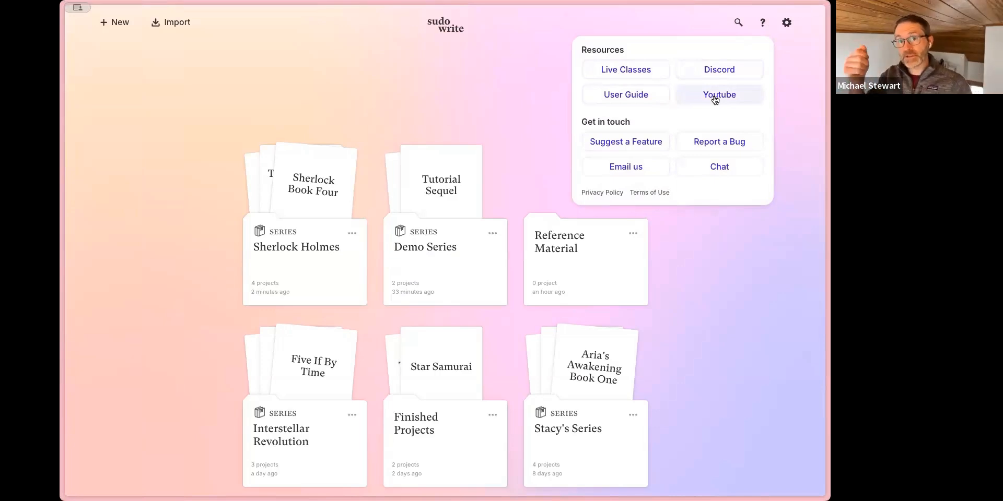
left_click(625, 71)
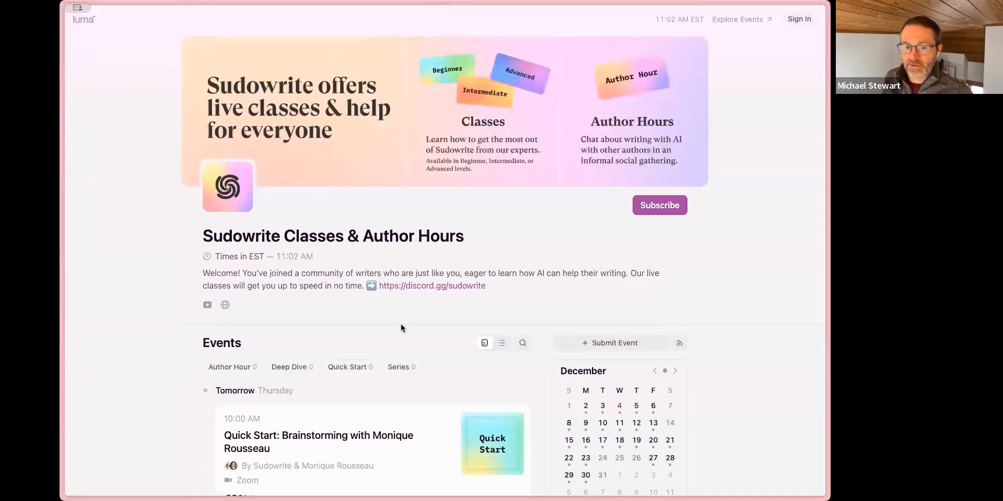
scroll(400, 324, "down", 5)
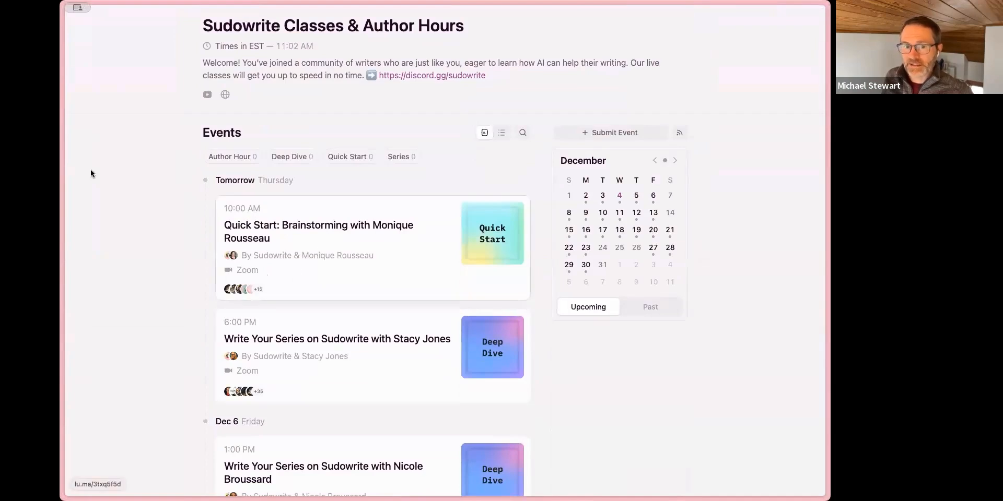
Glance at the documentation already open in another browser tab and return to the projects home page
mouse_move(79, 158)
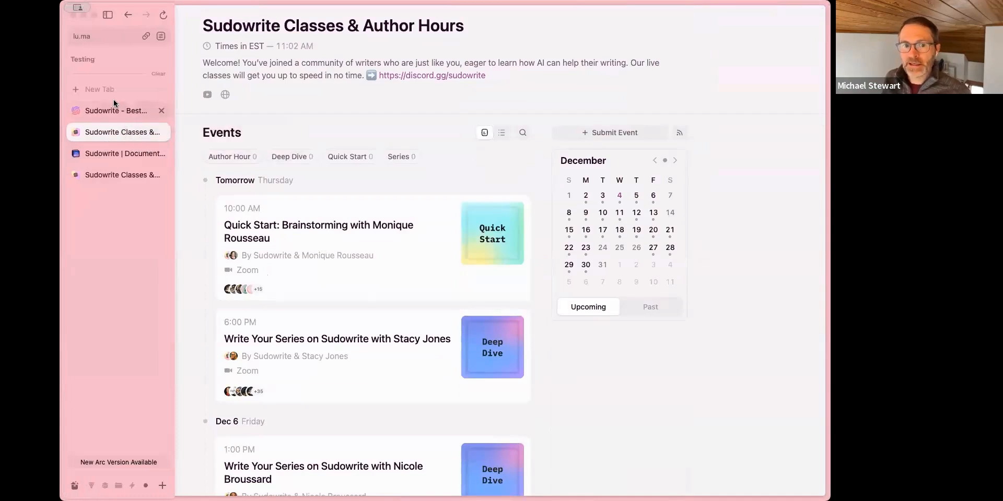
left_click(118, 154)
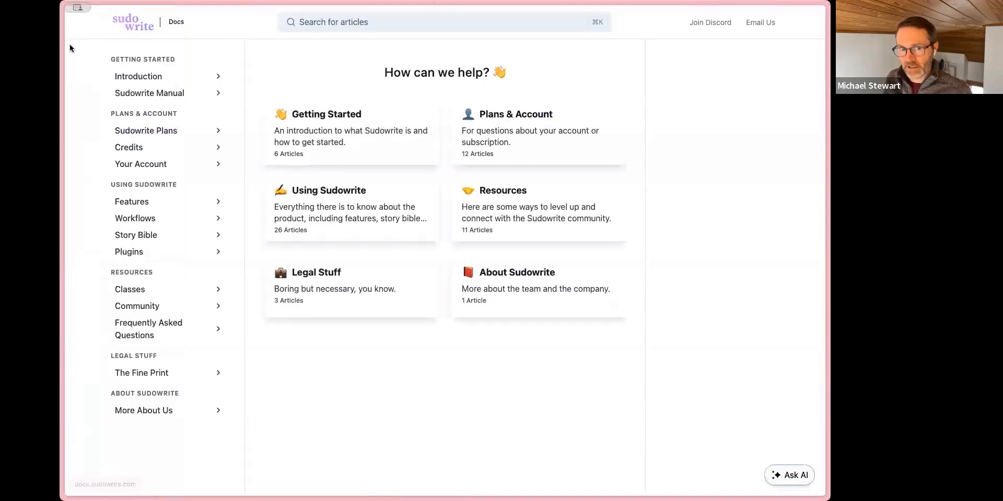
mouse_move(70, 44)
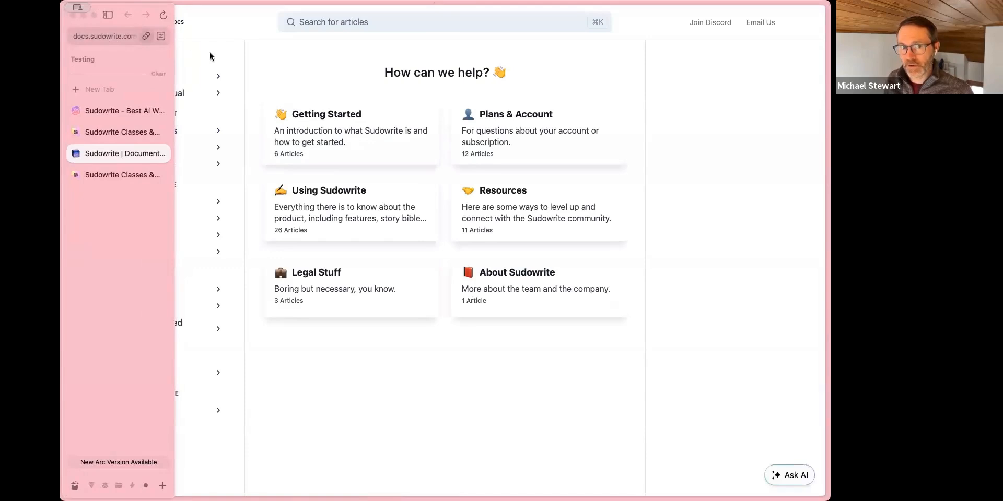
mouse_move(75, 87)
left_click(118, 111)
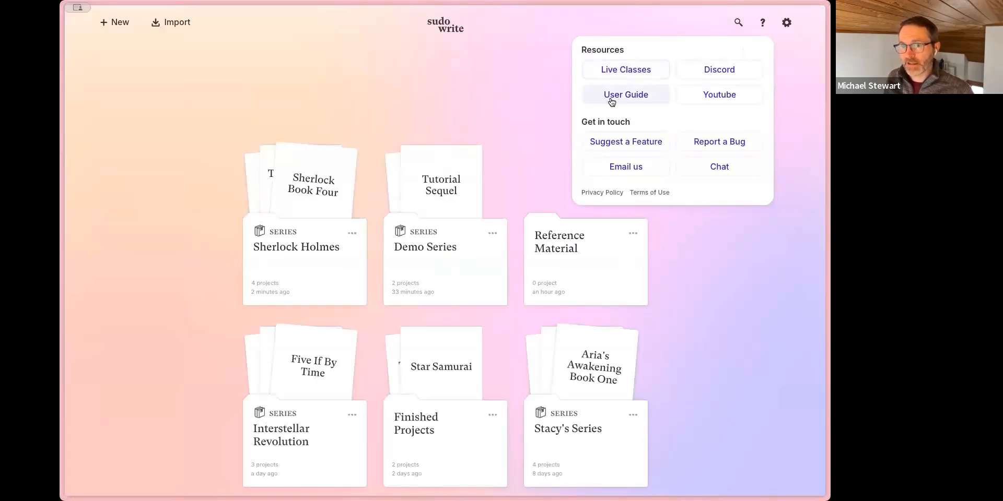
Open the user guide and skim the Series Support article among the Features topics
left_click(631, 102)
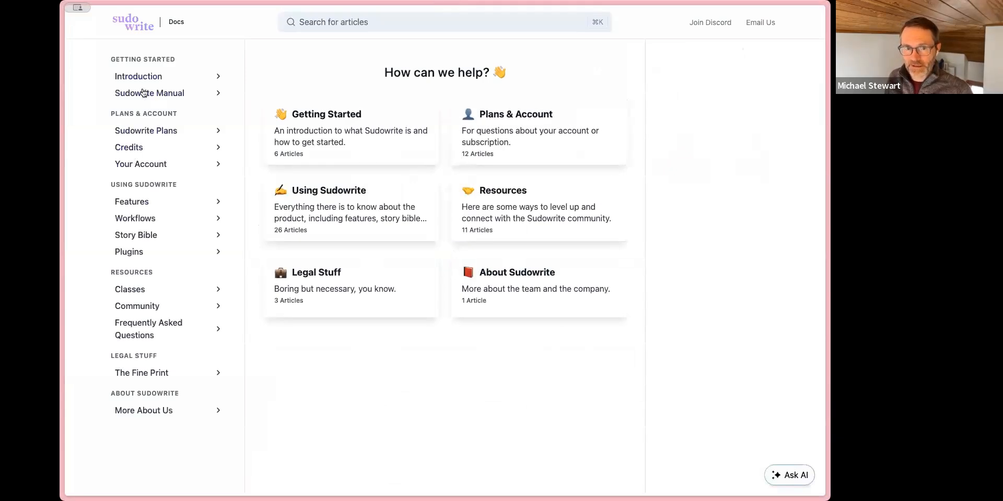
left_click(141, 221)
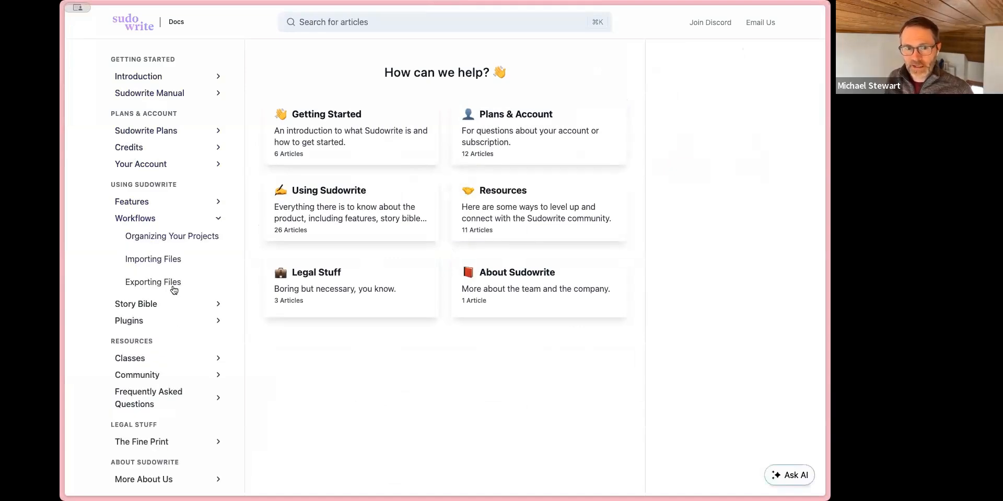
left_click(151, 207)
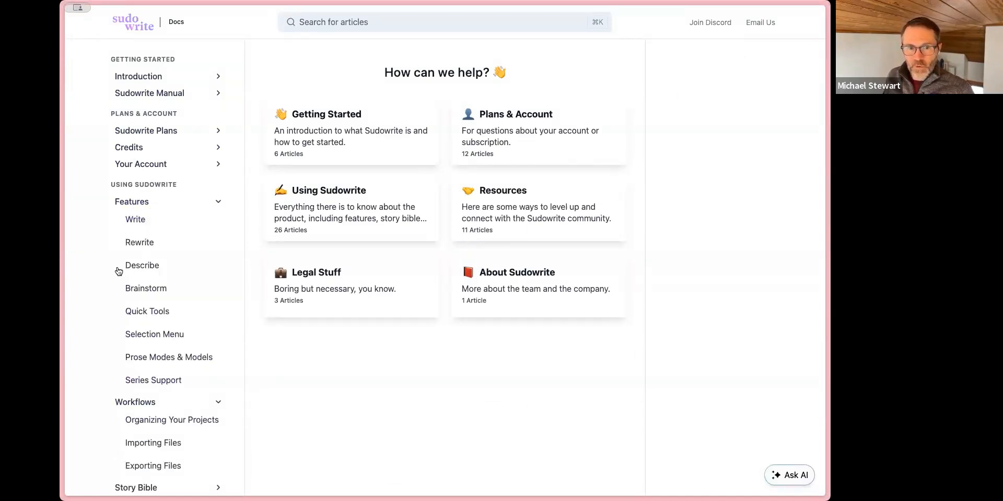
left_click(170, 382)
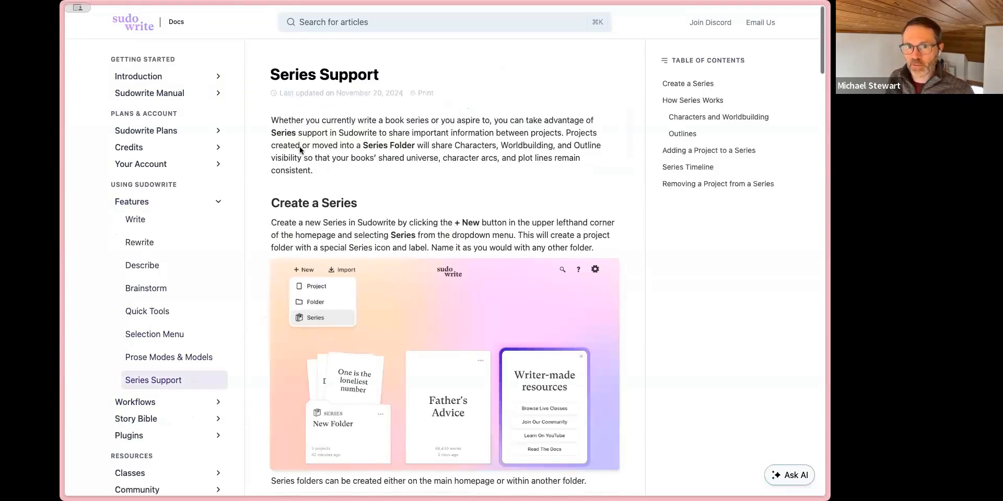
scroll(300, 146, "down", 15)
scroll(306, 223, "up", 15)
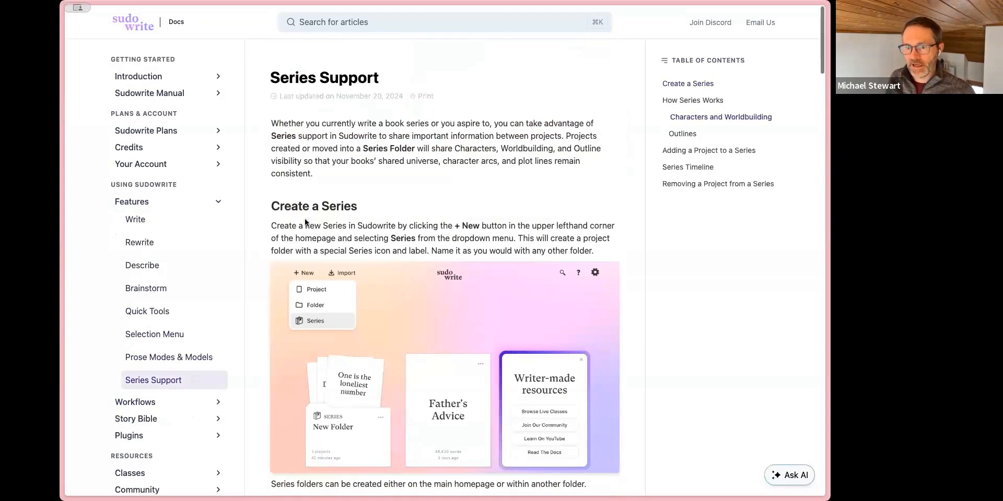
Ask the documentation's AI help chatbot "can i import directly into a series?"
left_click(792, 475)
left_click(645, 472)
left_click(722, 408)
left_click(693, 478)
type("can")
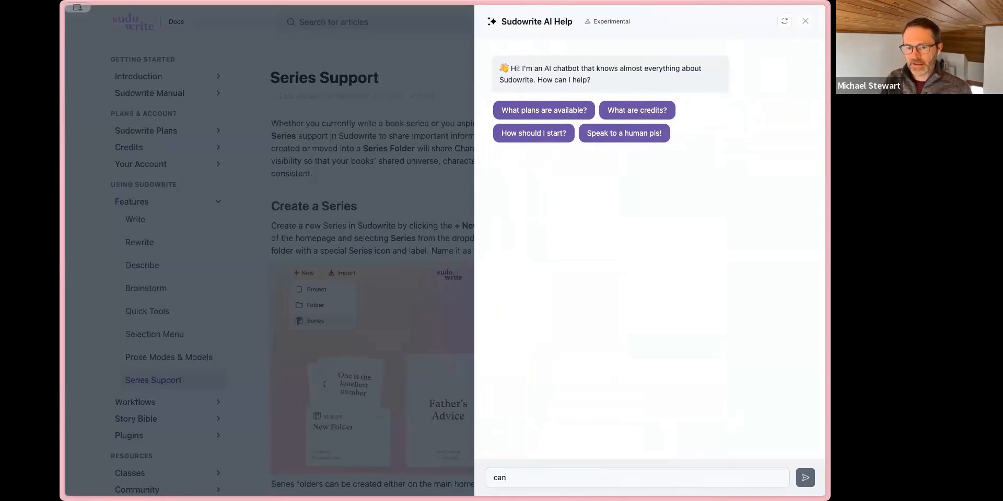
type(" i import directly")
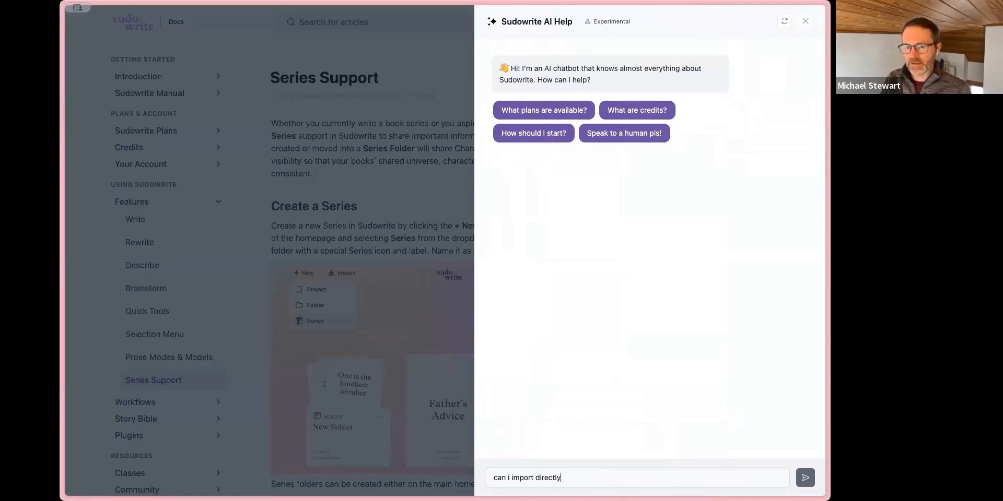
type(" into a series?")
key("Return")
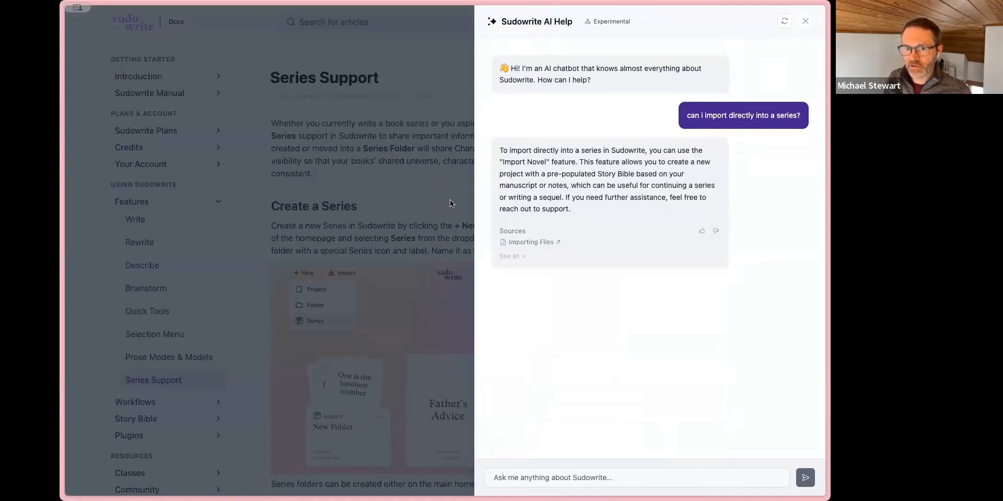
Close the AI help chat and the Series Support article's tab to return to the projects home page
left_click(805, 22)
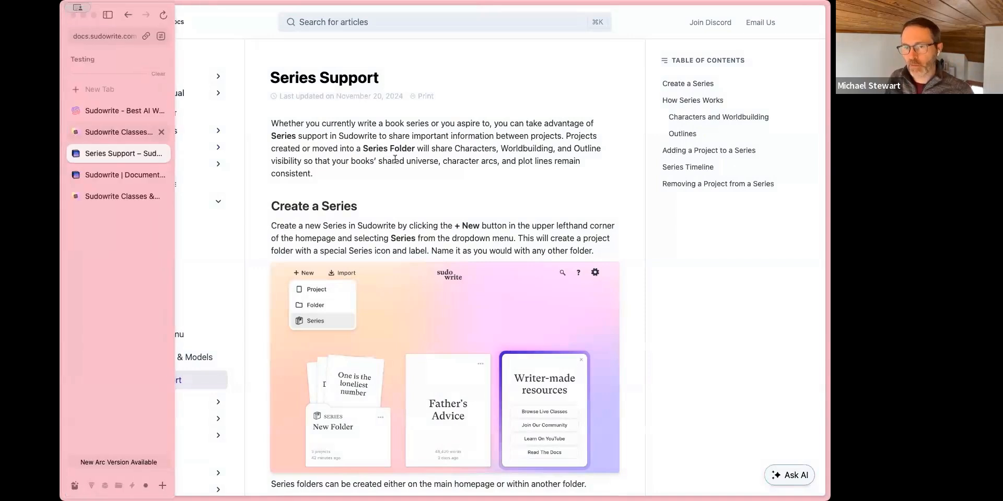
mouse_move(63, 139)
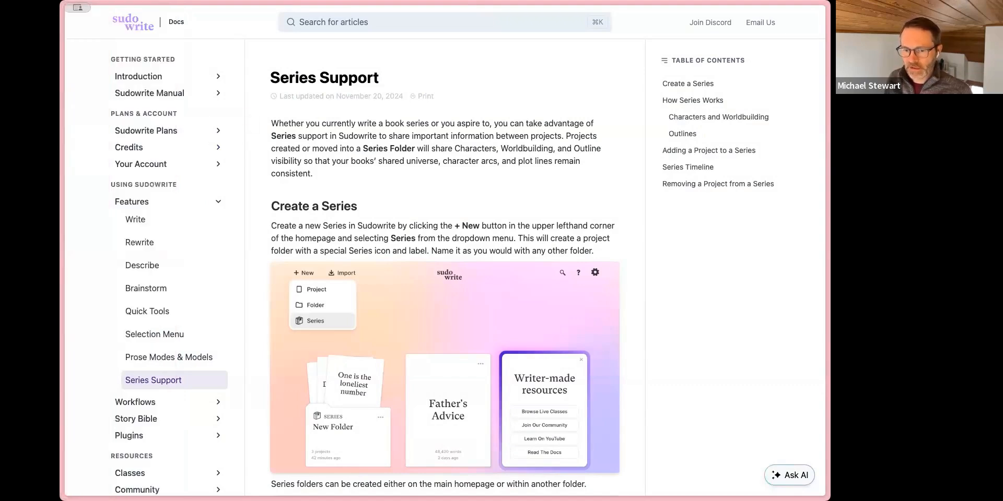
key("super+w")
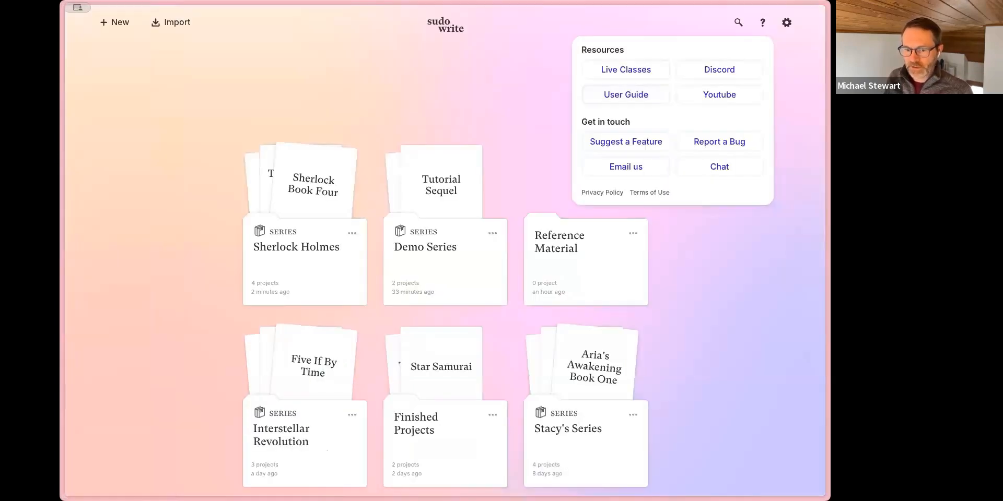